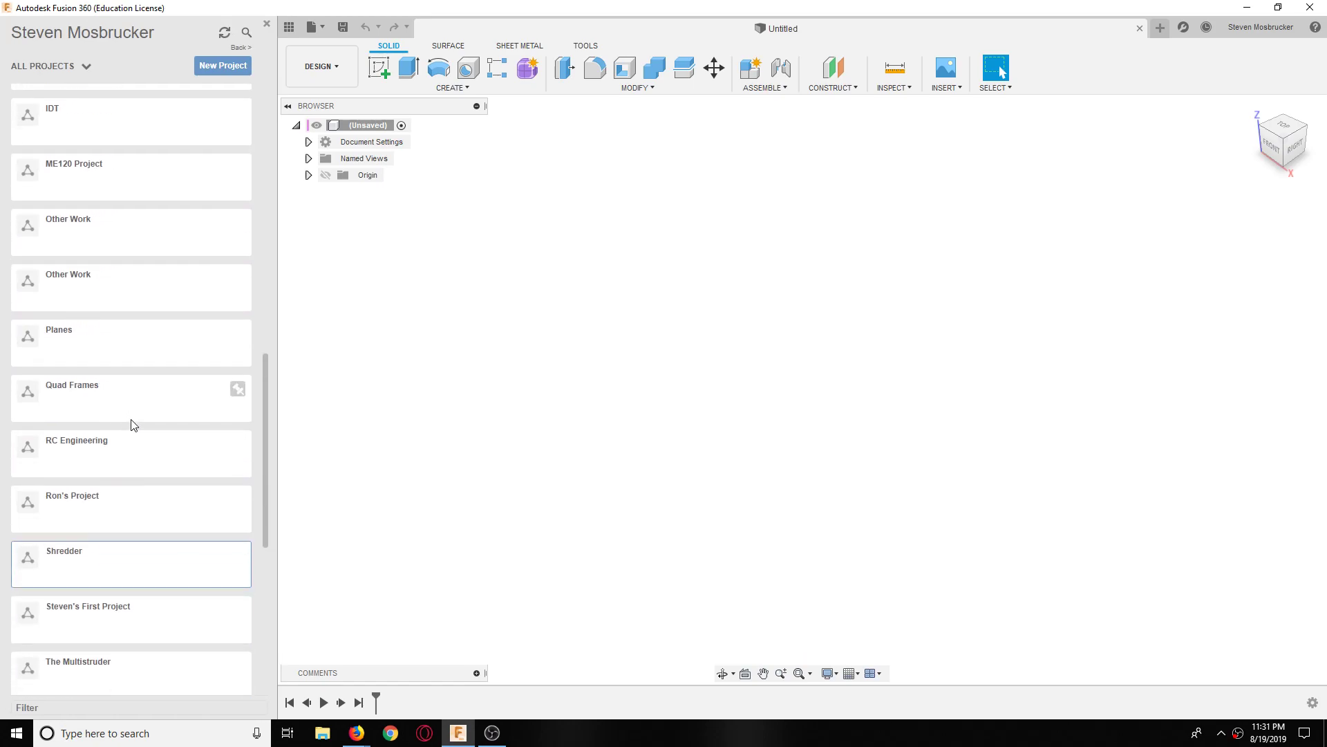
Step: Open the Green Machine Mill project and review the Excel PMC-5T18 Vertical Machining Center specifications in Firefox
{"action": "scroll", "coordinate": [95, 357], "scroll_direction": "up", "scroll_amount": 3}
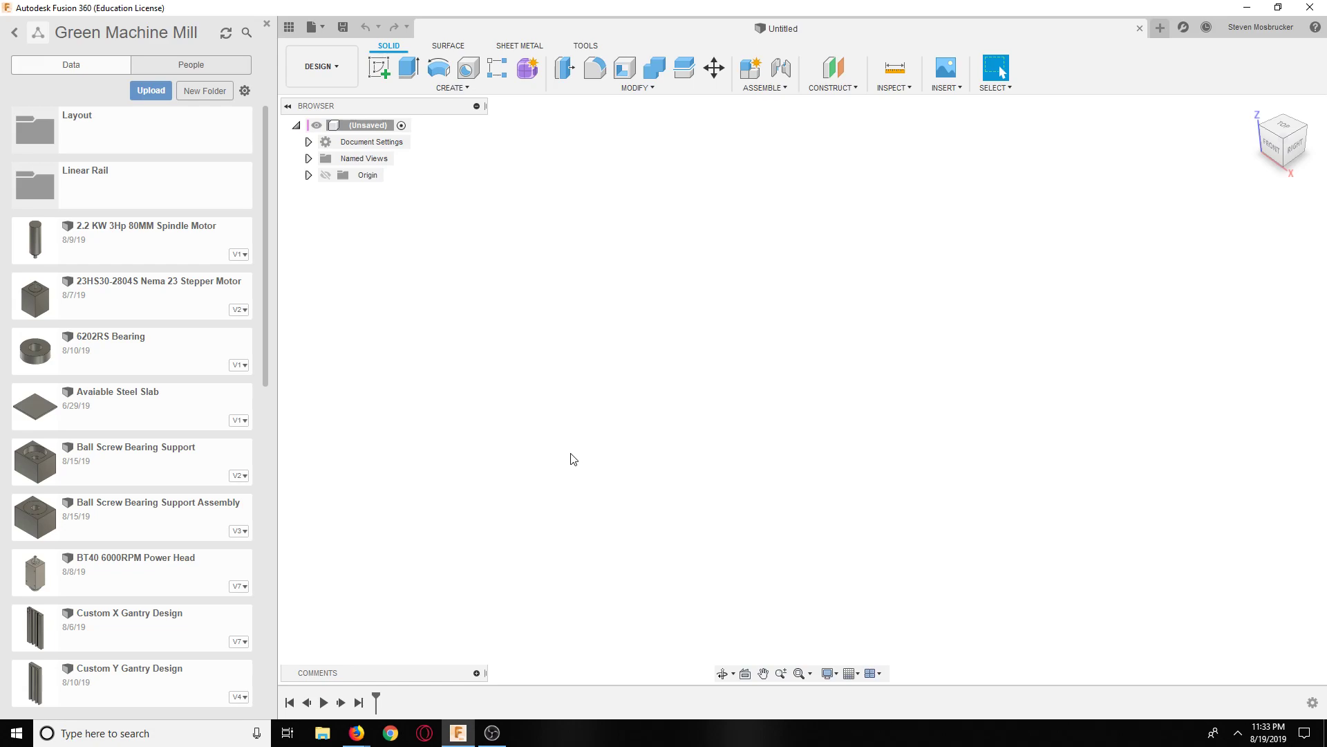
{"action": "key", "text": "alt+Tab"}
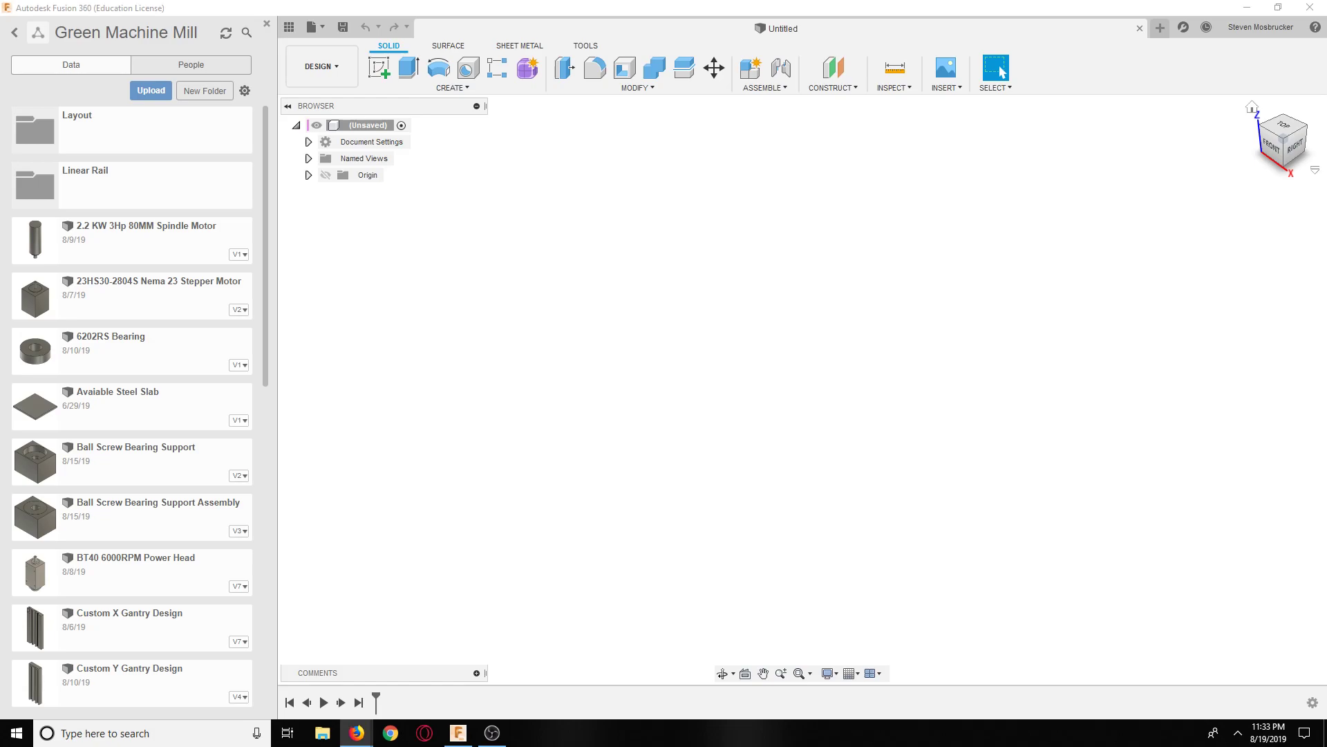
{"action": "key", "text": "super"}
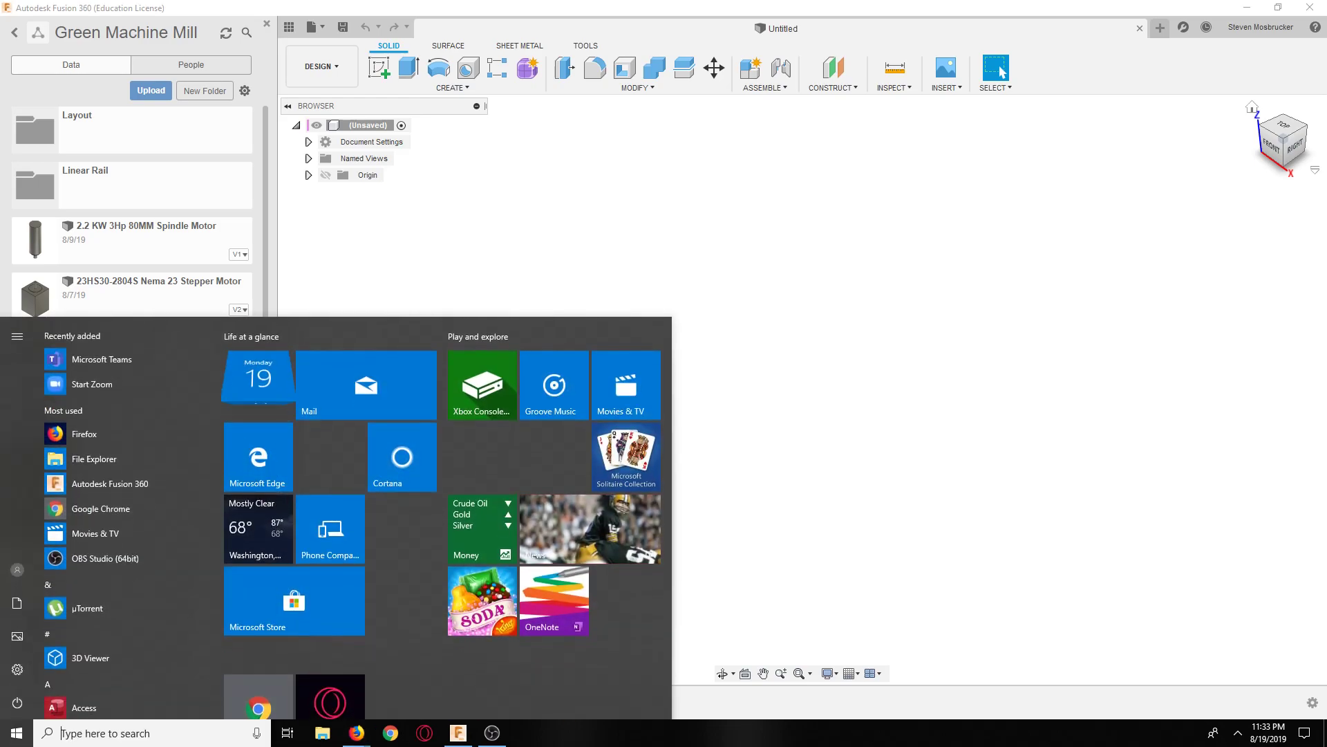
{"action": "key", "text": "super"}
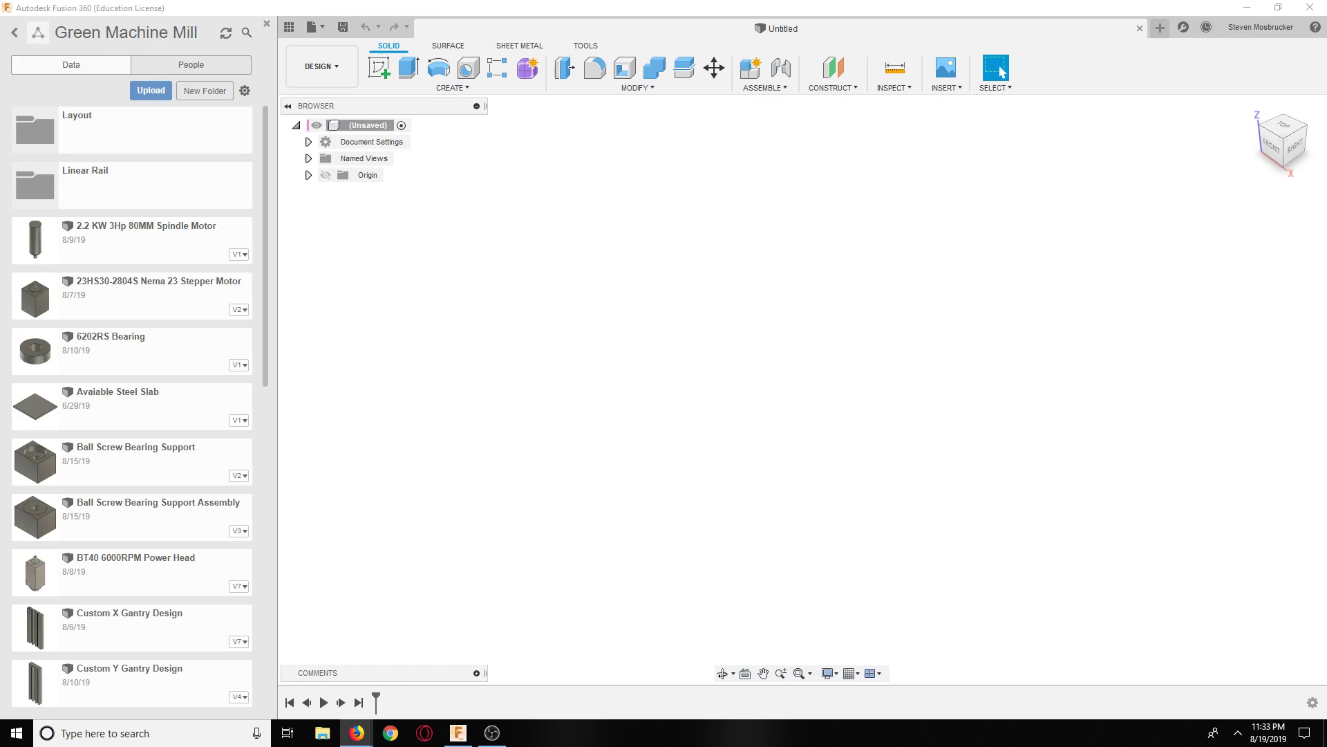
{"action": "key", "text": "alt+Tab"}
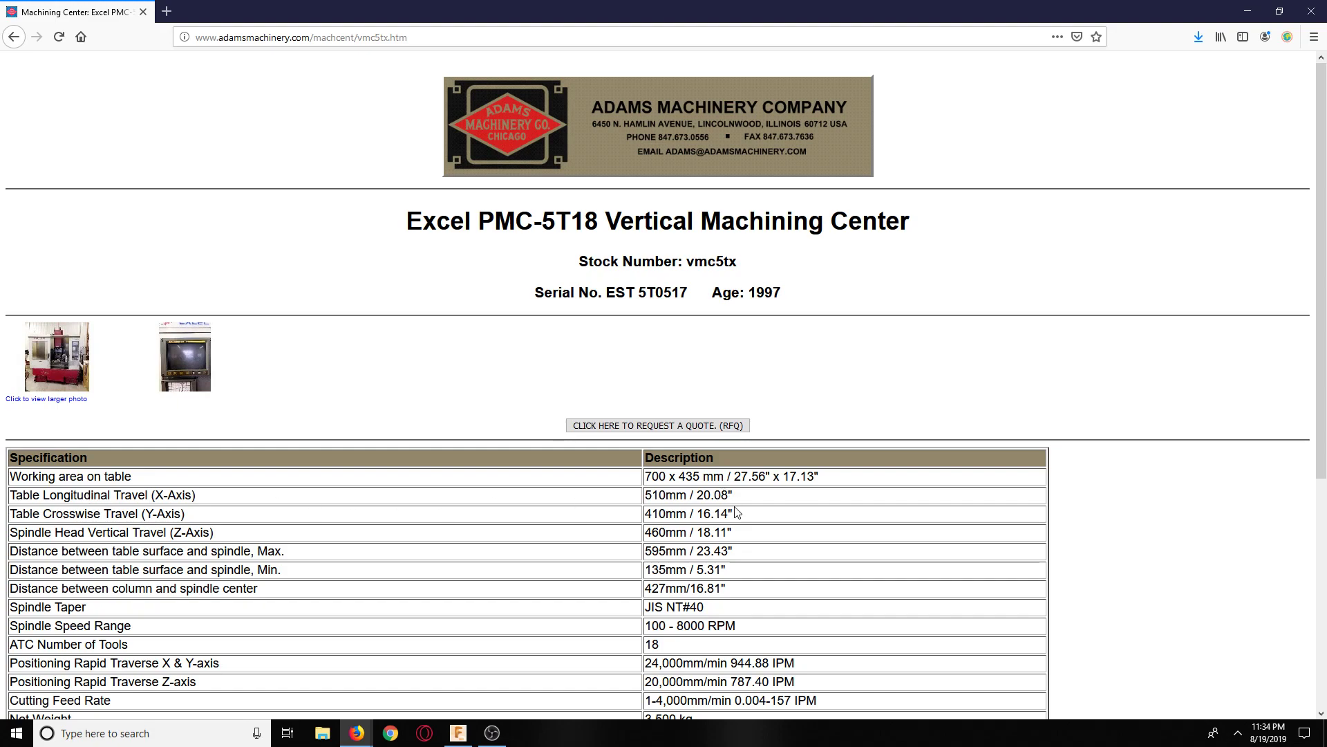
{"action": "left_click", "coordinate": [1247, 12]}
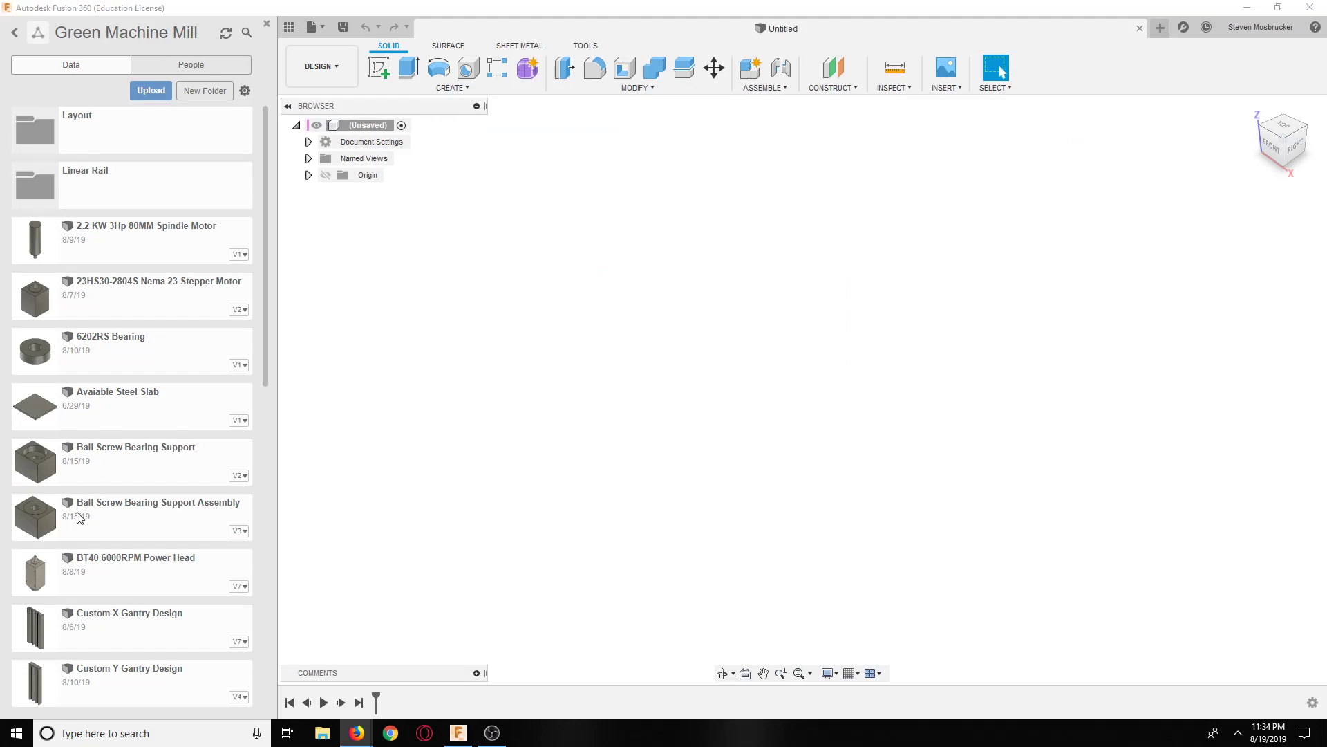
Step: Open Custom X Gantry Design from the project files and measure the length of its outer vertical edge
{"action": "scroll", "coordinate": [78, 511], "scroll_direction": "down", "scroll_amount": 5}
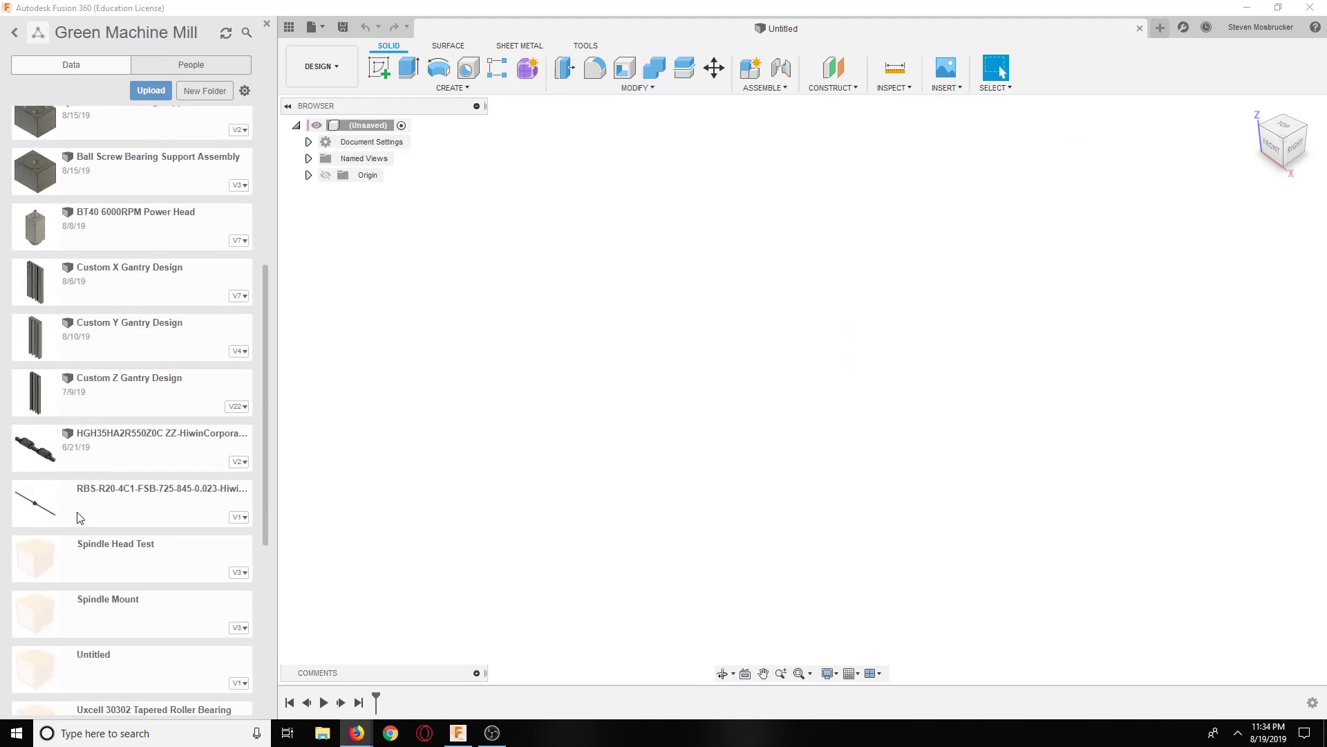
{"action": "double_click", "coordinate": [148, 291]}
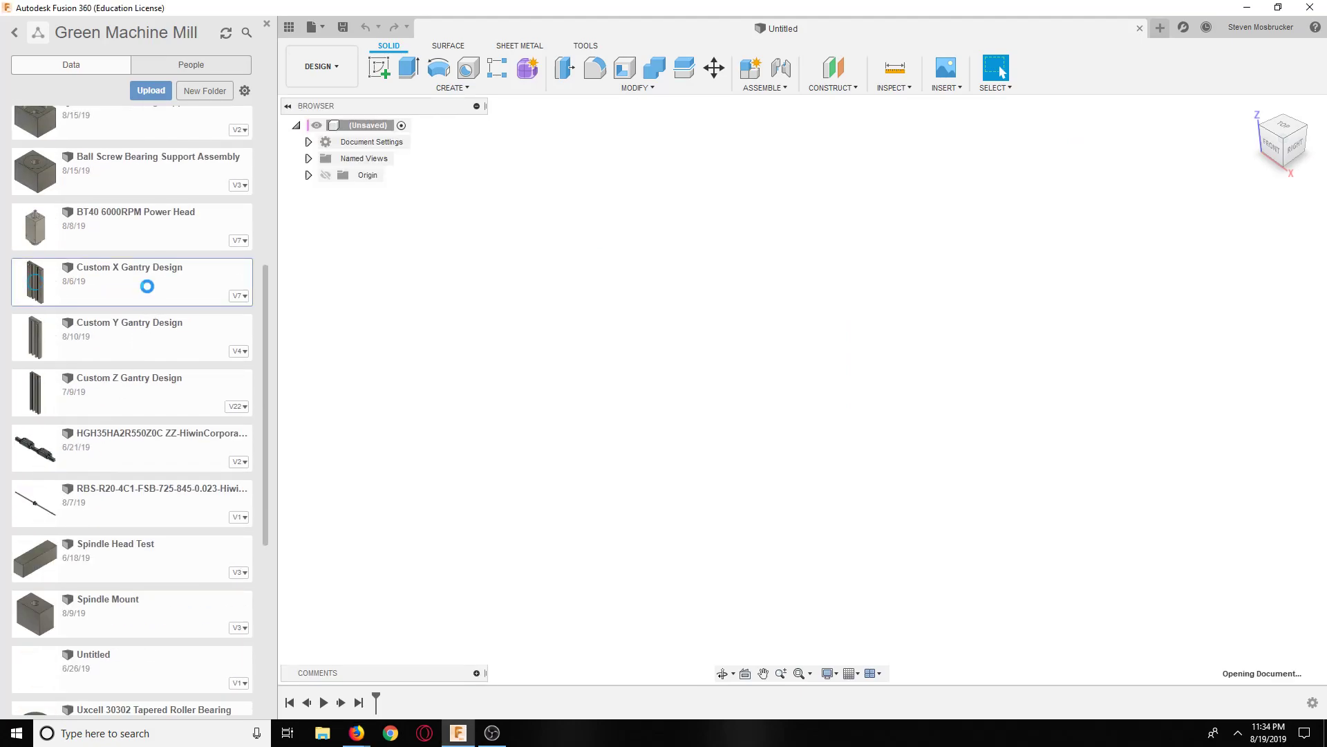
{"action": "left_click", "coordinate": [895, 80]}
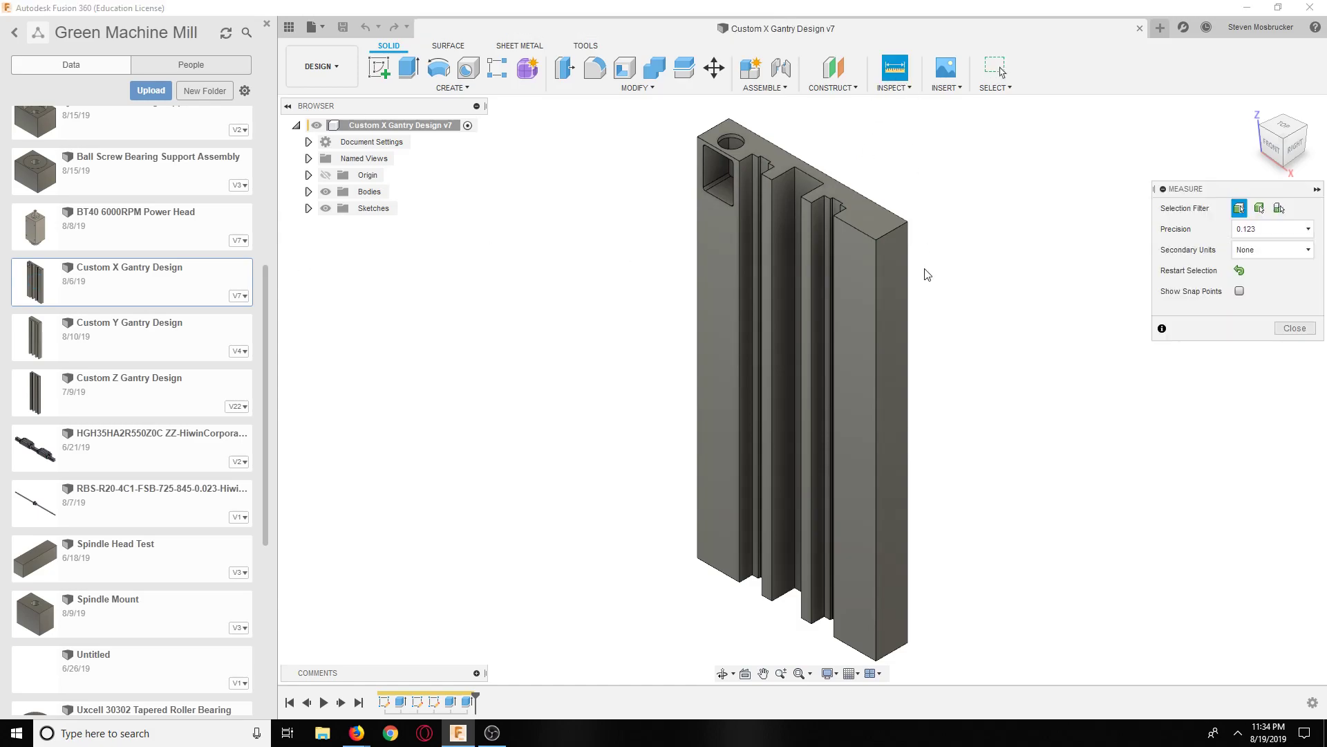
{"action": "left_click", "coordinate": [908, 304]}
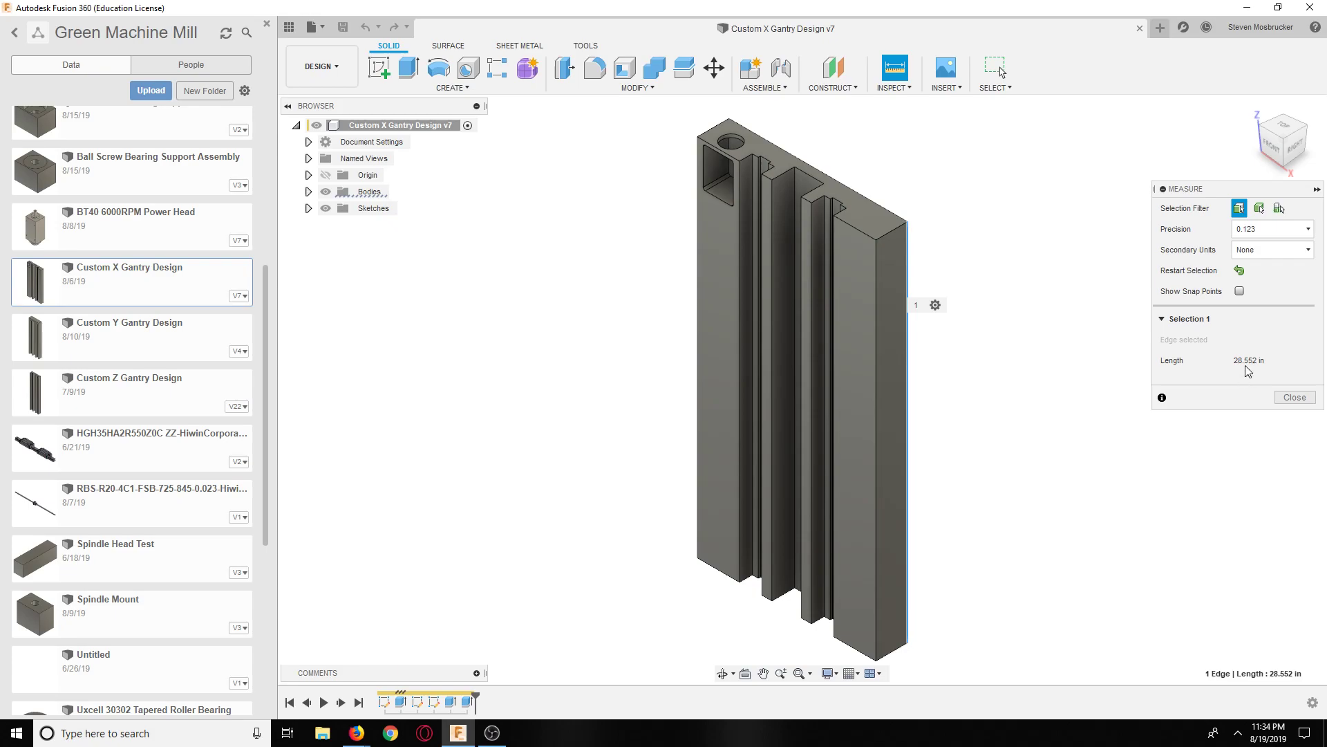
{"action": "left_click", "coordinate": [1296, 400]}
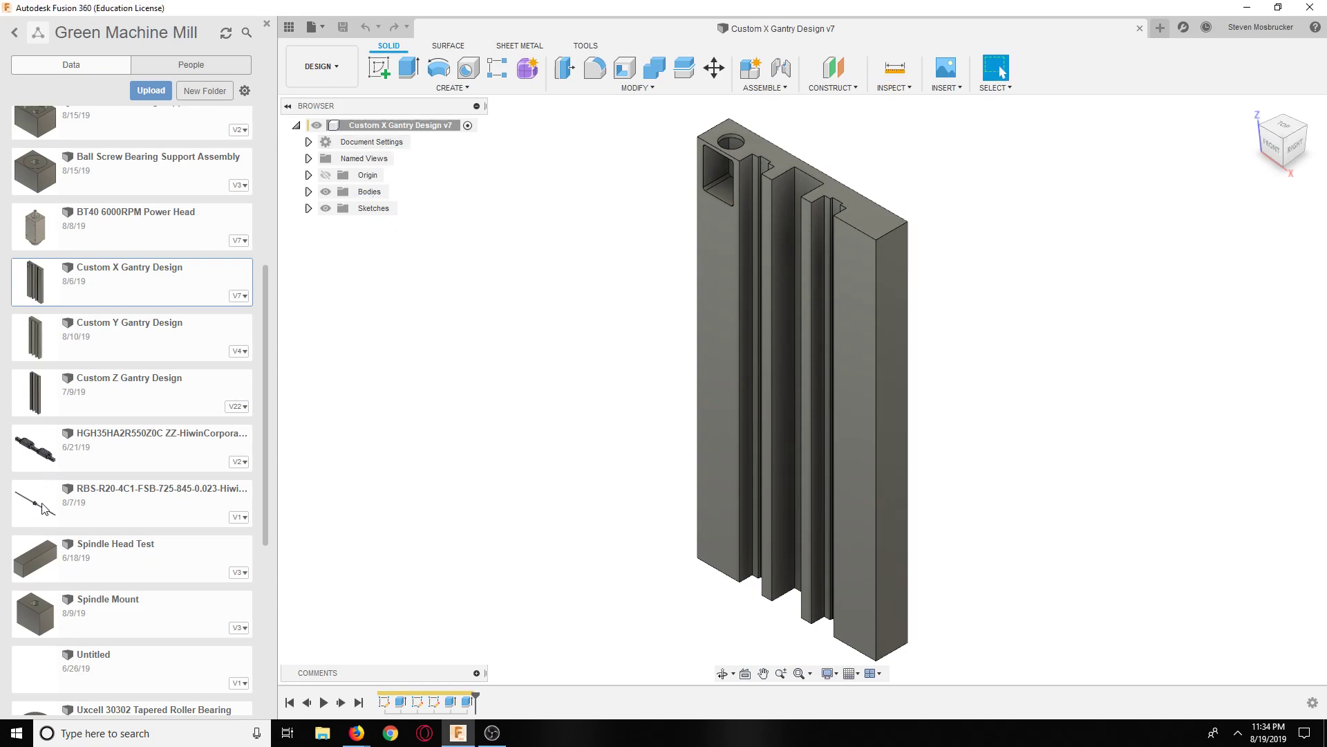
Step: Open Custom Z Gantry Design and measure the length of its outer vertical edge
{"action": "double_click", "coordinate": [106, 411]}
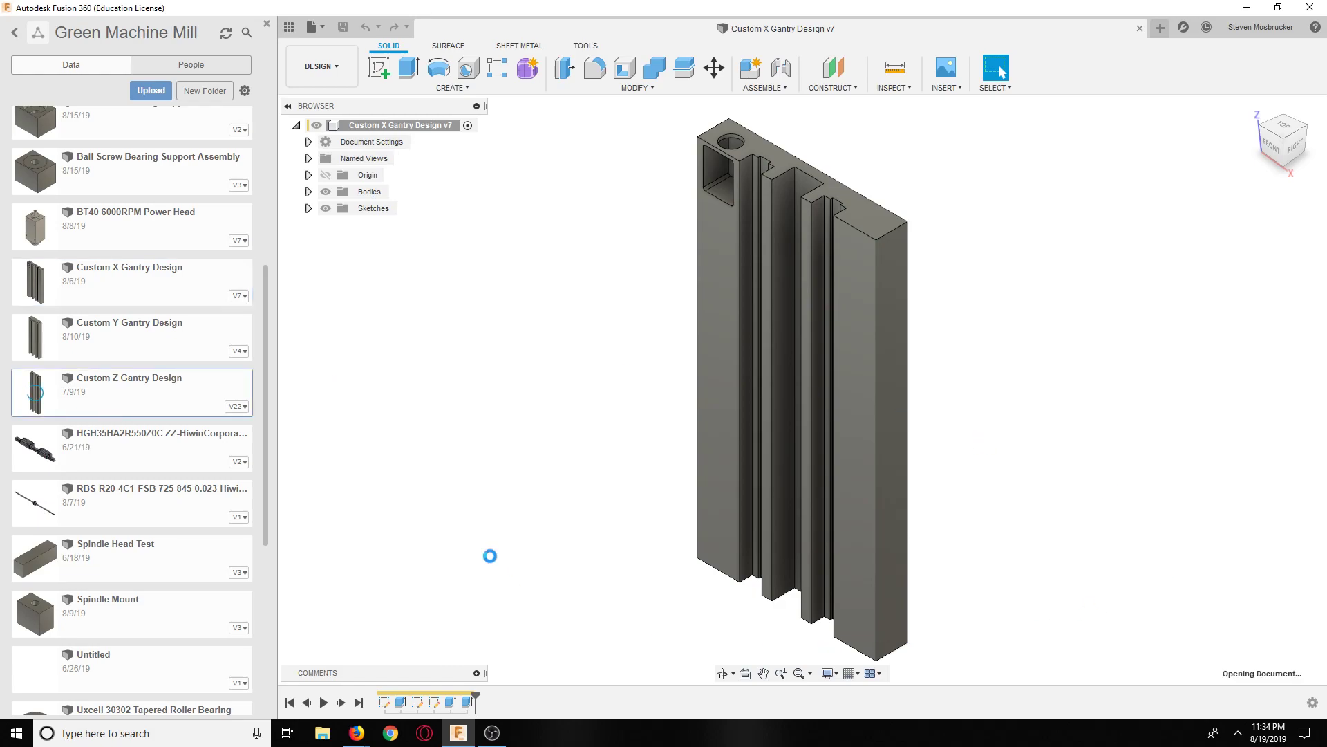
{"action": "left_click", "coordinate": [896, 73]}
{"action": "left_click", "coordinate": [873, 250]}
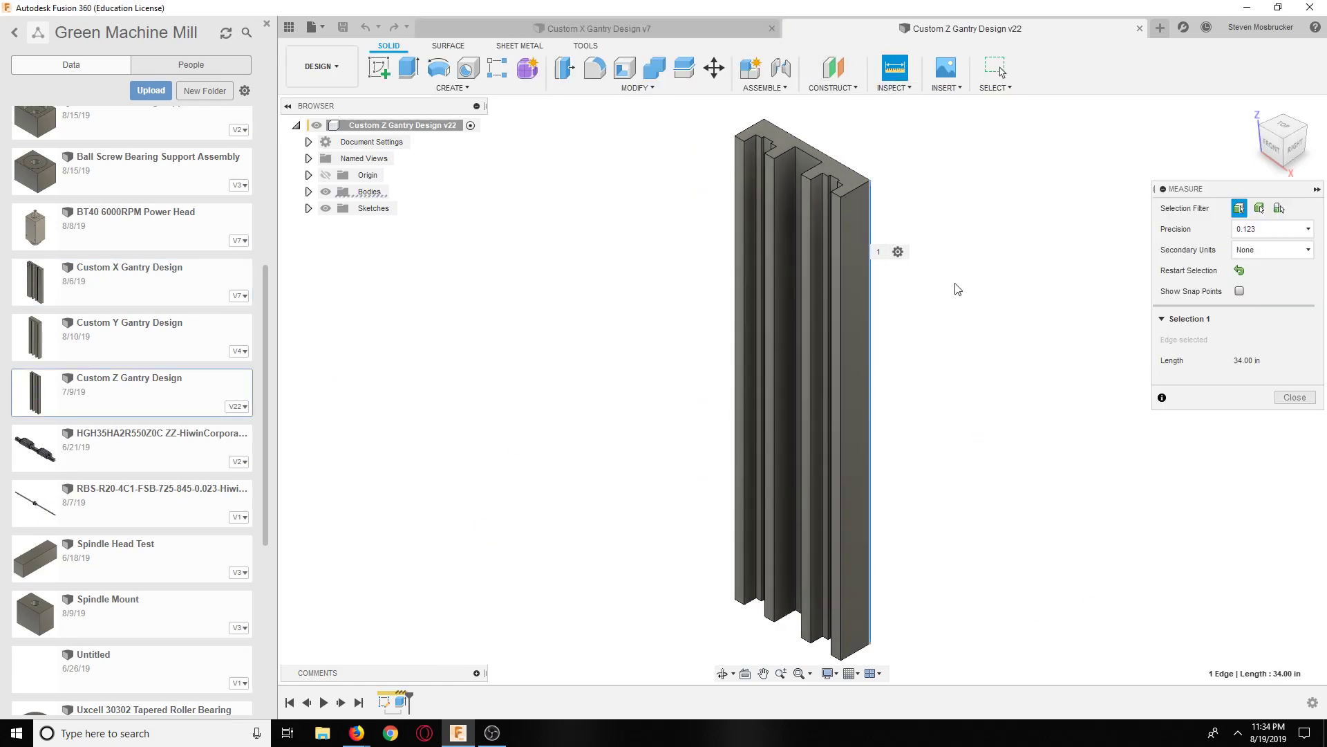
{"action": "left_click", "coordinate": [1277, 401]}
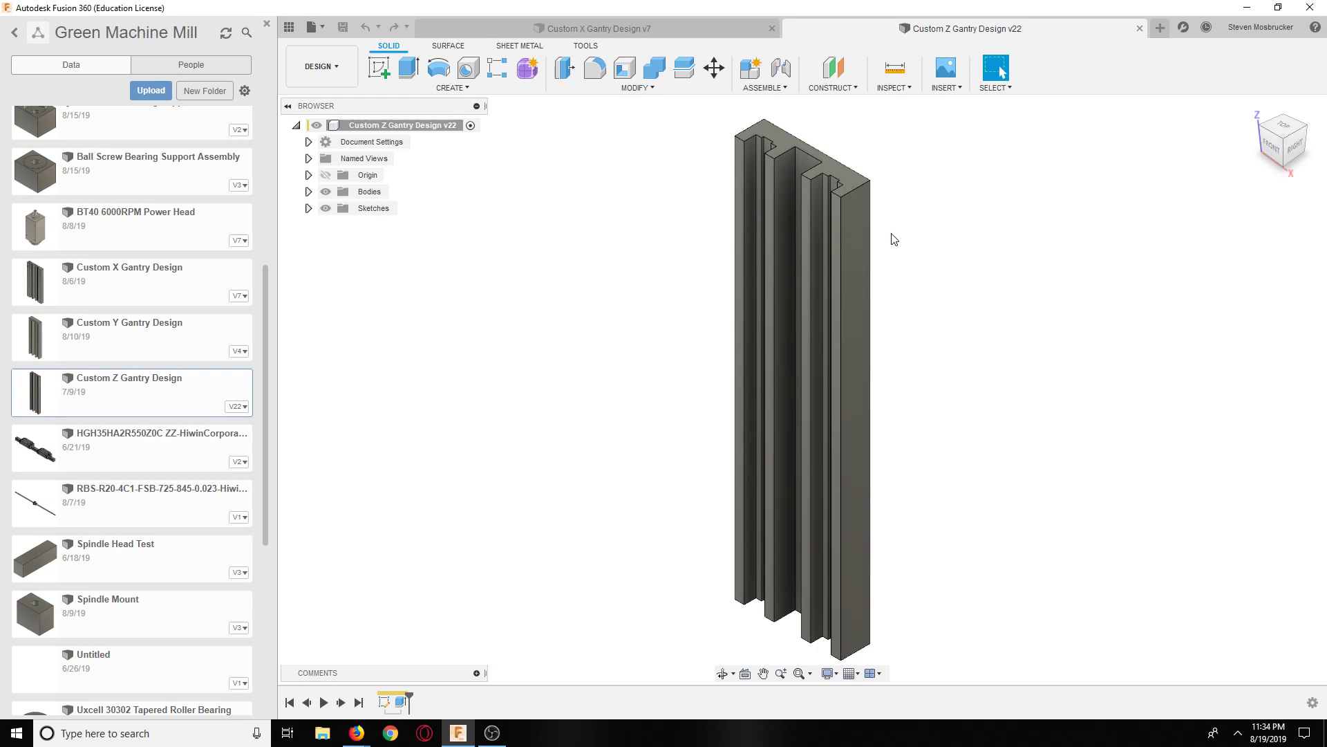
Step: Switch to Firefox and review the Yama Seiki AF series specifications, including the AF-1060 - AF-1460 models
{"action": "key", "text": "alt+Tab"}
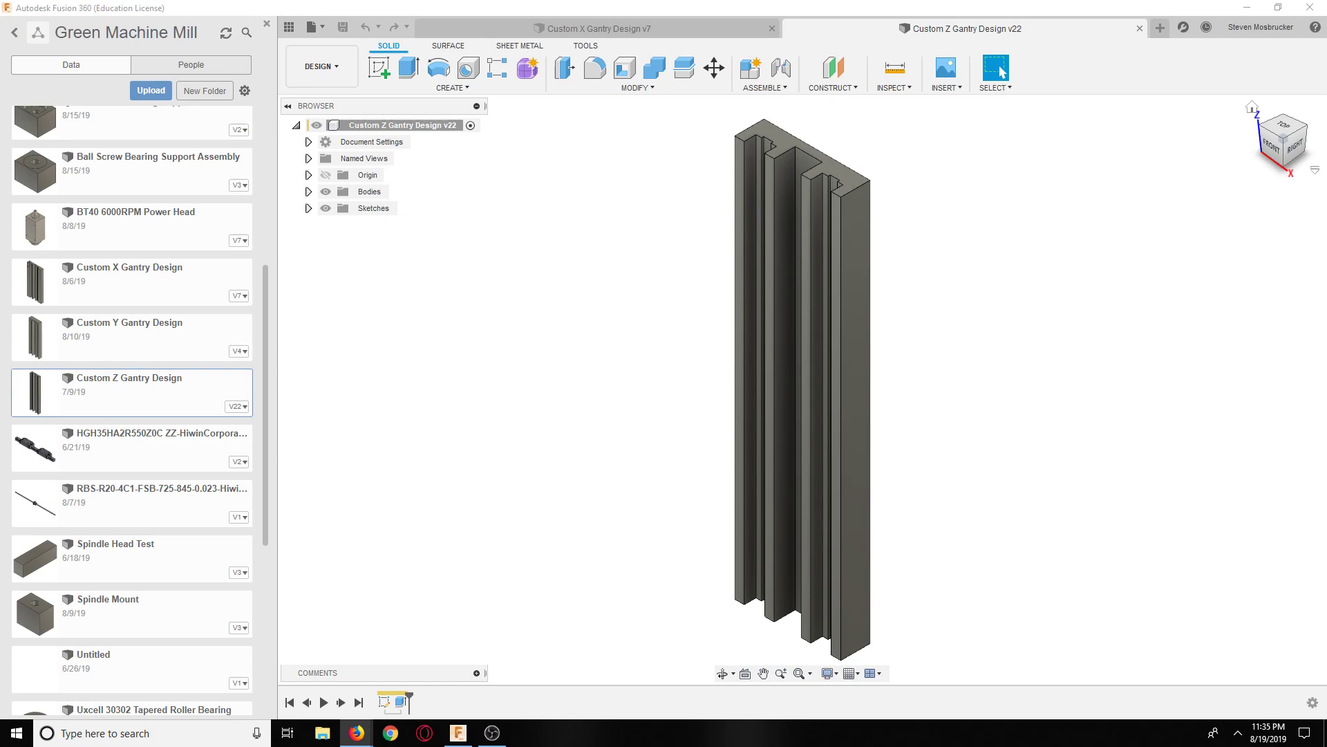
{"action": "key", "text": "alt+Tab"}
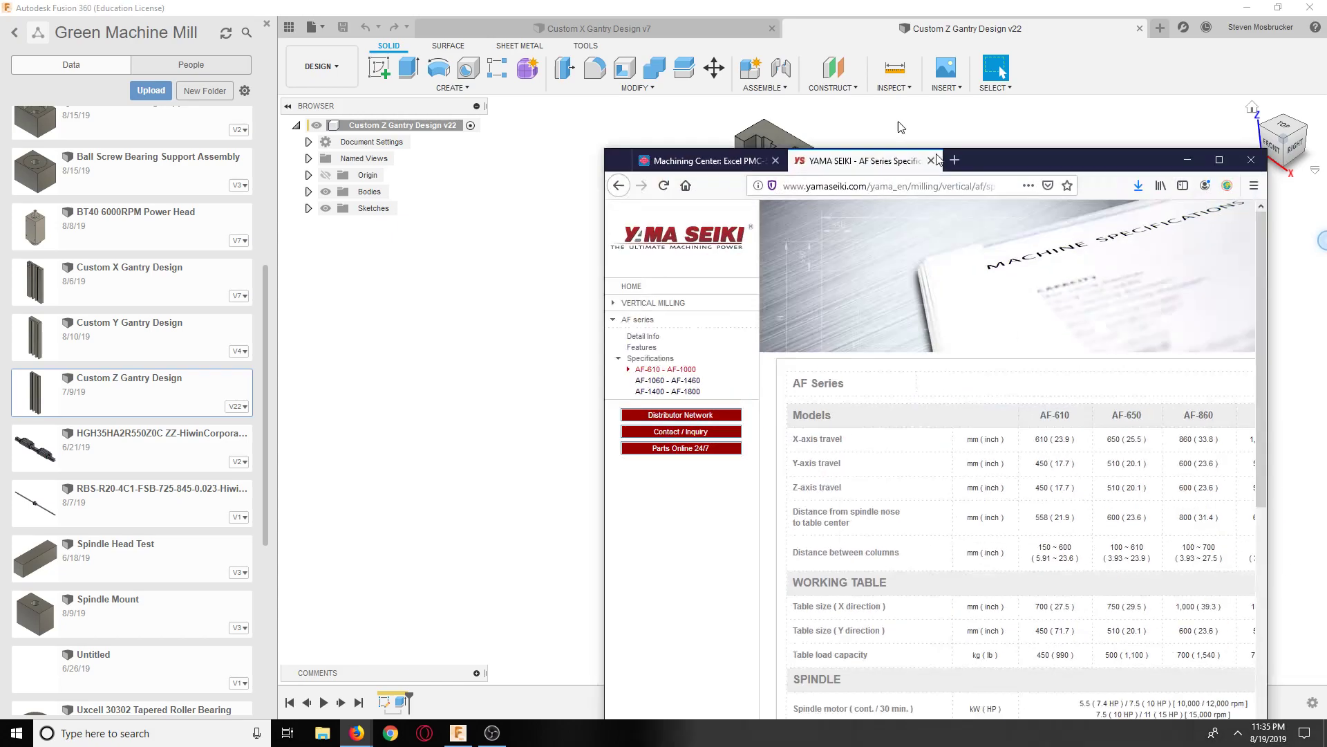
{"action": "scroll", "coordinate": [844, 525], "scroll_direction": "down", "scroll_amount": 5}
{"action": "scroll", "coordinate": [844, 529], "scroll_direction": "down", "scroll_amount": 3}
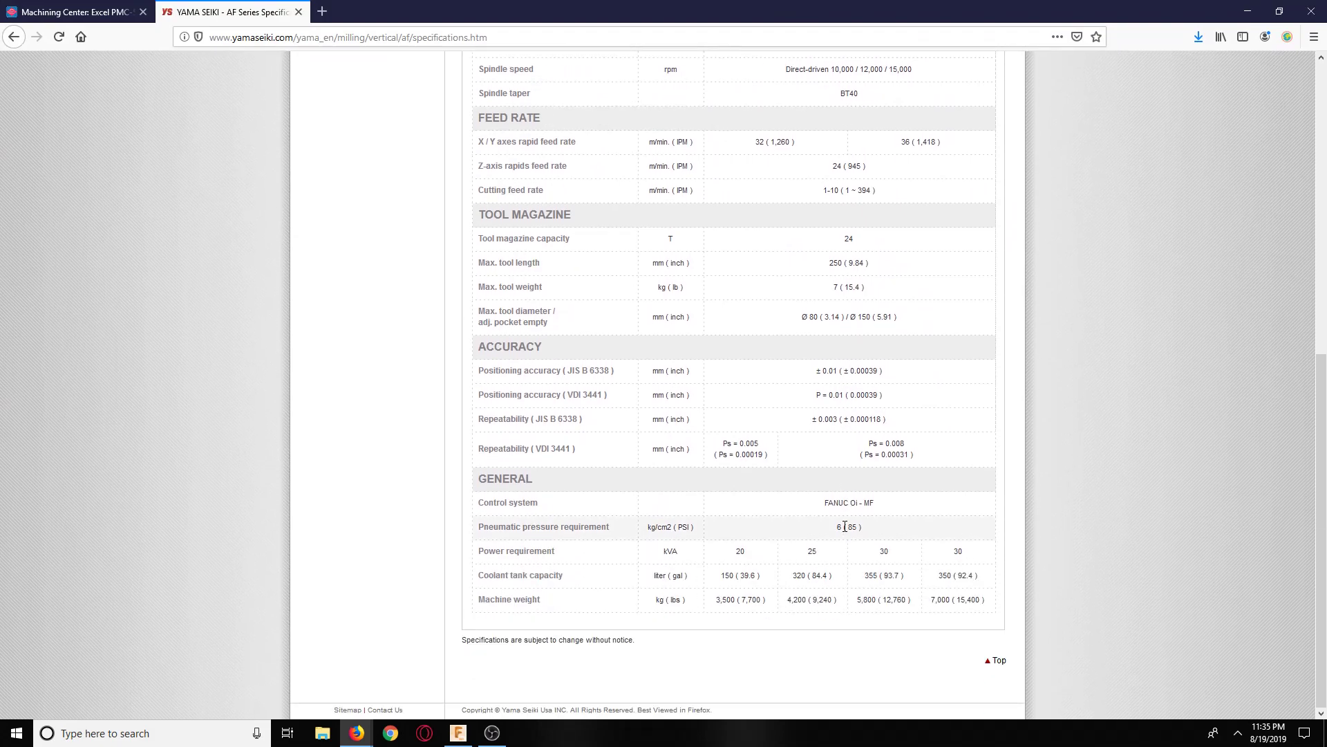
{"action": "scroll", "coordinate": [845, 527], "scroll_direction": "up", "scroll_amount": 8}
{"action": "left_click", "coordinate": [358, 233]}
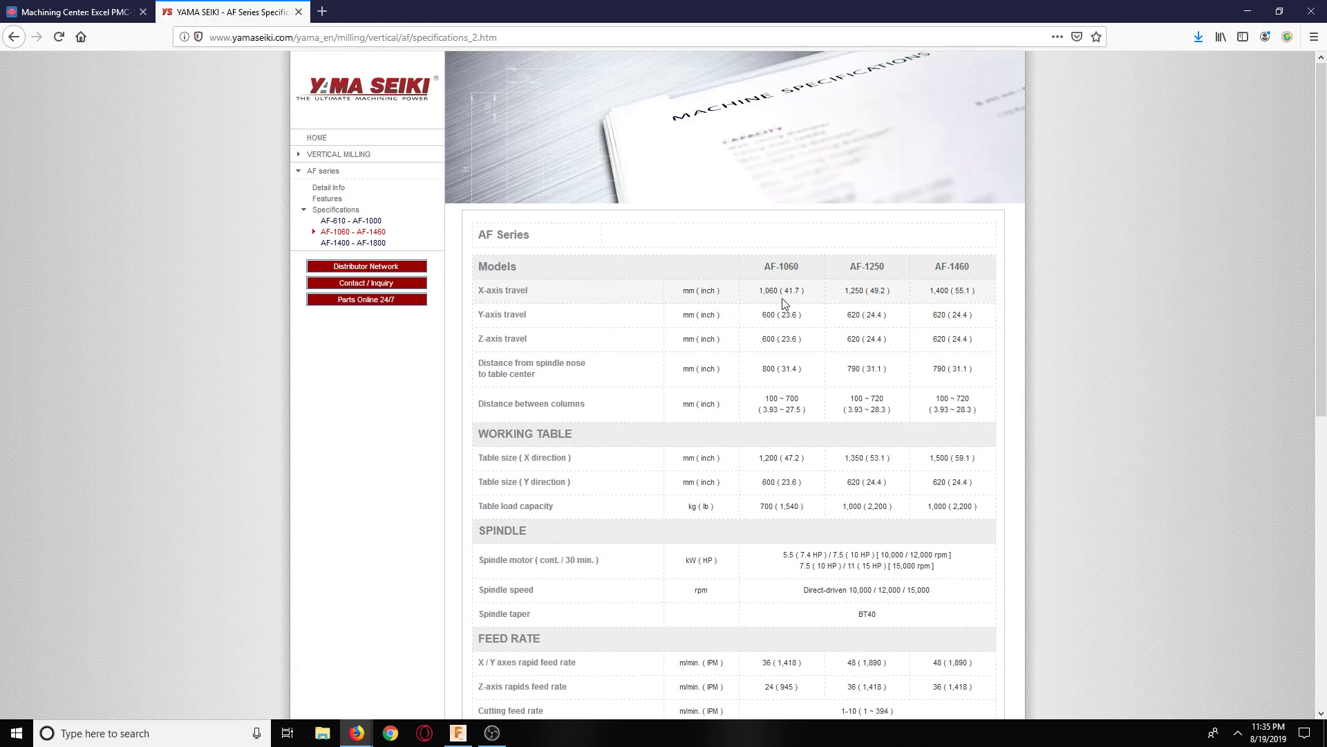
Step: Switch back to Fusion 360 and measure the Z gantry's outer vertical edge again
{"action": "key", "text": "alt+Tab"}
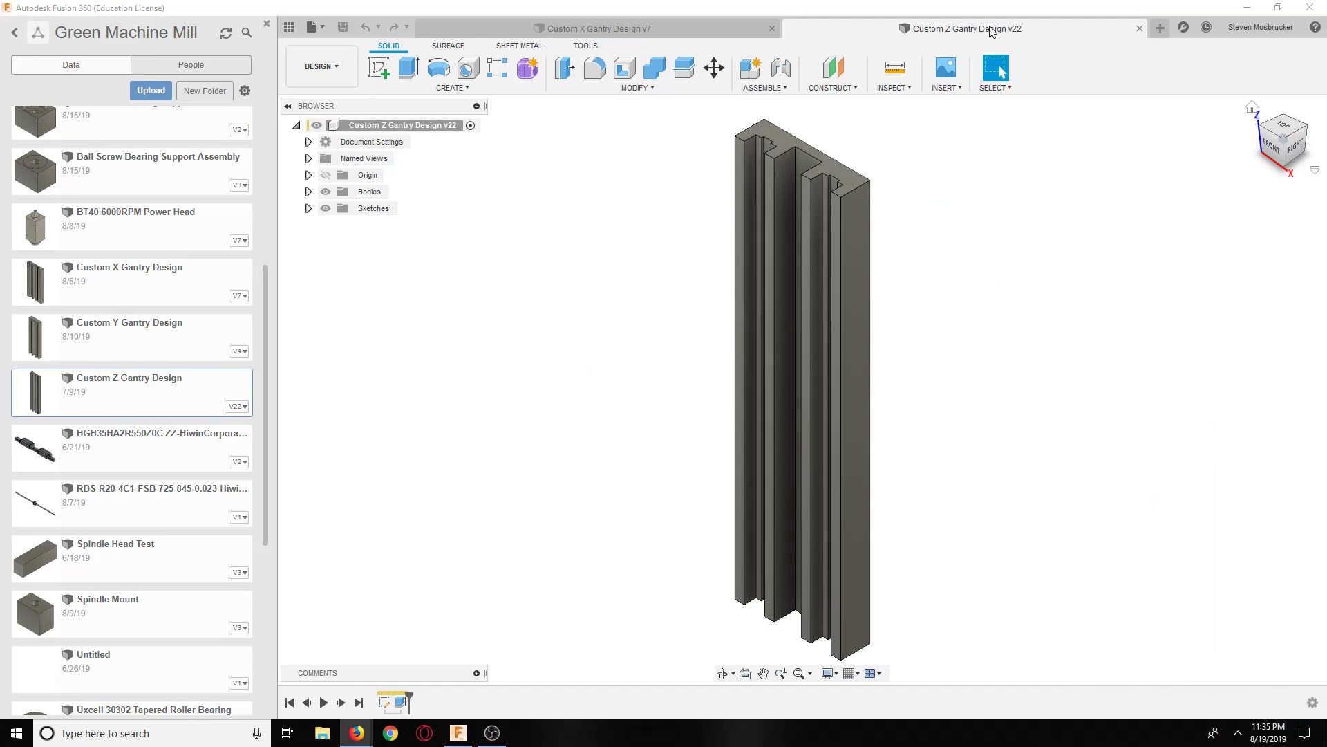
{"action": "left_click", "coordinate": [900, 77]}
{"action": "left_click", "coordinate": [883, 260]}
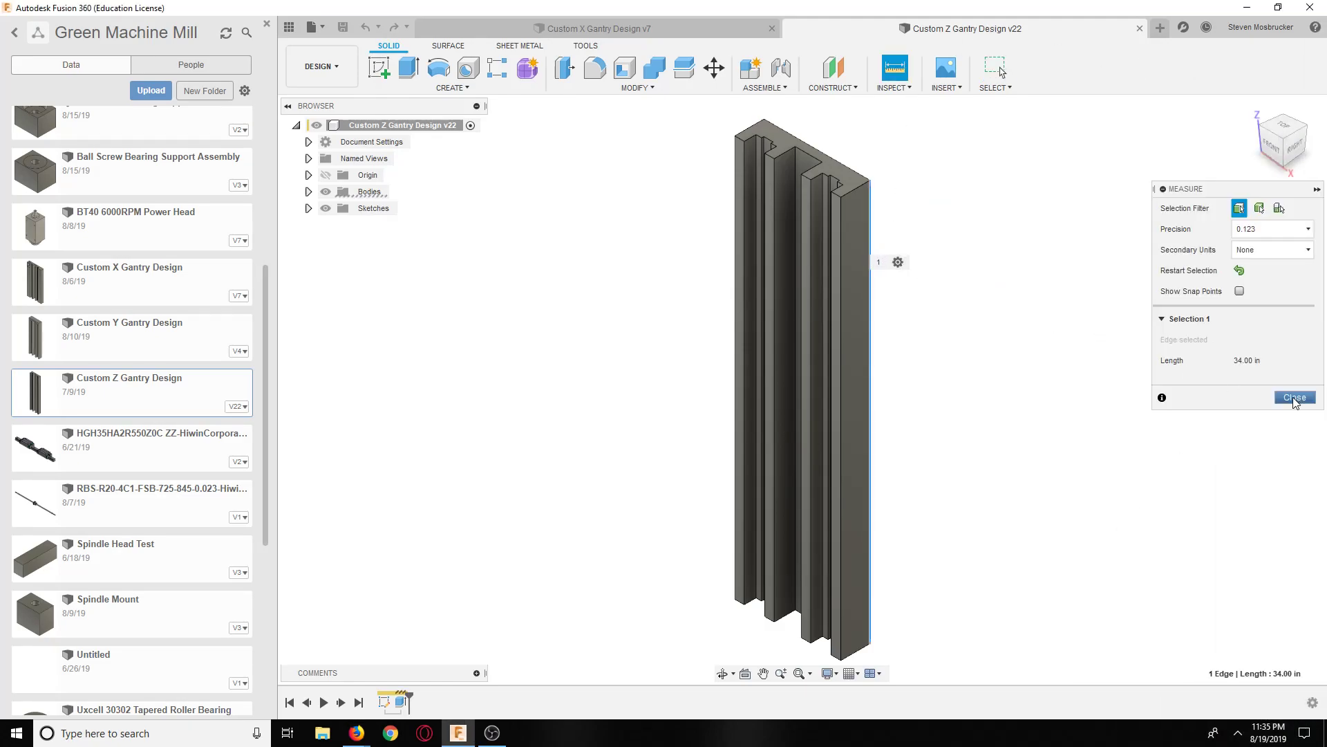
{"action": "key", "text": "Escape"}
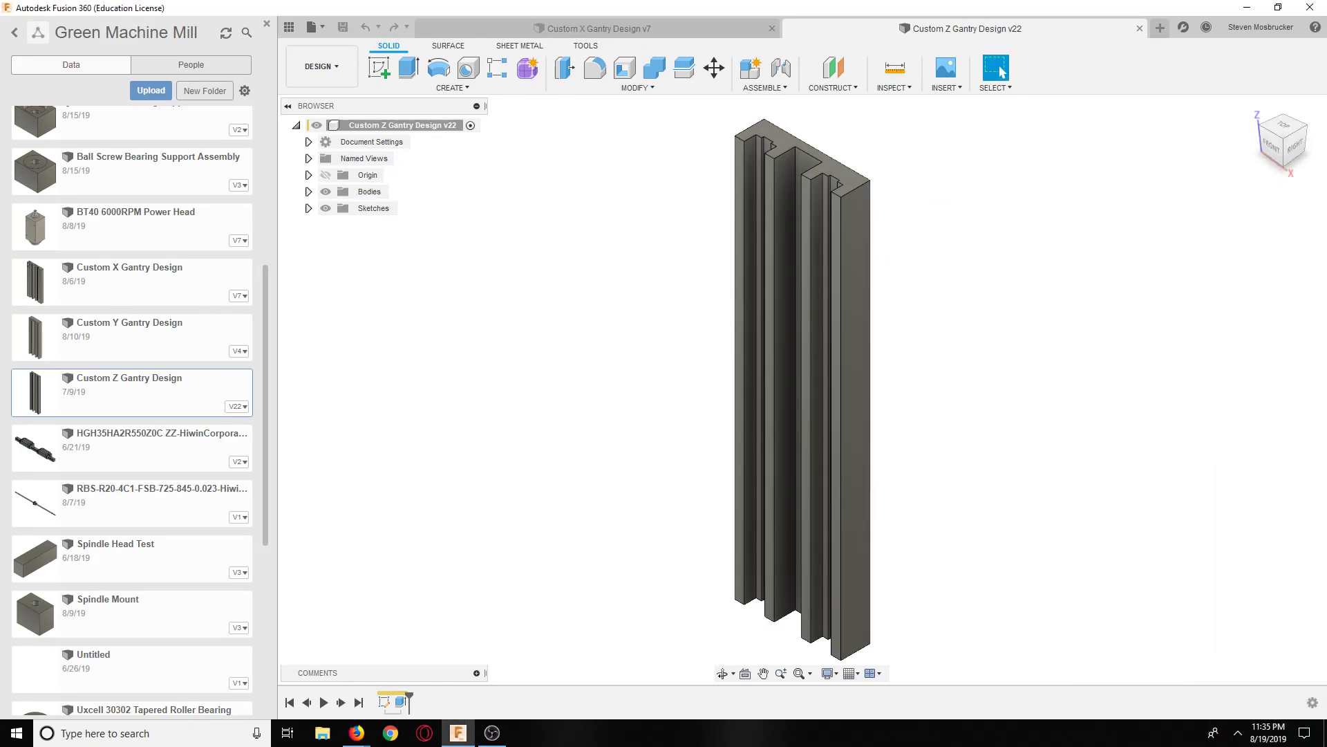
{"action": "key", "text": "alt+Tab"}
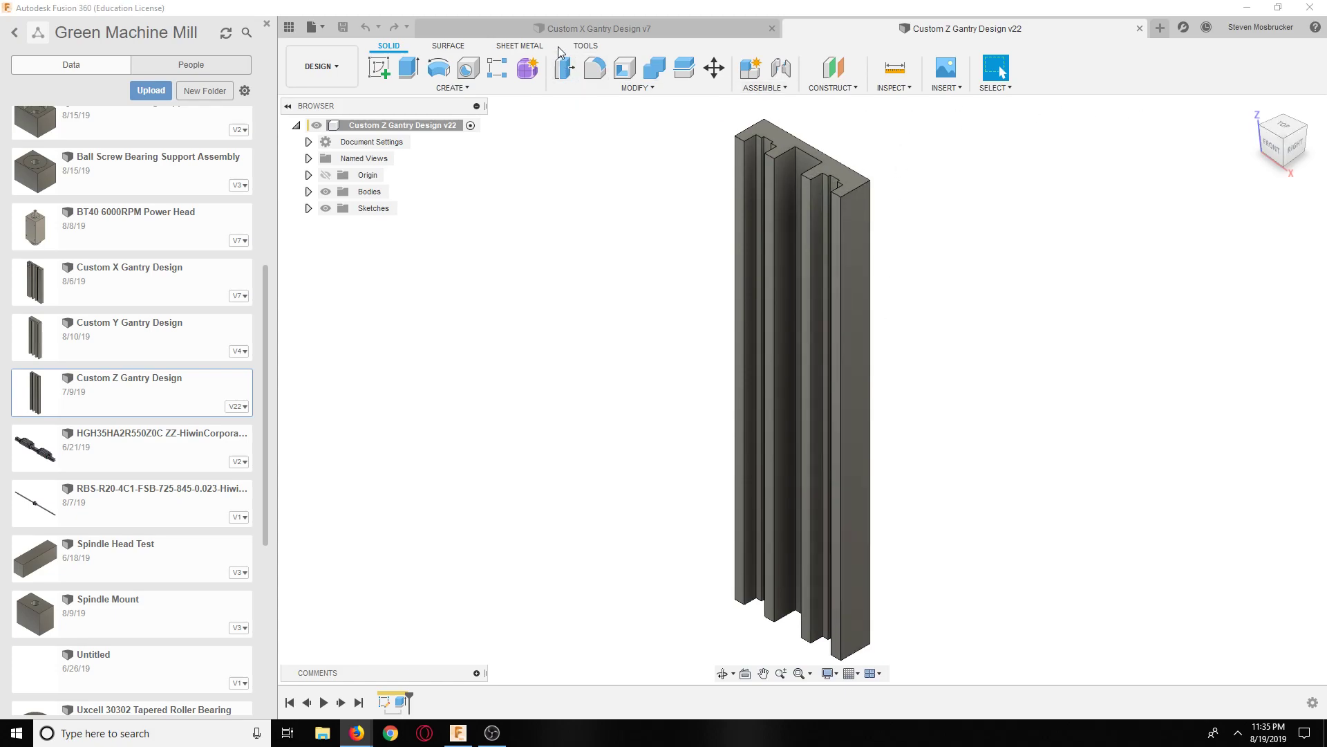
Step: Examine the two stepped rail grooves and the central channel at the upper end of the Z gantry
{"action": "scroll", "coordinate": [107, 429], "scroll_direction": "up", "scroll_amount": 5}
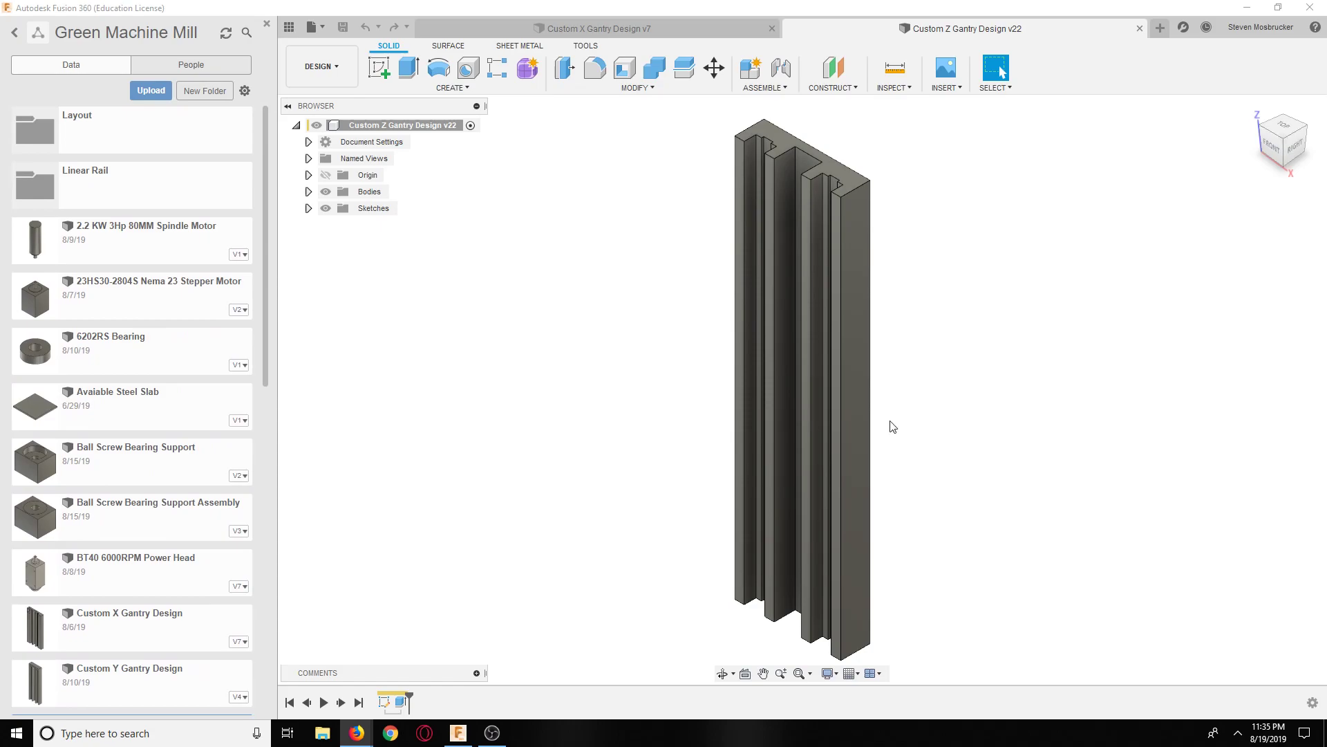
{"action": "scroll", "coordinate": [774, 354], "scroll_direction": "up", "scroll_amount": 3}
{"action": "middle_click_drag", "start_coordinate": [795, 317], "coordinate": [849, 434]}
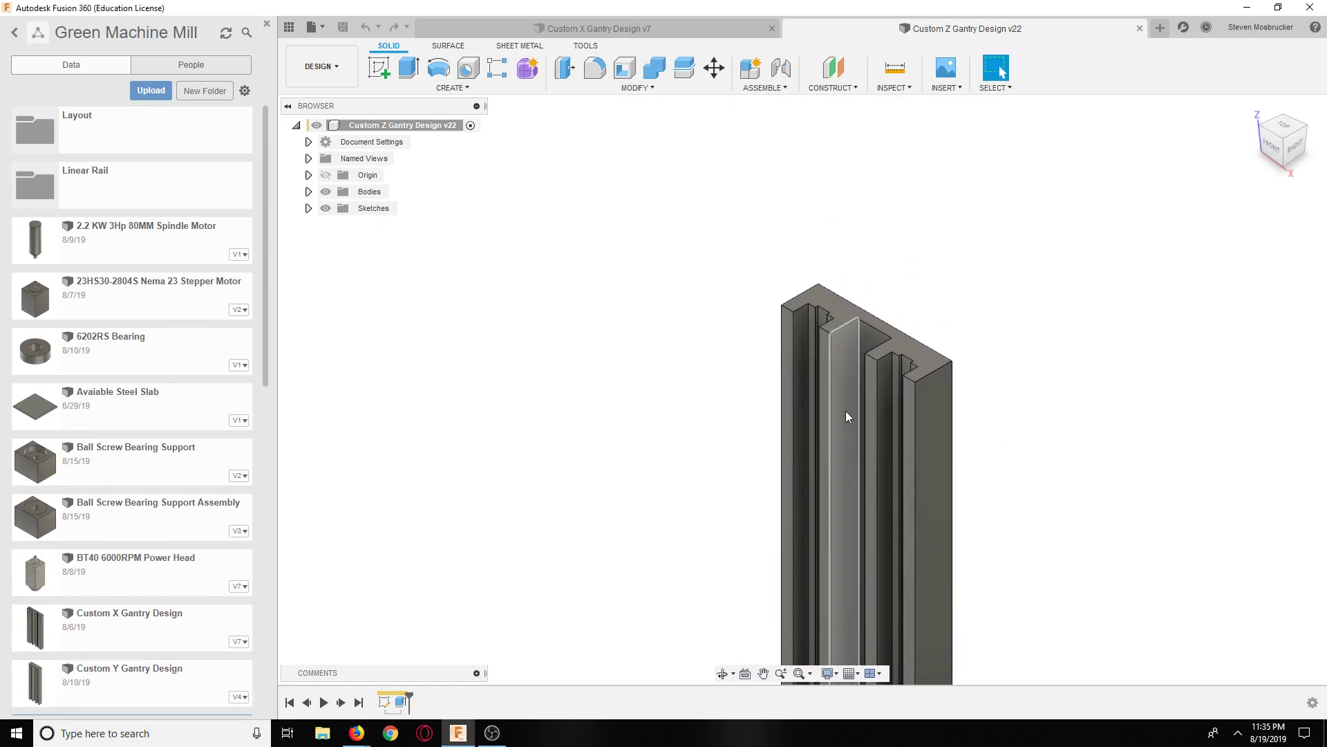
{"action": "scroll", "coordinate": [815, 277], "scroll_direction": "up", "scroll_amount": 4}
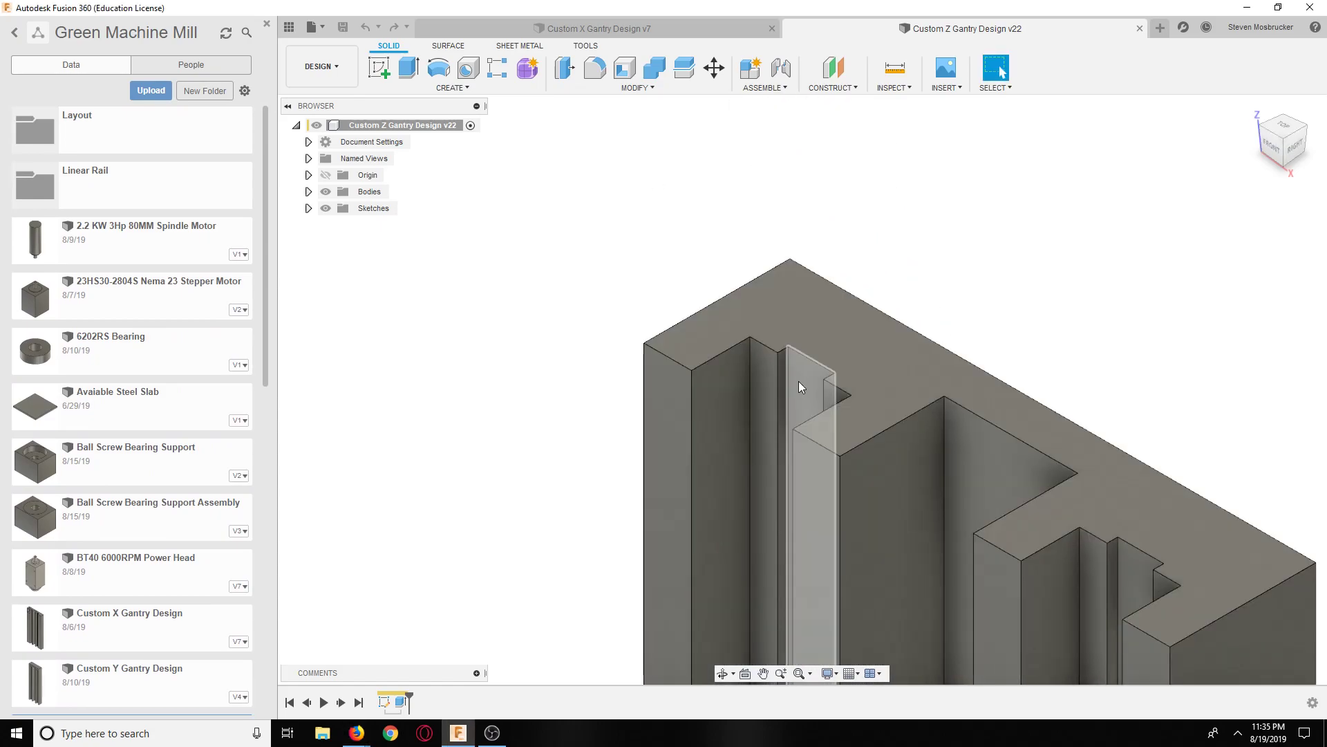
{"action": "scroll", "coordinate": [799, 381], "scroll_direction": "down", "scroll_amount": 5}
{"action": "scroll", "coordinate": [953, 473], "scroll_direction": "up", "scroll_amount": 3}
{"action": "left_click", "coordinate": [956, 470]}
{"action": "key", "text": "Escape"}
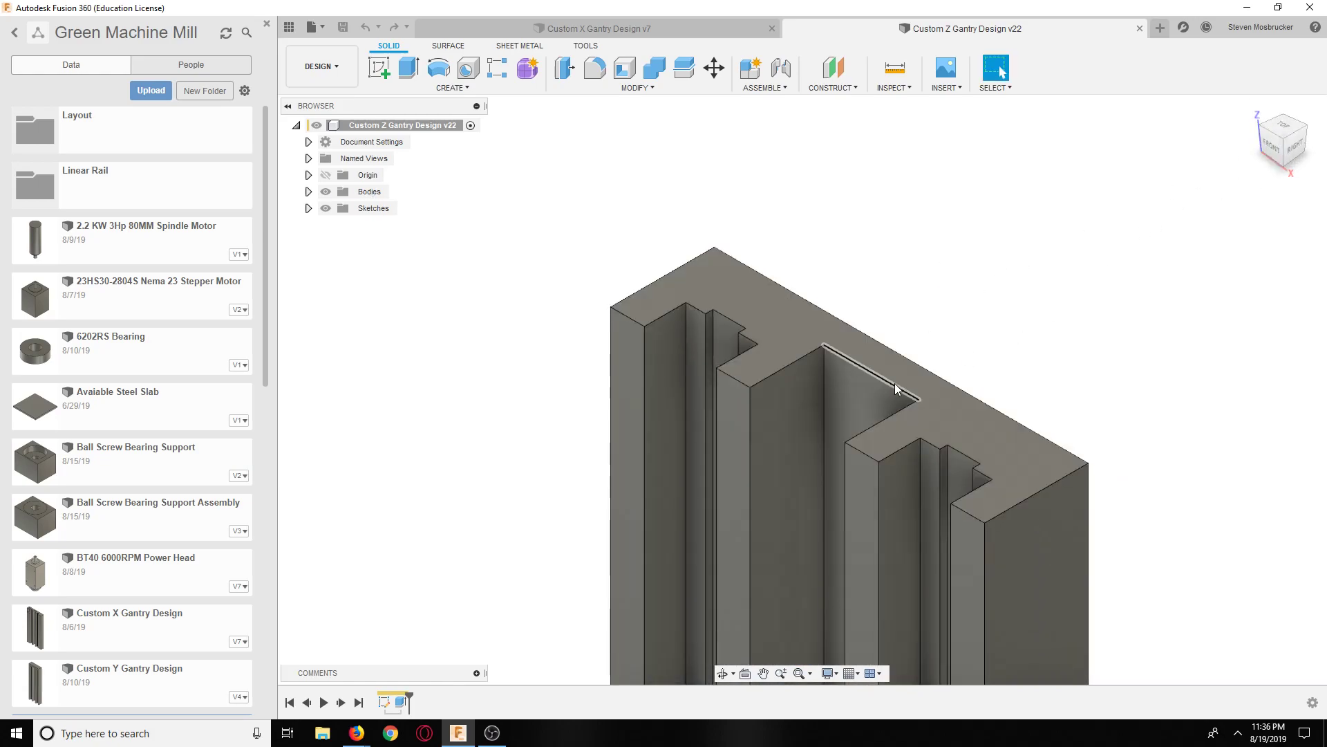
{"action": "scroll", "coordinate": [897, 389], "scroll_direction": "down", "scroll_amount": 2}
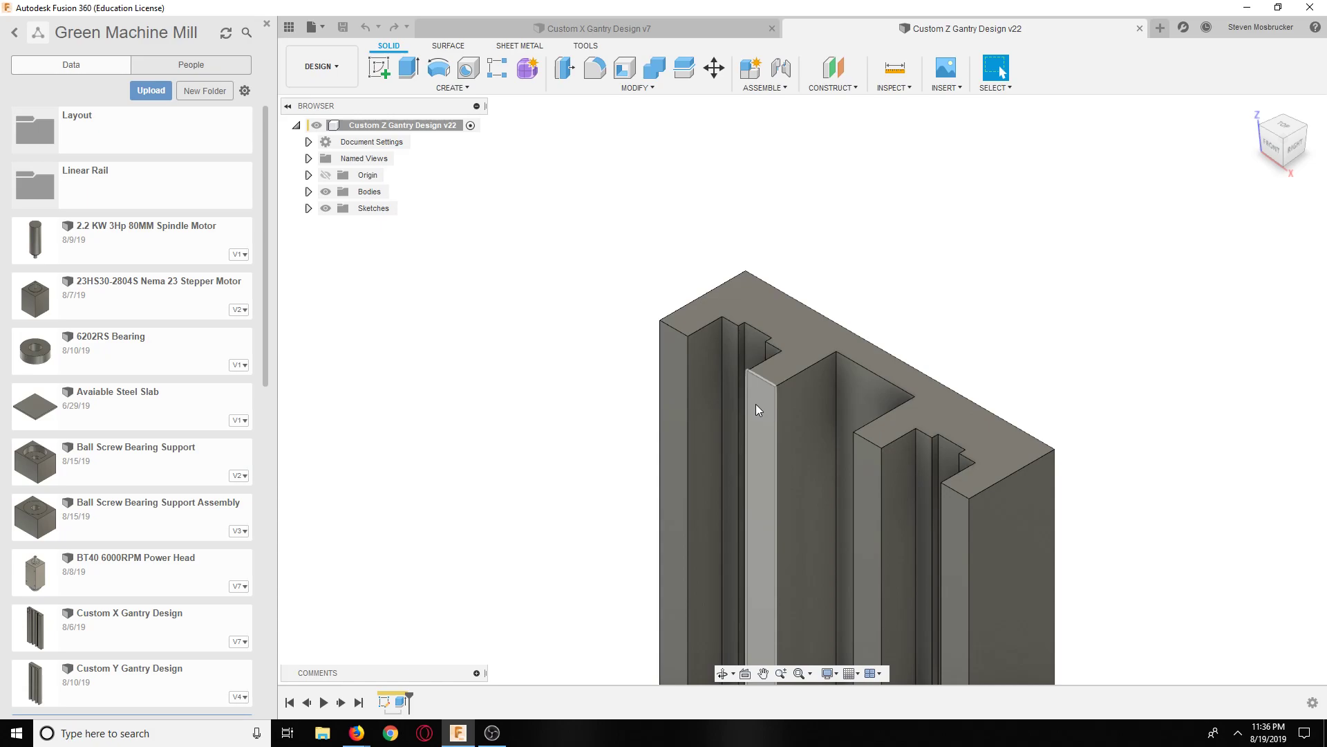
{"action": "scroll", "coordinate": [760, 404], "scroll_direction": "up", "scroll_amount": 4}
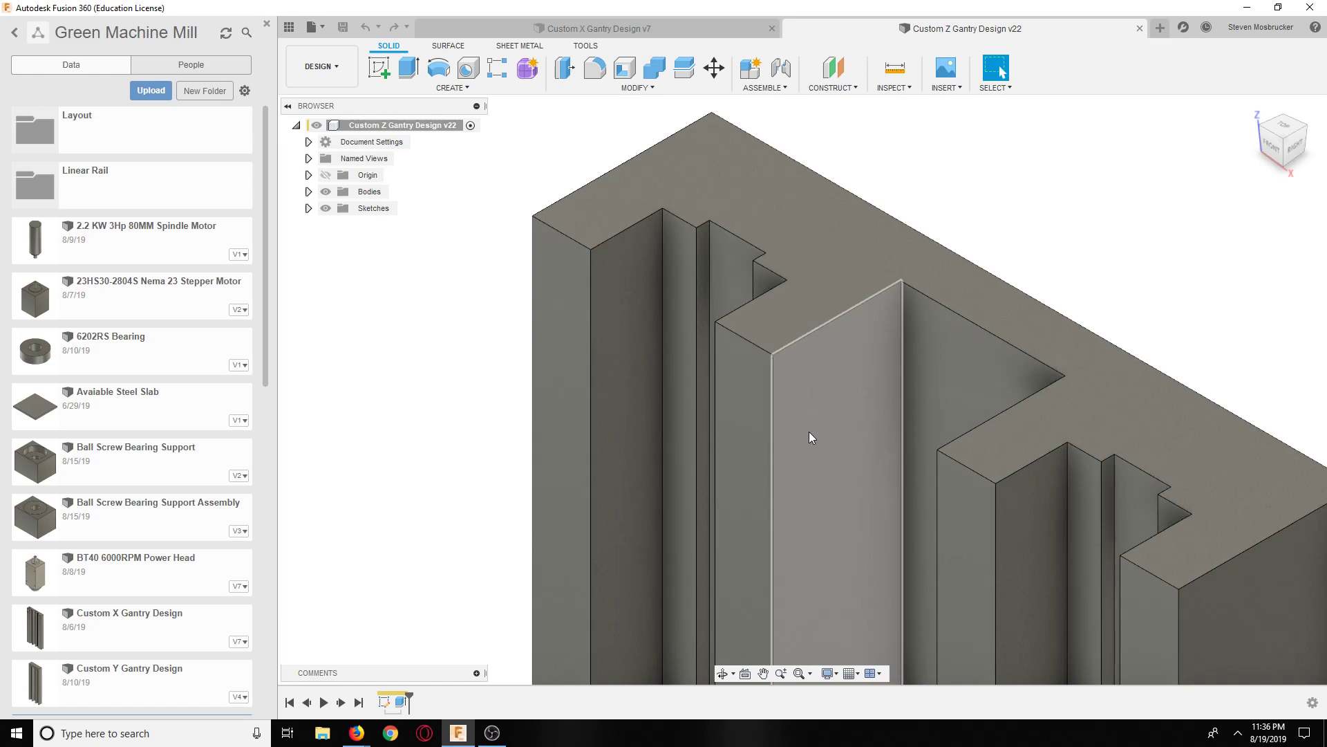
{"action": "scroll", "coordinate": [780, 443], "scroll_direction": "down", "scroll_amount": 3}
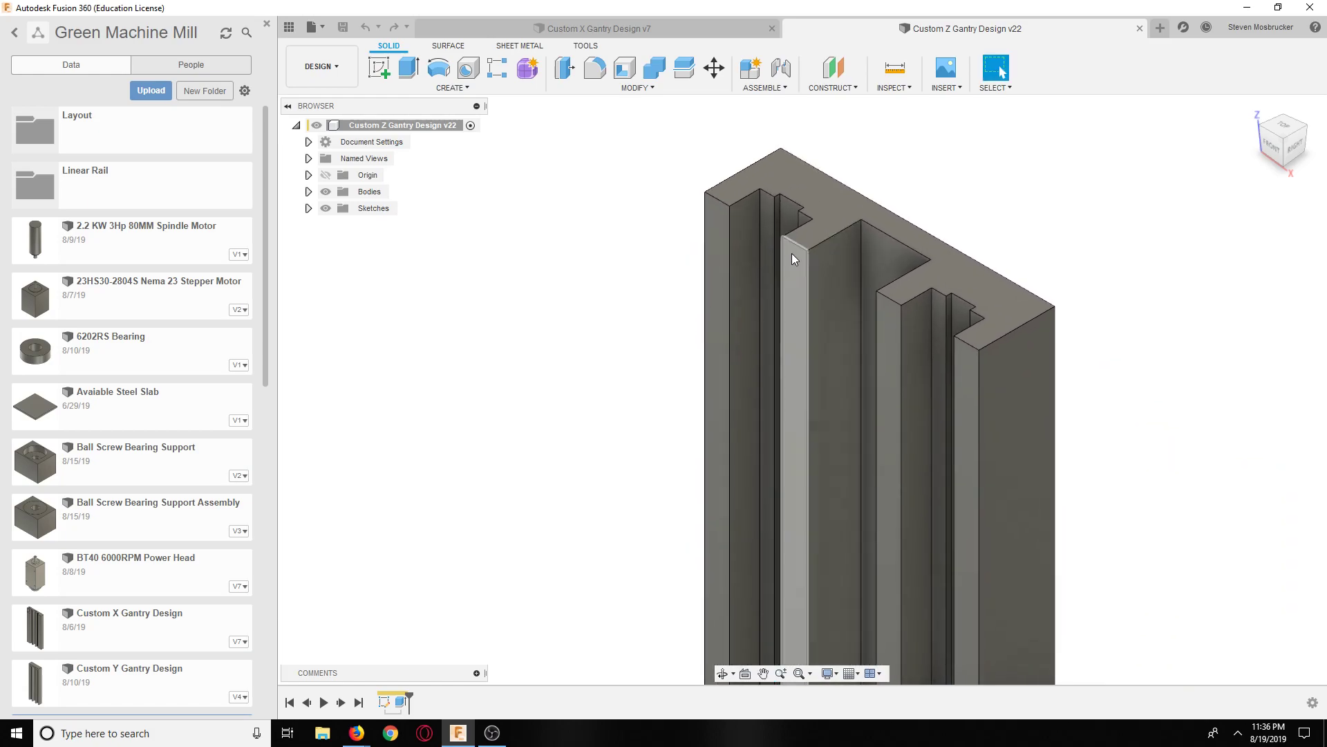
{"action": "scroll", "coordinate": [795, 263], "scroll_direction": "down", "scroll_amount": 4}
Step: Inspect the Z gantry's grooves from the front-left corner and show the part in the front view
{"action": "left_click_drag", "start_coordinate": [1262, 132], "coordinate": [763, 318]}
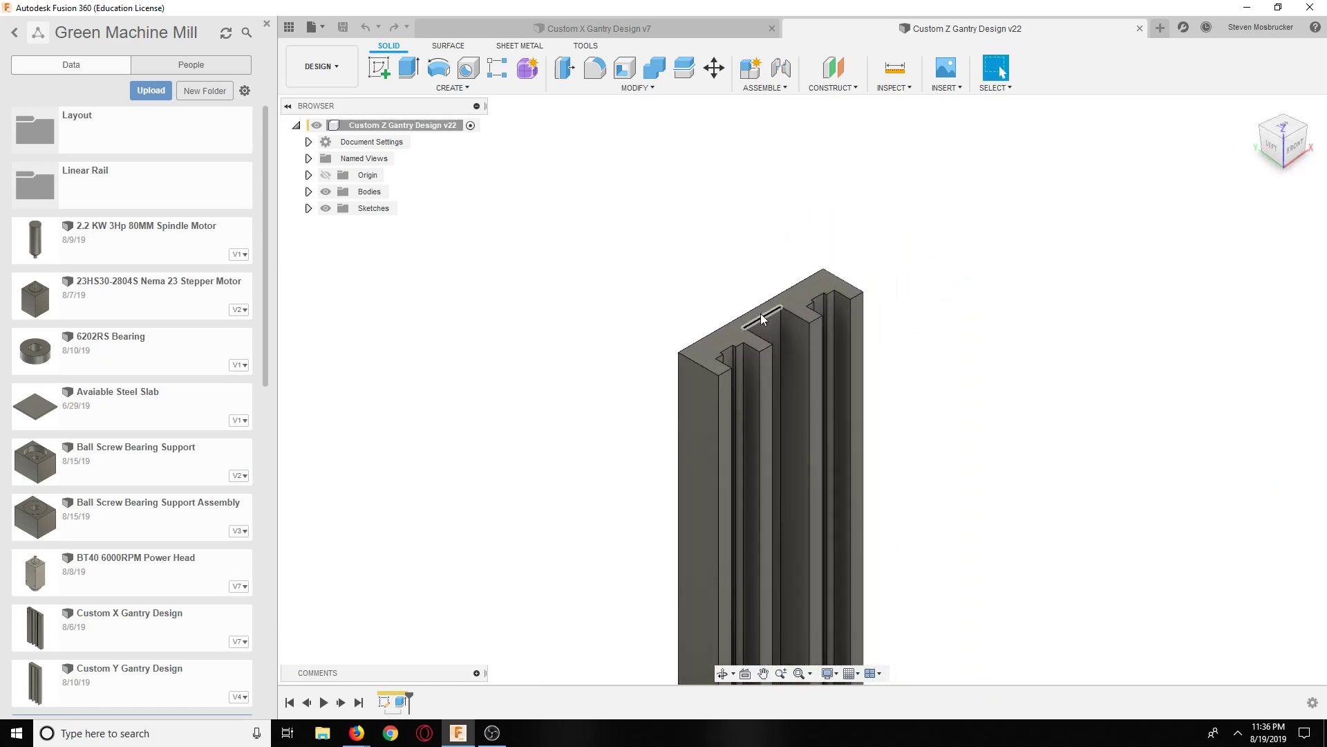
{"action": "scroll", "coordinate": [798, 330], "scroll_direction": "up", "scroll_amount": 6}
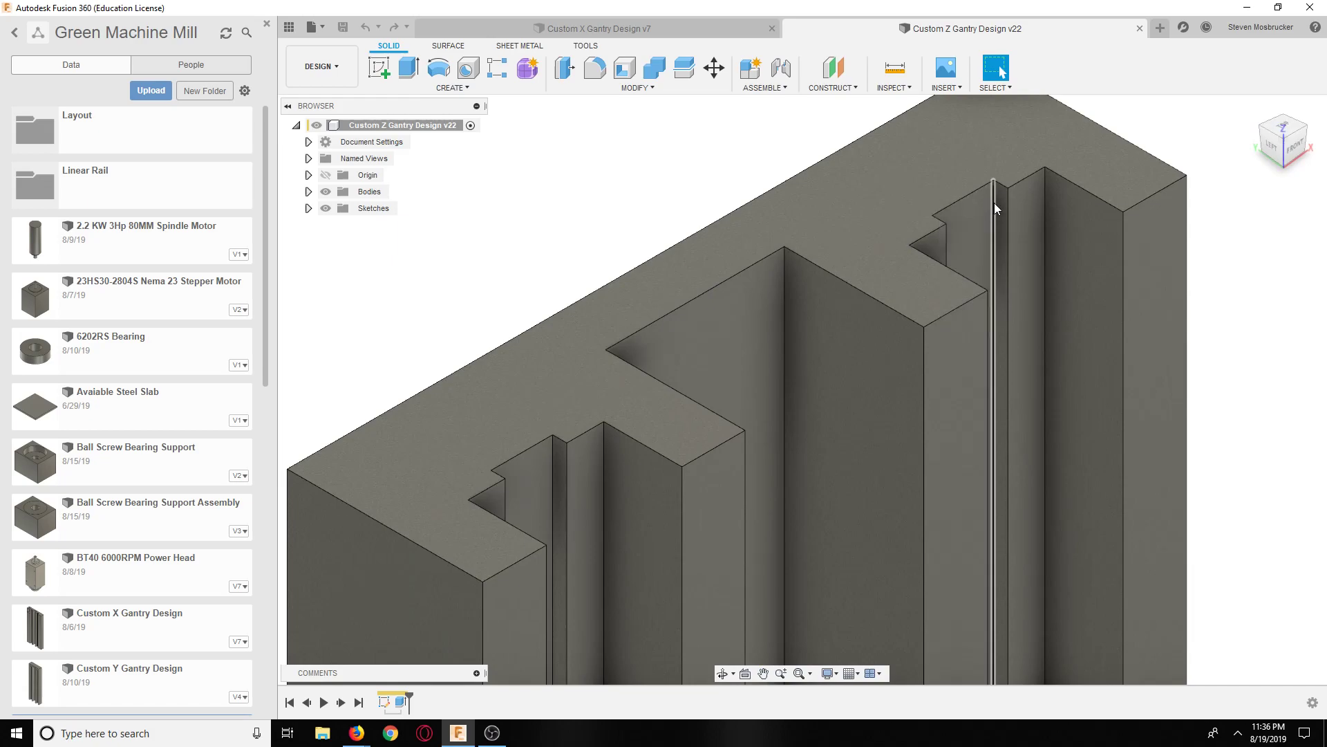
{"action": "scroll", "coordinate": [996, 203], "scroll_direction": "down", "scroll_amount": 8}
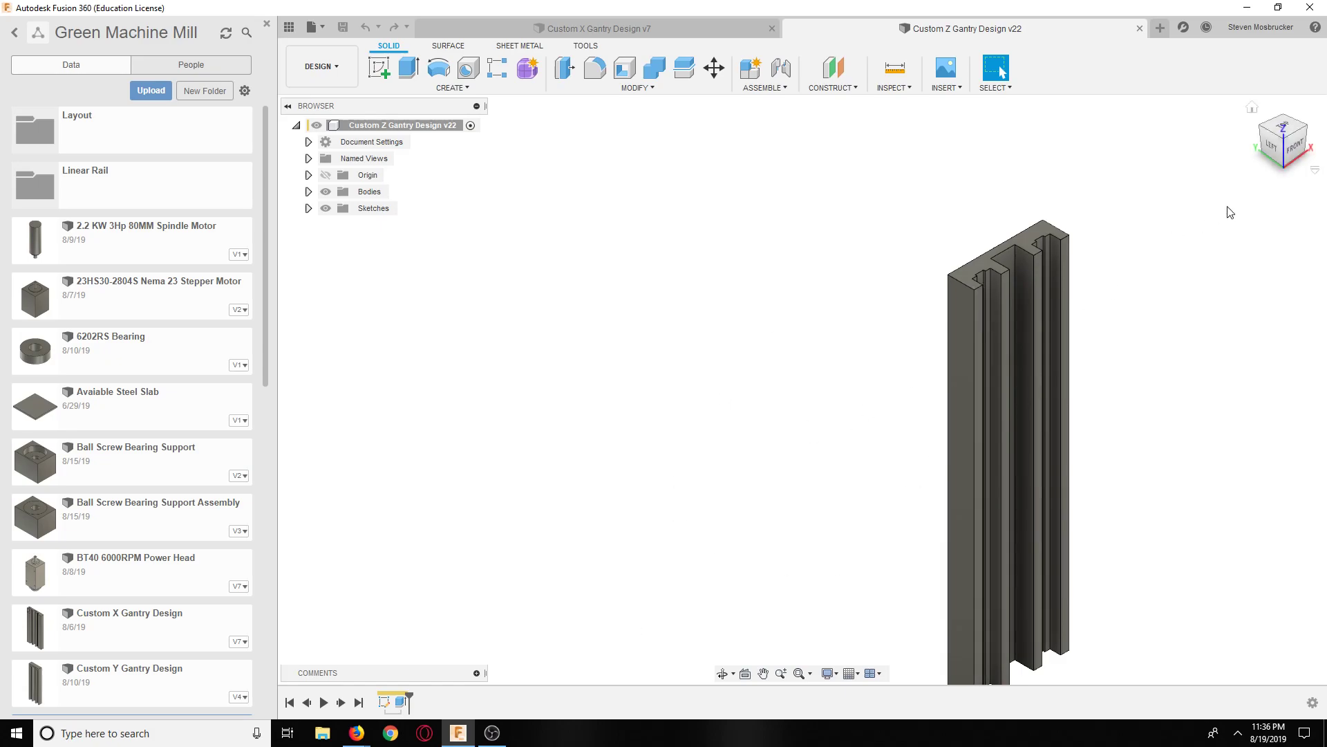
{"action": "left_click", "coordinate": [1293, 146]}
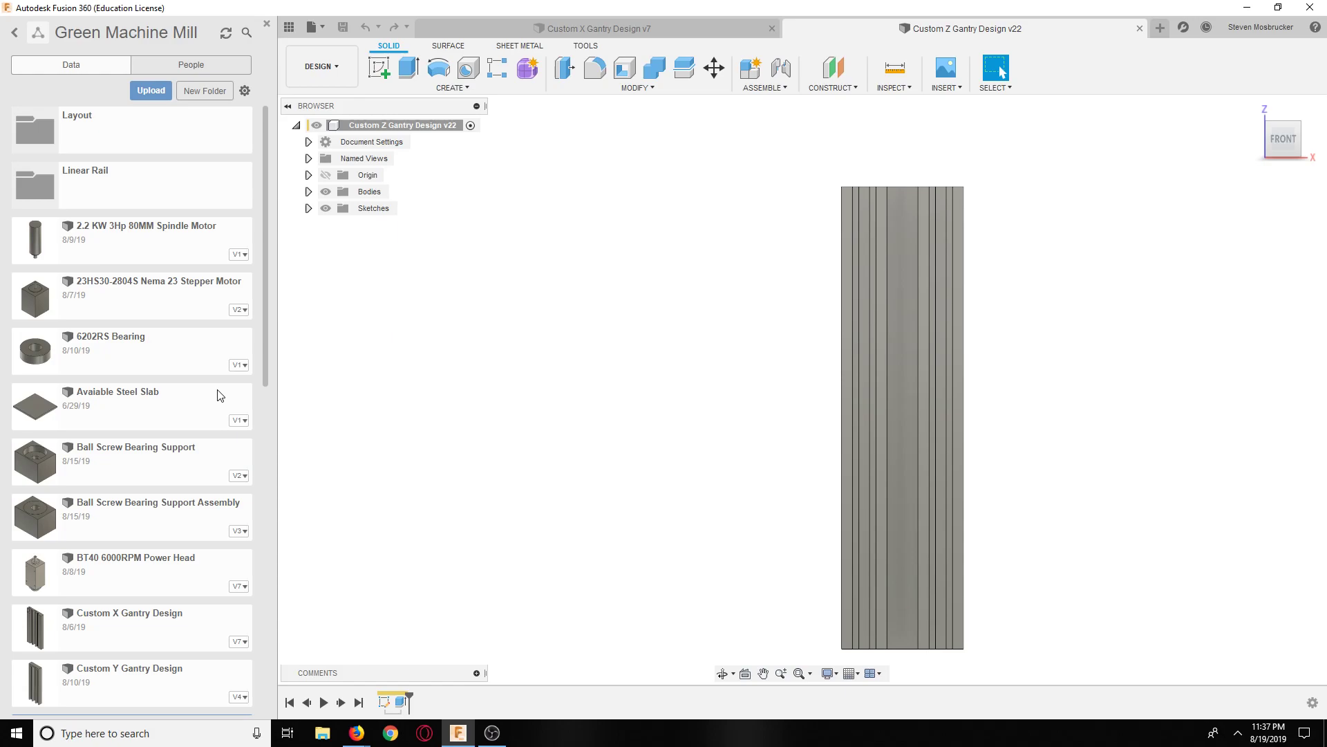
Step: Look through the design files in the Green Machine Mill project
{"action": "scroll", "coordinate": [117, 592], "scroll_direction": "down", "scroll_amount": 10}
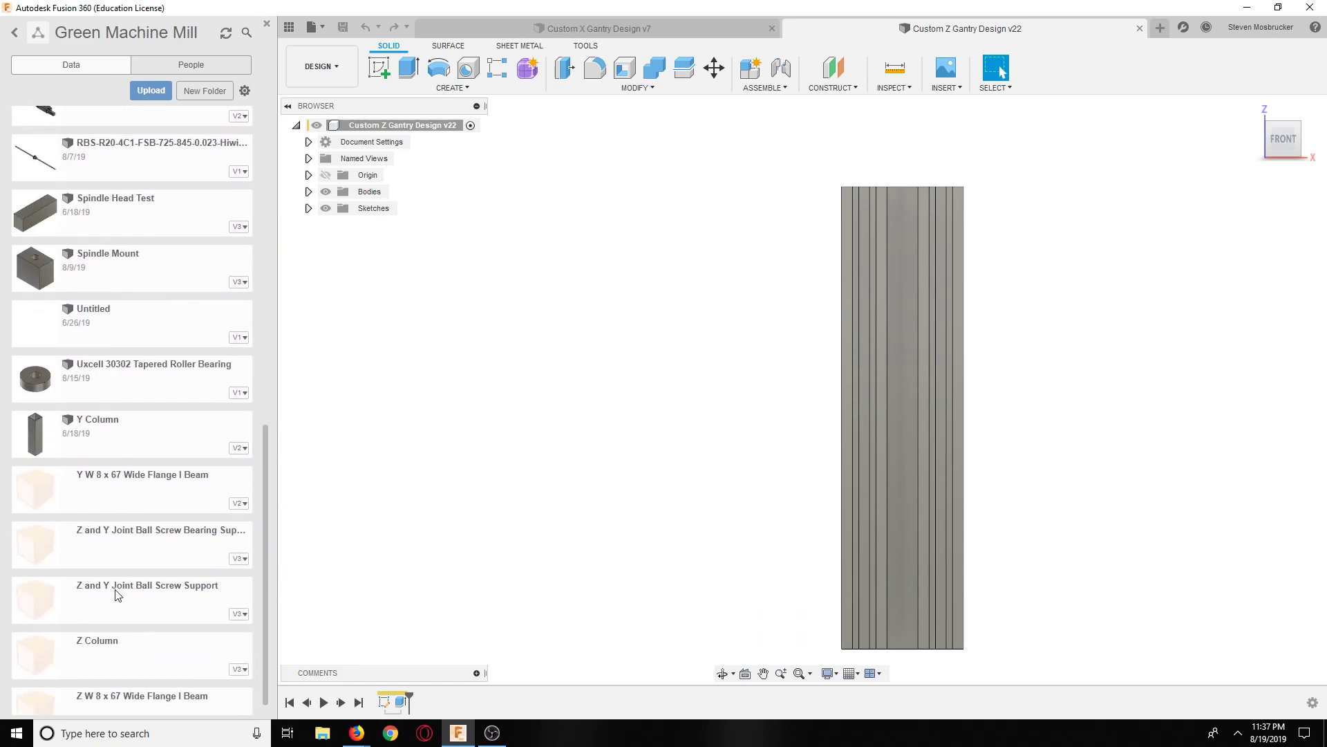
{"action": "scroll", "coordinate": [118, 594], "scroll_direction": "up", "scroll_amount": 10}
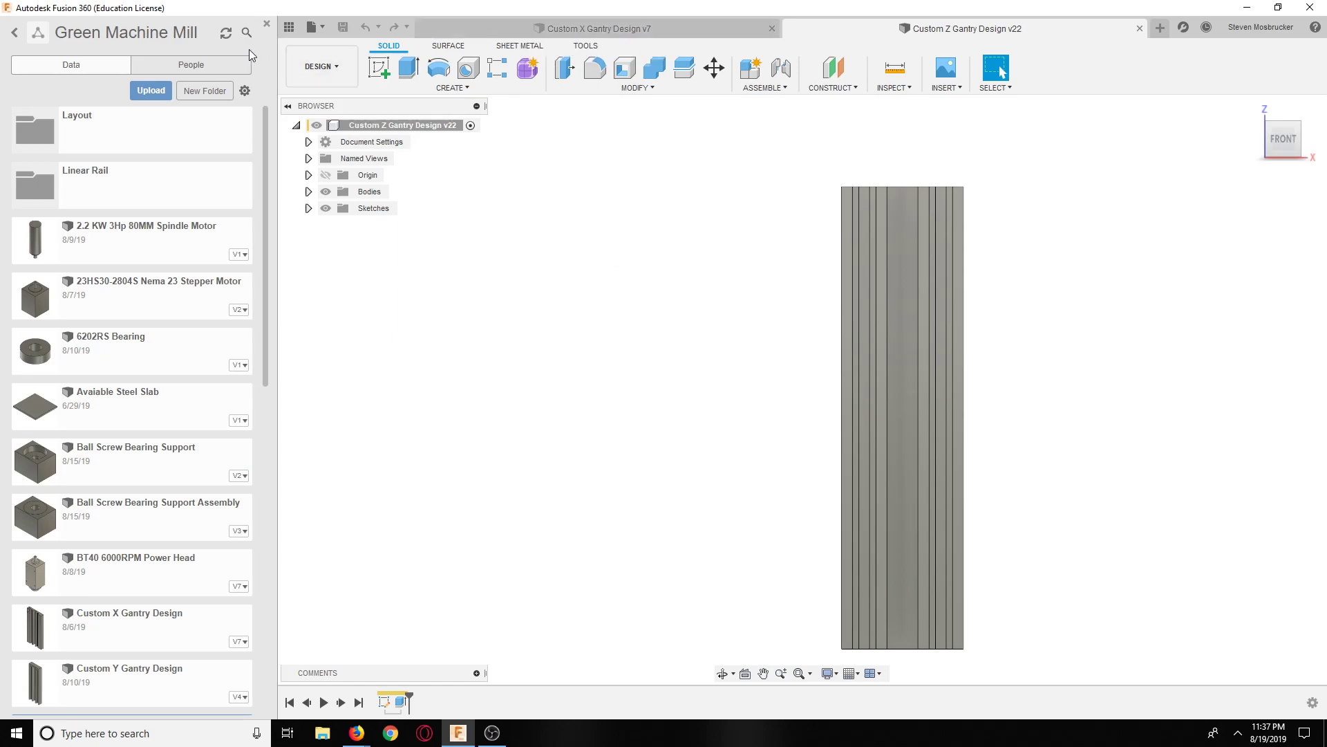
Step: Open the Custom Layout assembly from the project's Layout folder
{"action": "left_click", "coordinate": [467, 26]}
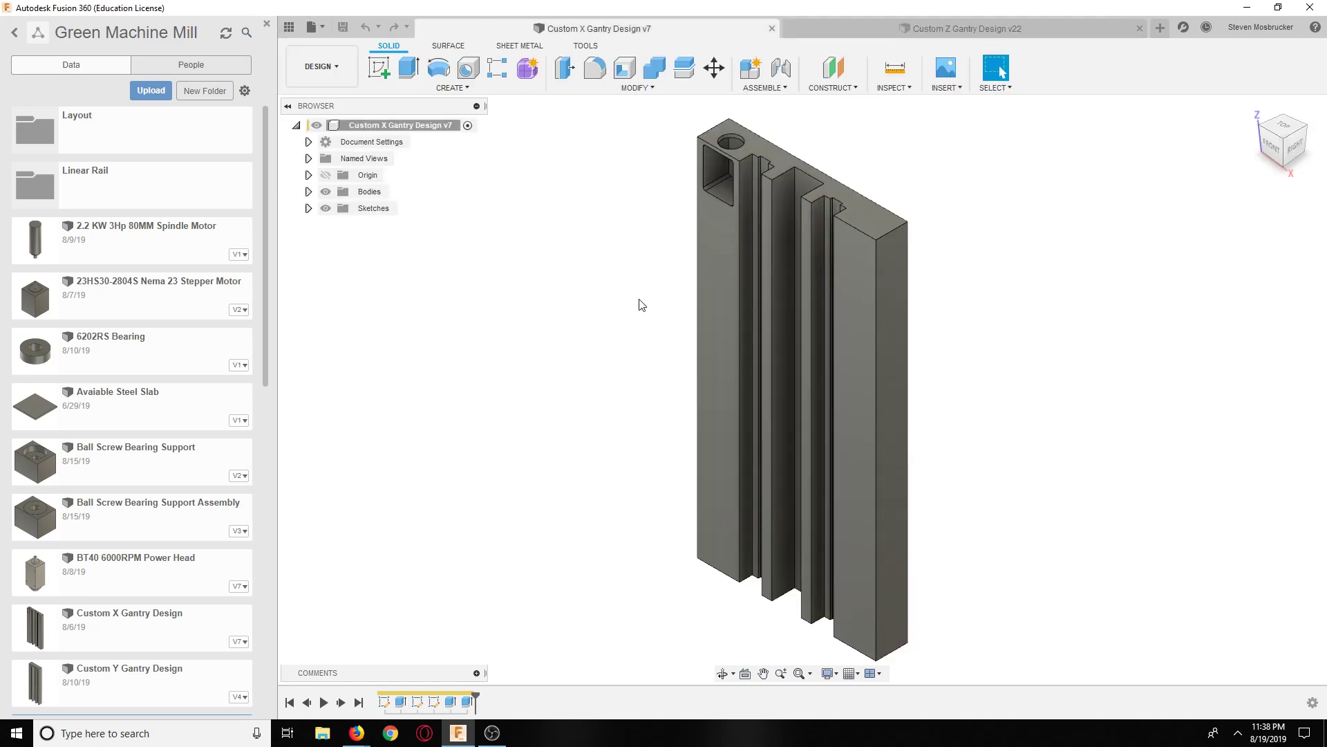
{"action": "left_click", "coordinate": [111, 146]}
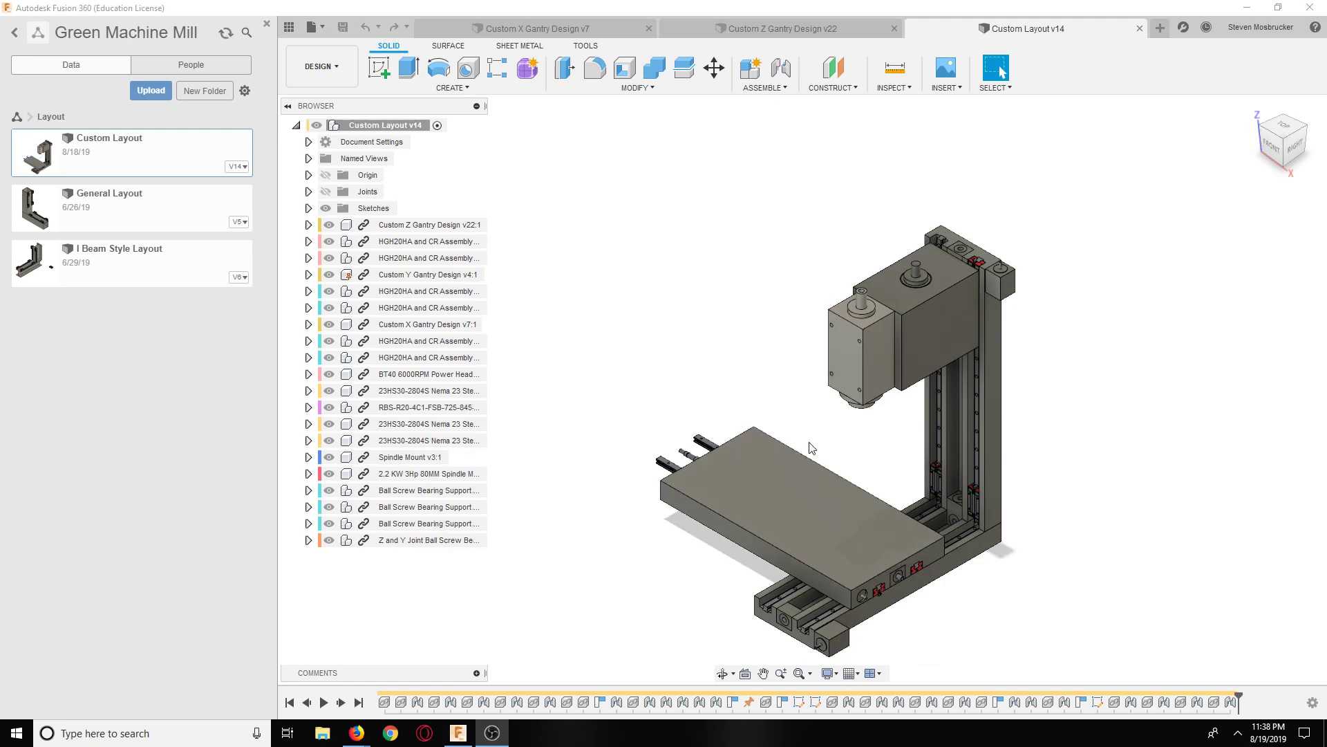
{"action": "scroll", "coordinate": [820, 496], "scroll_direction": "up", "scroll_amount": 2}
{"action": "scroll", "coordinate": [820, 495], "scroll_direction": "up", "scroll_amount": 2}
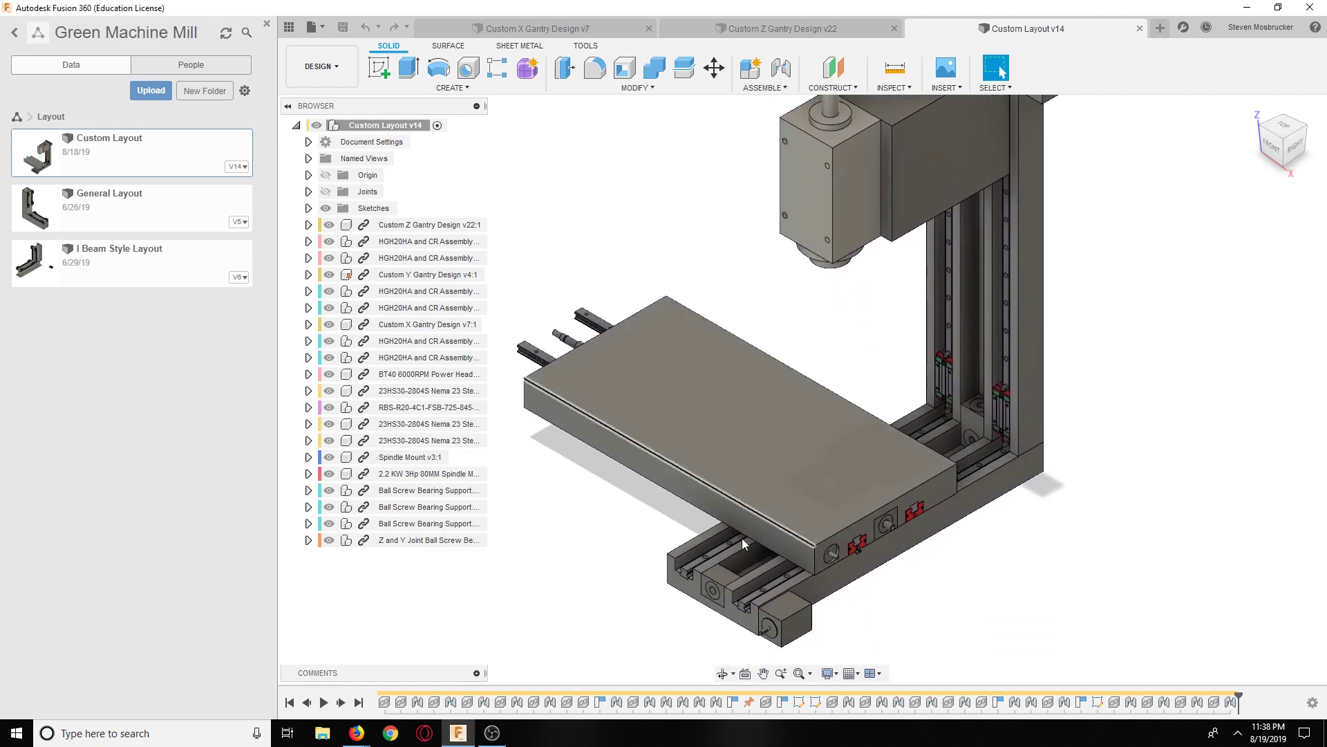
Step: Examine the mill's table from above, from the side and at the end where the rails and ball screw stick out
{"action": "left_click", "coordinate": [722, 673]}
{"action": "left_click_drag", "start_coordinate": [899, 581], "coordinate": [875, 657]}
{"action": "mouse_move", "coordinate": [876, 657]}
{"action": "left_mouse_down"}
{"action": "mouse_move", "coordinate": [832, 613]}
{"action": "mouse_move", "coordinate": [853, 602]}
{"action": "mouse_move", "coordinate": [891, 648]}
{"action": "left_mouse_up"}
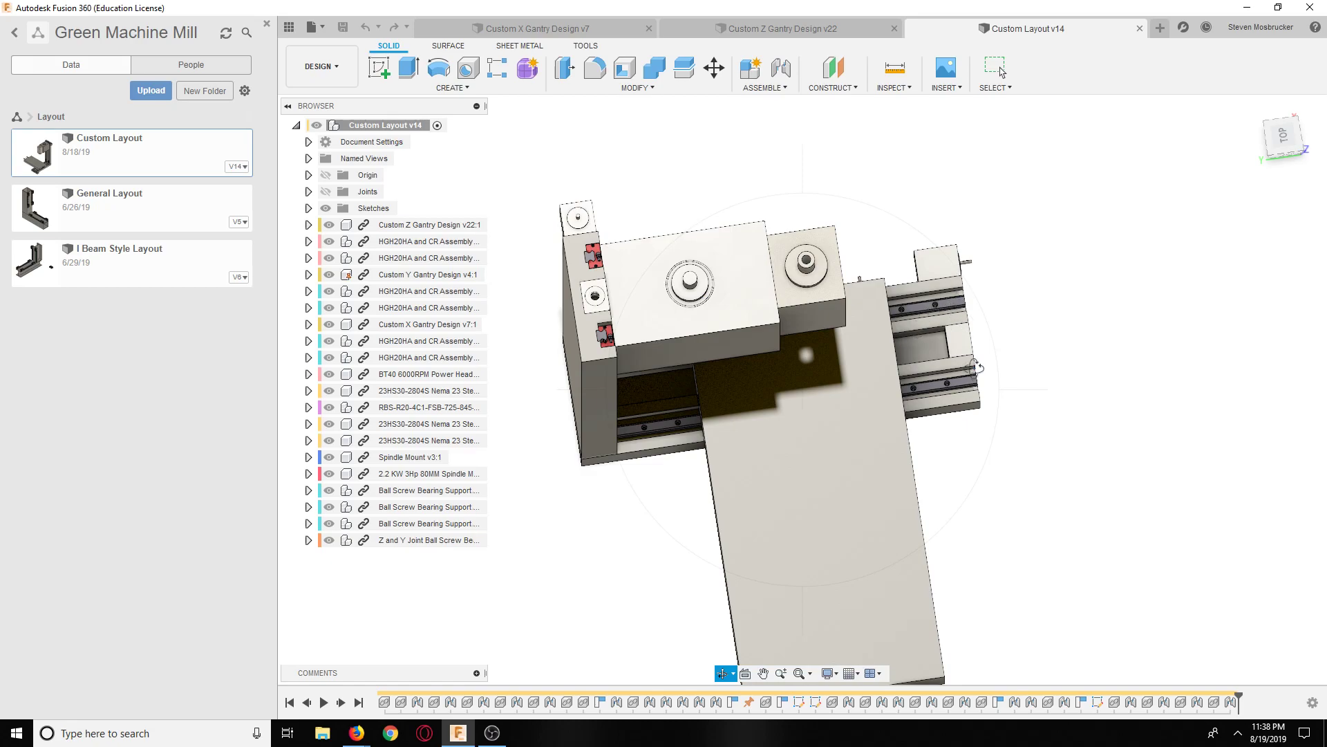
{"action": "left_click_drag", "start_coordinate": [980, 345], "coordinate": [758, 271]}
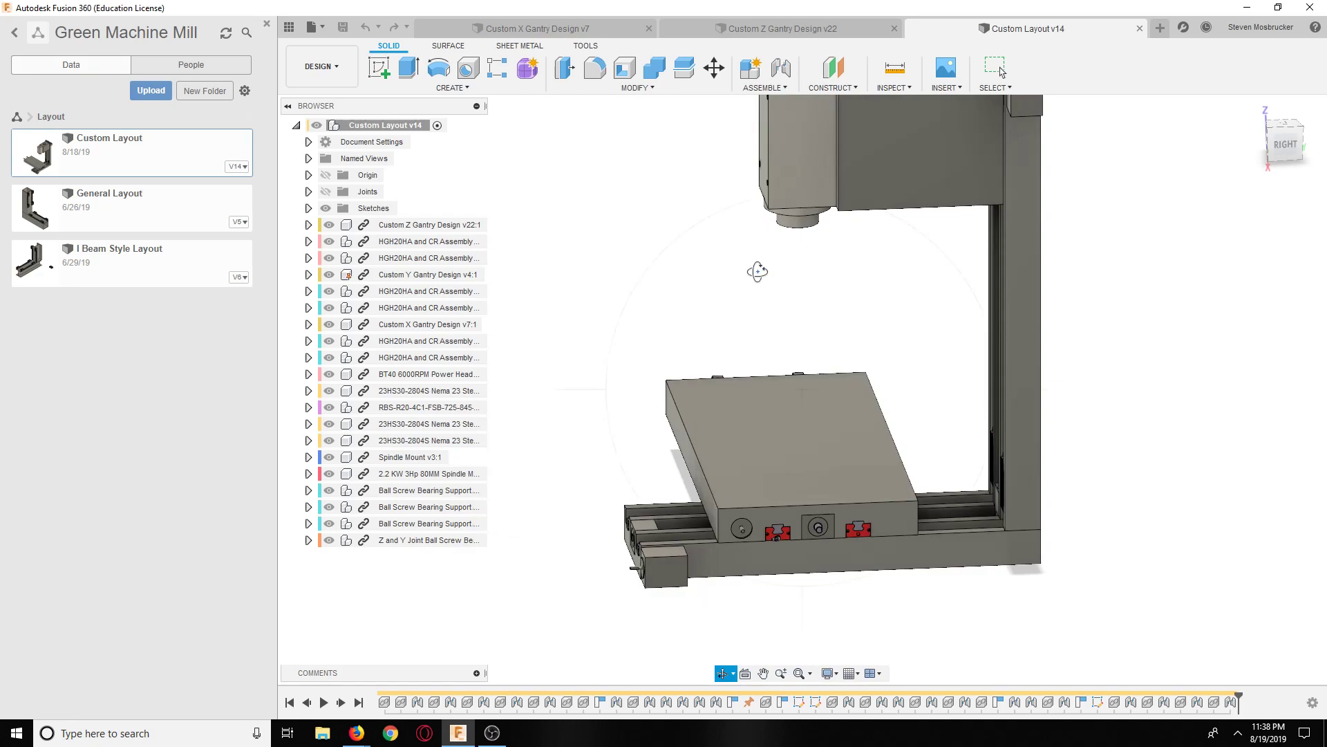
{"action": "left_click_drag", "start_coordinate": [831, 511], "coordinate": [530, 561]}
{"action": "scroll", "coordinate": [530, 561], "scroll_direction": "up", "scroll_amount": 5}
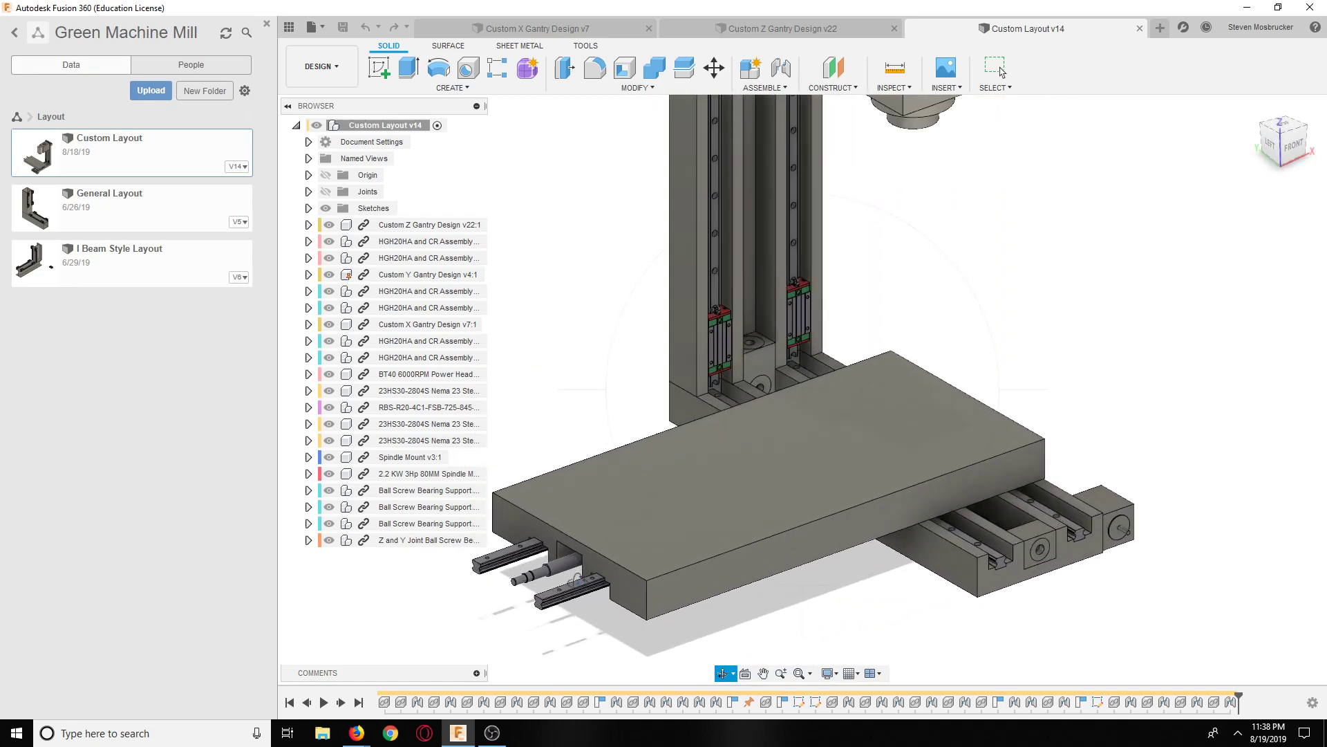
{"action": "scroll", "coordinate": [530, 561], "scroll_direction": "up", "scroll_amount": 2}
{"action": "scroll", "coordinate": [638, 562], "scroll_direction": "down", "scroll_amount": 6}
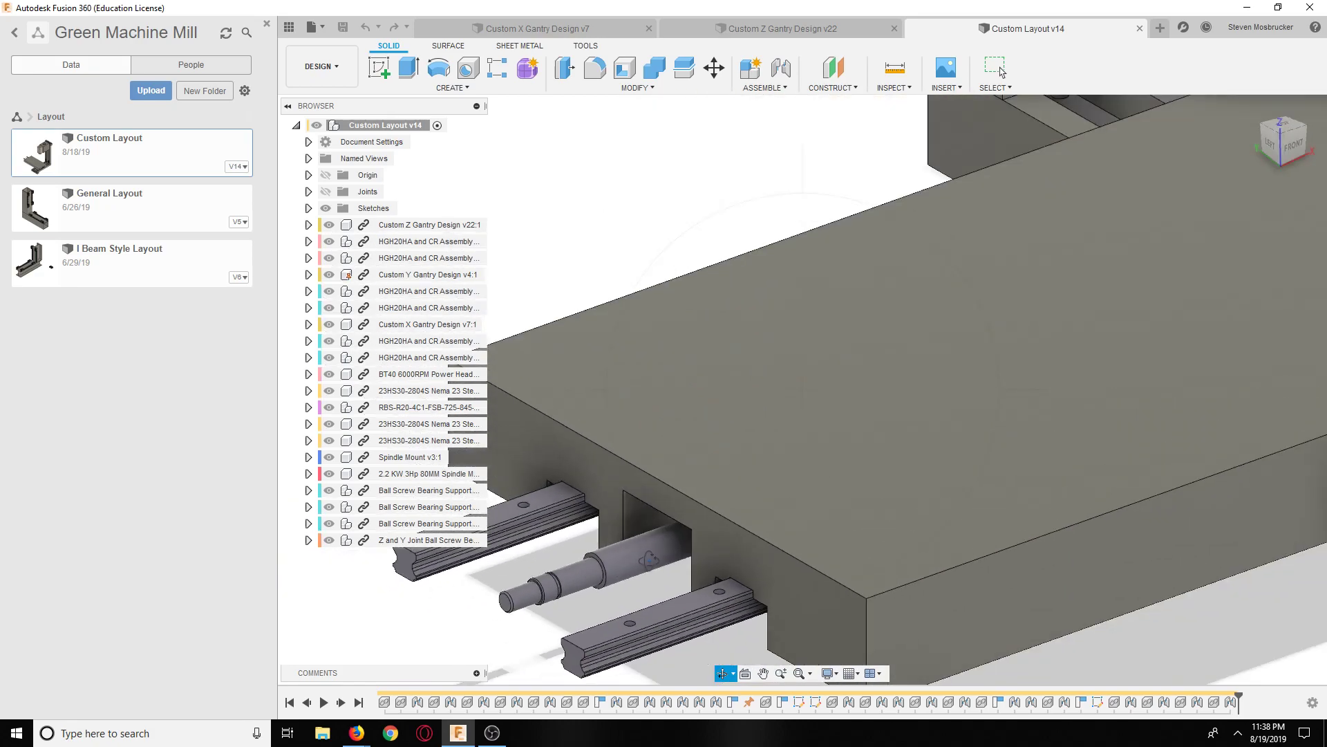
Step: Inspect the spindle head, the upper ball screw support and the linear rails along the Z column
{"action": "scroll", "coordinate": [820, 371], "scroll_direction": "up", "scroll_amount": 5}
{"action": "scroll", "coordinate": [882, 190], "scroll_direction": "up", "scroll_amount": 1}
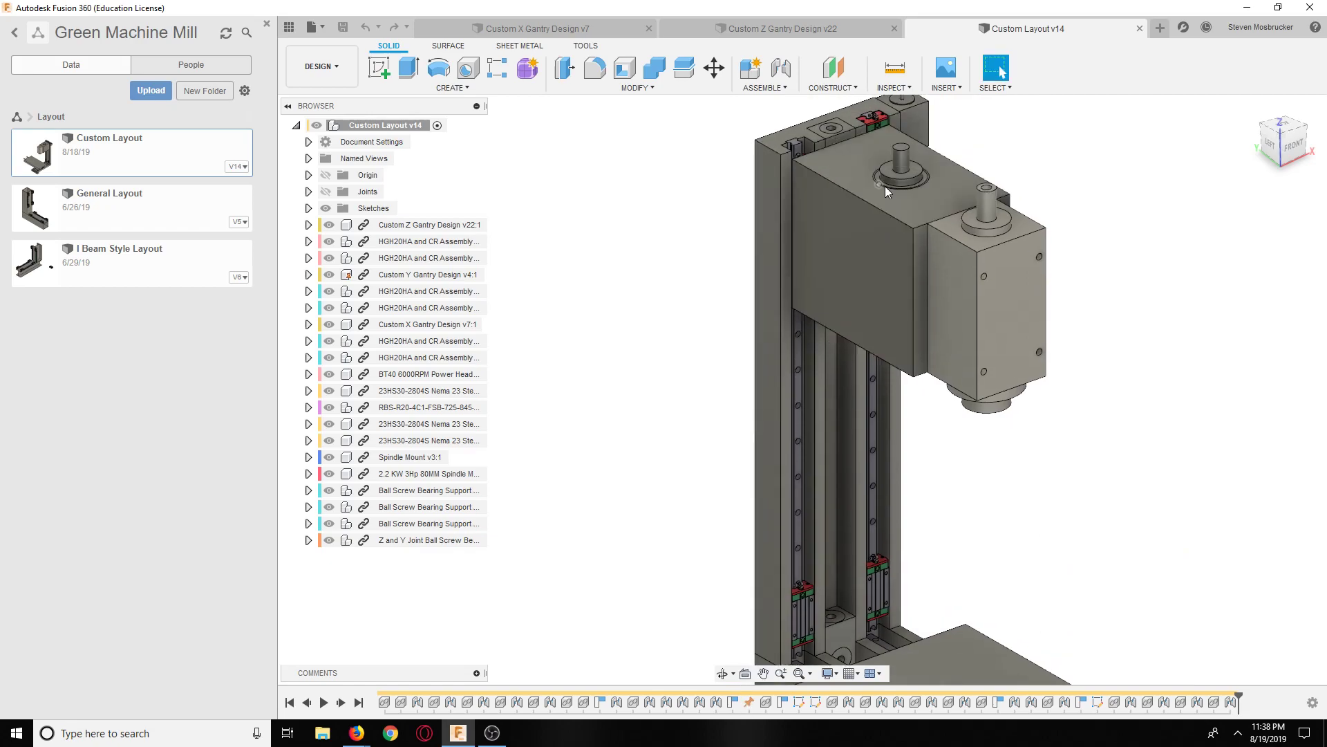
{"action": "scroll", "coordinate": [863, 148], "scroll_direction": "up", "scroll_amount": 2}
{"action": "middle_click_drag", "start_coordinate": [875, 194], "coordinate": [883, 204]}
{"action": "scroll", "coordinate": [883, 204], "scroll_direction": "down", "scroll_amount": 1}
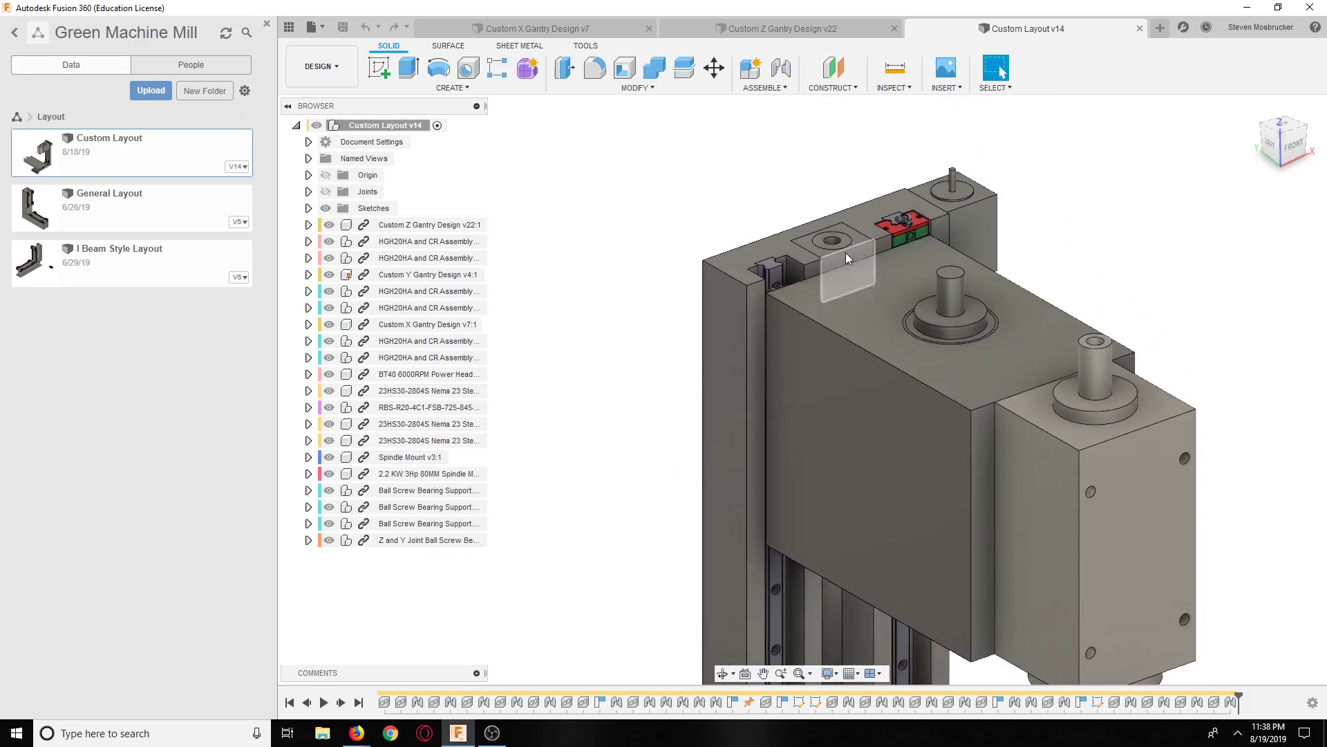
{"action": "scroll", "coordinate": [889, 527], "scroll_direction": "down", "scroll_amount": 2}
{"action": "scroll", "coordinate": [910, 543], "scroll_direction": "up", "scroll_amount": 2}
{"action": "scroll", "coordinate": [910, 543], "scroll_direction": "down", "scroll_amount": 1}
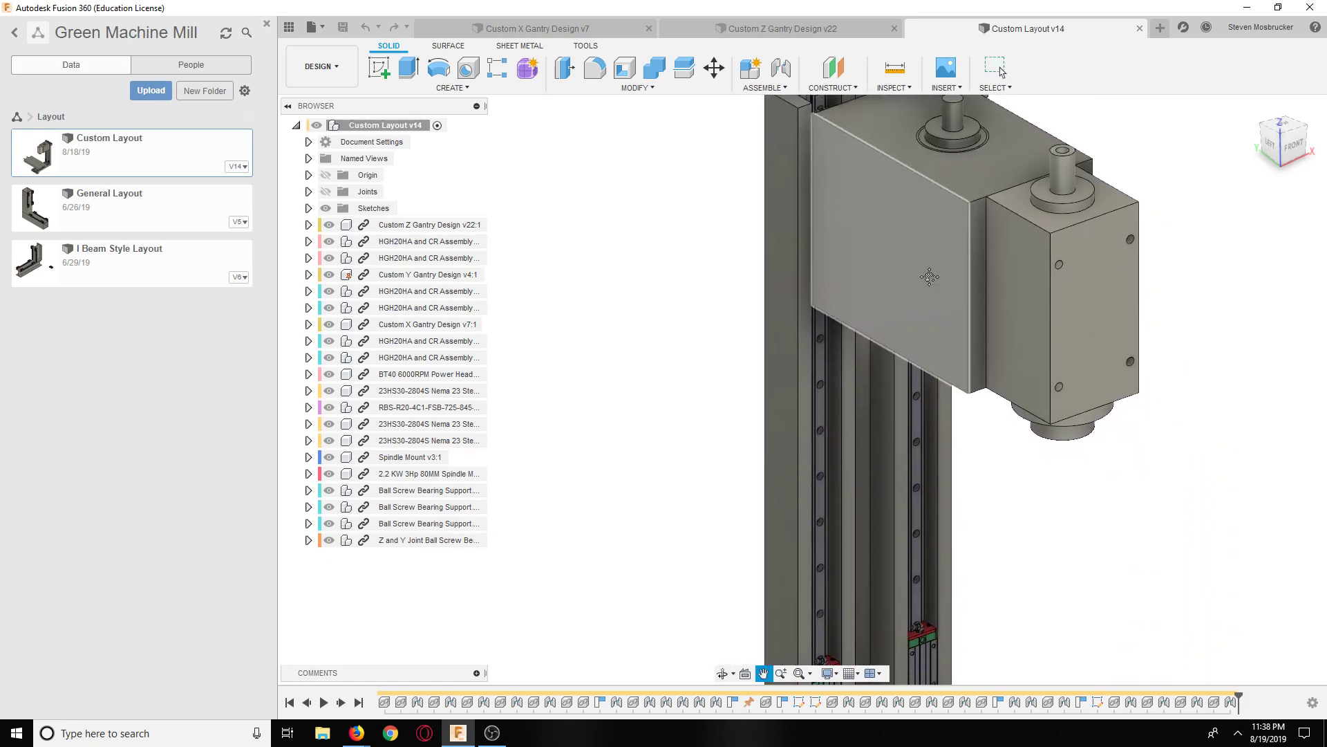
{"action": "scroll", "coordinate": [850, 505], "scroll_direction": "down", "scroll_amount": 2}
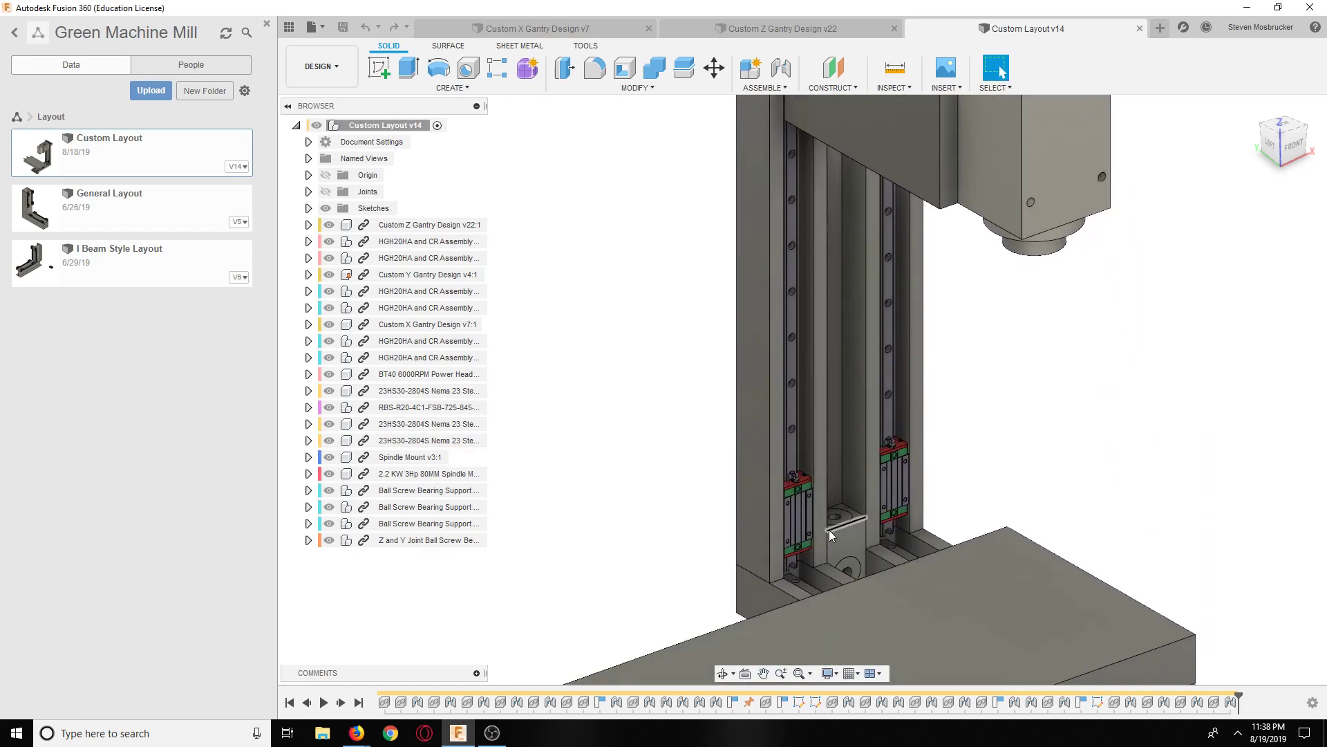
Step: Inspect the ball screw supports at the column base and Y gantry end, and show the whole assembly
{"action": "scroll", "coordinate": [812, 657], "scroll_direction": "down", "scroll_amount": 1}
{"action": "middle_click_drag", "start_coordinate": [878, 578], "coordinate": [645, 322]}
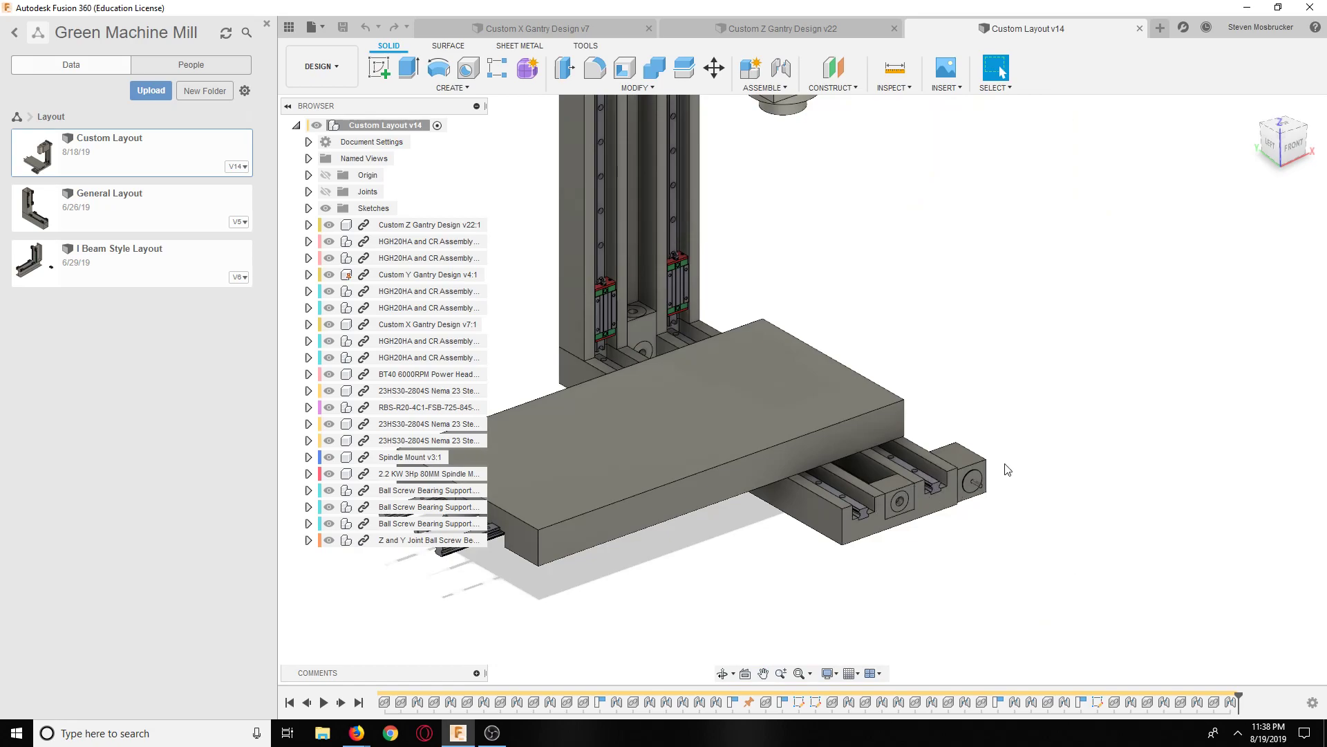
{"action": "middle_click_drag", "start_coordinate": [1010, 472], "coordinate": [1167, 493]}
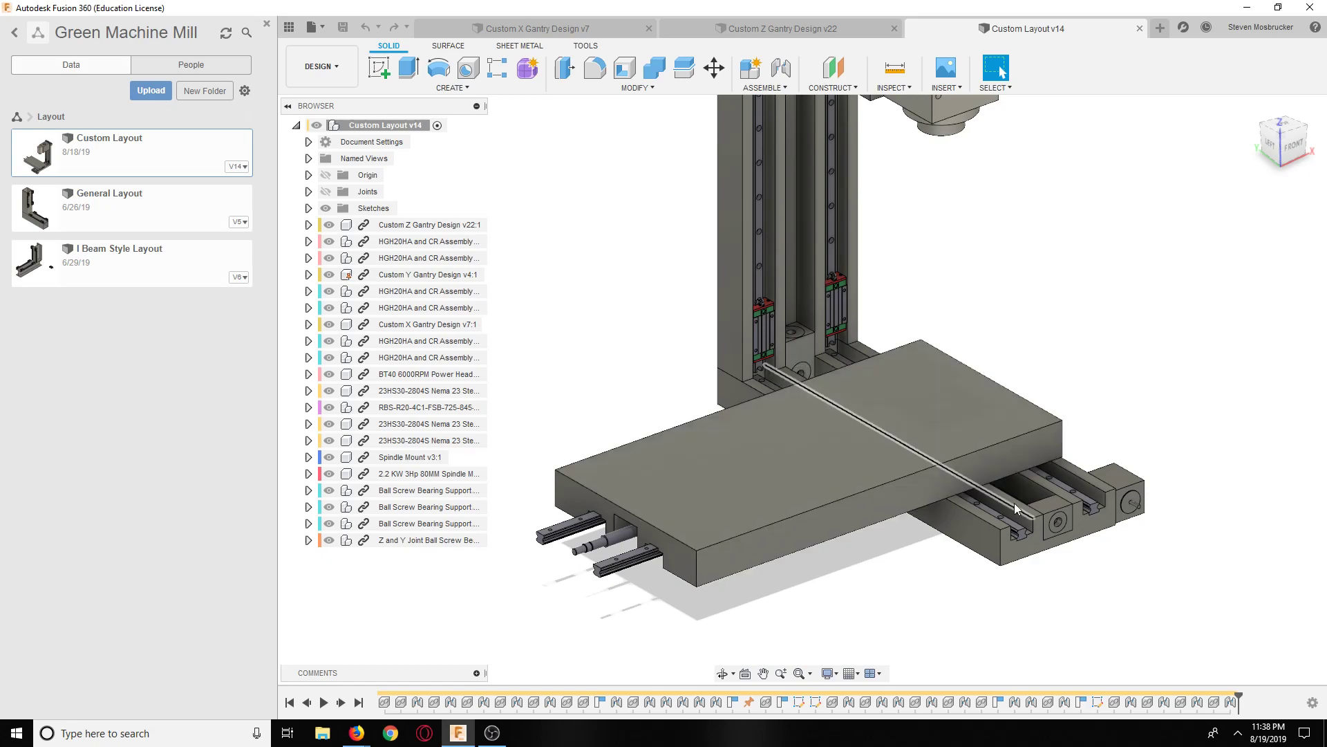
{"action": "key", "text": "F6"}
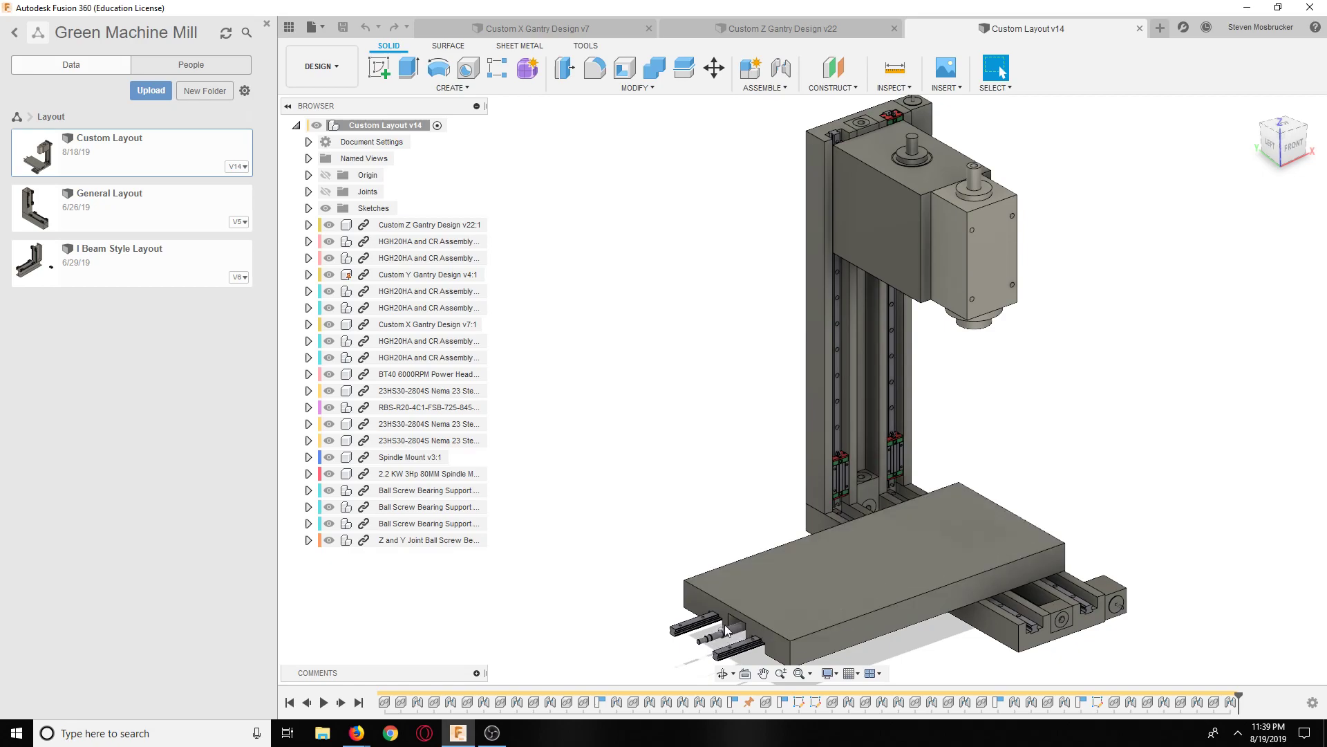
Step: Insert the Ball Screw Bearing Support Assembly from the project files into the layout and move it -30 in along X
{"action": "left_click", "coordinate": [17, 119]}
{"action": "scroll", "coordinate": [143, 420], "scroll_direction": "down", "scroll_amount": 5}
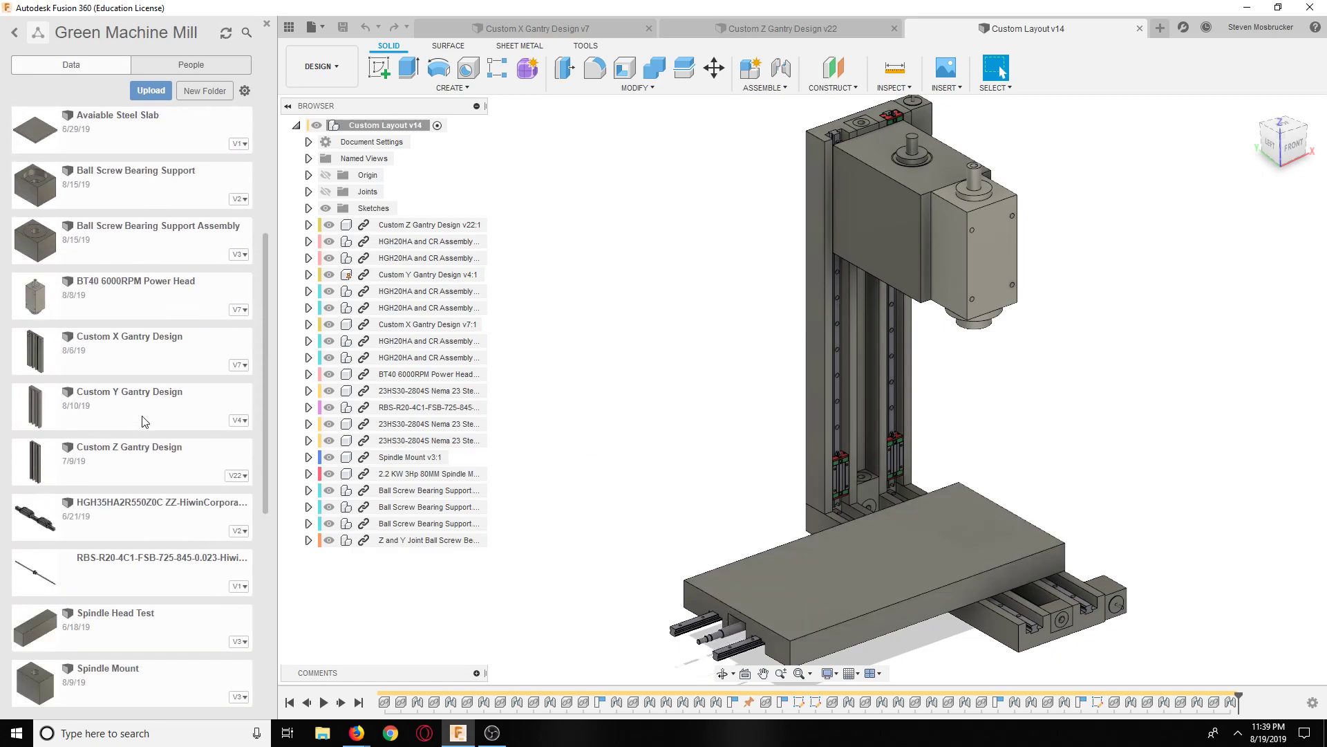
{"action": "scroll", "coordinate": [144, 421], "scroll_direction": "down", "scroll_amount": 5}
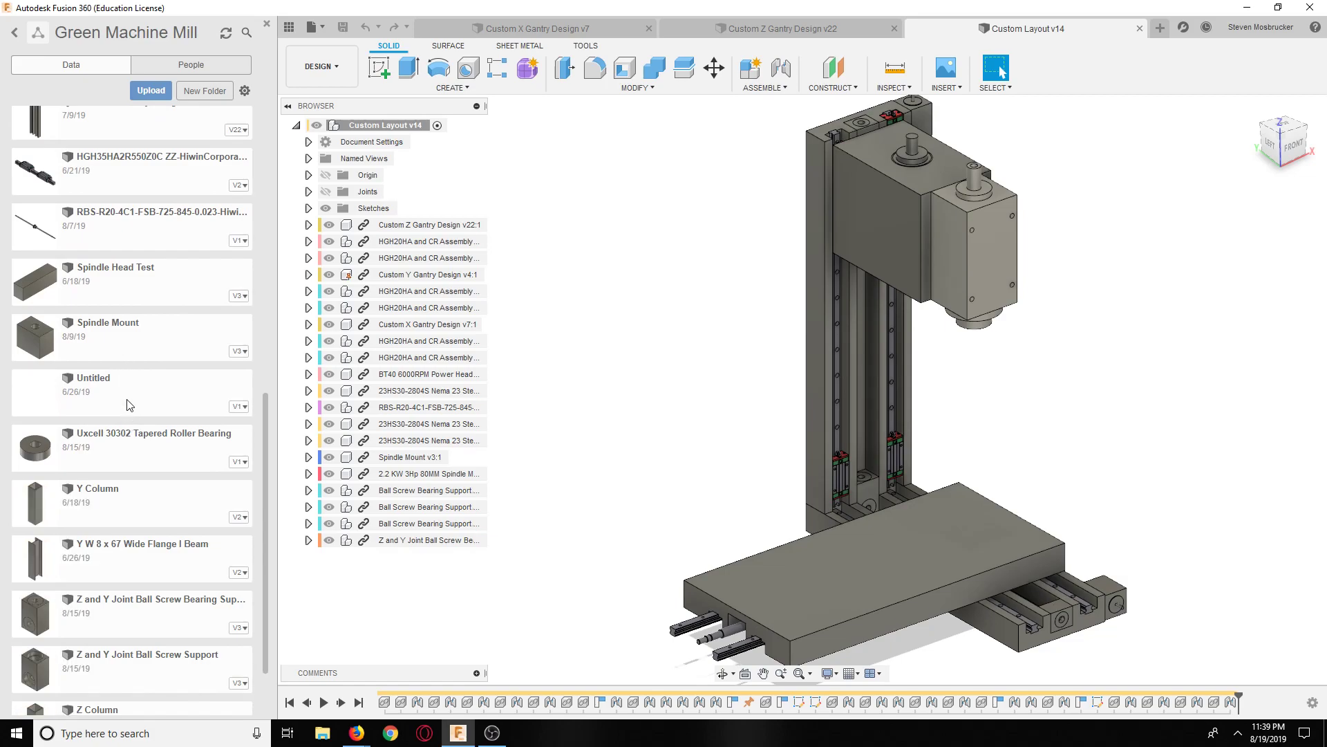
{"action": "scroll", "coordinate": [185, 454], "scroll_direction": "down", "scroll_amount": 2}
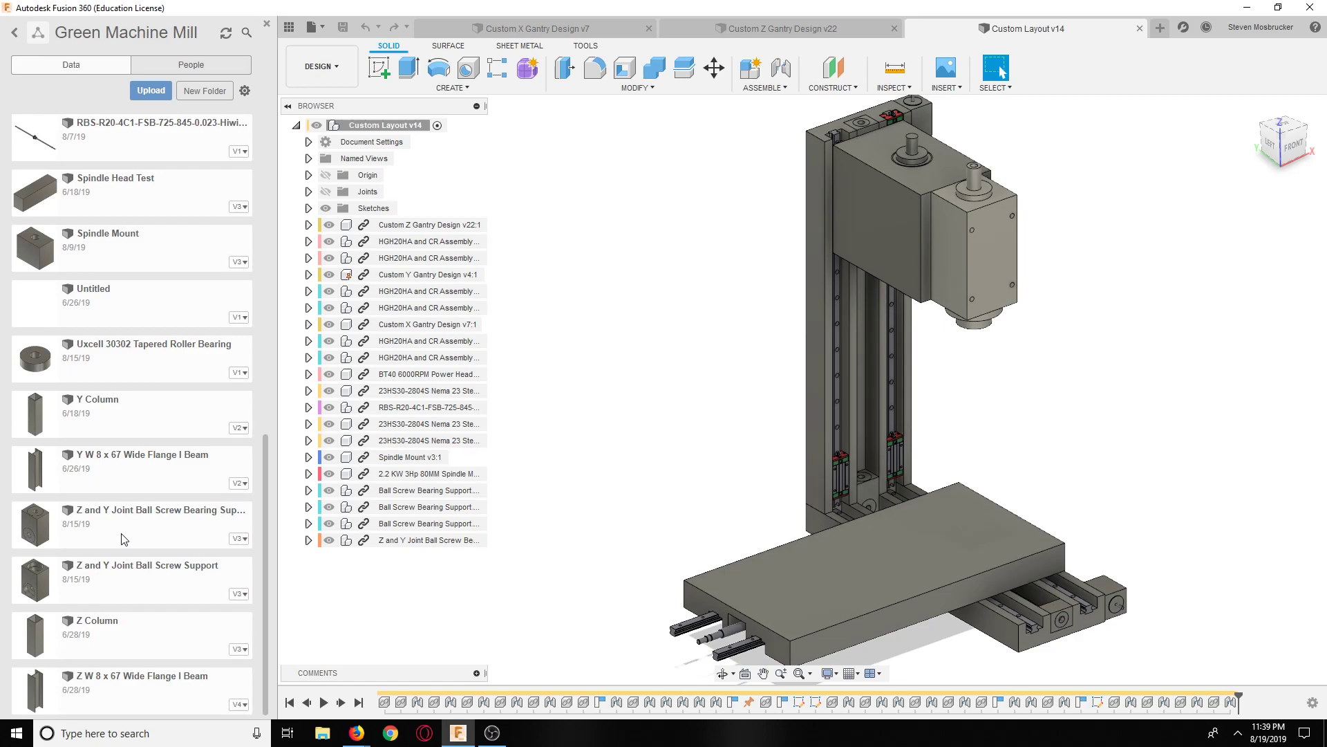
{"action": "scroll", "coordinate": [123, 539], "scroll_direction": "up", "scroll_amount": 3}
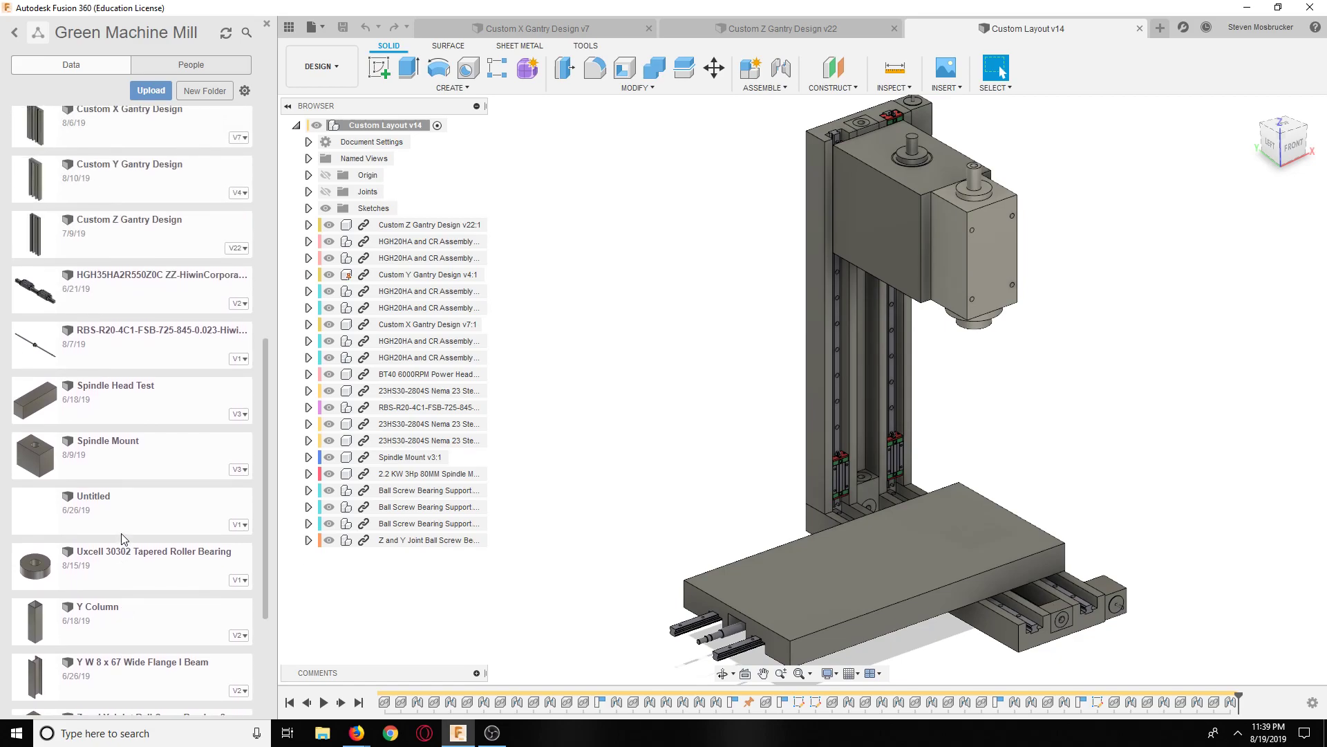
{"action": "scroll", "coordinate": [123, 538], "scroll_direction": "up", "scroll_amount": 4}
{"action": "left_click_drag", "start_coordinate": [95, 290], "coordinate": [551, 468]}
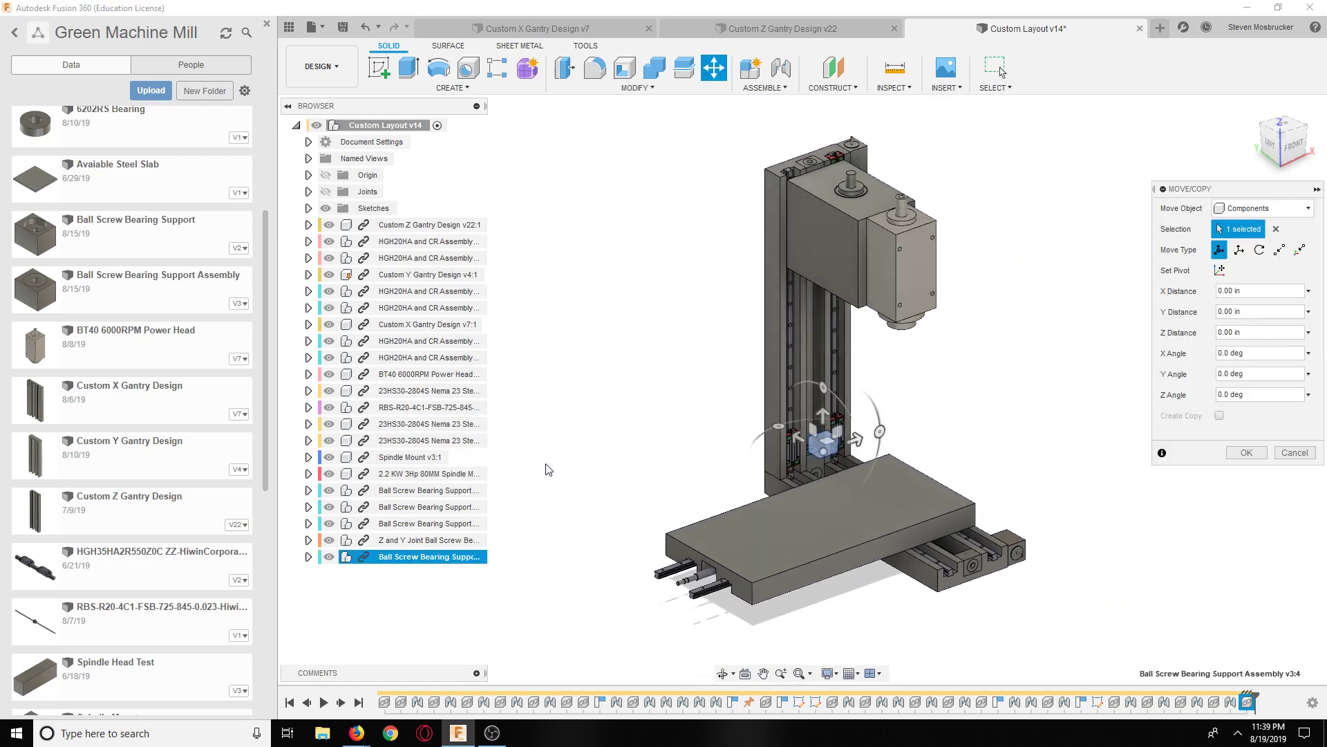
{"action": "left_click_drag", "start_coordinate": [855, 448], "coordinate": [723, 493]}
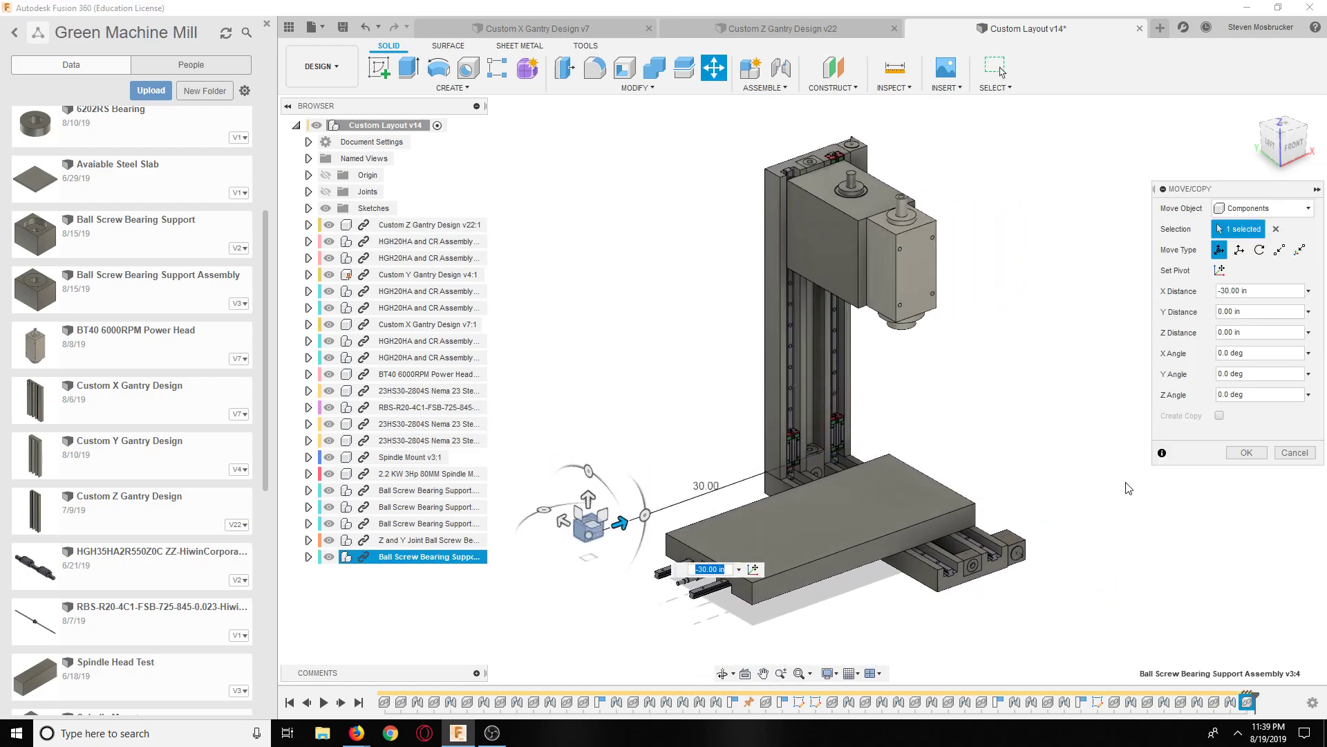
{"action": "left_click", "coordinate": [1235, 458]}
Step: Set up a rigid joint between the new bearing support and the inner face of the ball screw recess at the table's end
{"action": "scroll", "coordinate": [603, 517], "scroll_direction": "up", "scroll_amount": 5}
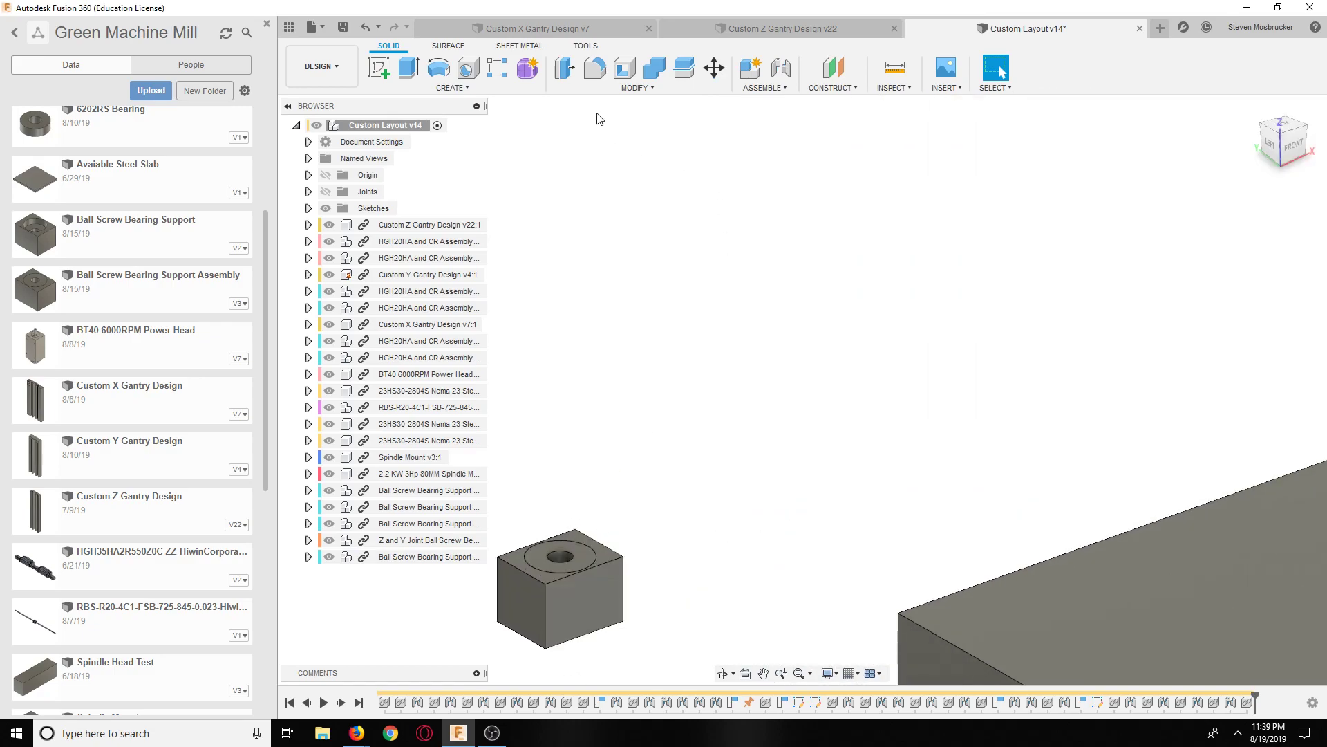
{"action": "left_click", "coordinate": [780, 69]}
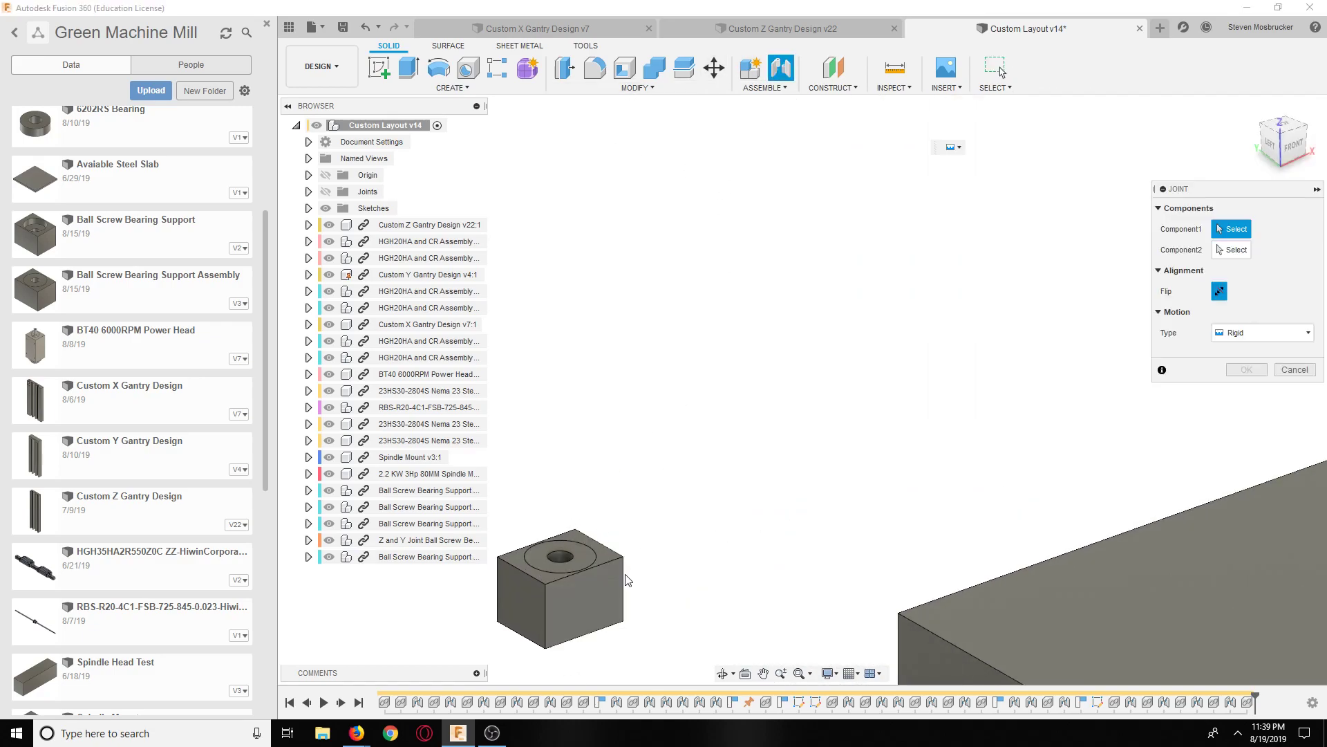
{"action": "left_click", "coordinate": [585, 570]}
{"action": "scroll", "coordinate": [986, 346], "scroll_direction": "up", "scroll_amount": 6}
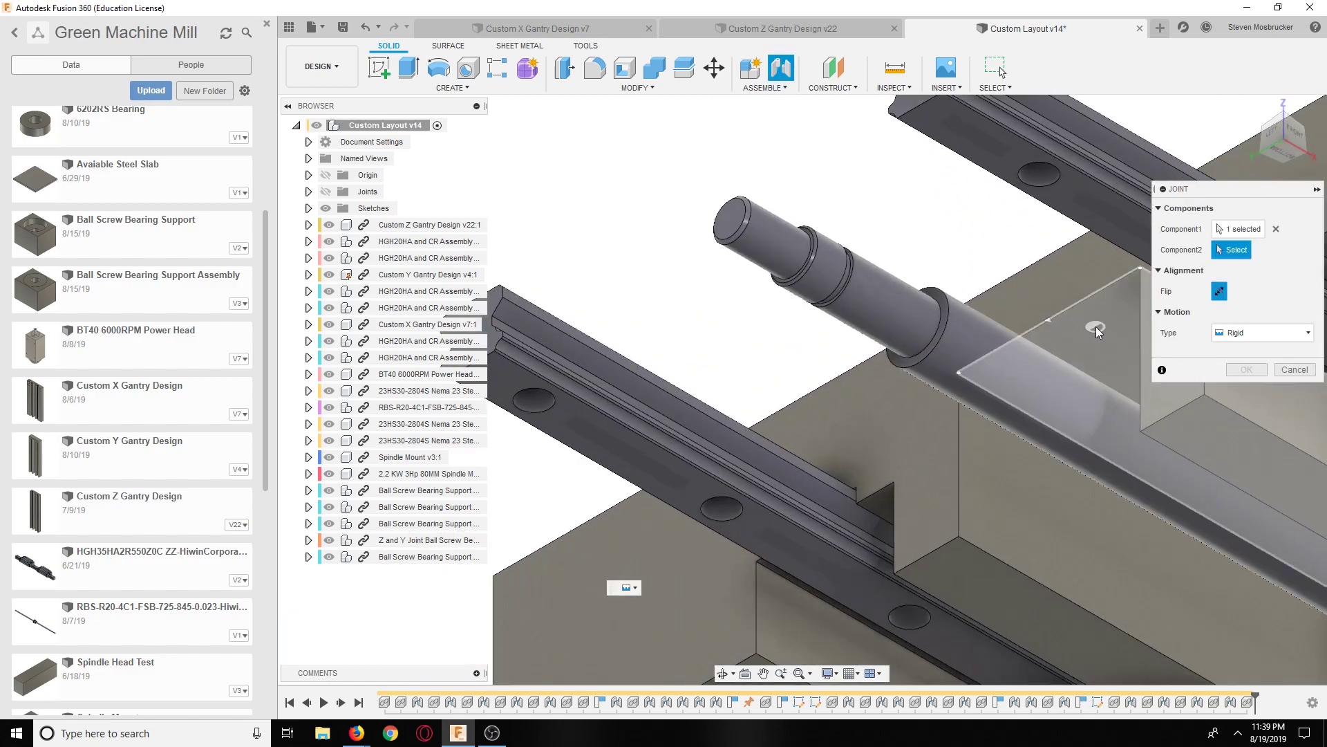
{"action": "left_click", "coordinate": [1071, 323]}
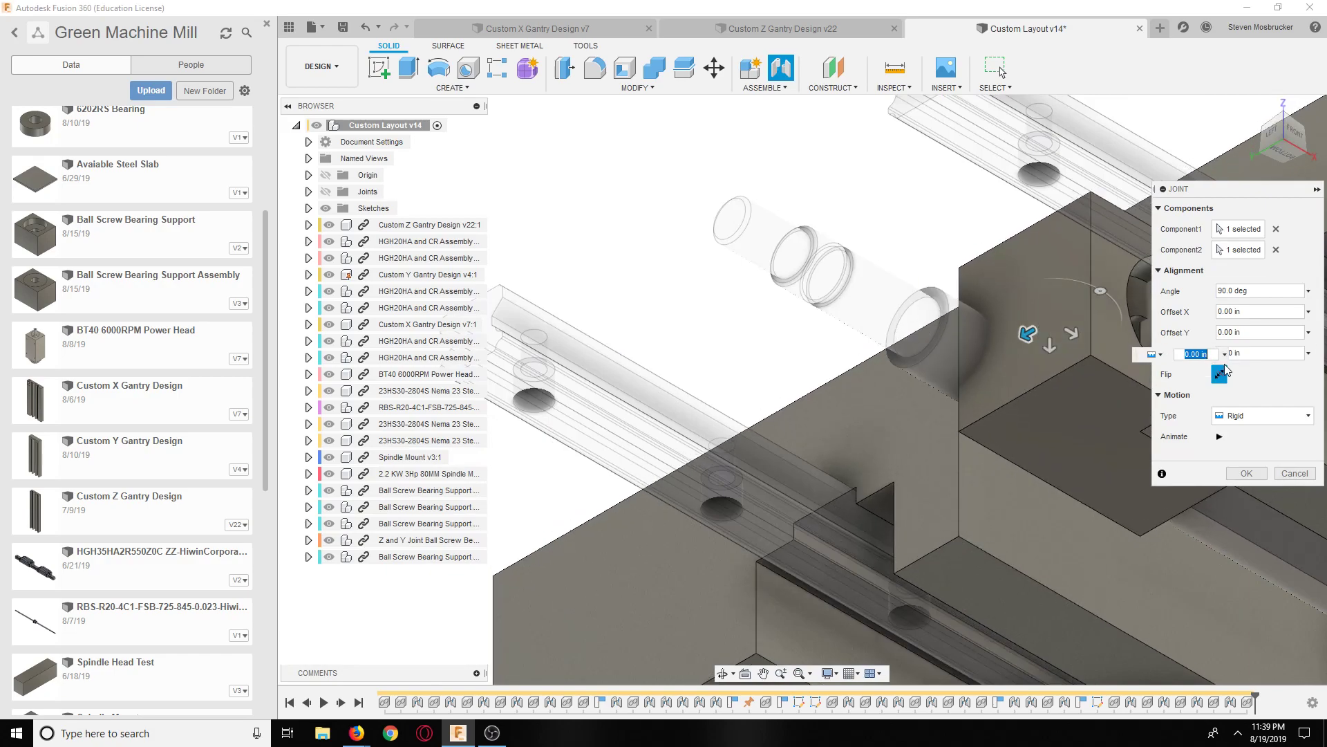
Step: Try an X offset, a flip and joint angles of -5, -175, -350 and -135 degrees for the bearing support
{"action": "left_click_drag", "start_coordinate": [1104, 325], "coordinate": [1027, 334]}
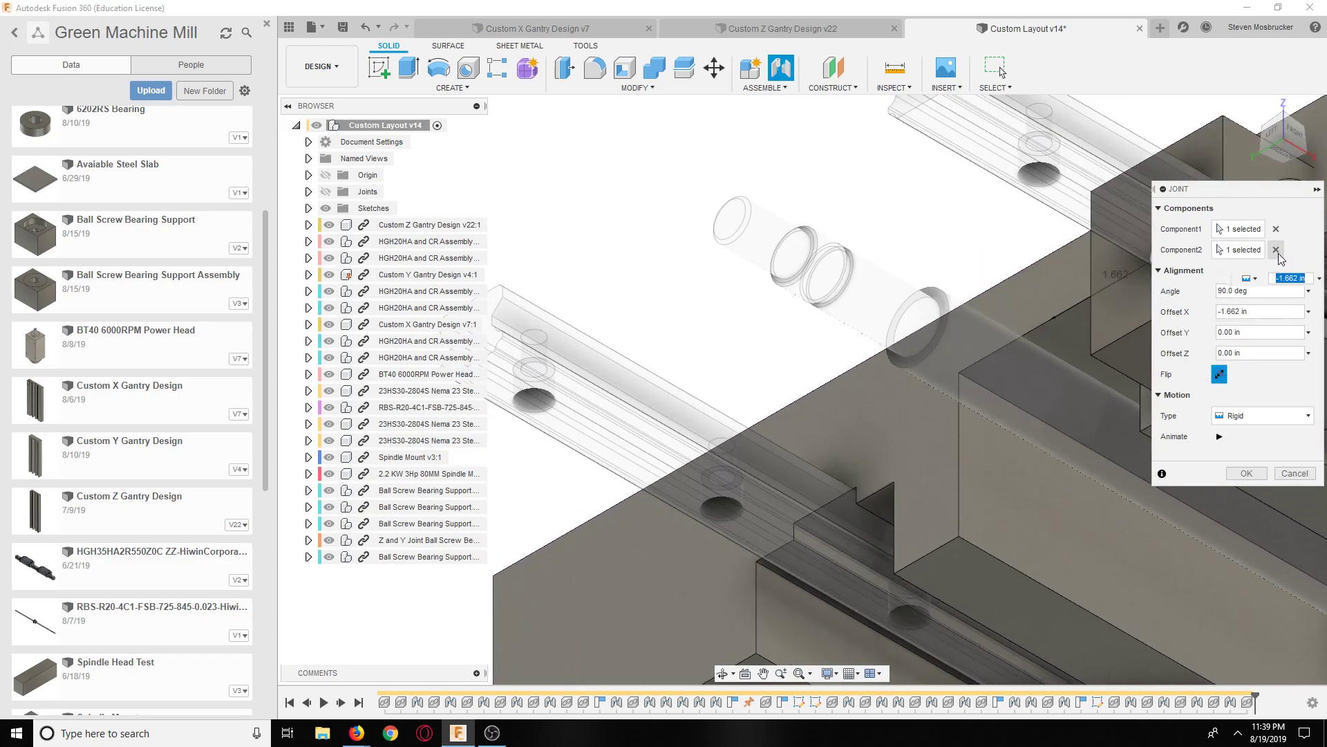
{"action": "type", "text": "0"}
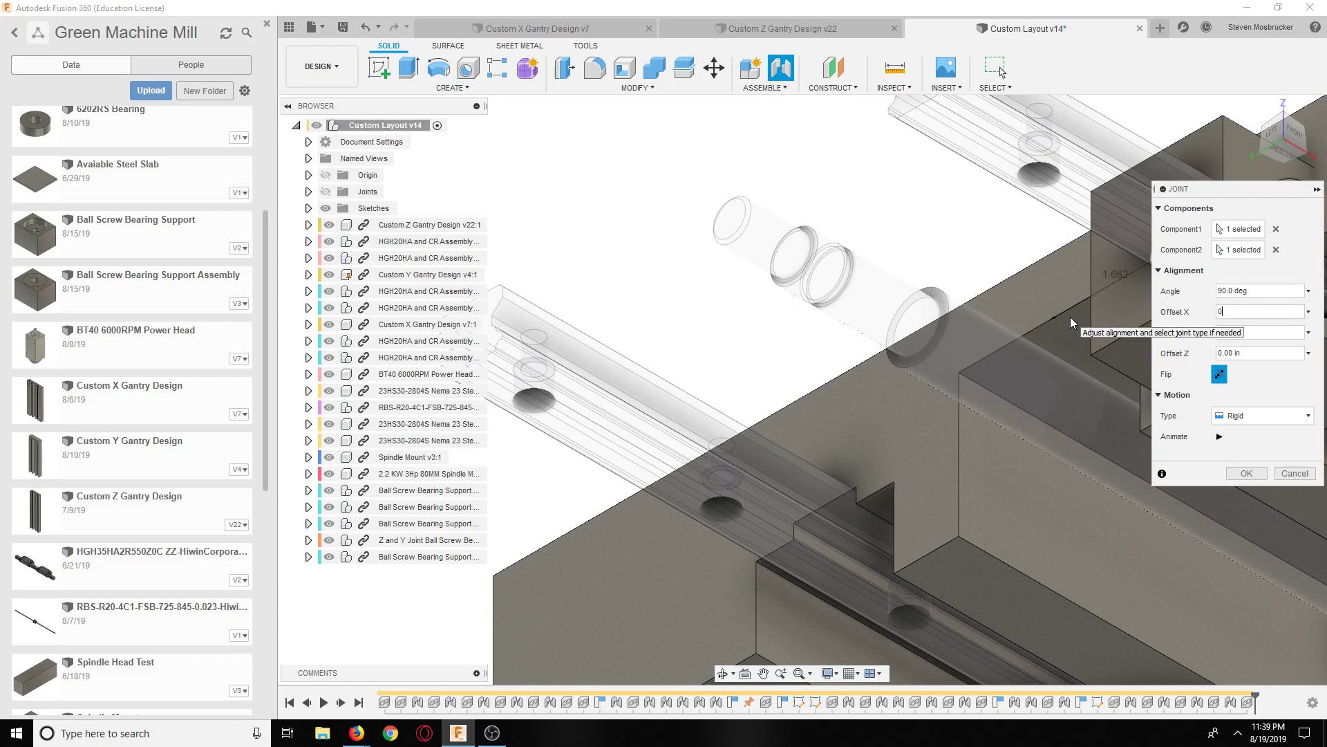
{"action": "left_click_drag", "start_coordinate": [1098, 287], "coordinate": [1085, 356]}
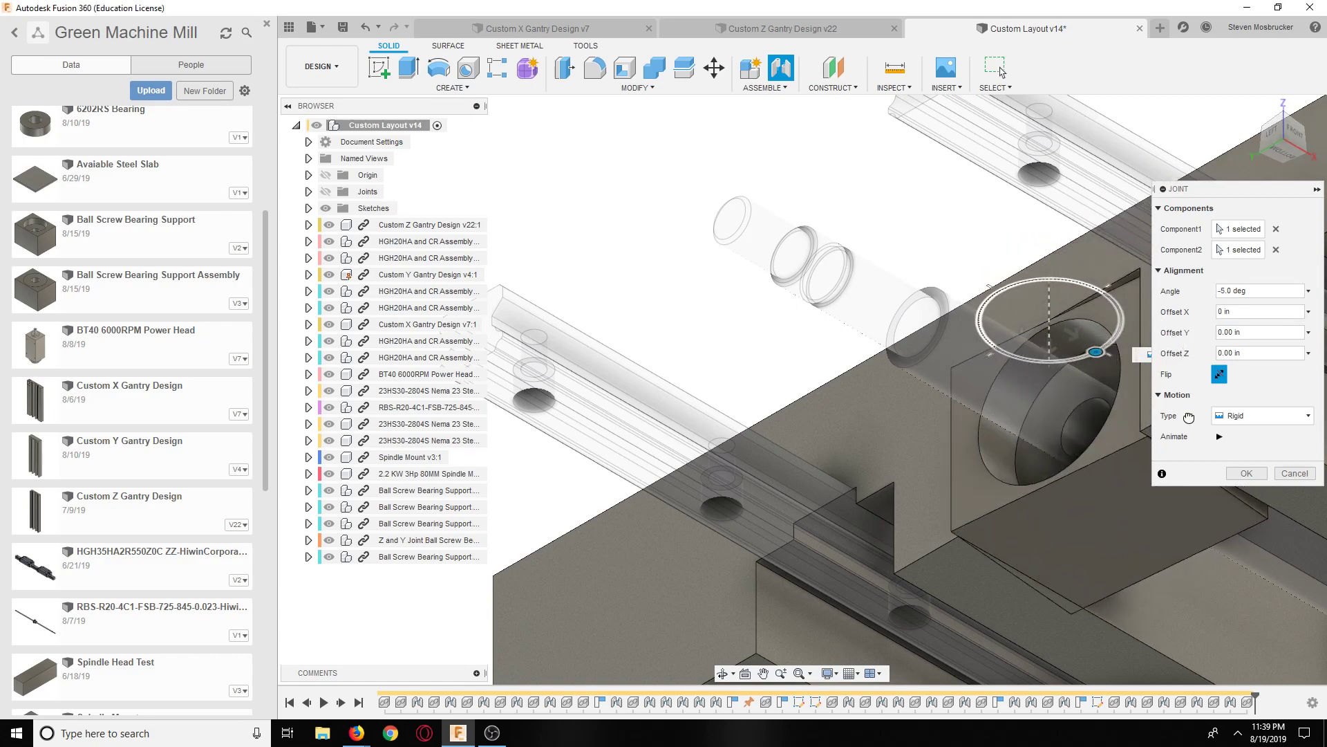
{"action": "left_click_drag", "start_coordinate": [1159, 417], "coordinate": [885, 253]}
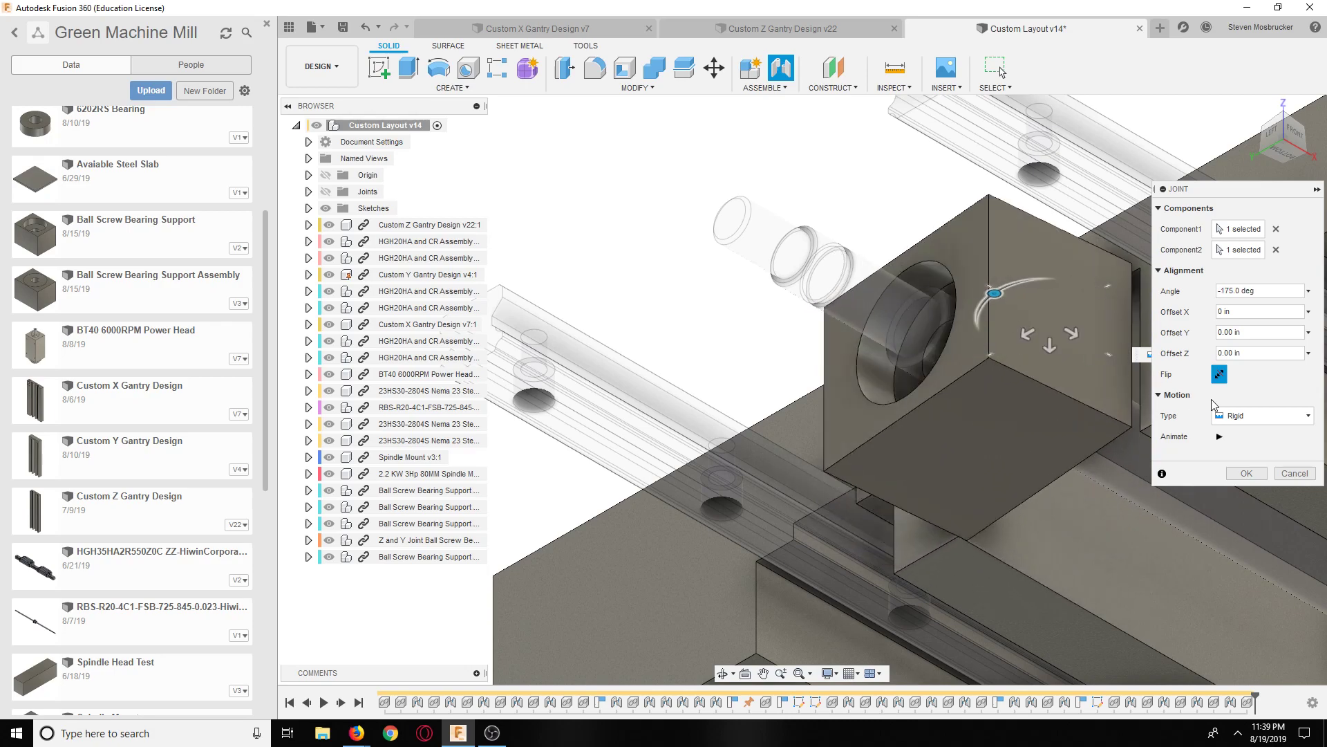
{"action": "left_click", "coordinate": [1219, 376]}
{"action": "left_click_drag", "start_coordinate": [988, 296], "coordinate": [1109, 344]}
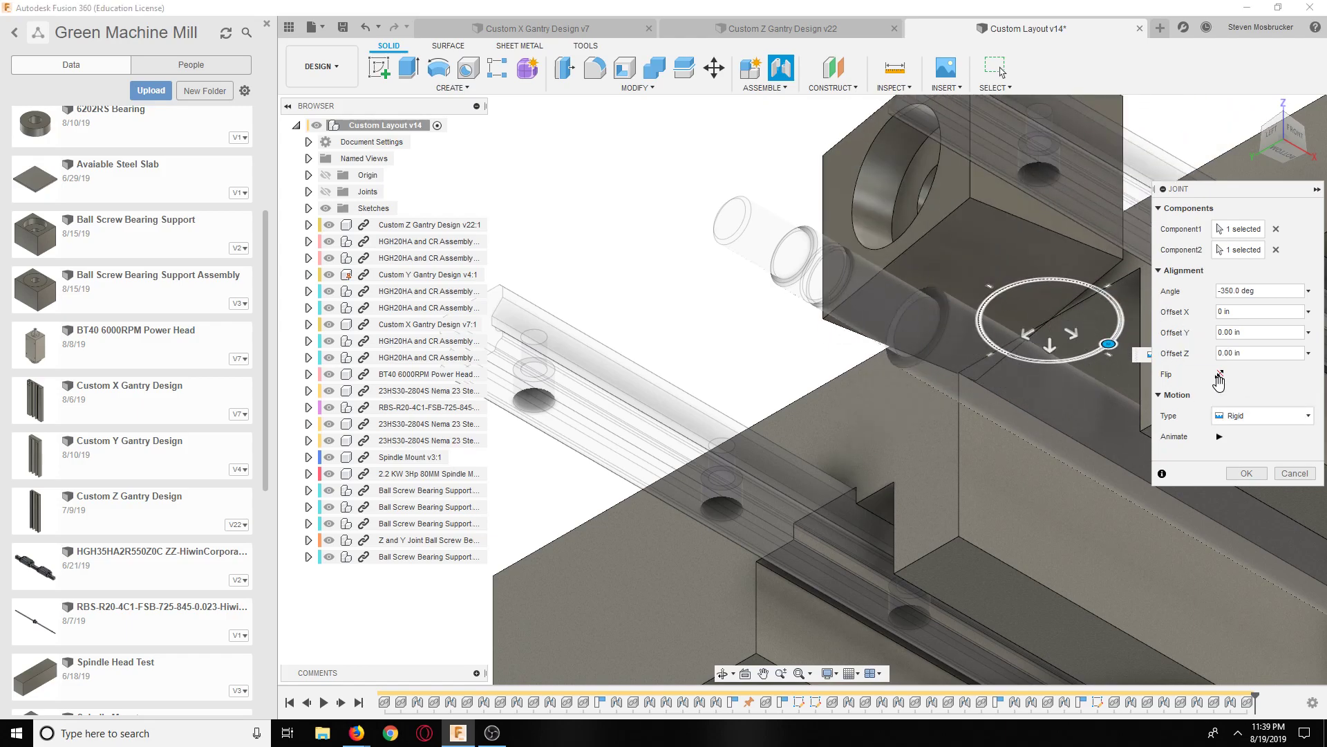
{"action": "left_click", "coordinate": [1220, 375]}
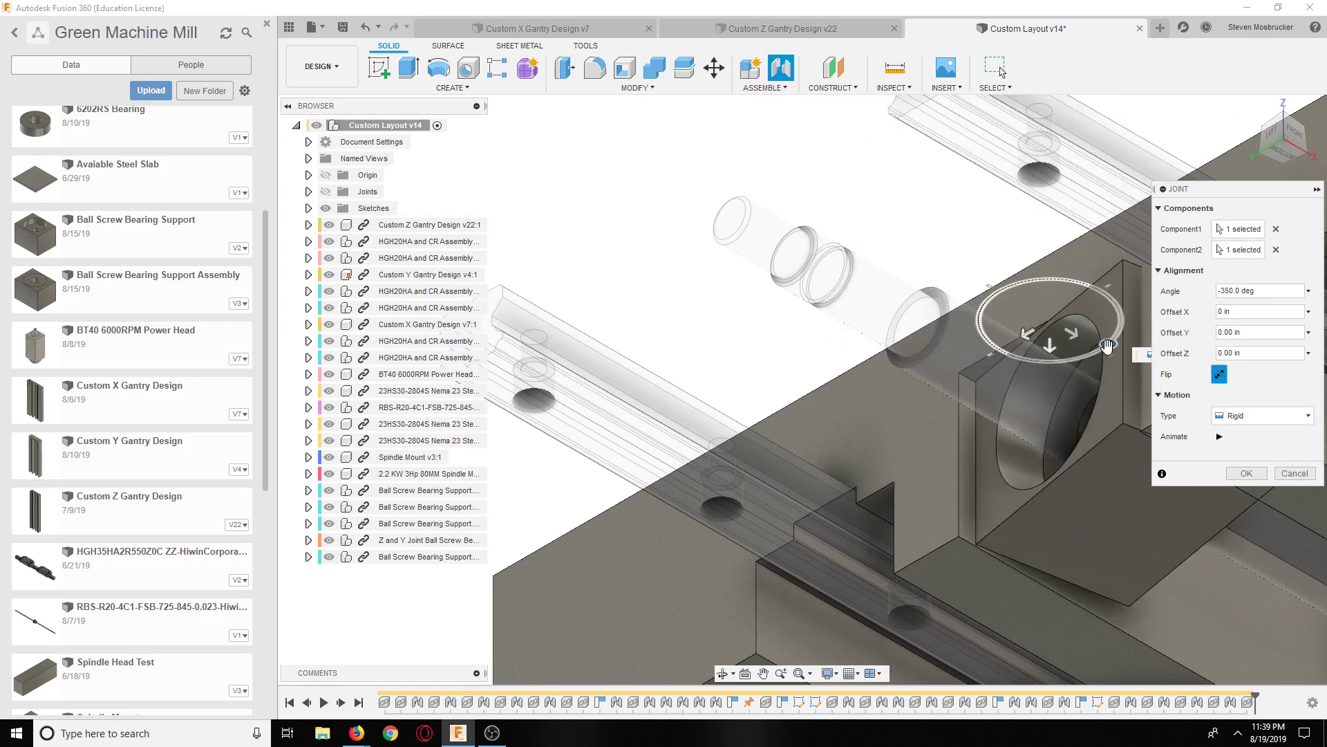
{"action": "left_click_drag", "start_coordinate": [1089, 372], "coordinate": [1245, 433]}
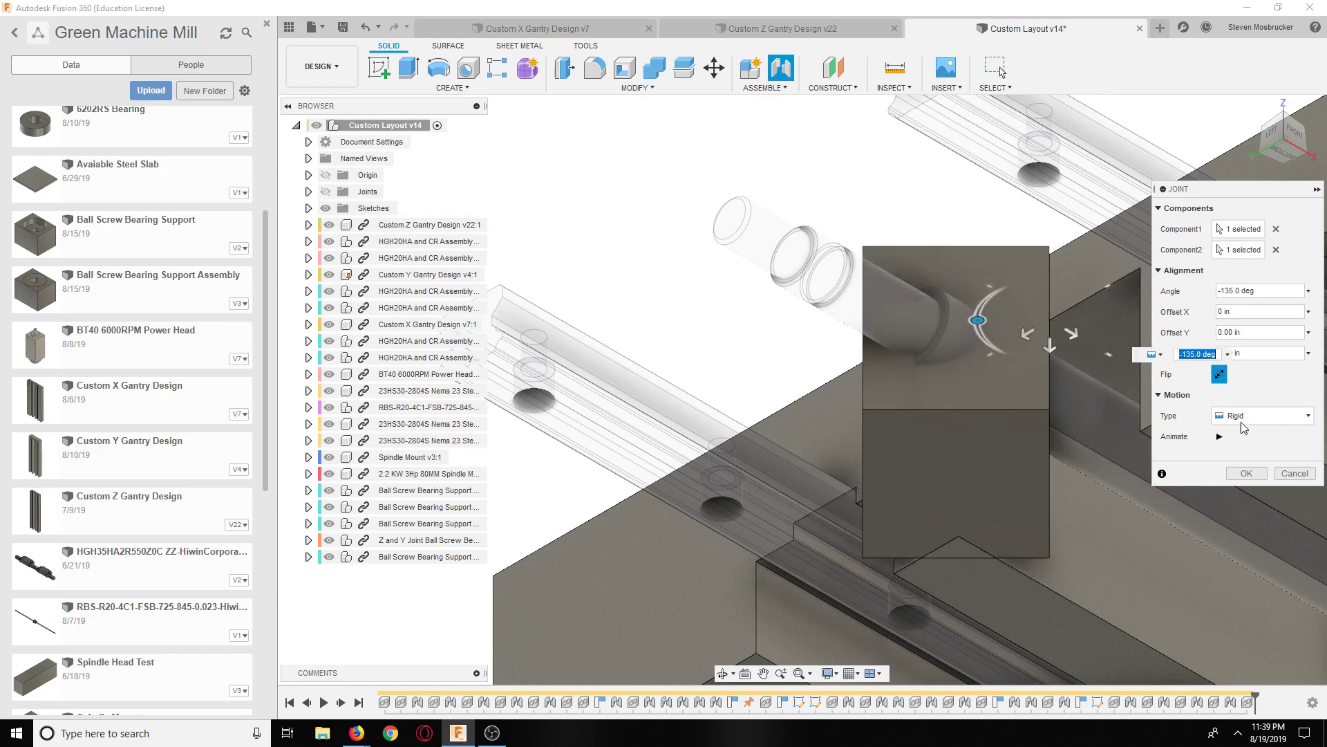
Step: Reselect the joint location on the side edge of the loose bearing support, set the angle to 0 degrees and create the rigid joint
{"action": "left_click", "coordinate": [1276, 249]}
{"action": "middle_click_drag", "start_coordinate": [1106, 276], "coordinate": [900, 510]}
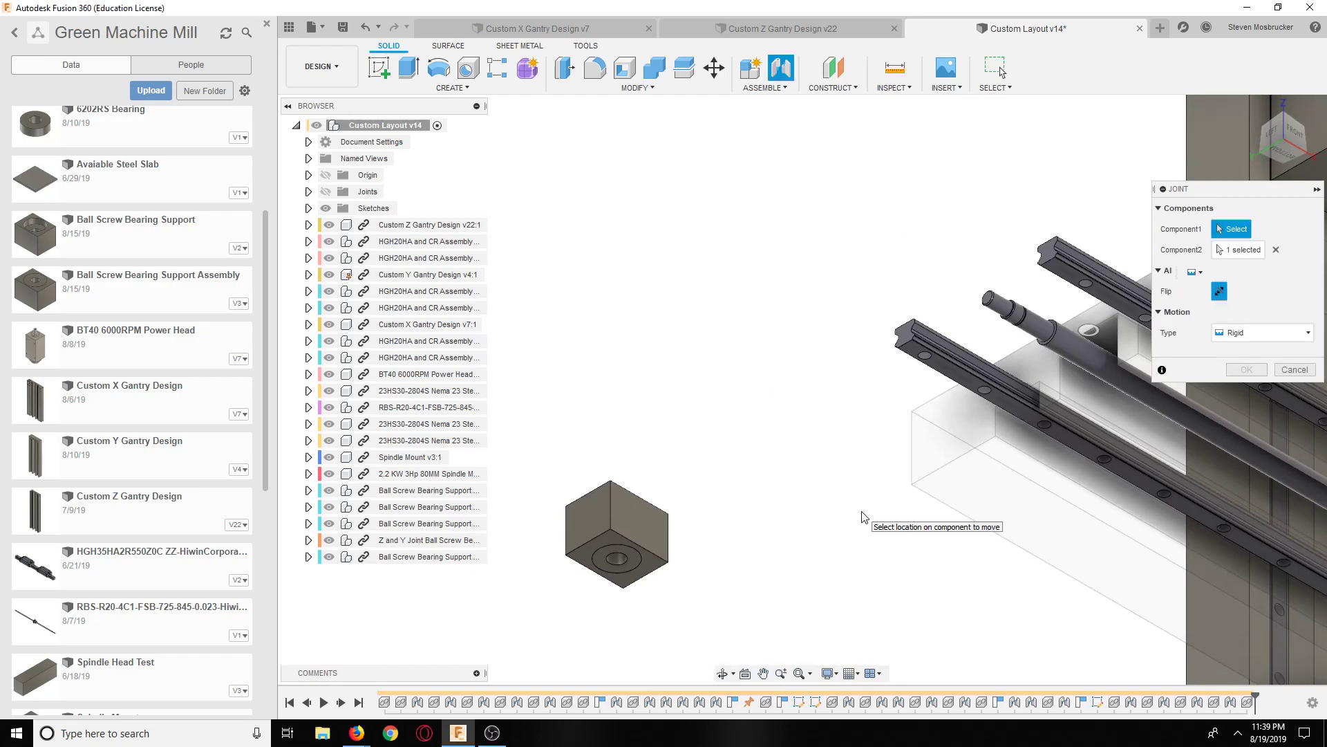
{"action": "left_click", "coordinate": [670, 514]}
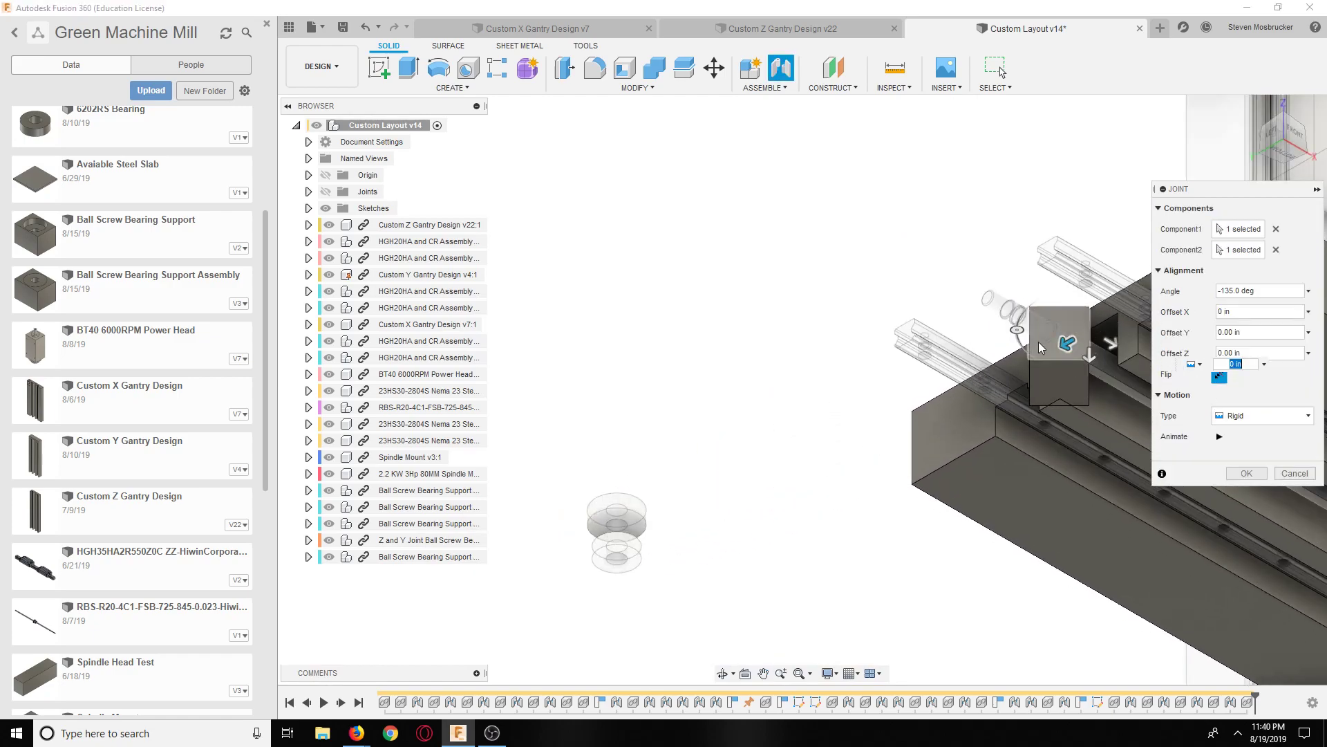
{"action": "left_click_drag", "start_coordinate": [1017, 331], "coordinate": [1170, 379]}
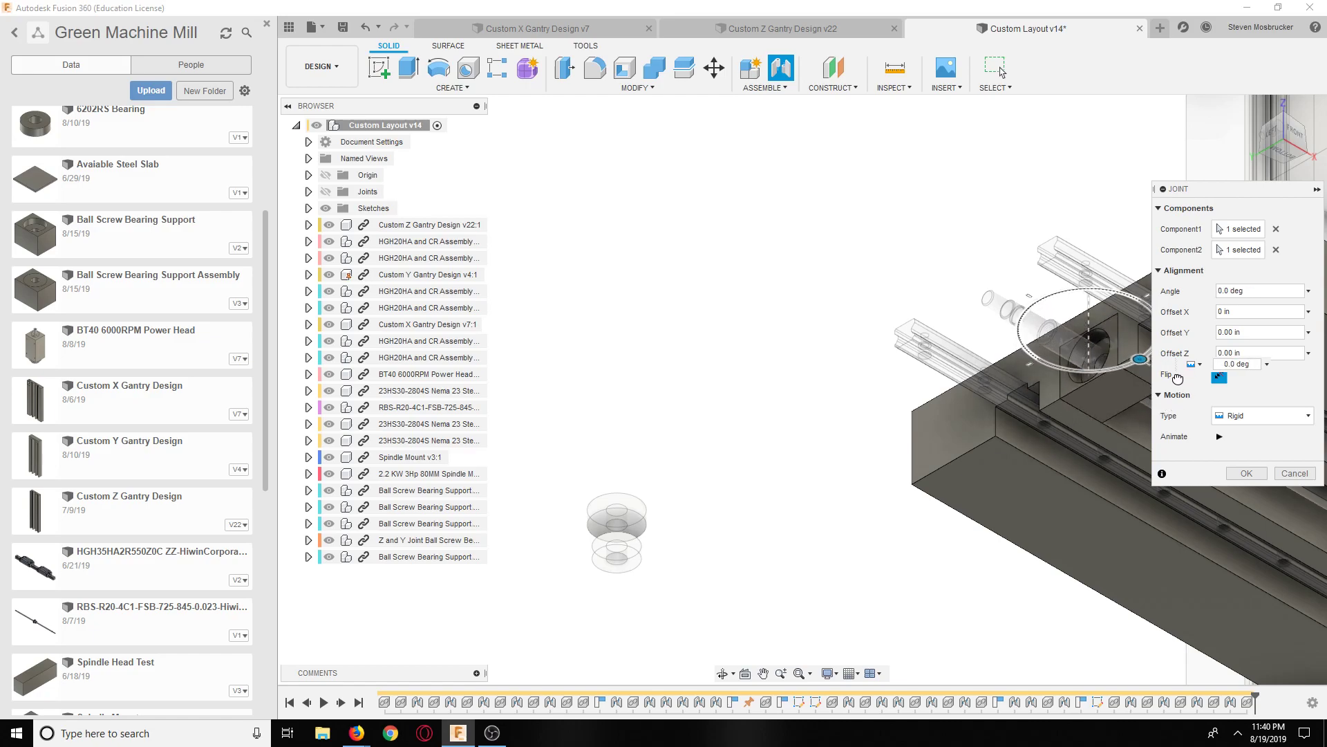
{"action": "scroll", "coordinate": [1115, 394], "scroll_direction": "up", "scroll_amount": 5}
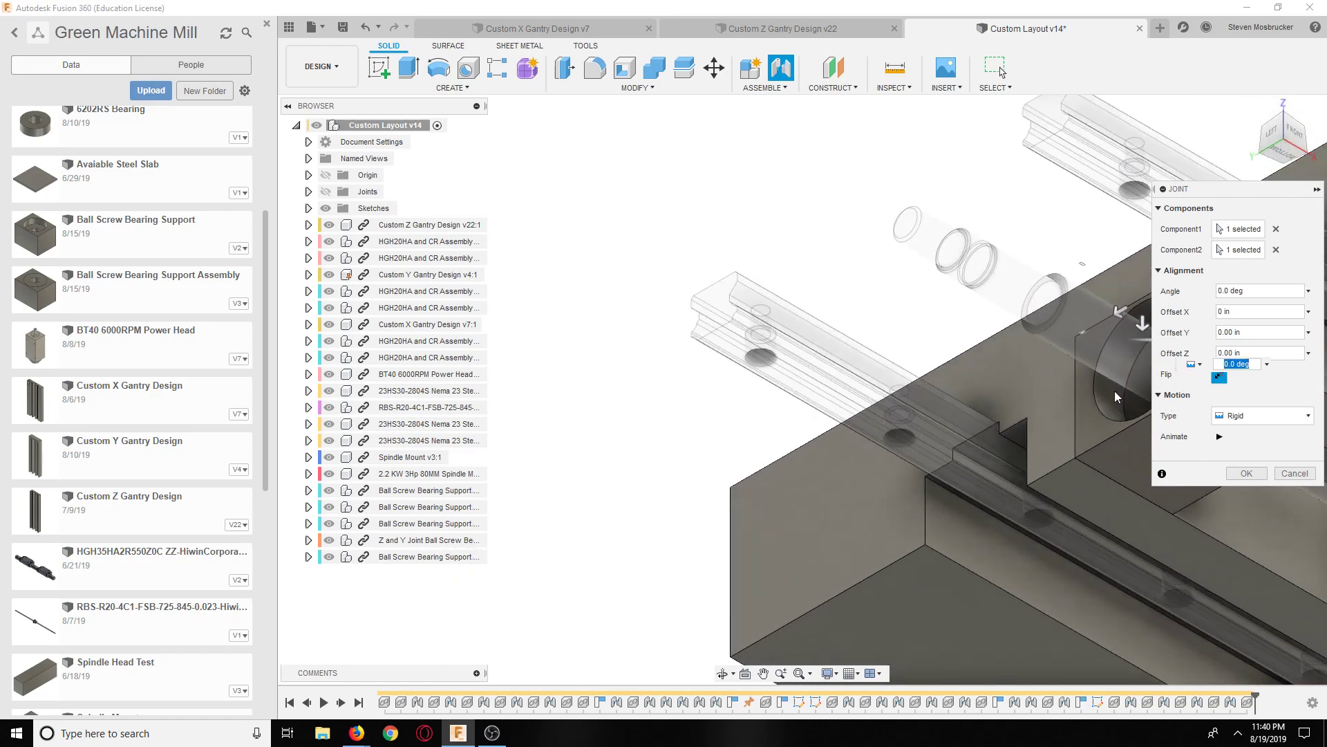
{"action": "left_click", "coordinate": [1248, 475]}
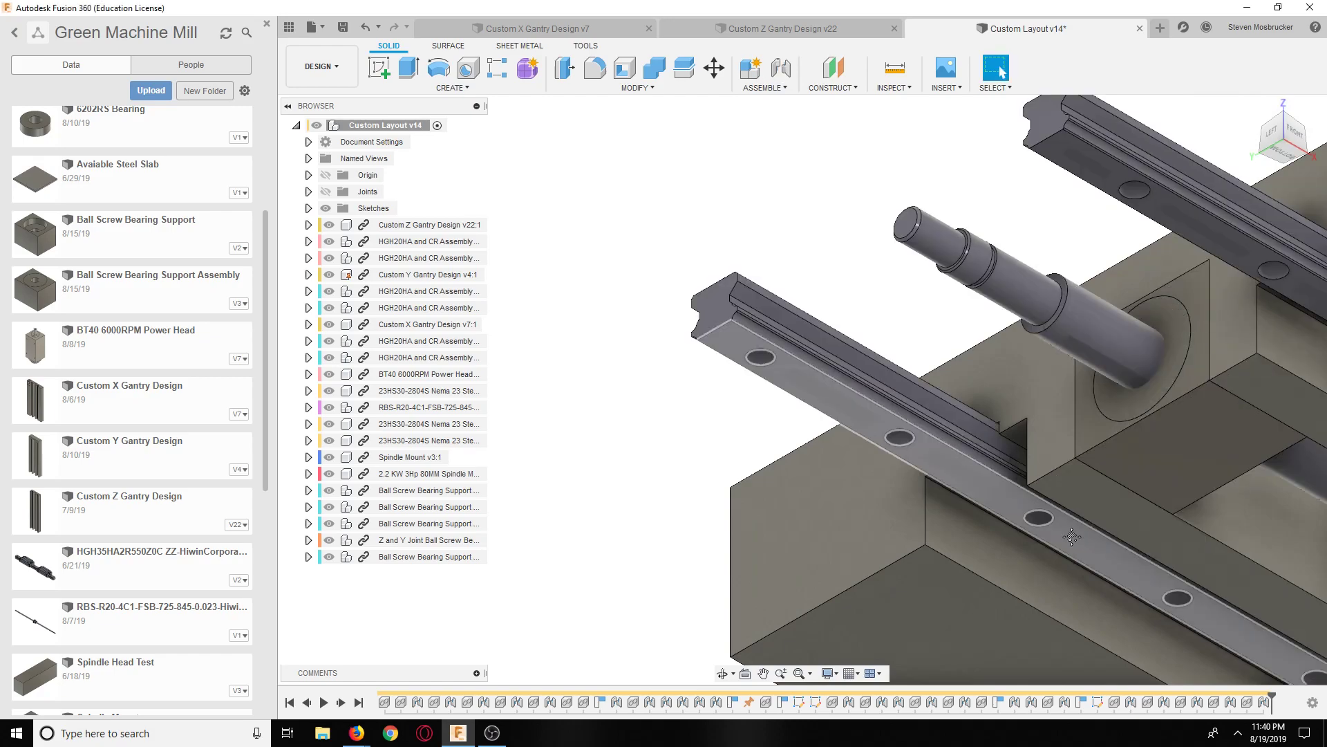
{"action": "middle_click_drag", "start_coordinate": [1081, 550], "coordinate": [982, 425]}
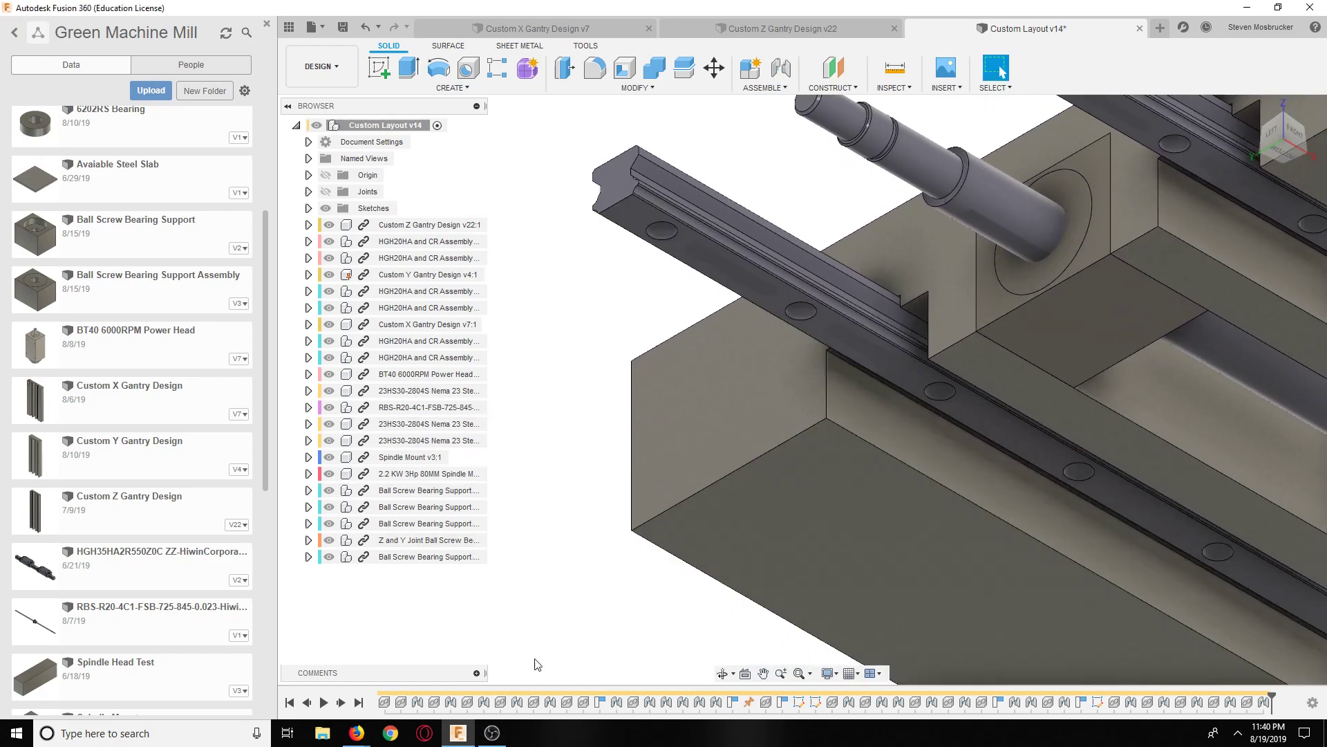
Step: Edit the new bearing support joint, try the flip and an angle of -165 degrees, and set the angle to 180 degrees with flip on
{"action": "right_click", "coordinate": [1265, 702]}
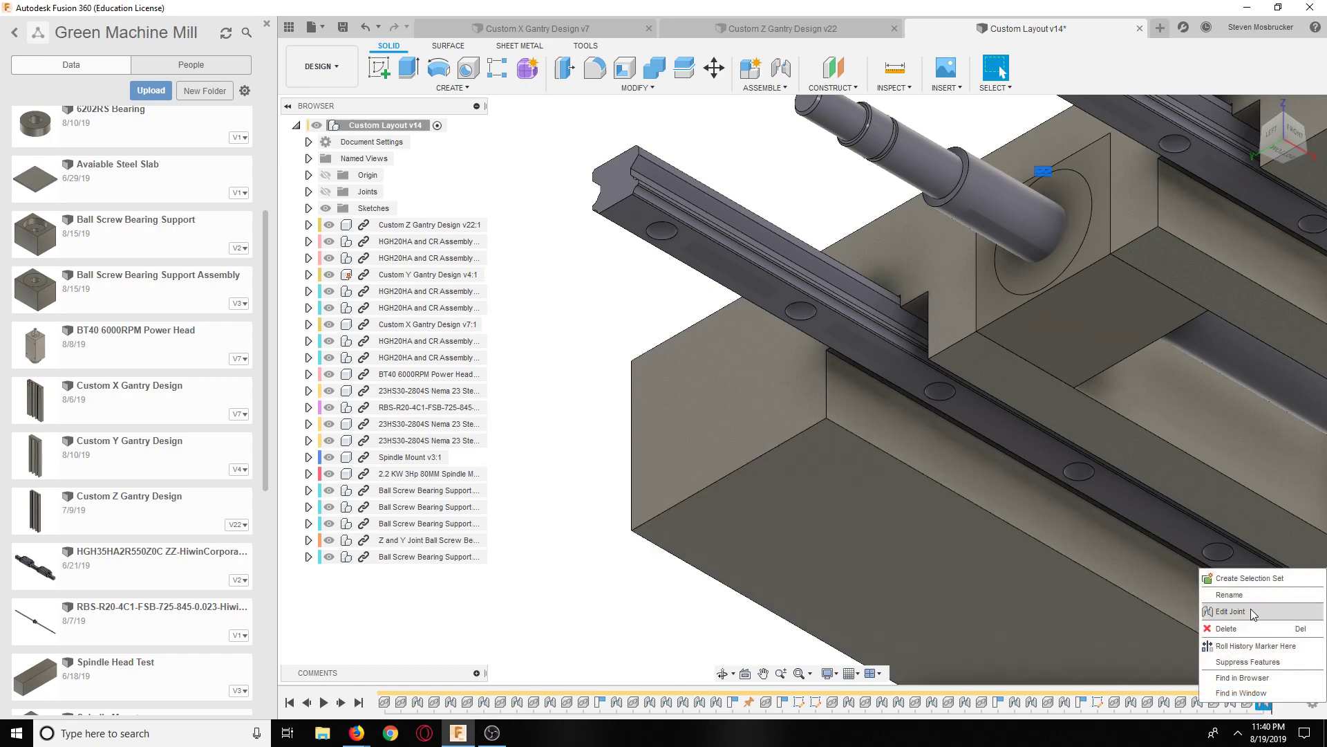
{"action": "left_click", "coordinate": [1248, 613]}
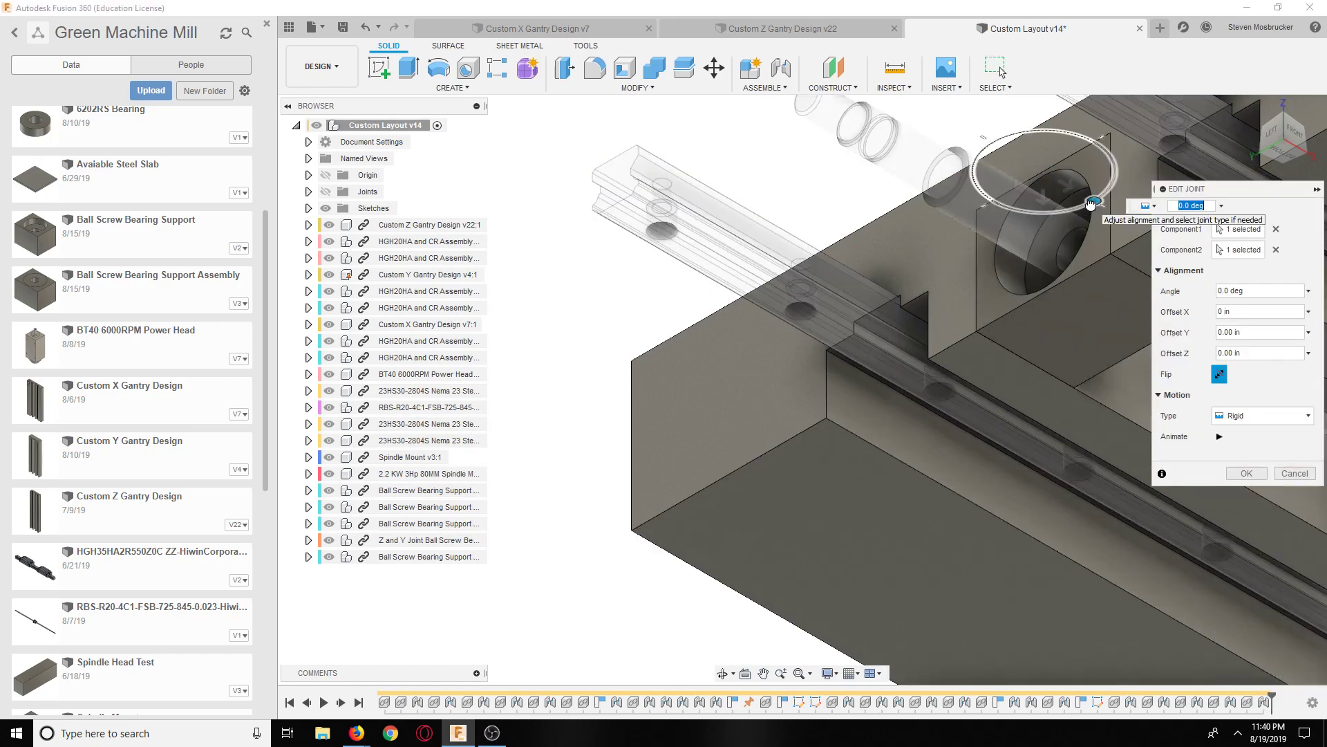
{"action": "left_click_drag", "start_coordinate": [976, 185], "coordinate": [979, 147]}
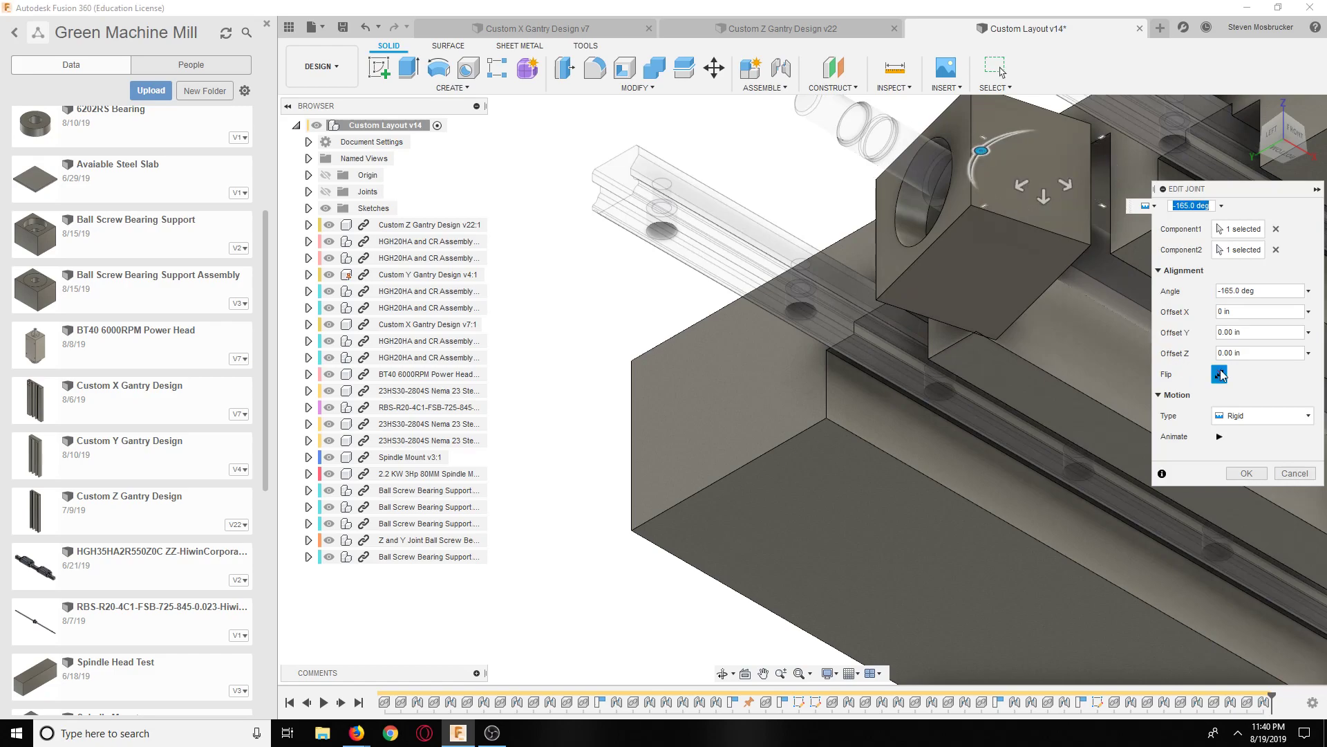
{"action": "scroll", "coordinate": [1081, 291], "scroll_direction": "down", "scroll_amount": 4}
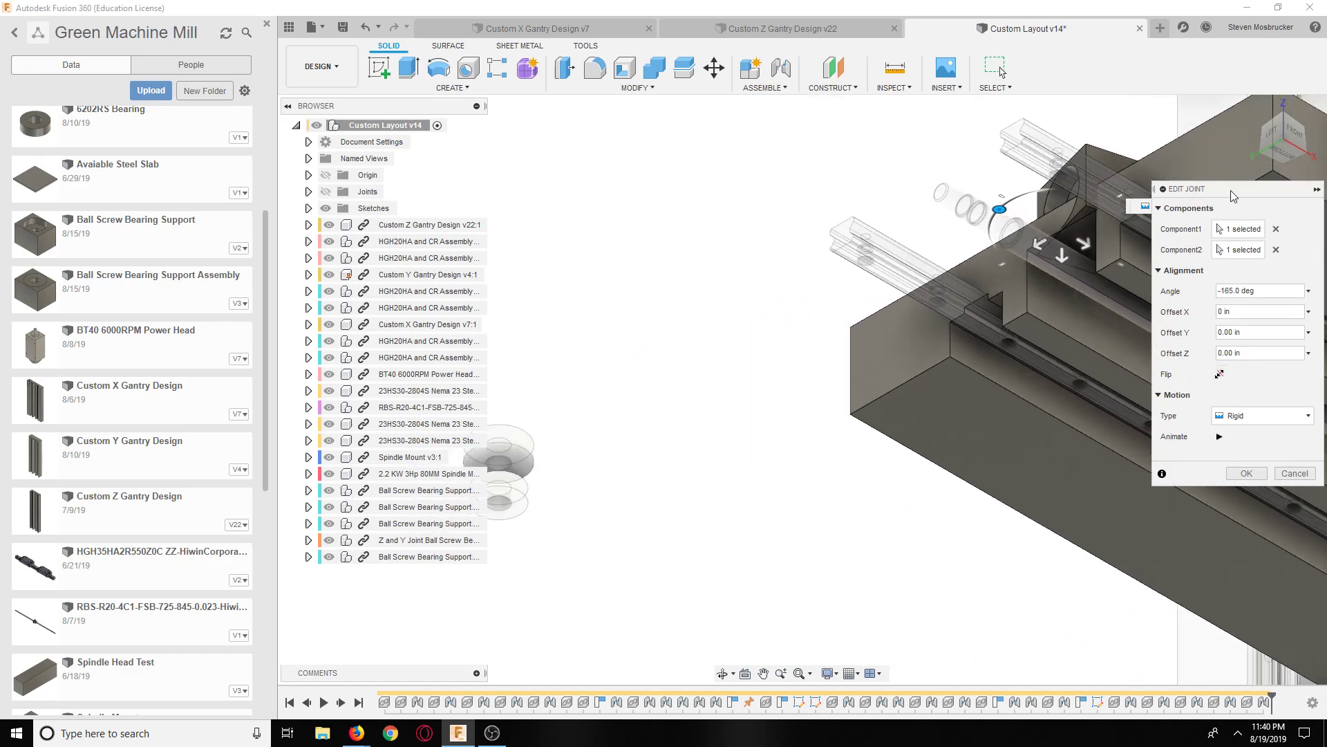
{"action": "left_click", "coordinate": [1284, 118]}
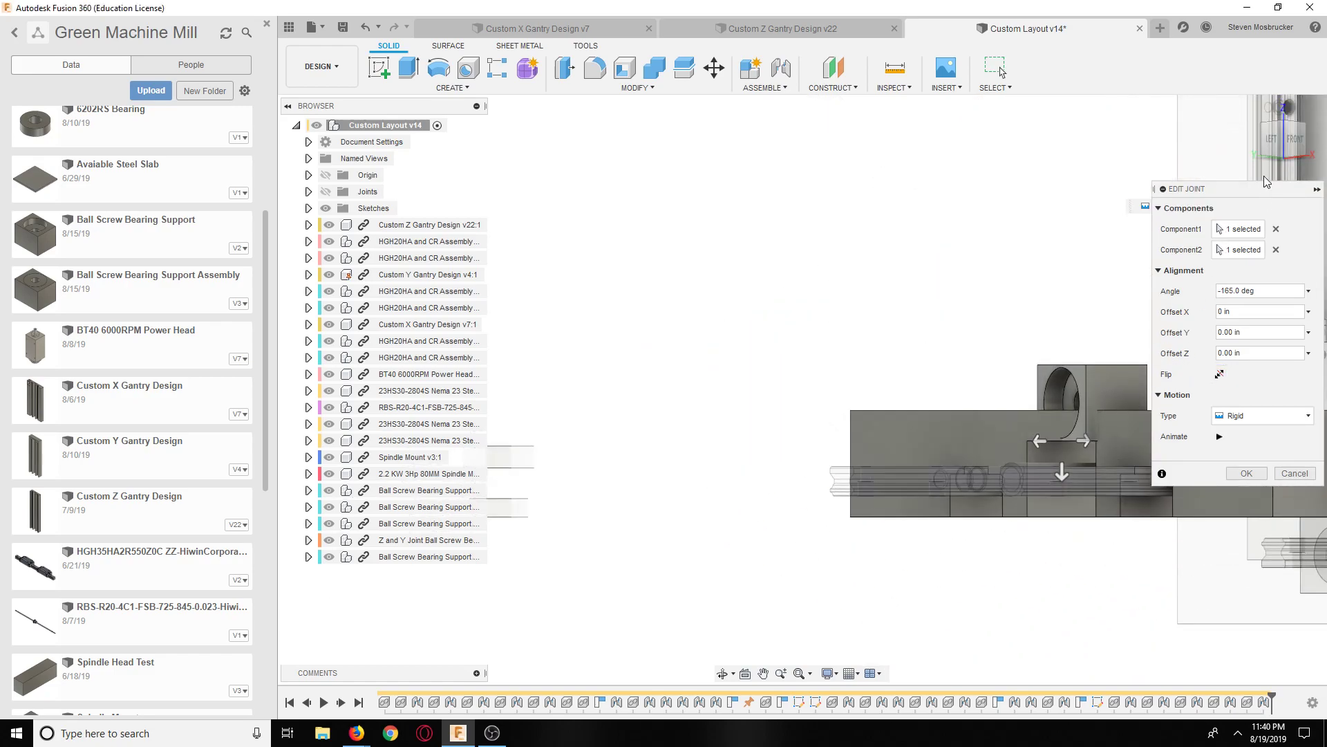
{"action": "left_click", "coordinate": [1252, 107]}
{"action": "left_click", "coordinate": [1220, 374]}
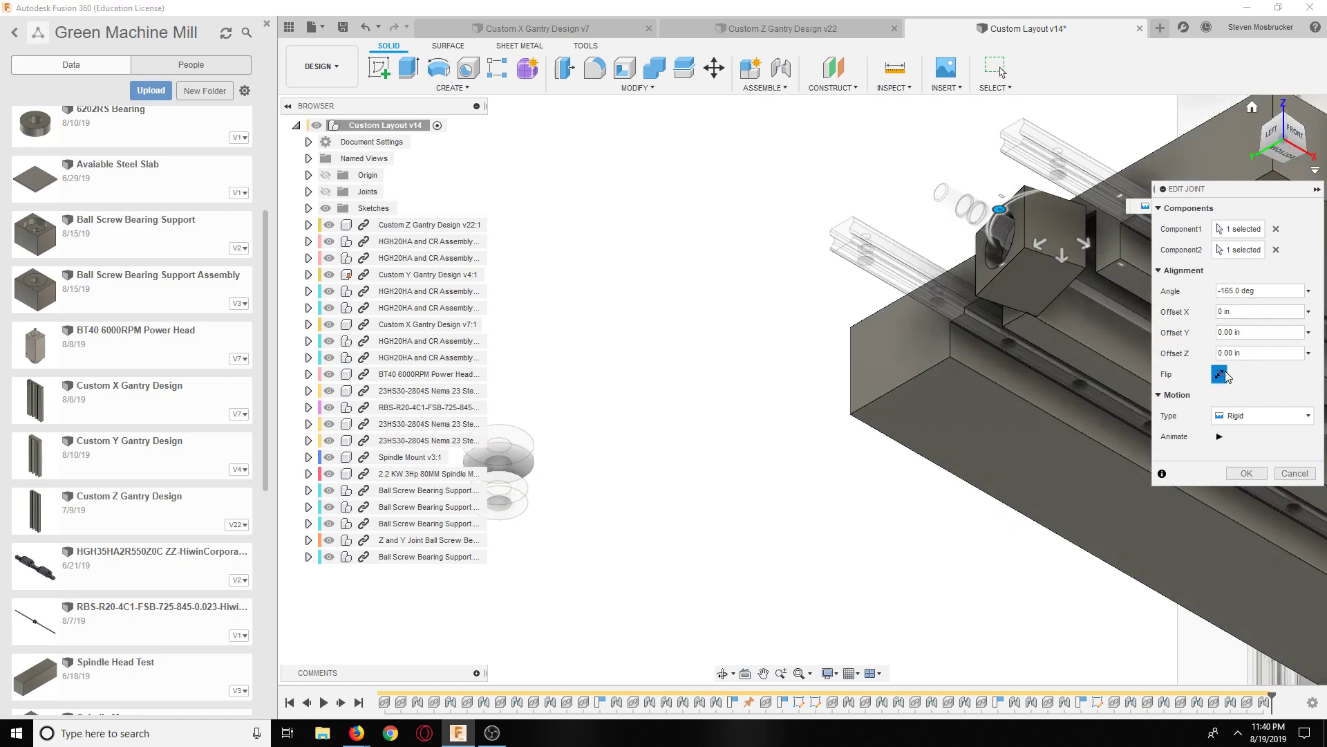
{"action": "mouse_move", "coordinate": [1001, 209]}
{"action": "left_mouse_down"}
{"action": "mouse_move", "coordinate": [1013, 256]}
{"action": "mouse_move", "coordinate": [1108, 277]}
{"action": "mouse_move", "coordinate": [1082, 289]}
{"action": "mouse_move", "coordinate": [1003, 249]}
{"action": "mouse_move", "coordinate": [1022, 199]}
{"action": "mouse_move", "coordinate": [1011, 201]}
{"action": "left_mouse_up"}
{"action": "left_click", "coordinate": [1270, 152]}
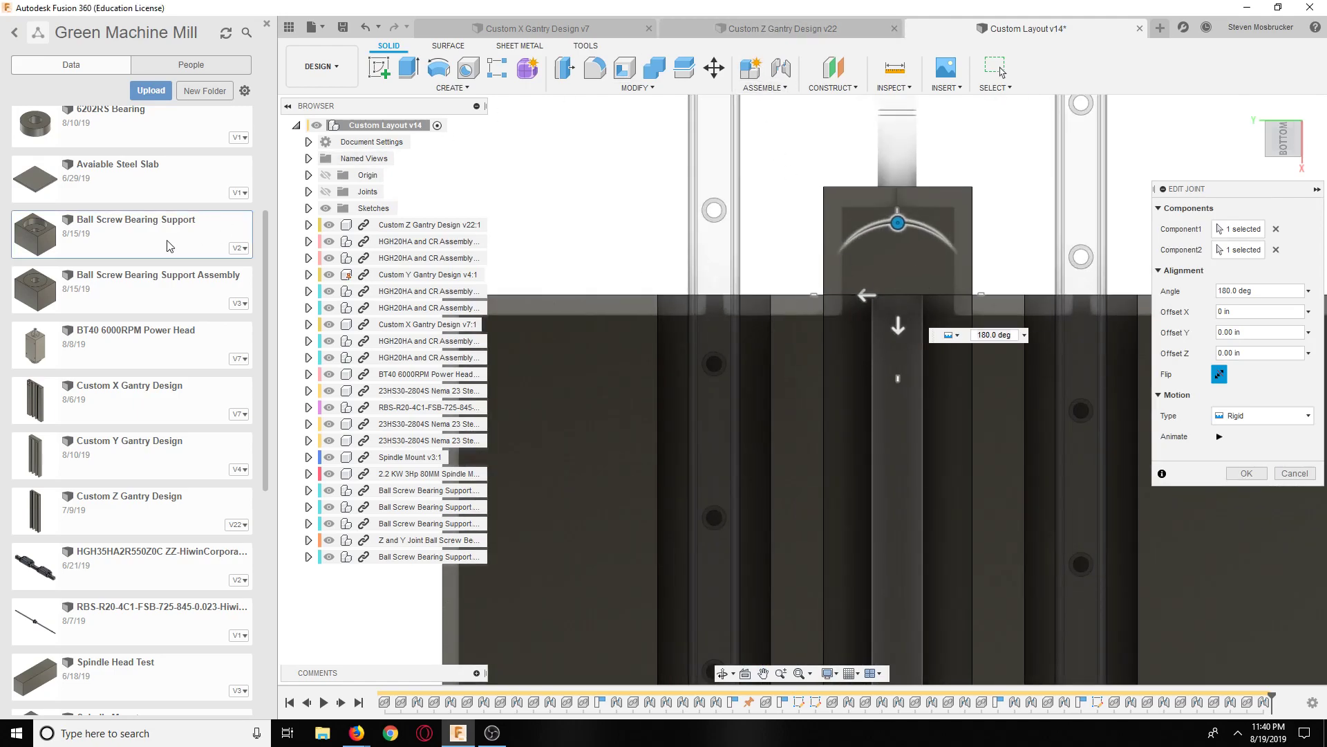
{"action": "key", "text": "Return"}
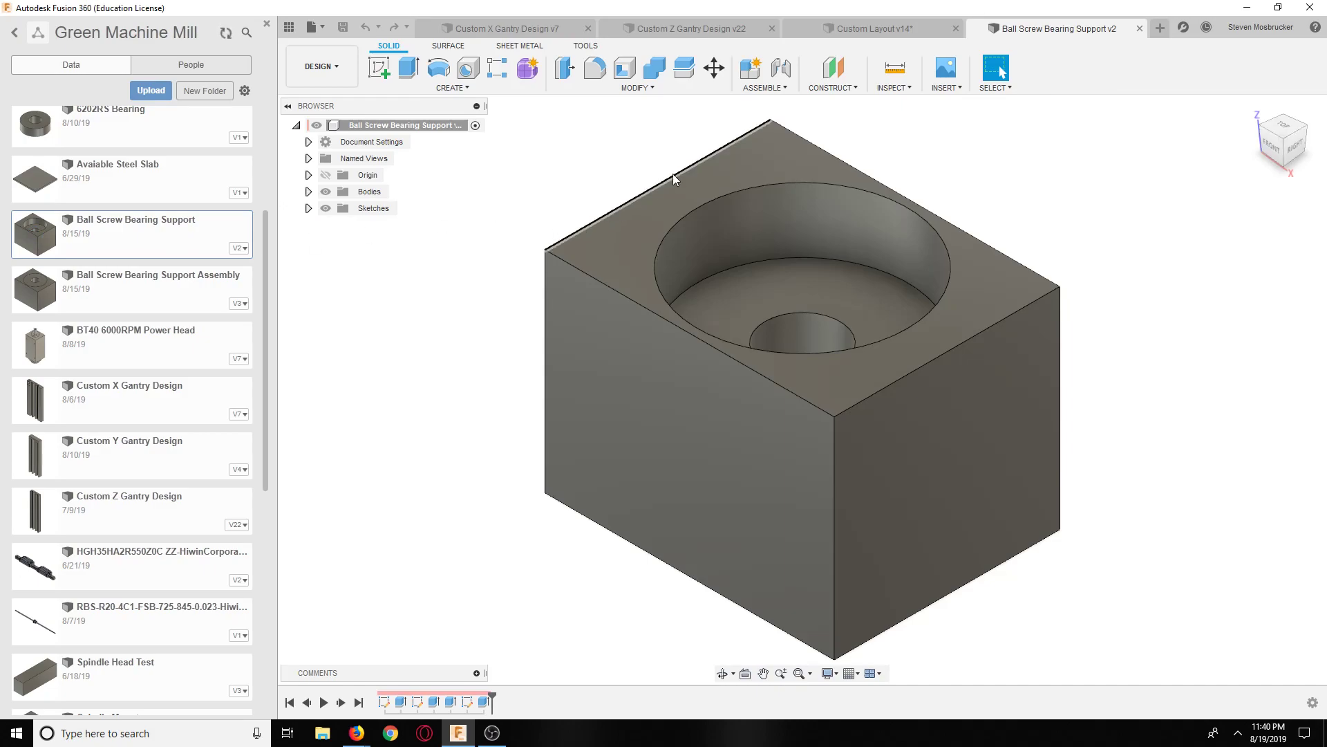
Step: Measure the vertical edge of the block in the Ball Screw Bearing Support design and return to Custom Layout
{"action": "left_click", "coordinate": [888, 76]}
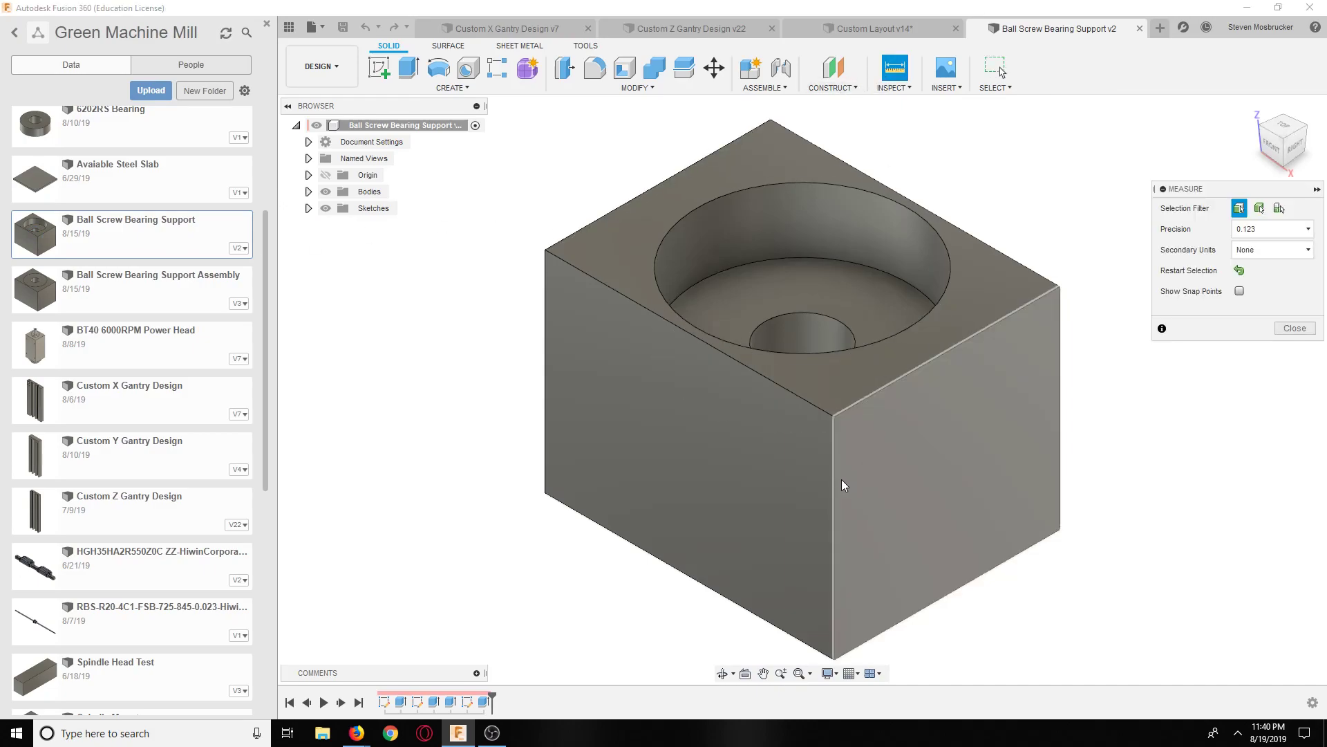
{"action": "left_click", "coordinate": [834, 487]}
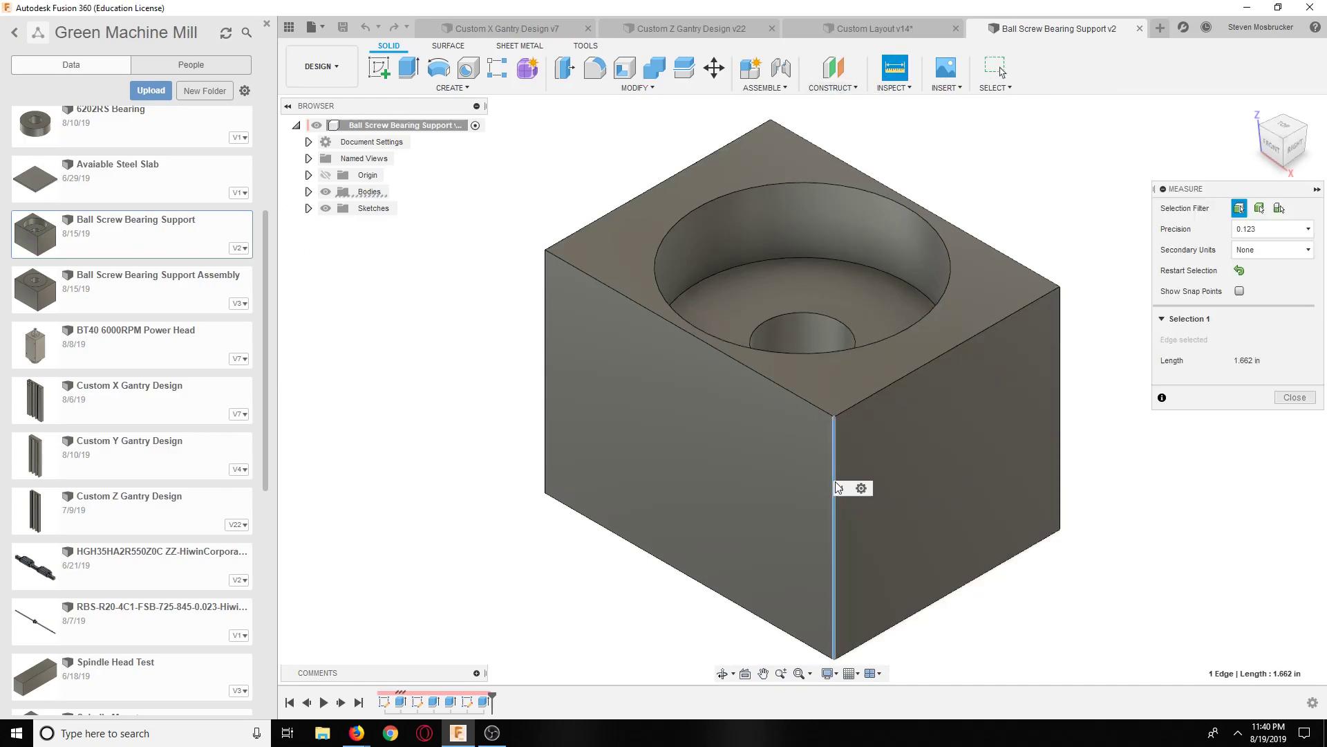
{"action": "left_click", "coordinate": [1295, 398]}
{"action": "left_click", "coordinate": [875, 28]}
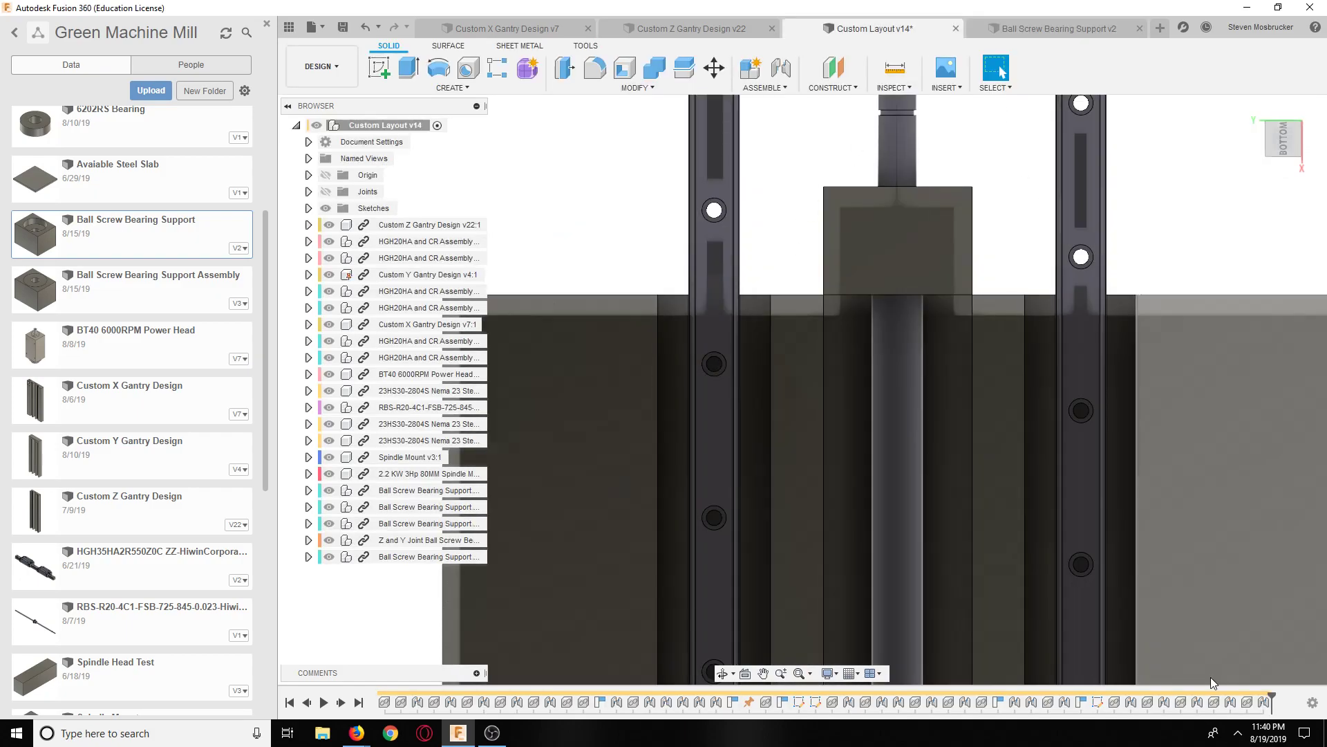
Step: Edit the bearing support's joint again and set its Y offset to 1.66 in
{"action": "right_click", "coordinate": [1264, 703]}
{"action": "left_click", "coordinate": [1244, 607]}
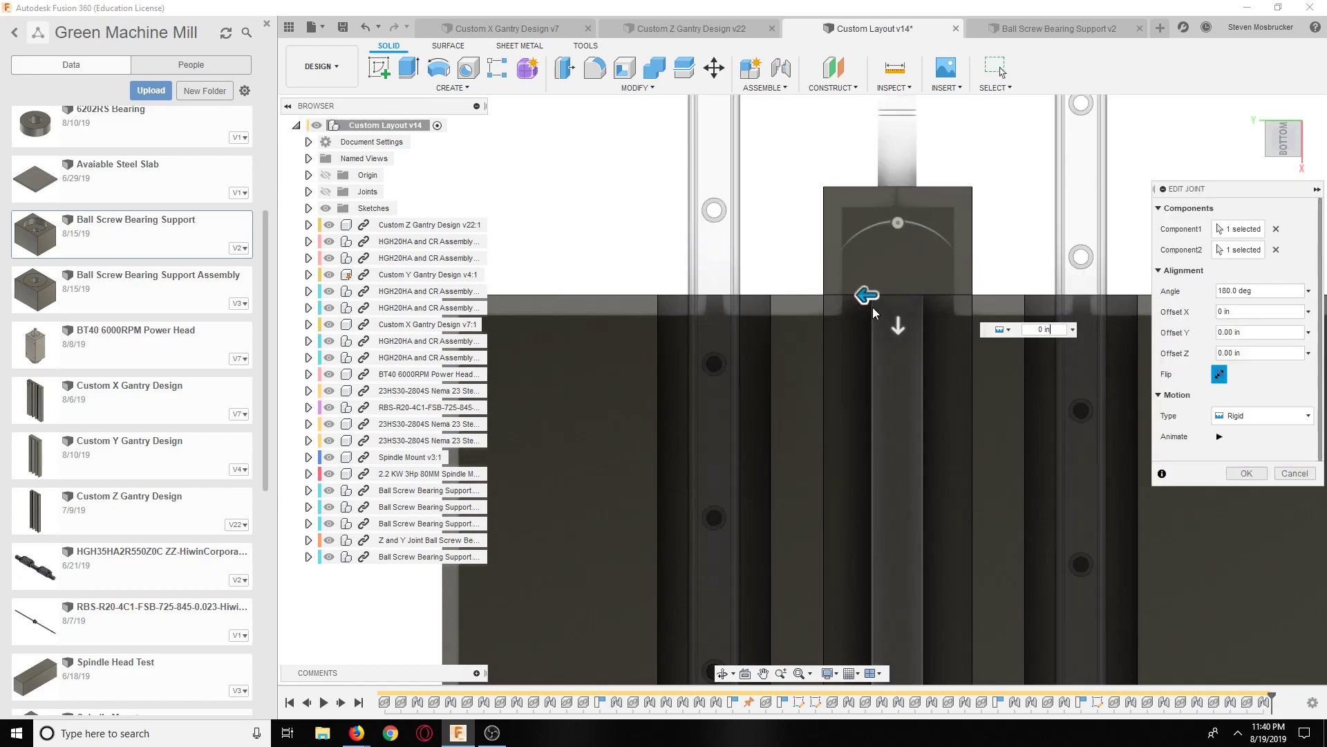
{"action": "left_click_drag", "start_coordinate": [898, 326], "coordinate": [898, 405]}
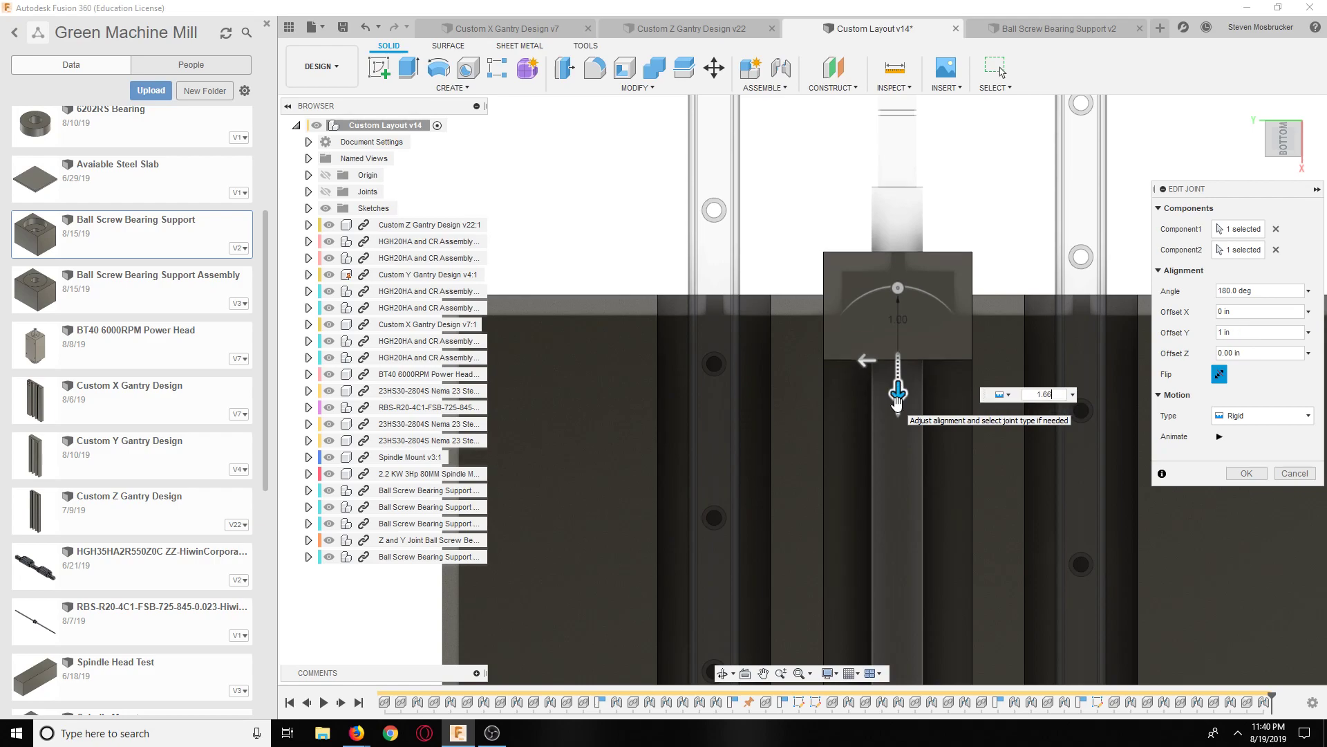
{"action": "key", "text": "Return"}
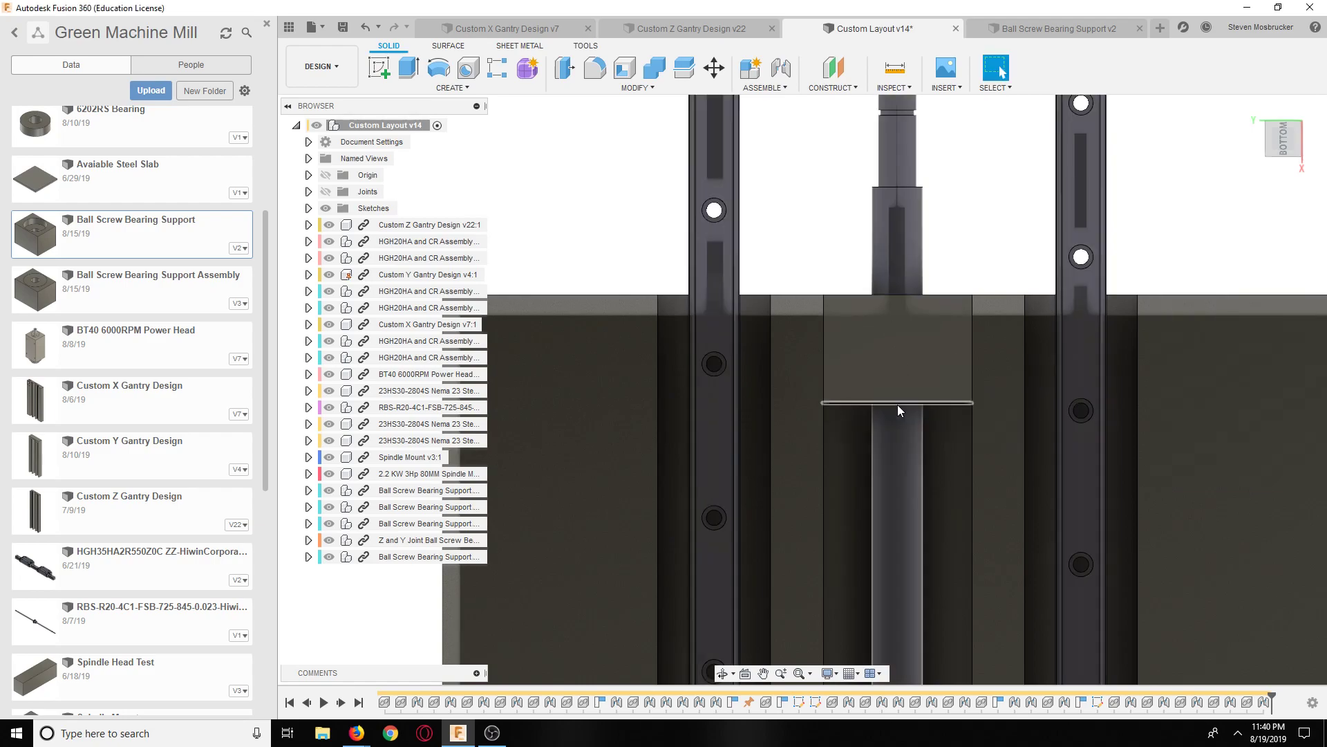
Step: Examine the whole mill assembly from several angles, highlighting the X gantry and two of the ball screw bearing supports
{"action": "left_click", "coordinate": [723, 673]}
{"action": "left_click_drag", "start_coordinate": [795, 539], "coordinate": [947, 587]}
{"action": "key", "text": "Escape"}
{"action": "scroll", "coordinate": [946, 512], "scroll_direction": "down", "scroll_amount": 6}
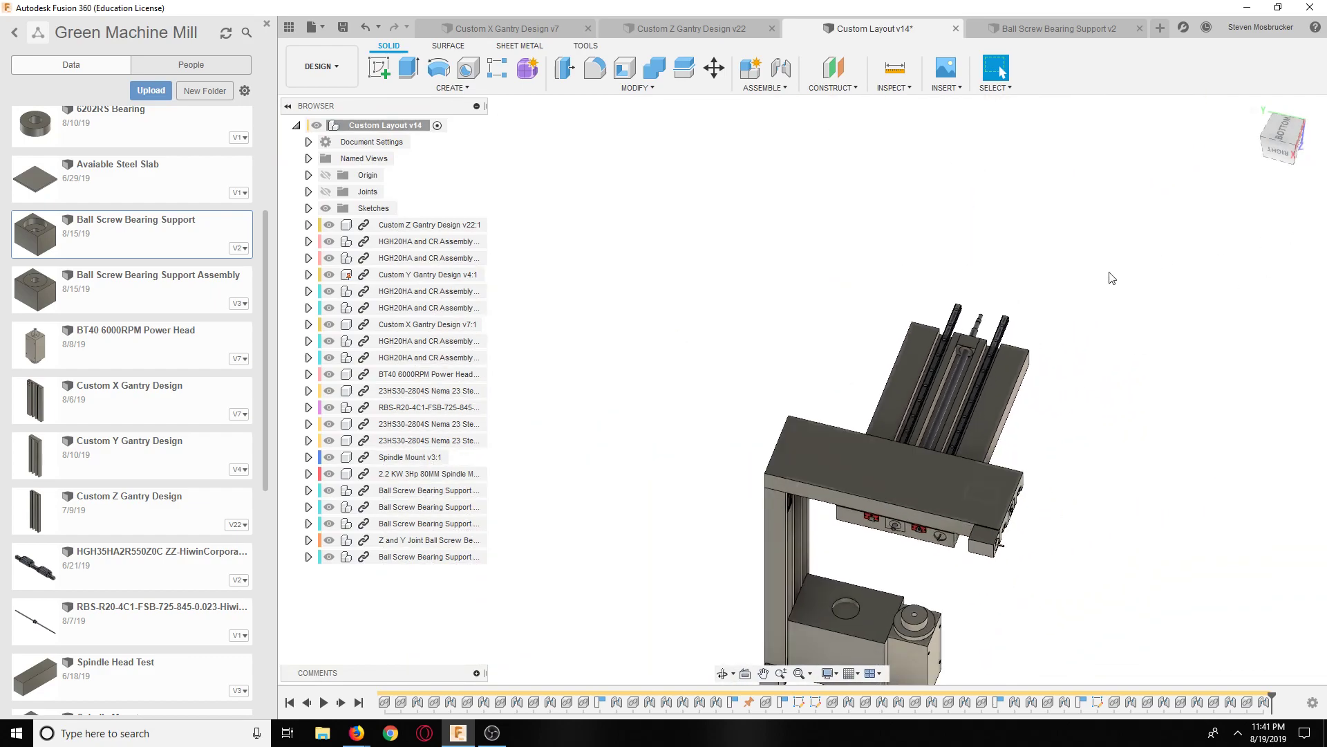
{"action": "left_click", "coordinate": [1293, 165]}
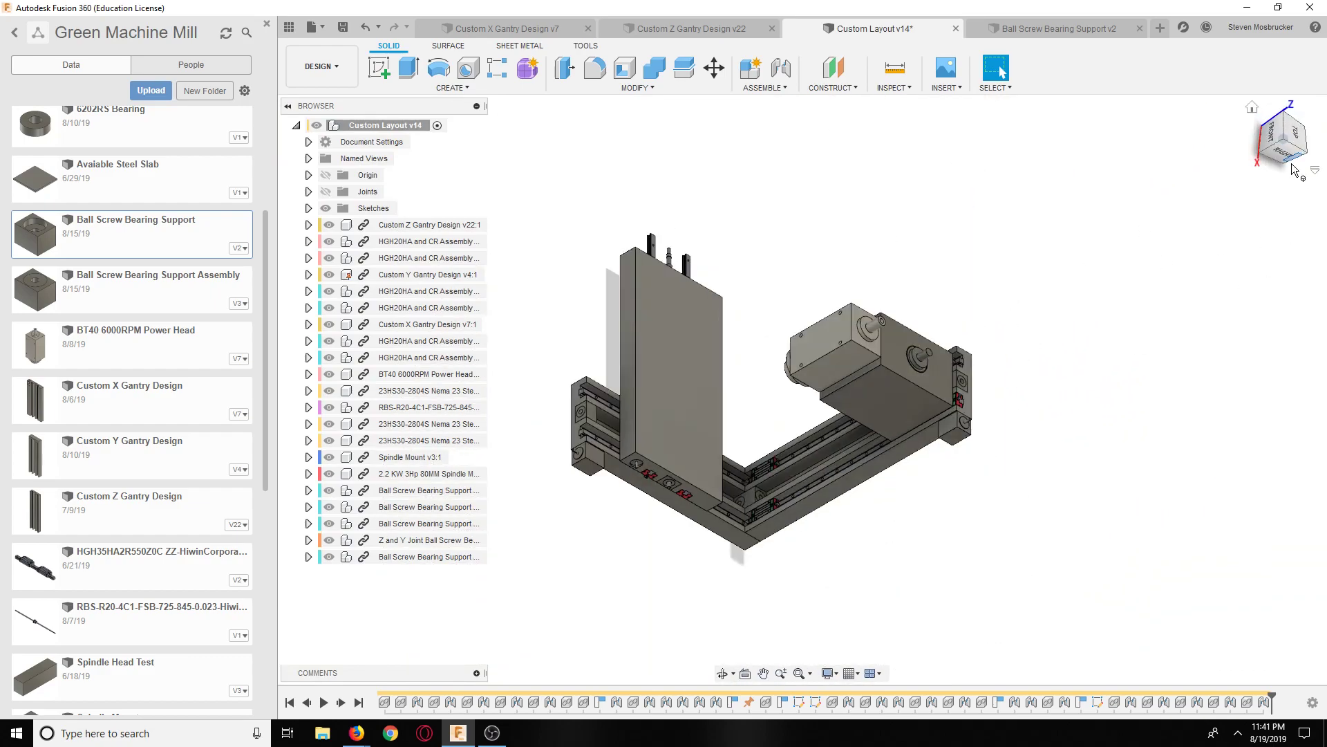
{"action": "scroll", "coordinate": [751, 477], "scroll_direction": "up", "scroll_amount": 5}
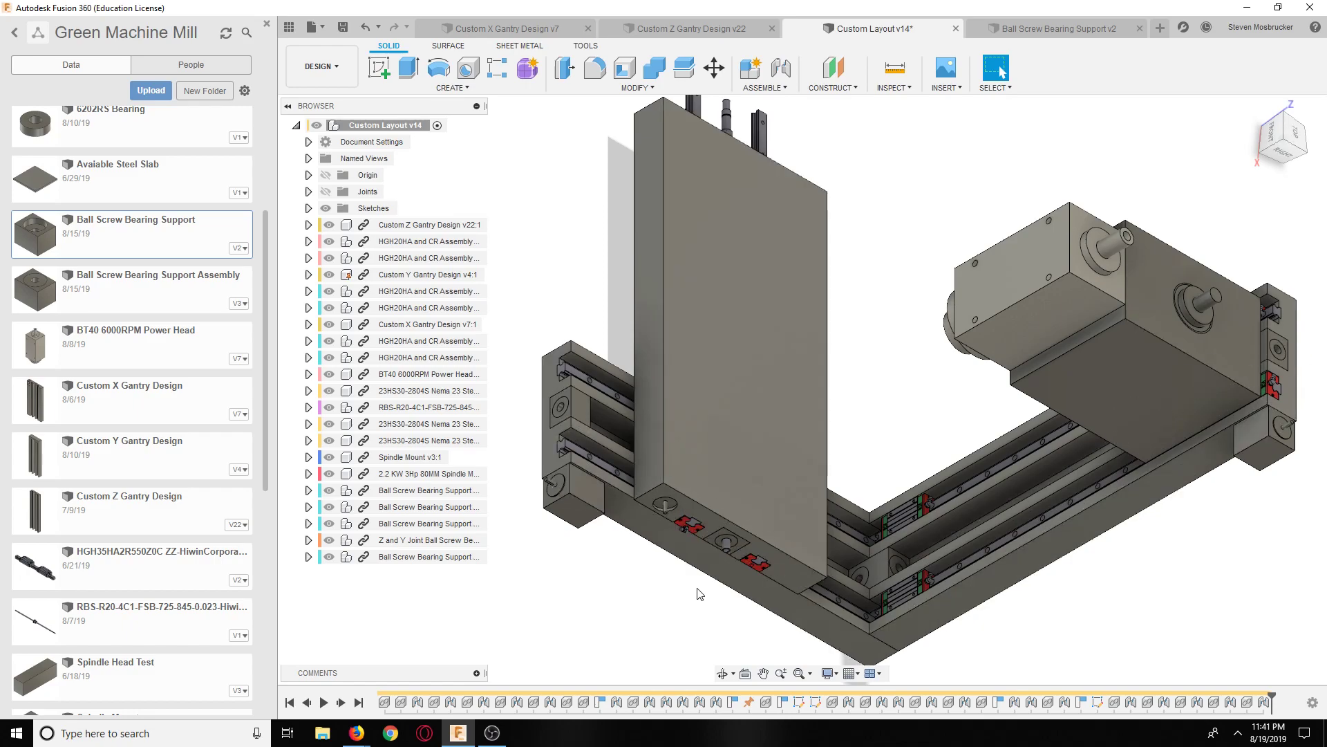
{"action": "left_click", "coordinate": [401, 324]}
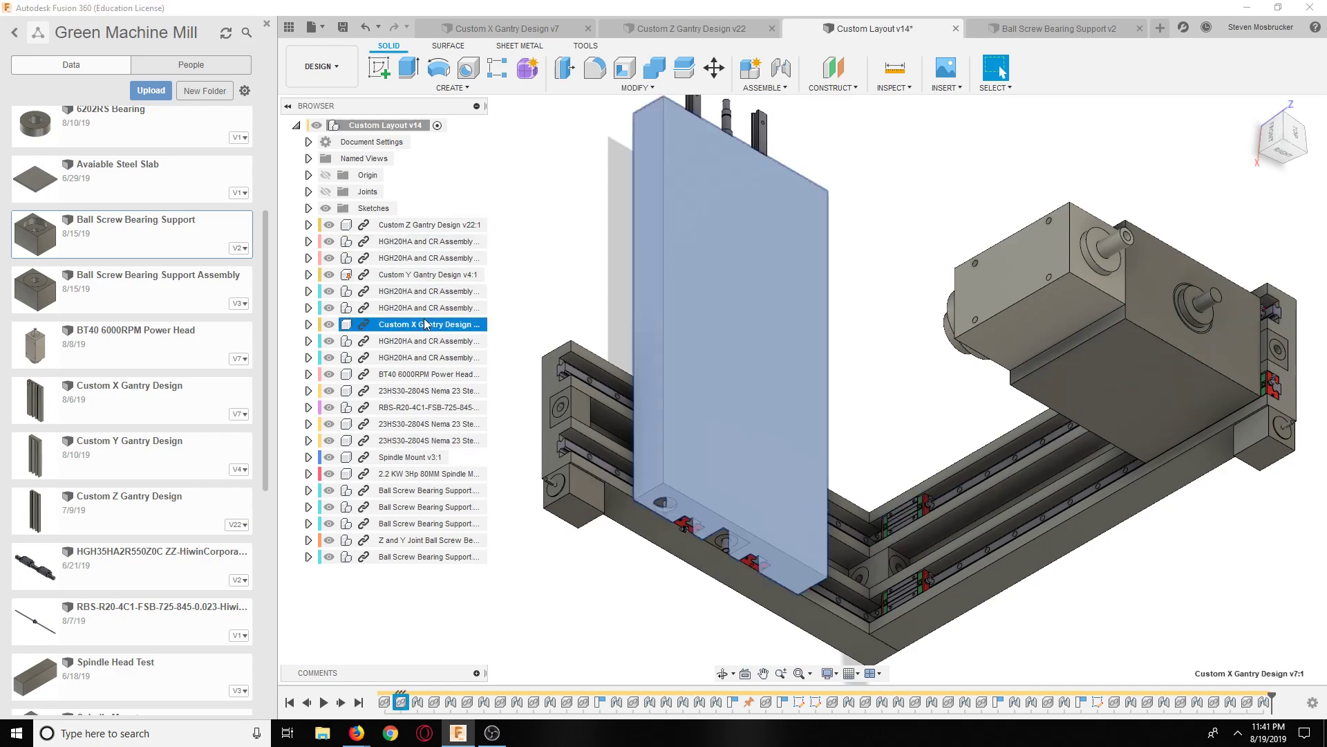
{"action": "left_click", "coordinate": [427, 523]}
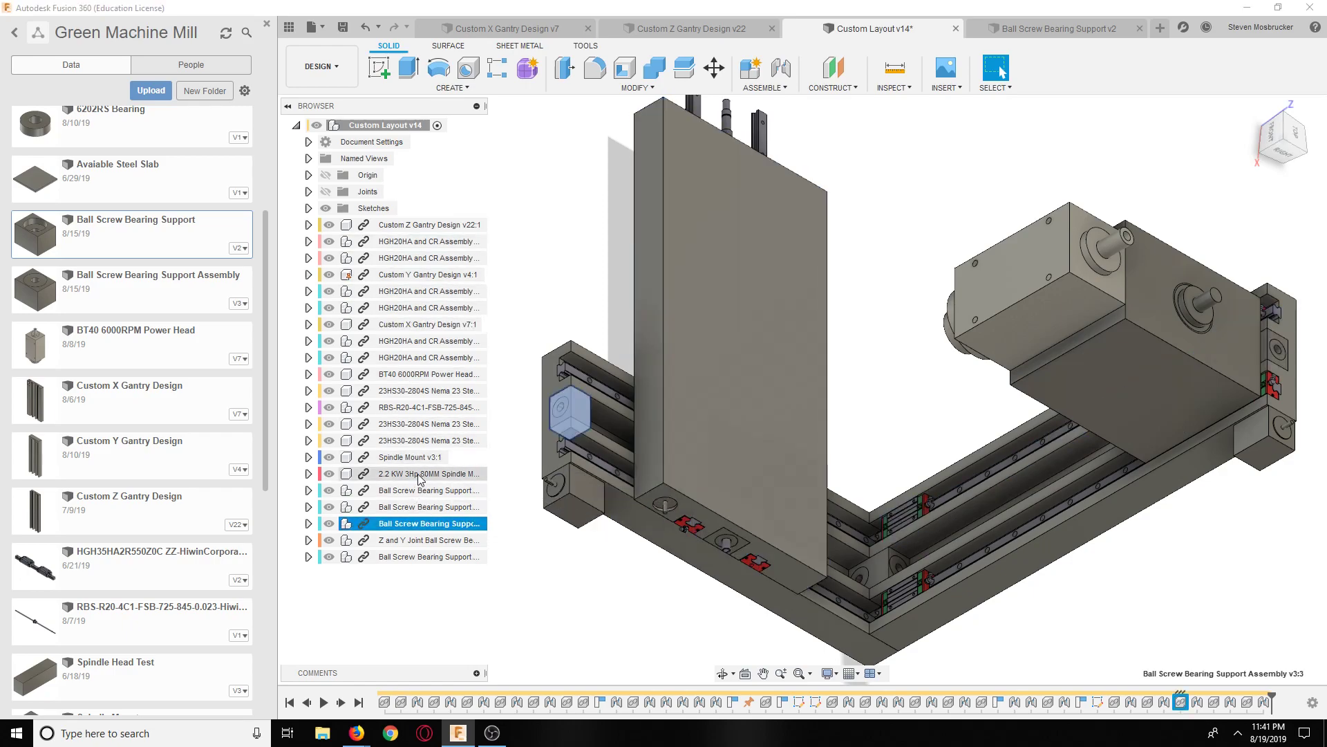
{"action": "left_click", "coordinate": [418, 558]}
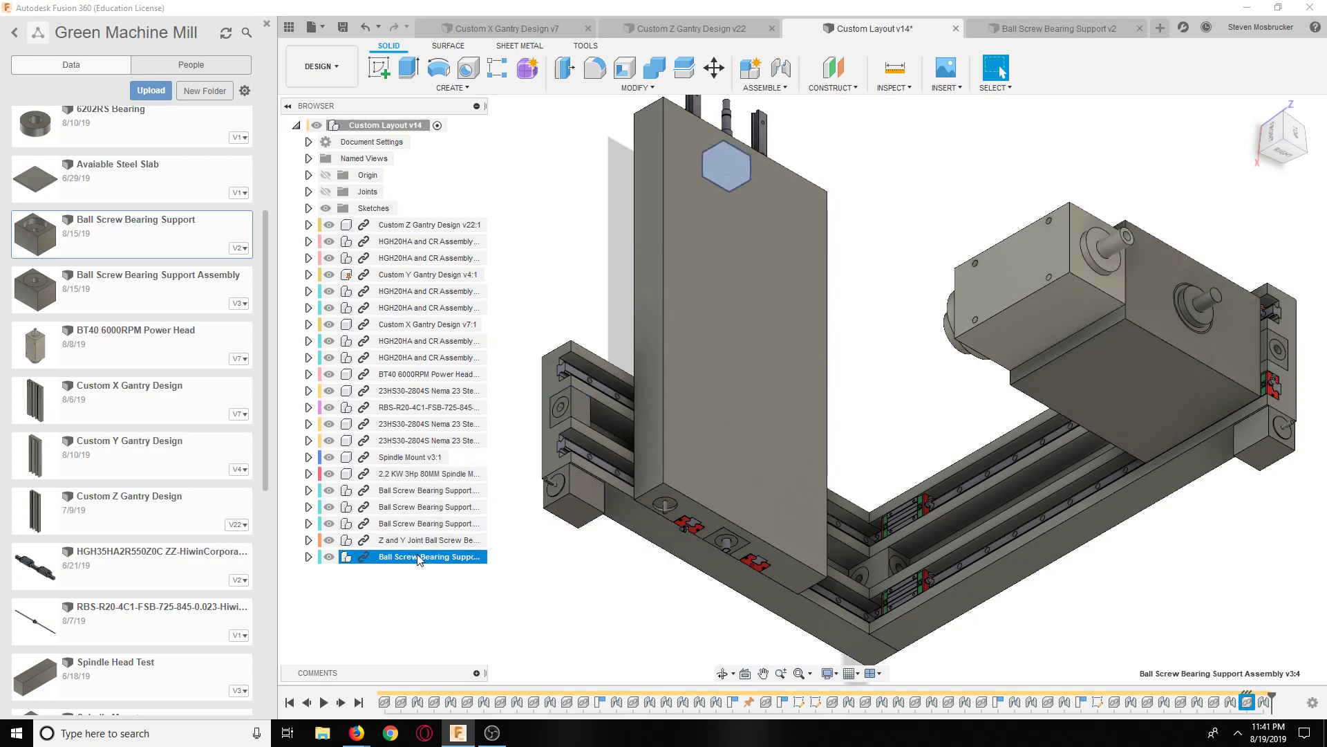
Step: Show the physical properties of the RBS-R20-4C1-FSB-725-845 ball screw component
{"action": "left_click", "coordinate": [419, 441]}
{"action": "left_click", "coordinate": [419, 409]}
{"action": "right_click", "coordinate": [418, 413]}
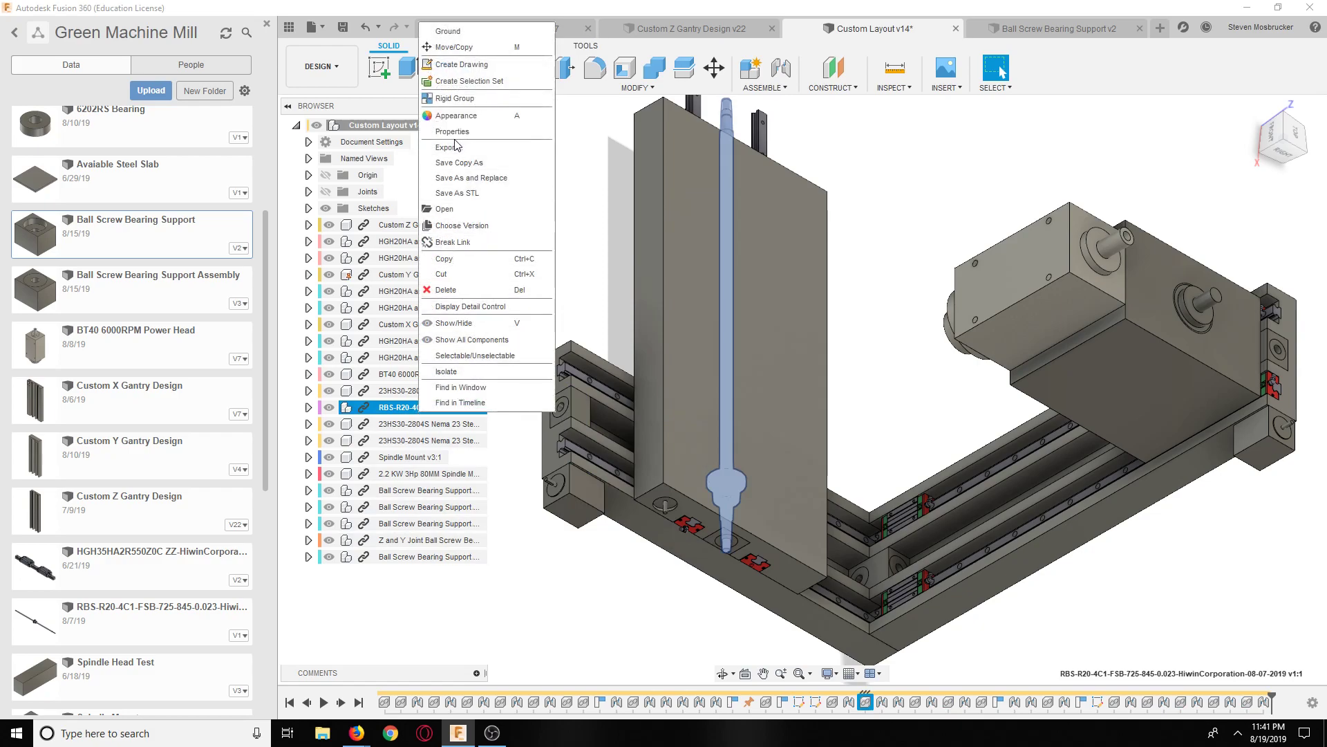
{"action": "left_click", "coordinate": [456, 163]}
{"action": "left_click", "coordinate": [456, 407]}
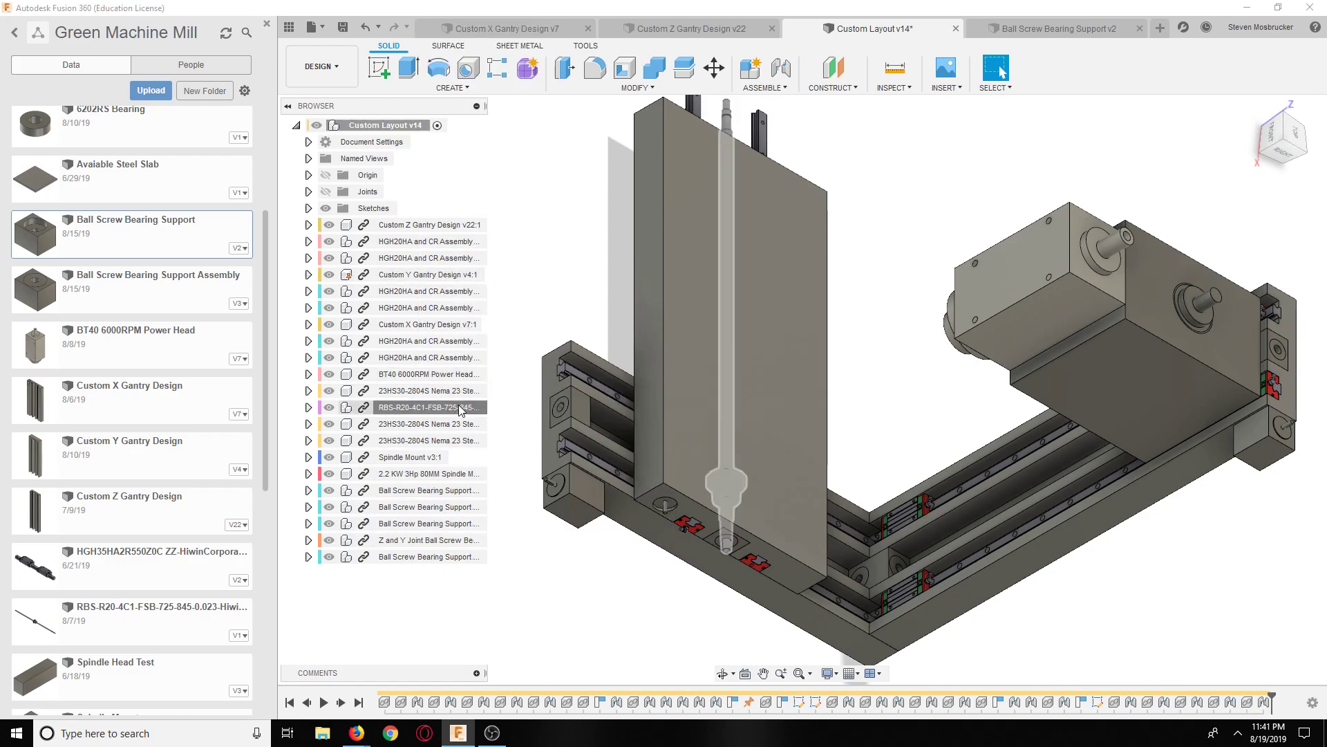
{"action": "right_click", "coordinate": [459, 407]}
{"action": "left_click", "coordinate": [503, 124]}
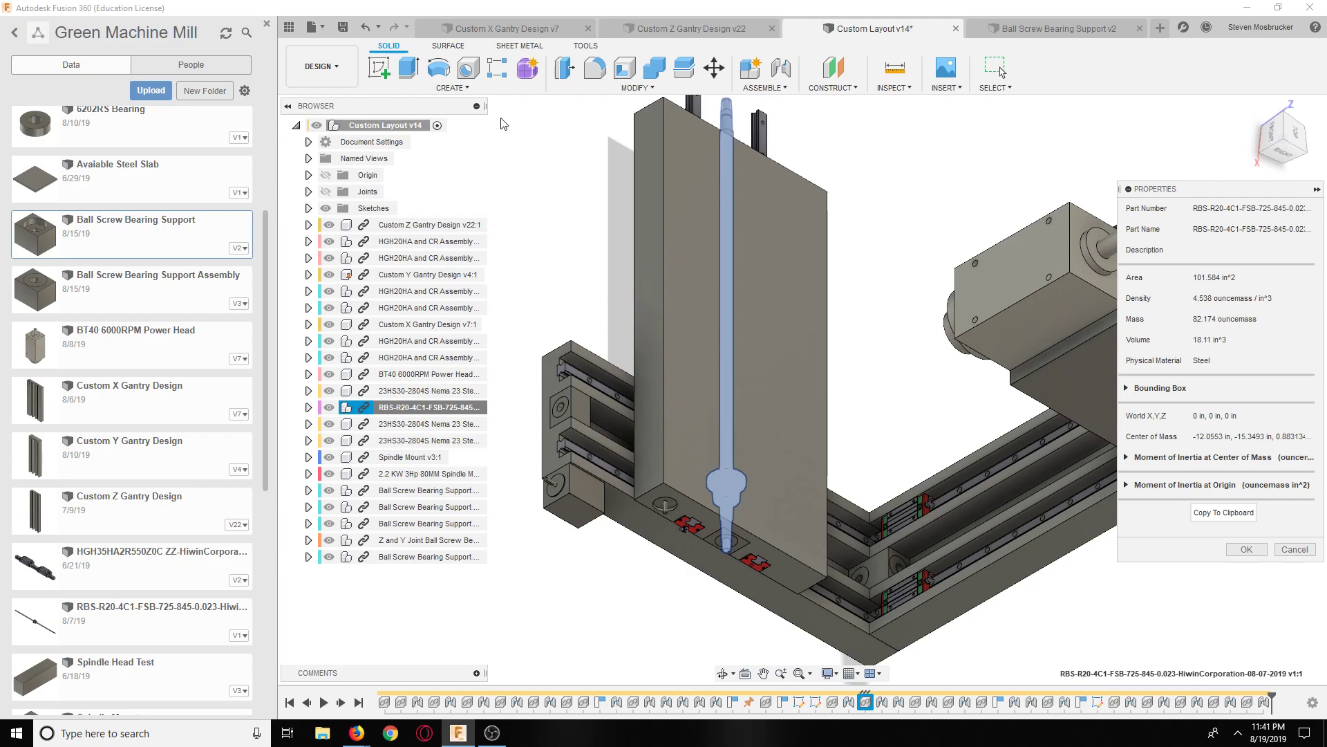
Step: Switch to Calculator, convert the ball screw's mass to pounds by dividing 82 by 16, and close Calculator
{"action": "key", "text": "super+r"}
{"action": "type", "text": "calc"}
{"action": "key", "text": "Return"}
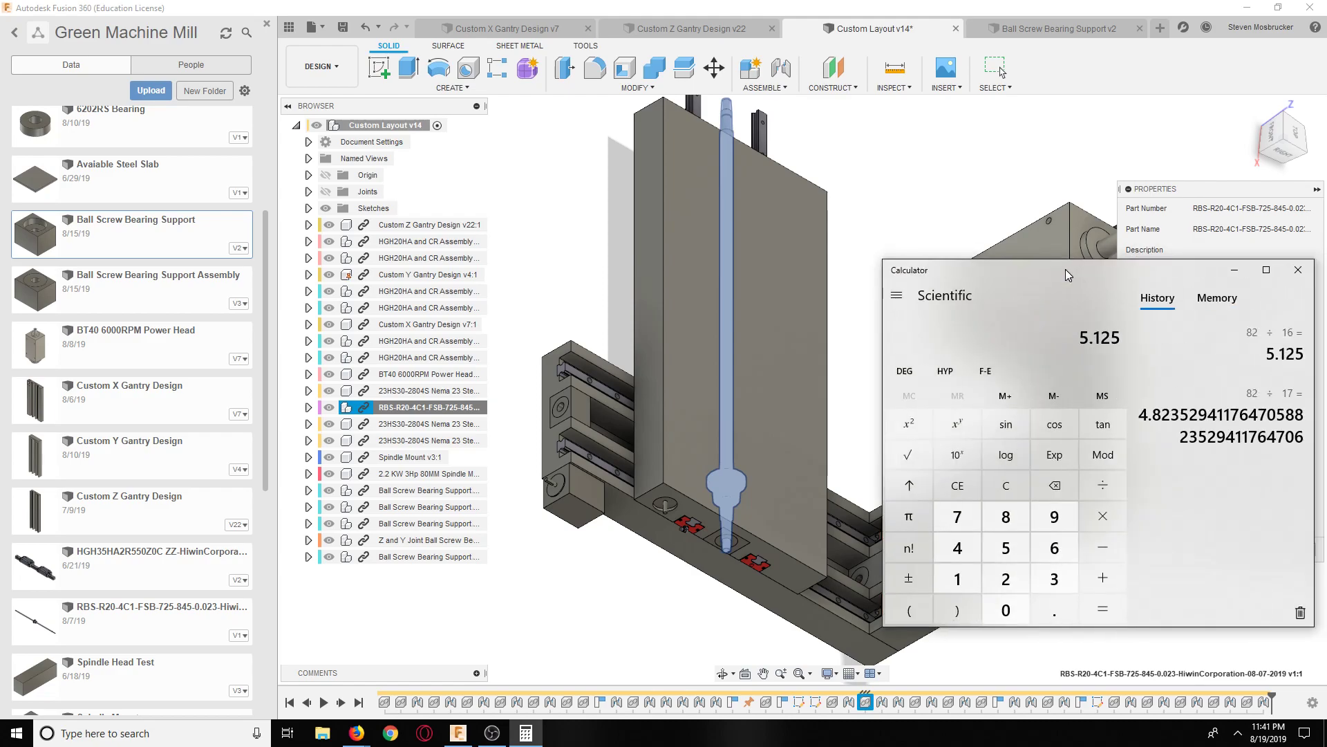
{"action": "middle_click_drag", "start_coordinate": [647, 492], "coordinate": [457, 517]}
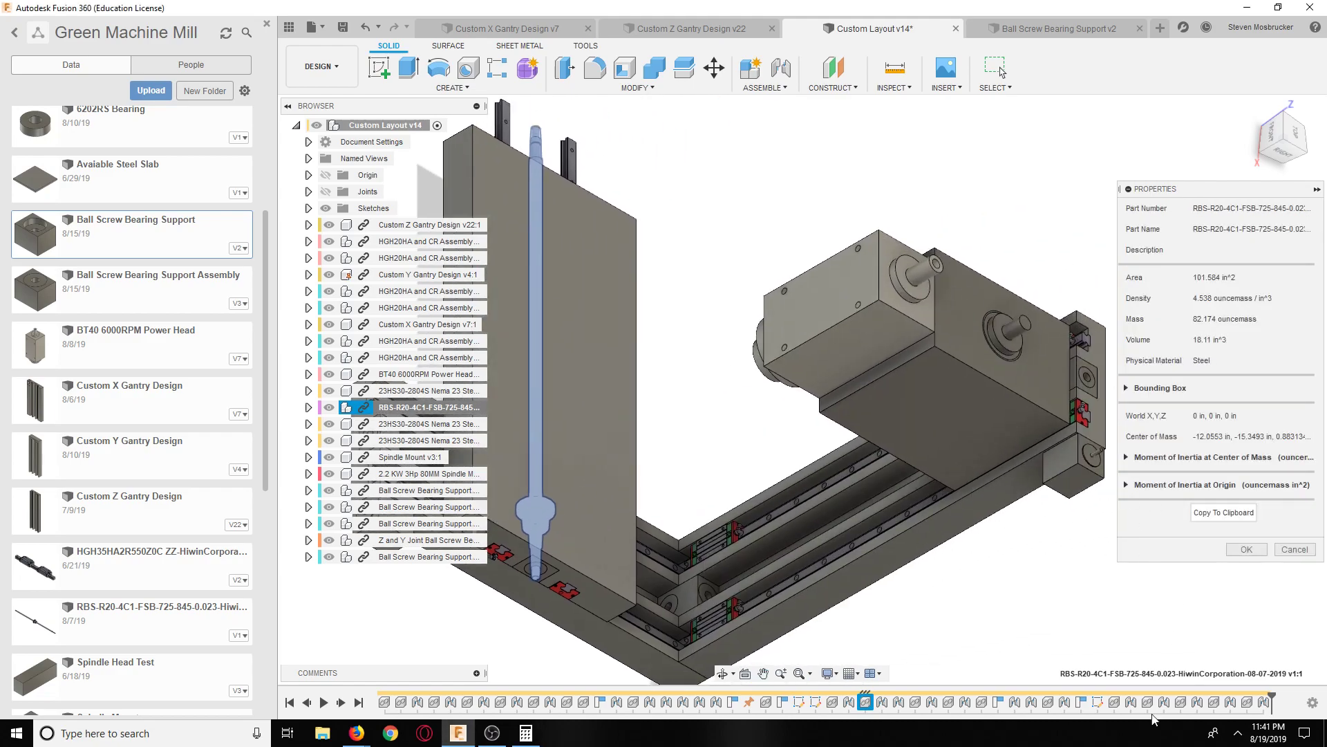
{"action": "key", "text": "alt+Tab"}
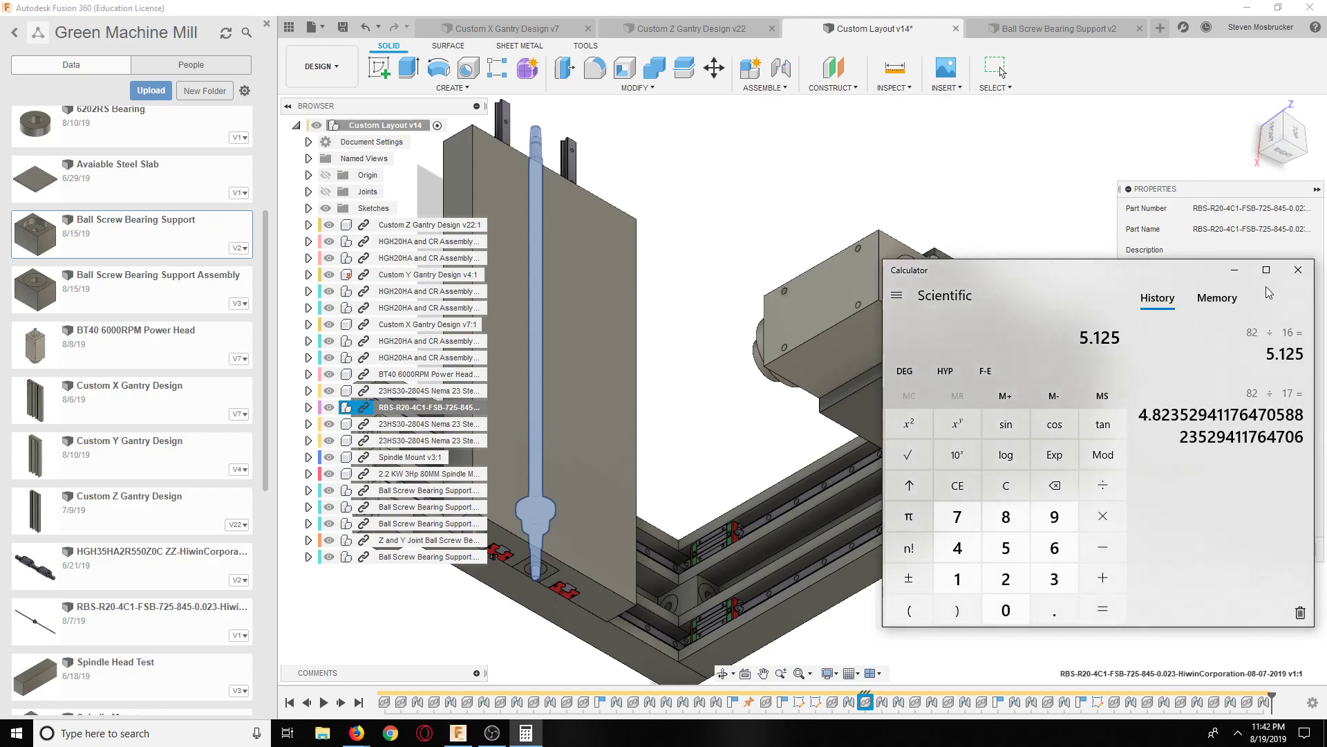
{"action": "left_click", "coordinate": [1298, 272]}
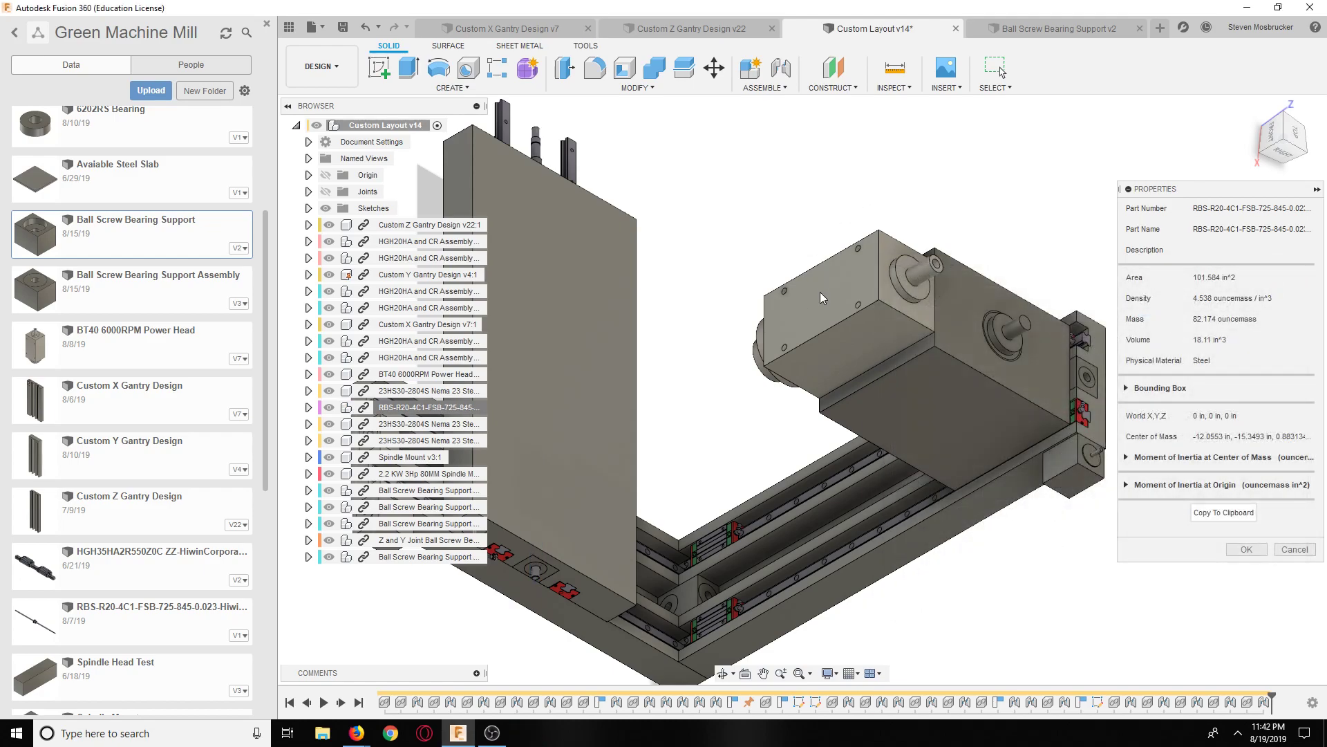
Step: Examine the spindle head and the Y gantry end of the assembly from the side and from behind
{"action": "left_click", "coordinate": [1287, 158]}
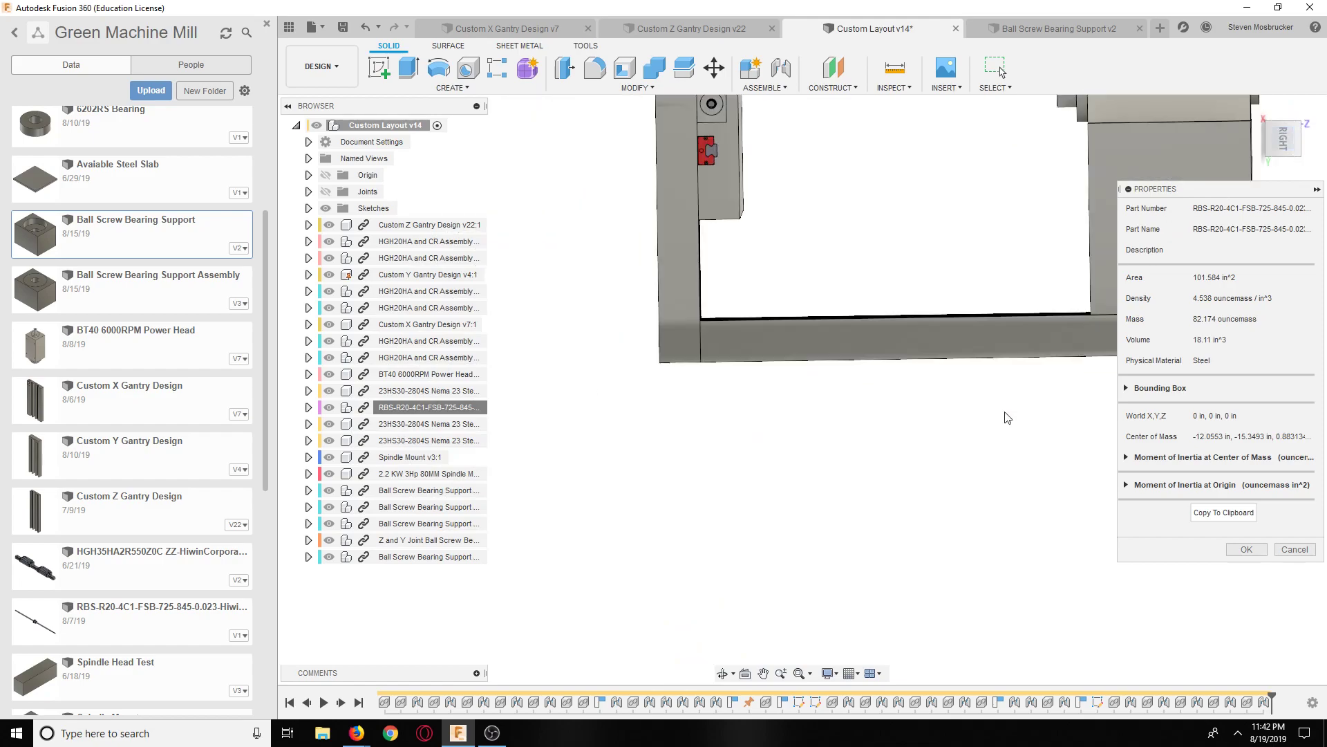
{"action": "left_click", "coordinate": [1298, 165]}
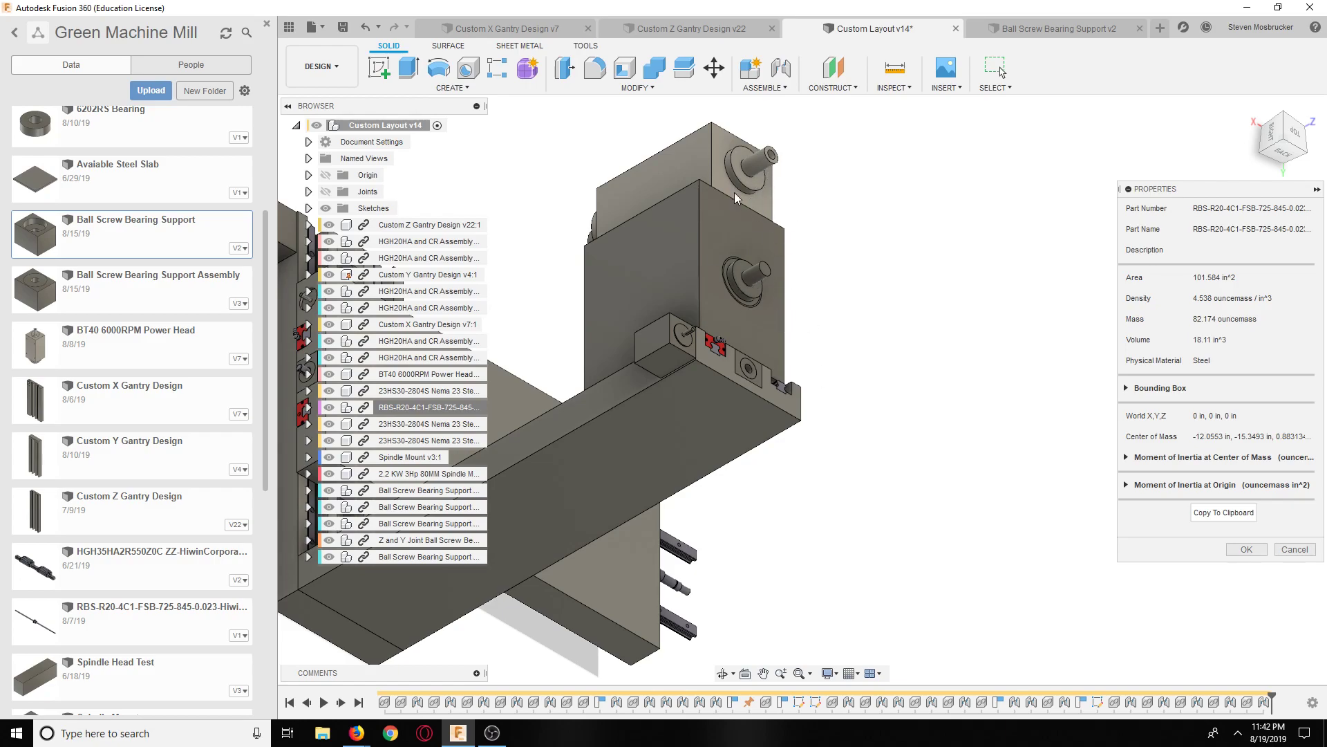
Step: Measure the diameter of the shaft protruding from the rear of the BT40 power head
{"action": "middle_click_drag", "start_coordinate": [951, 643], "coordinate": [1044, 636]}
{"action": "scroll", "coordinate": [984, 628], "scroll_direction": "down", "scroll_amount": 5}
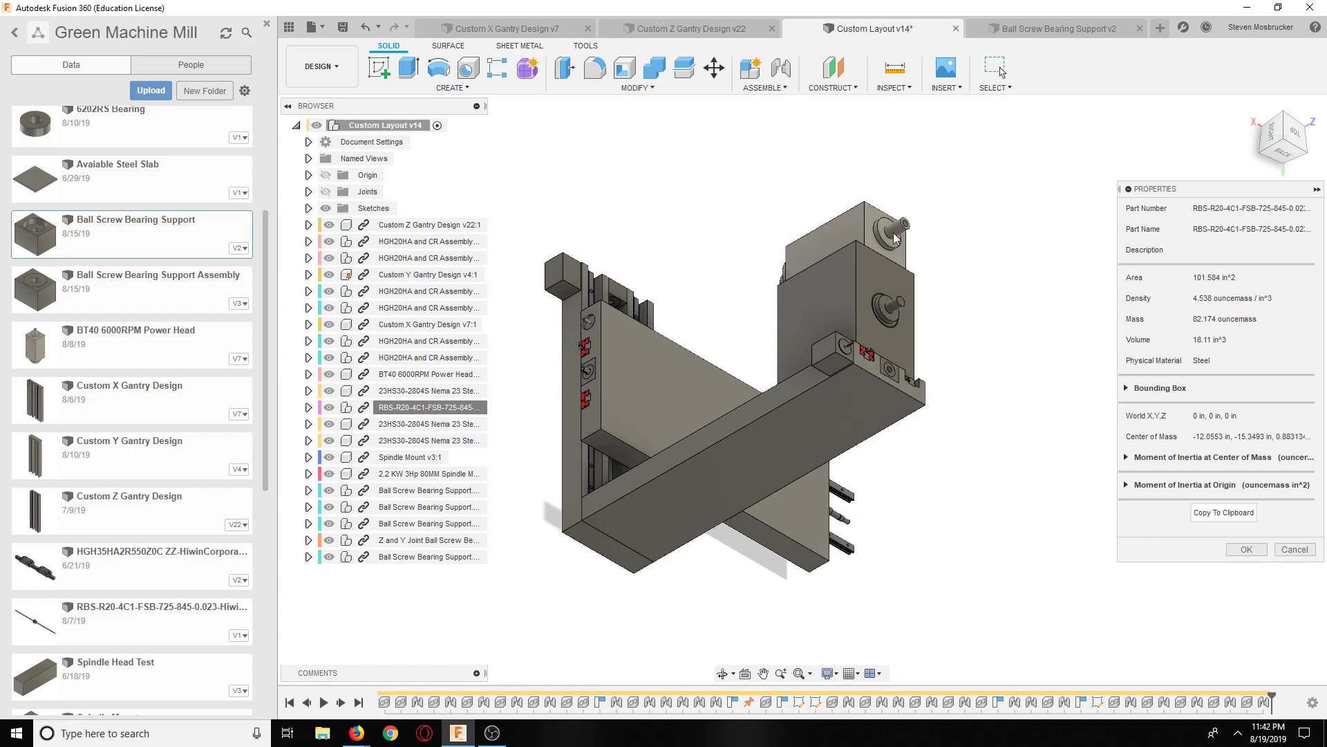
{"action": "scroll", "coordinate": [900, 226], "scroll_direction": "up", "scroll_amount": 5}
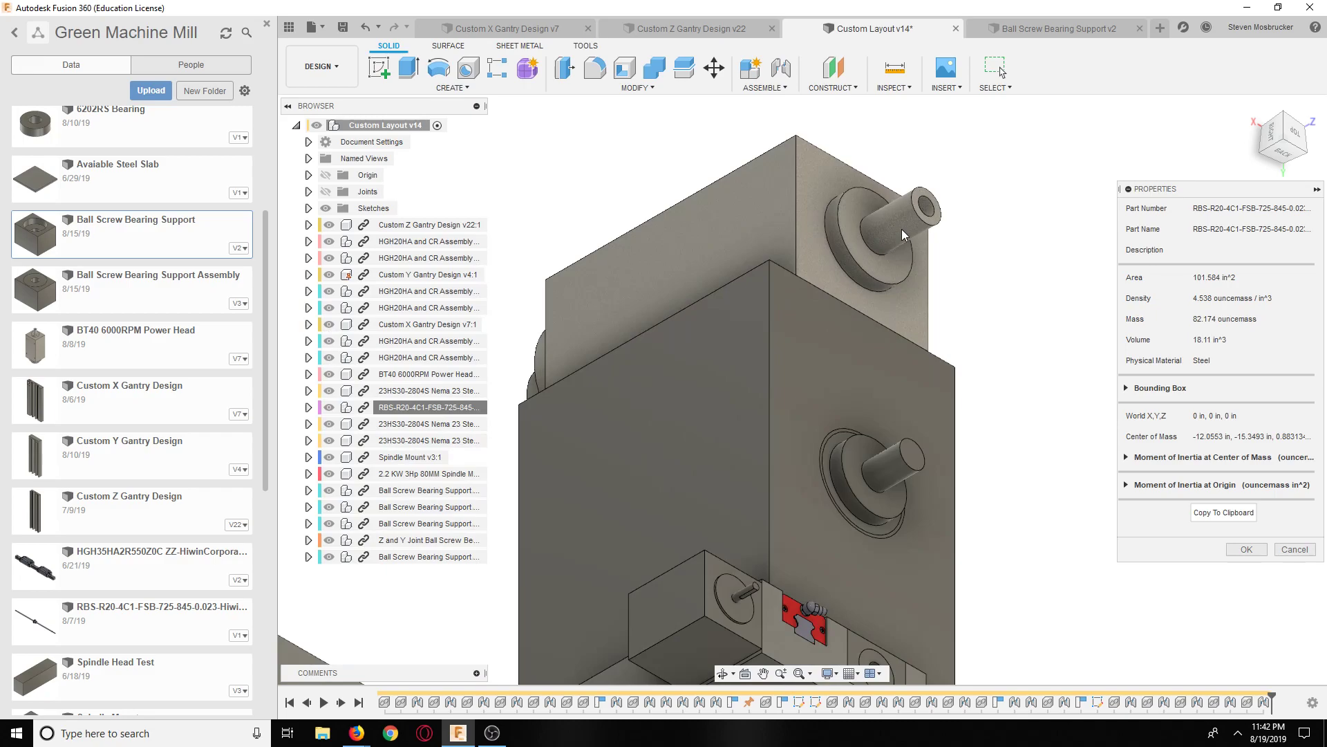
{"action": "left_click", "coordinate": [895, 67]}
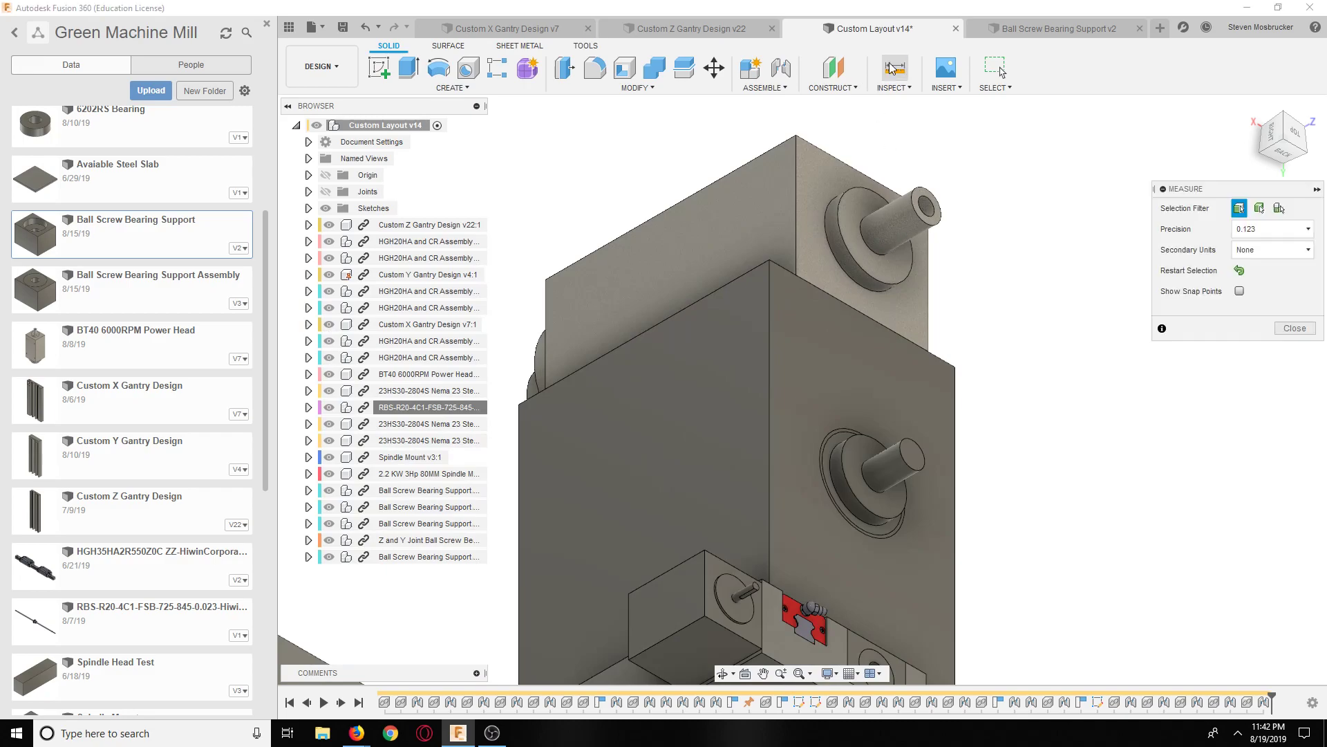
{"action": "left_click", "coordinate": [920, 236]}
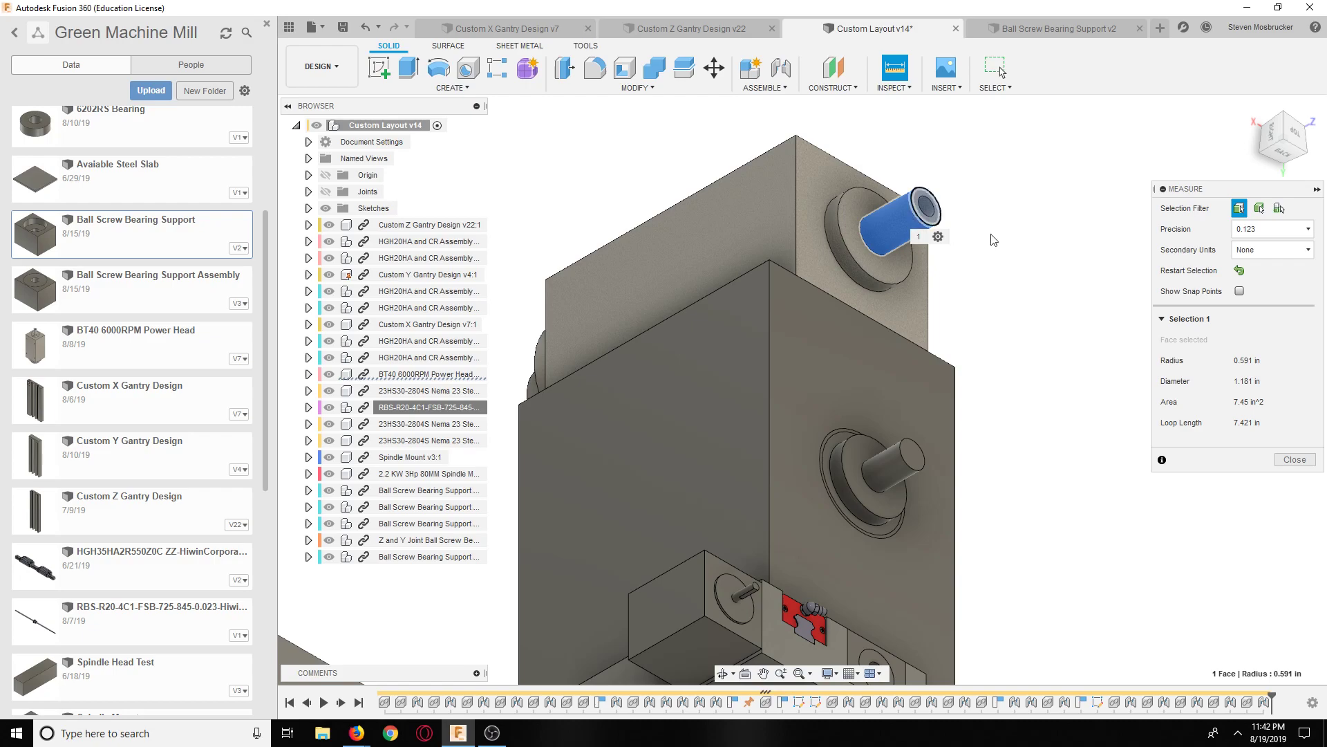
{"action": "scroll", "coordinate": [849, 333], "scroll_direction": "down", "scroll_amount": 5}
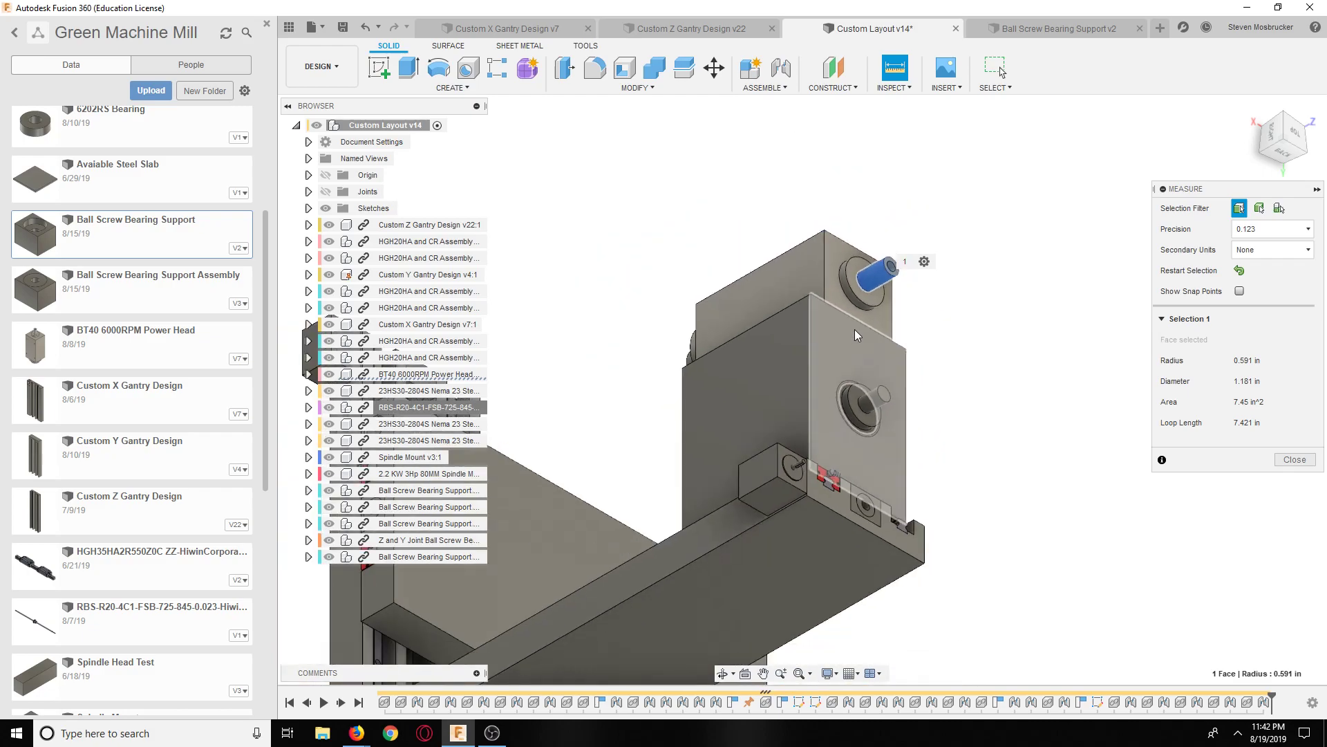
{"action": "left_click", "coordinate": [1287, 115]}
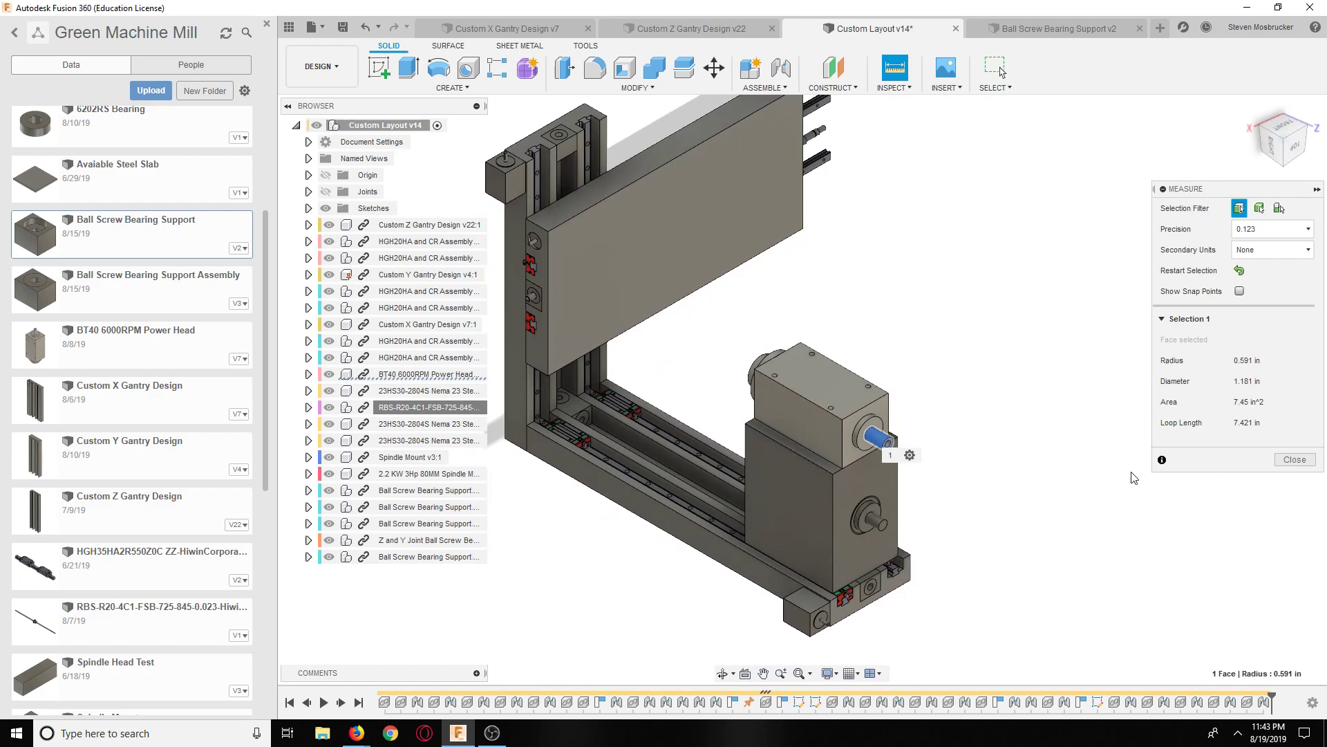
{"action": "left_click", "coordinate": [1294, 460]}
Step: Examine the end of the table with its rails and ball screw supports, and the column behind it, from several angles
{"action": "scroll", "coordinate": [631, 380], "scroll_direction": "up", "scroll_amount": 10}
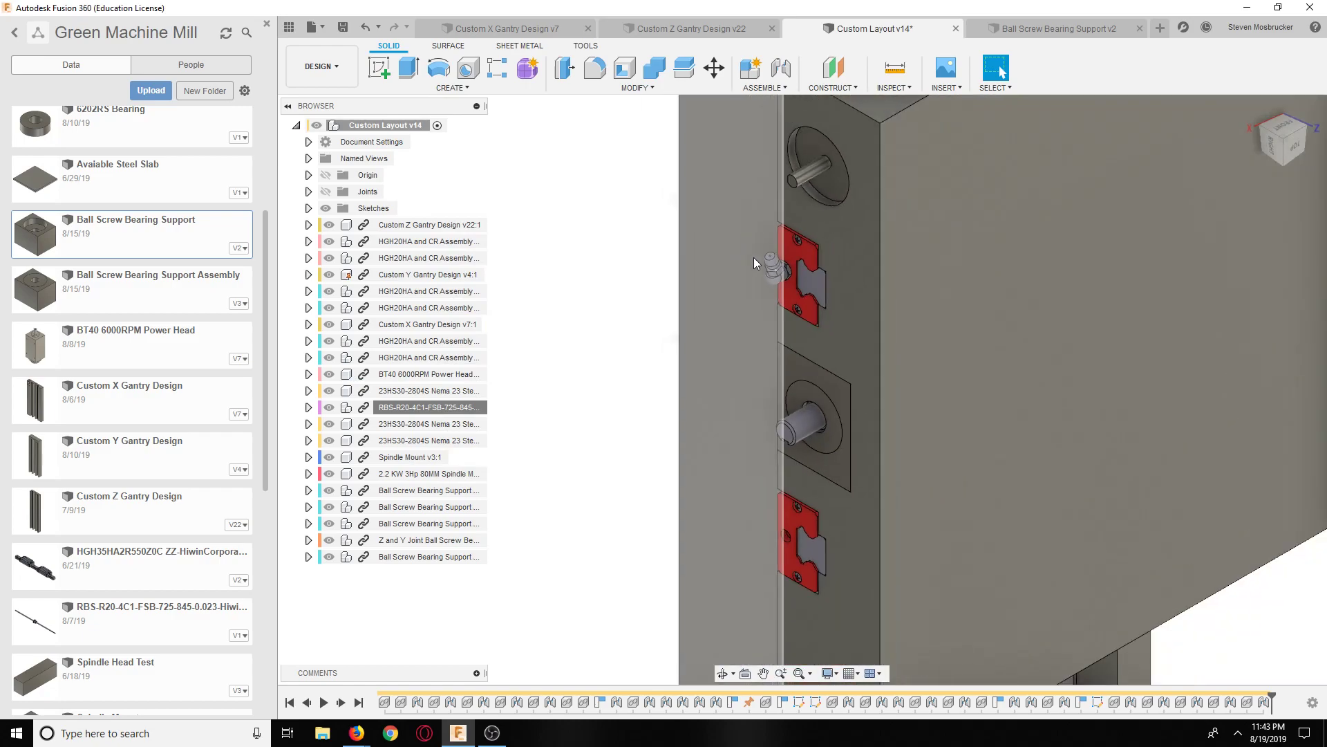
{"action": "scroll", "coordinate": [754, 257], "scroll_direction": "down", "scroll_amount": 10}
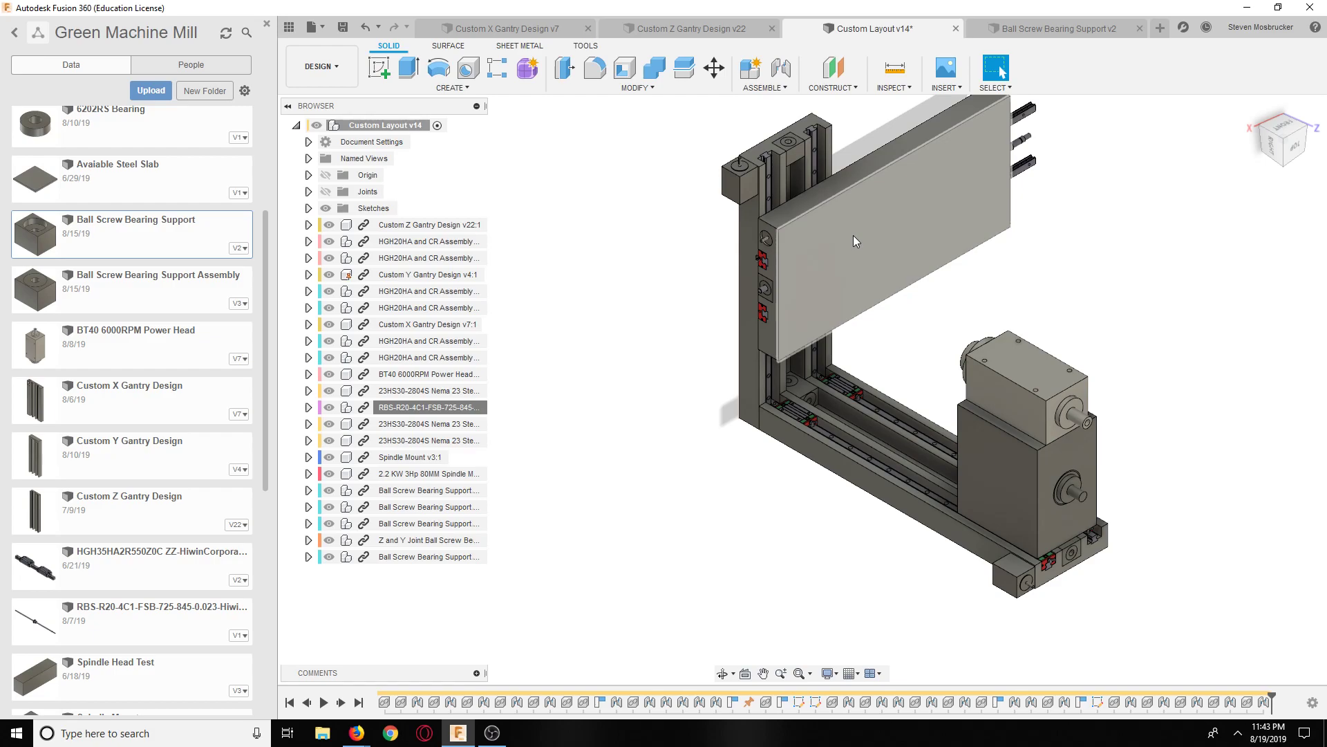
{"action": "scroll", "coordinate": [860, 246], "scroll_direction": "up", "scroll_amount": 8}
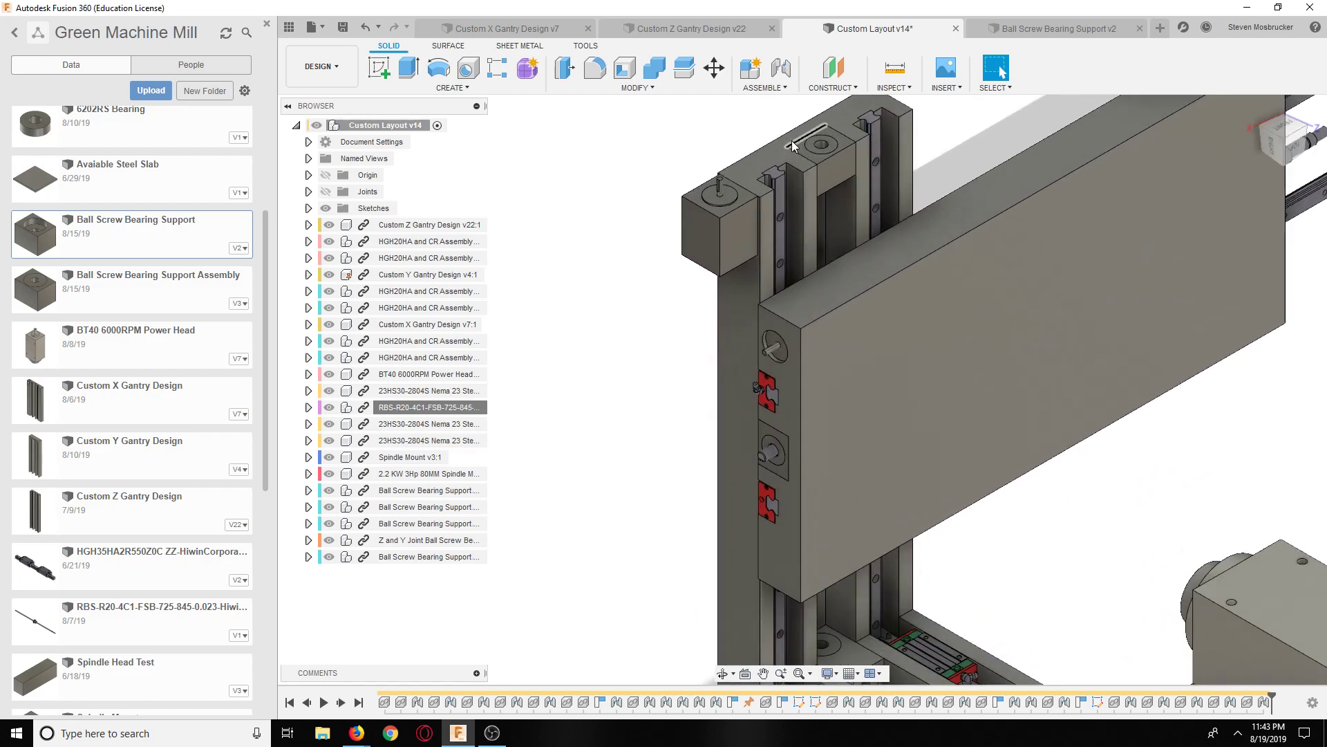
{"action": "scroll", "coordinate": [837, 188], "scroll_direction": "down", "scroll_amount": 5}
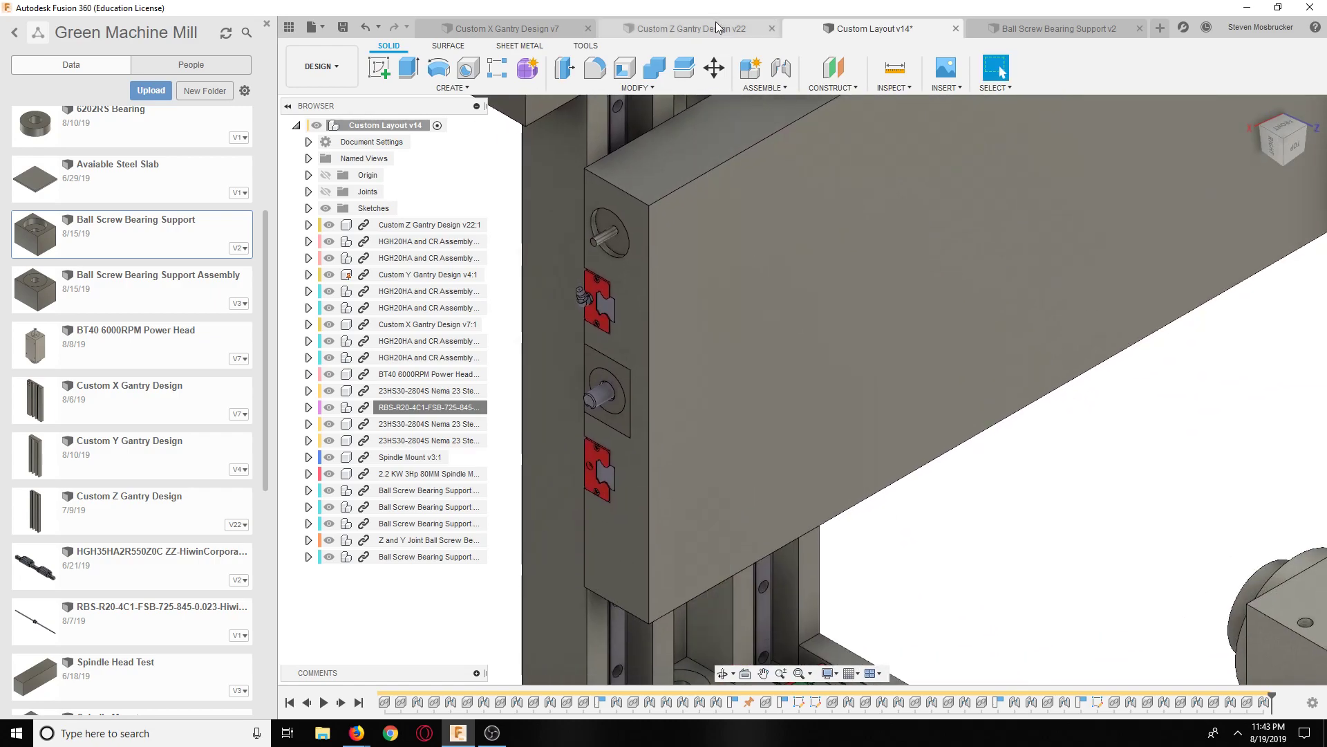
{"action": "scroll", "coordinate": [658, 366], "scroll_direction": "down", "scroll_amount": 3}
{"action": "scroll", "coordinate": [720, 371], "scroll_direction": "up", "scroll_amount": 3}
{"action": "scroll", "coordinate": [810, 226], "scroll_direction": "down", "scroll_amount": 2}
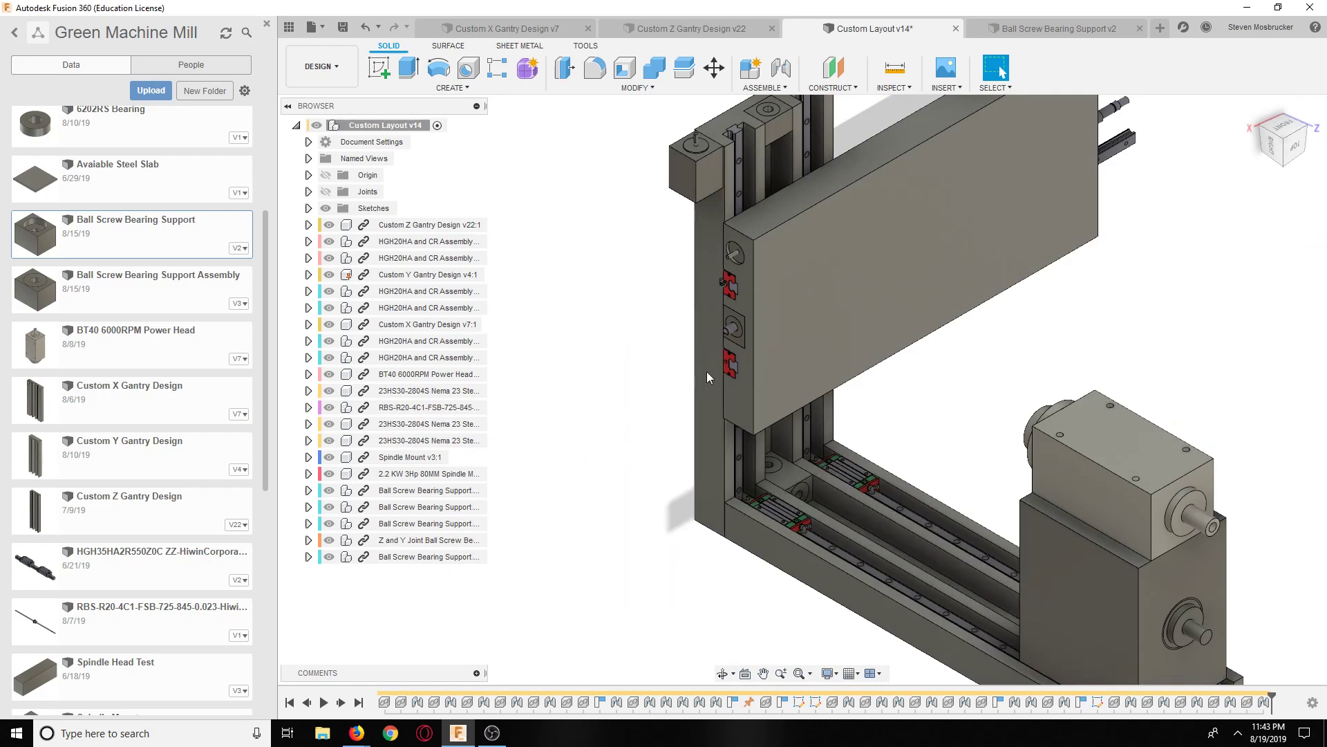
{"action": "left_click", "coordinate": [722, 673]}
{"action": "left_click_drag", "start_coordinate": [795, 484], "coordinate": [1096, 268]}
{"action": "left_click_drag", "start_coordinate": [1000, 72], "coordinate": [1078, 207]}
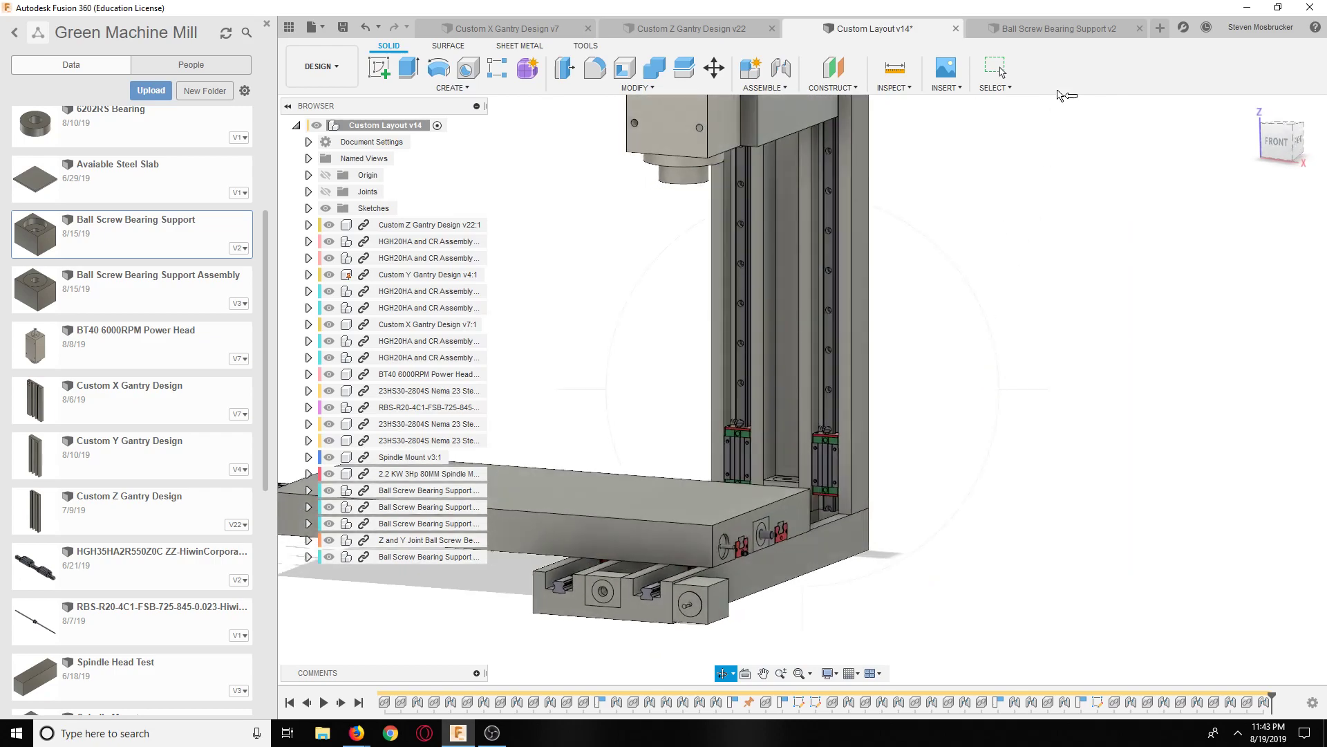
Step: Create a new empty design, and open the RBS-R20-4C1-FSB-725-845 ball screw to view it end-on before returning to the new design
{"action": "left_click", "coordinate": [1160, 28]}
{"action": "scroll", "coordinate": [128, 415], "scroll_direction": "down", "scroll_amount": 4}
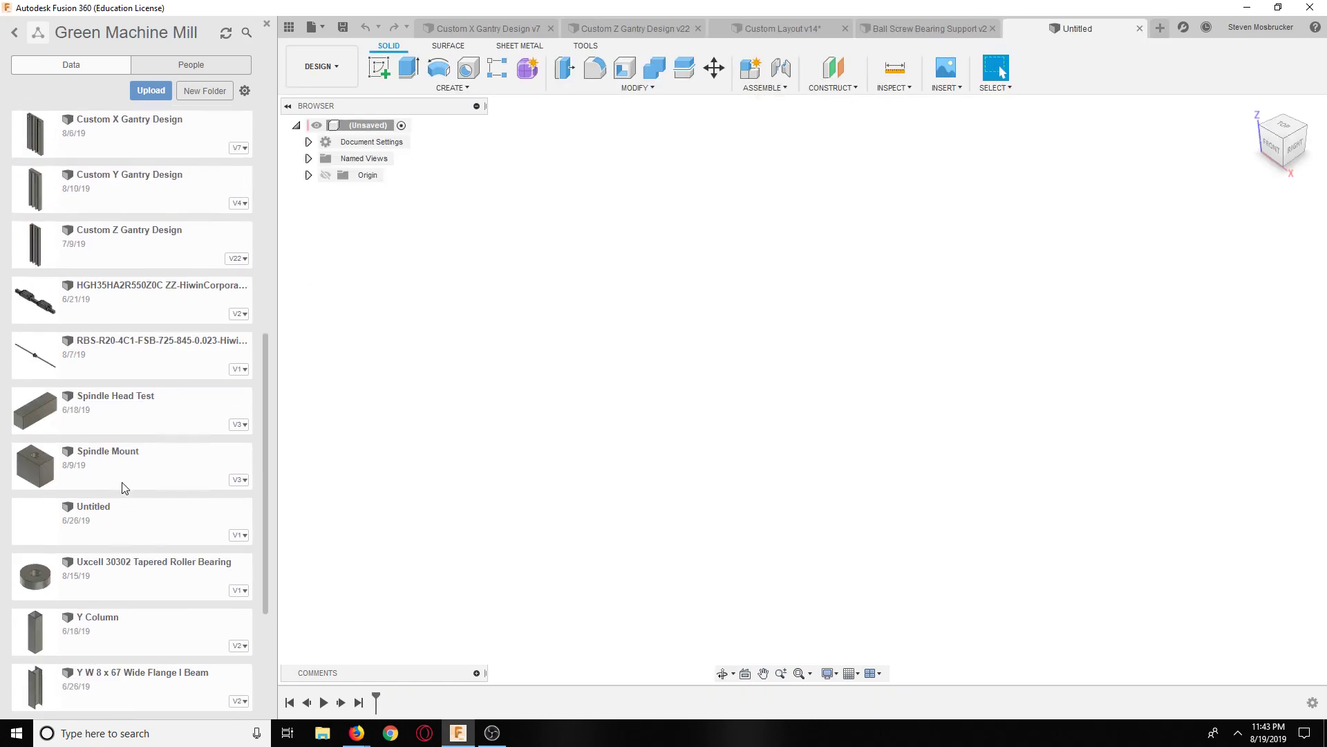
{"action": "double_click", "coordinate": [142, 352]}
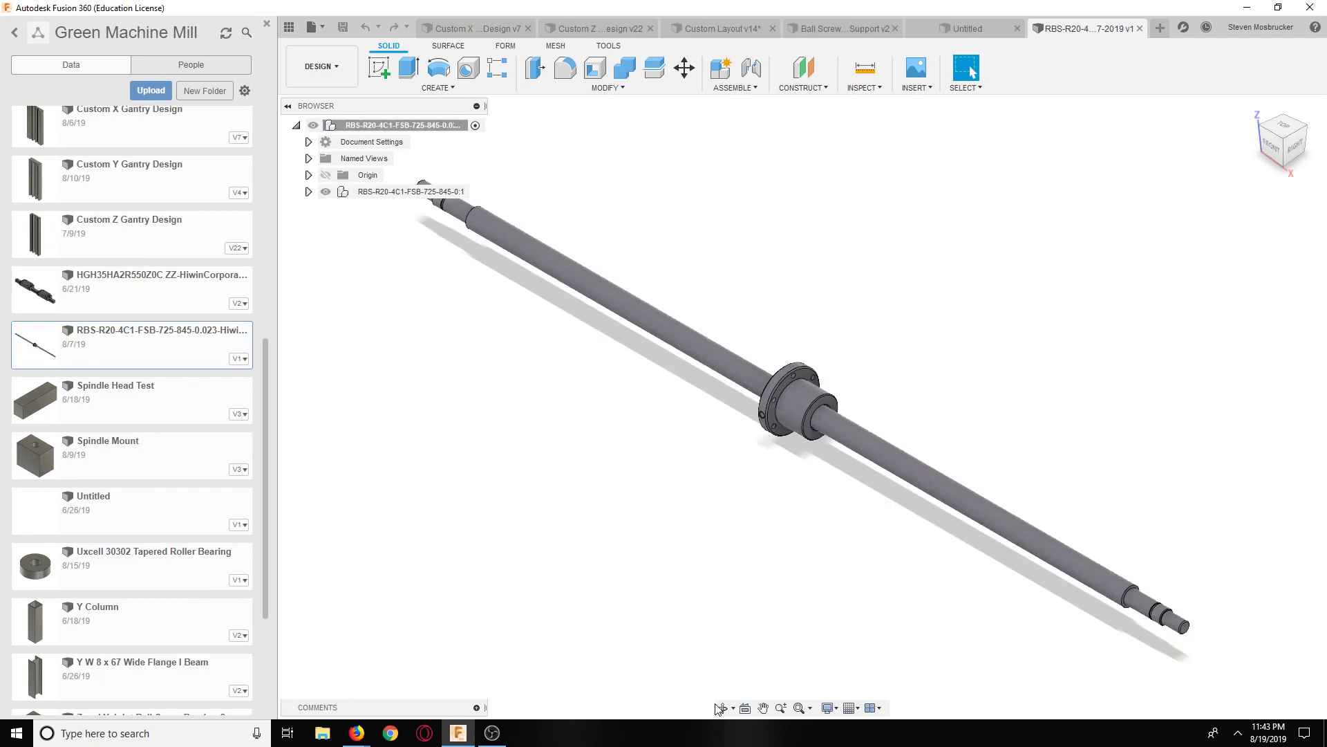
{"action": "left_click", "coordinate": [719, 707]}
{"action": "left_click_drag", "start_coordinate": [782, 566], "coordinate": [793, 444]}
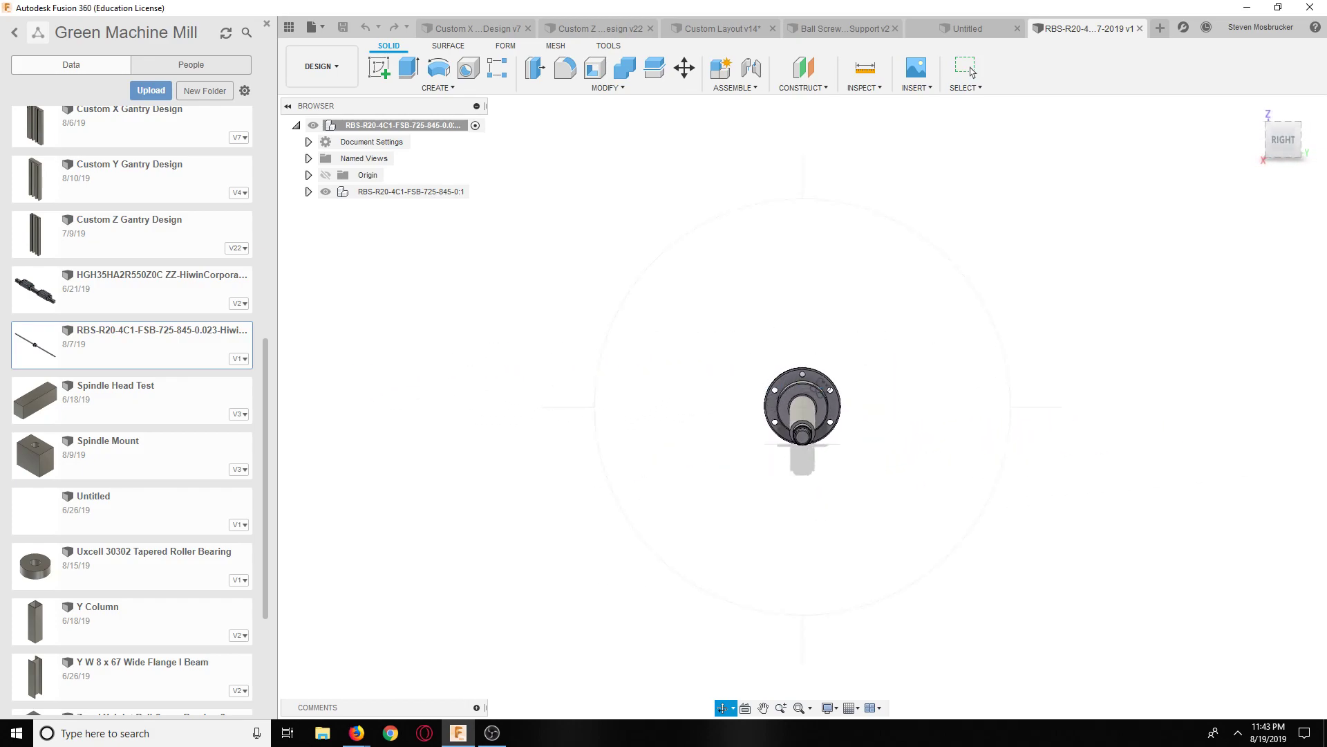
{"action": "left_click", "coordinate": [1019, 36]}
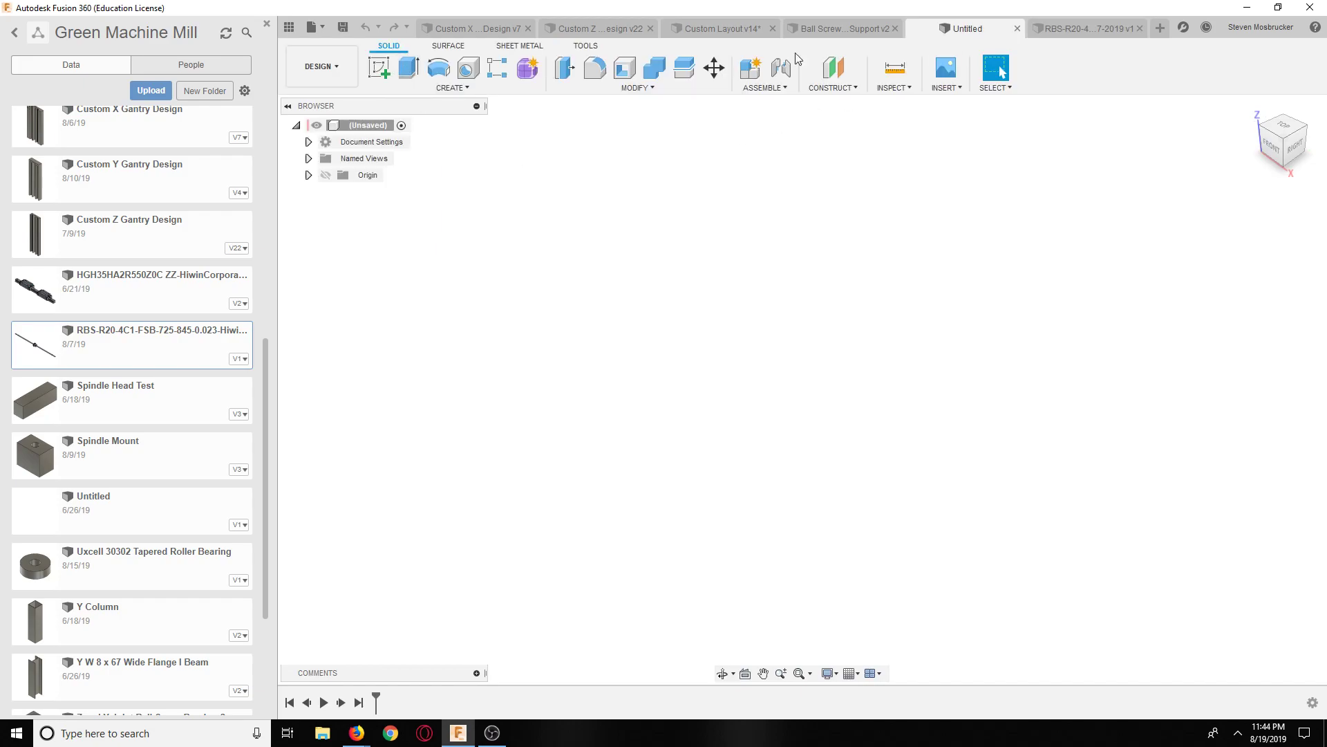
Step: Start a sketch on the horizontal origin plane and begin a corner rectangle at the origin
{"action": "left_click", "coordinate": [379, 72]}
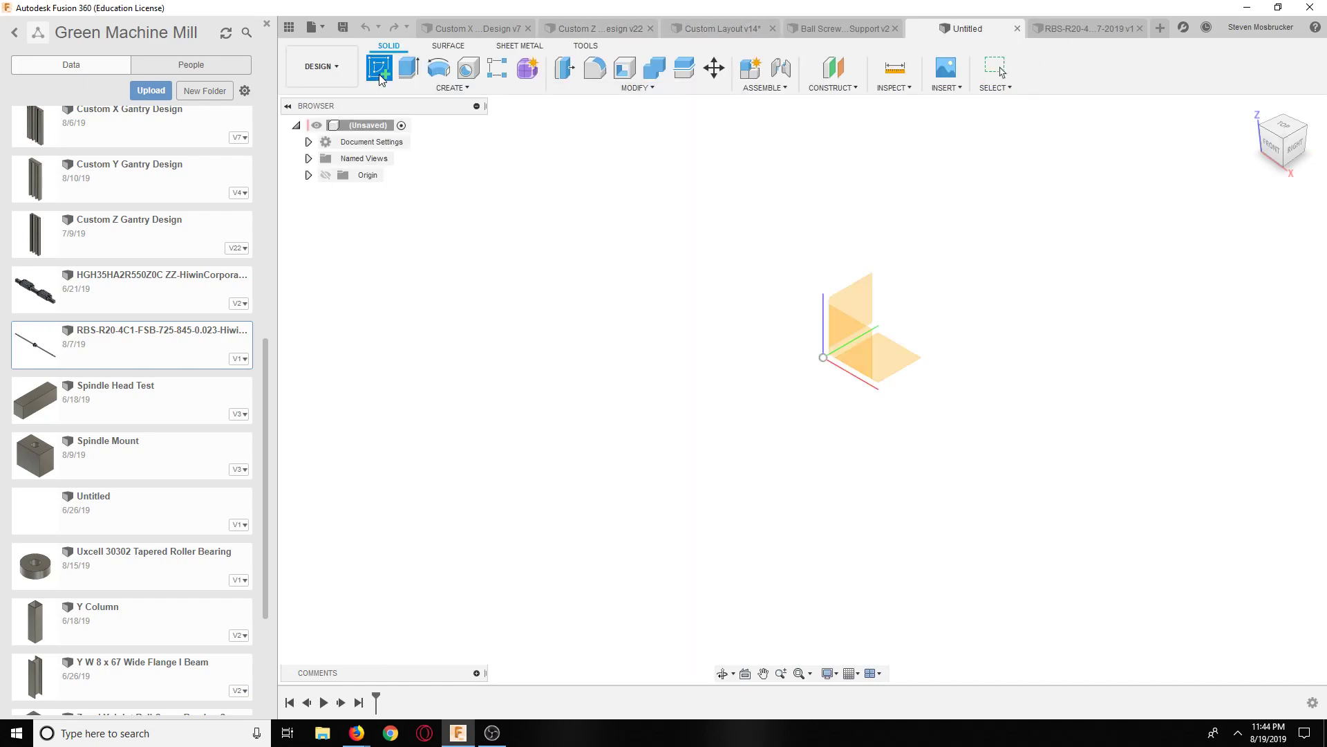
{"action": "left_click", "coordinate": [880, 351]}
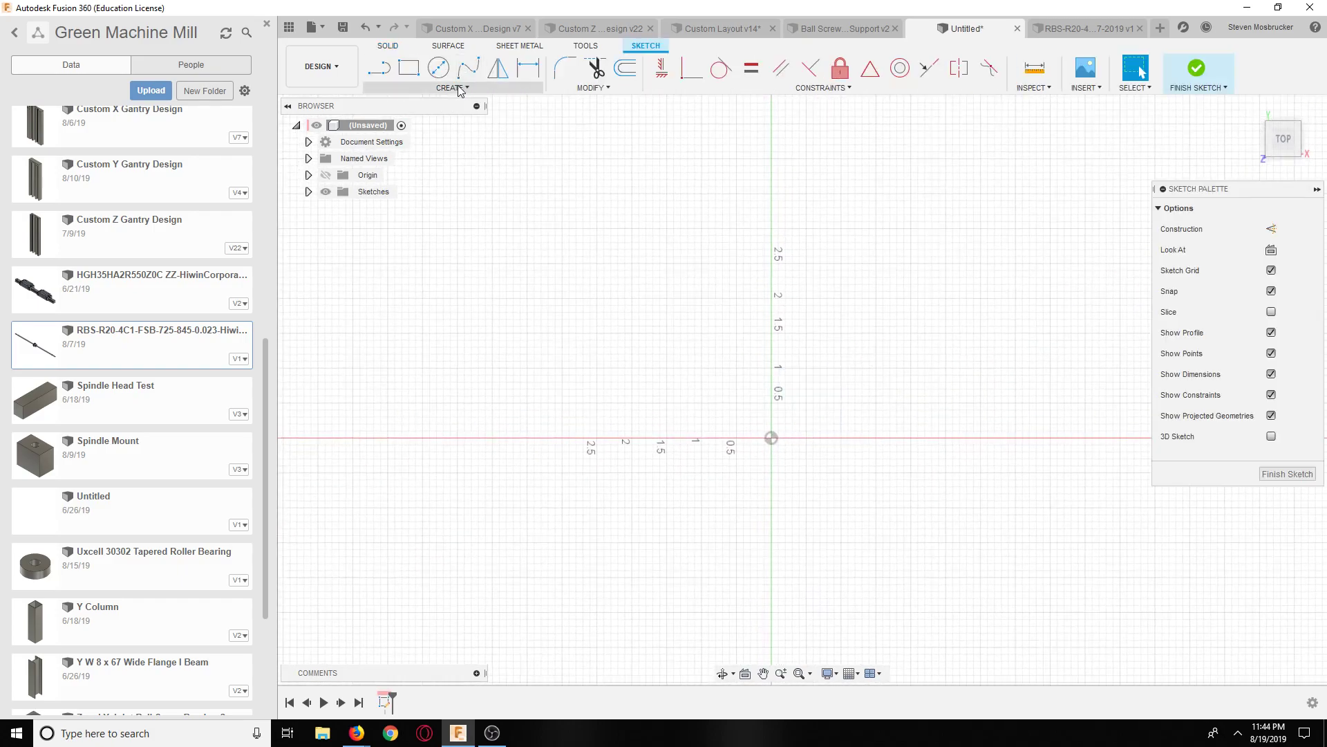
{"action": "left_click", "coordinate": [409, 67]}
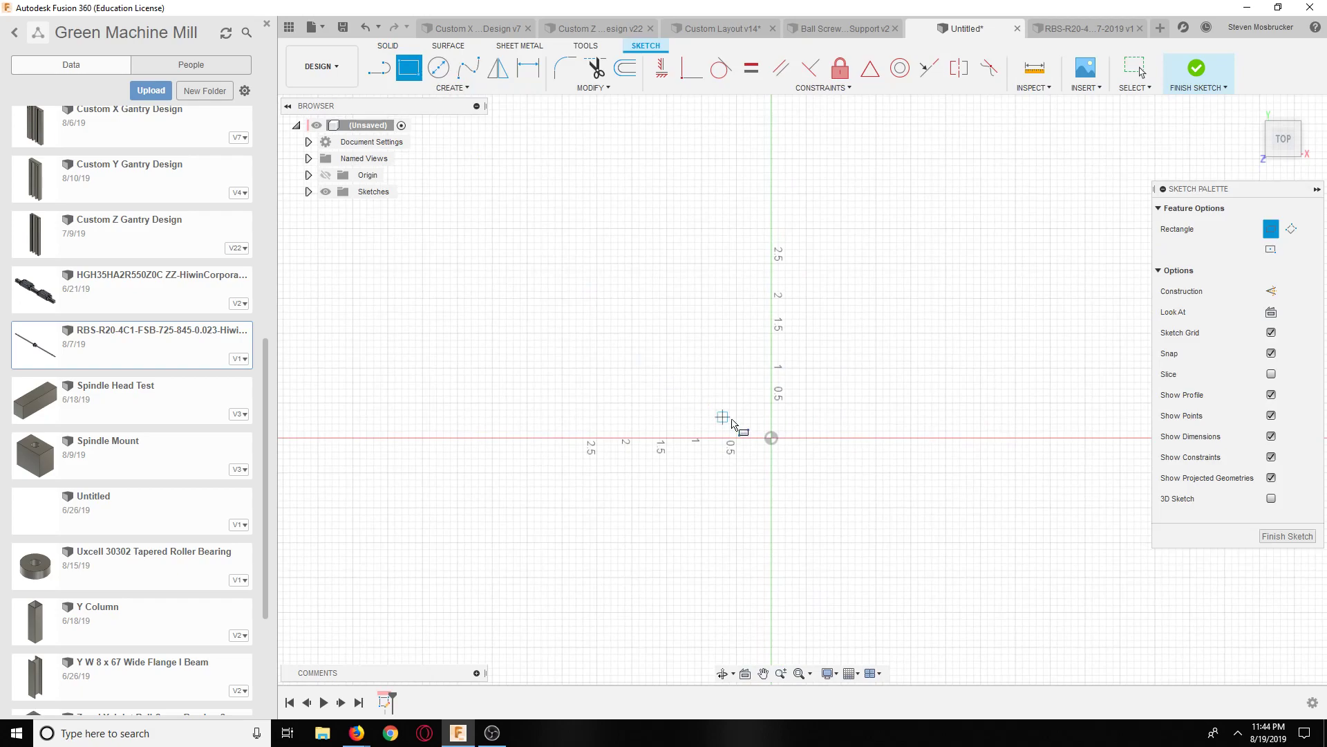
{"action": "left_click", "coordinate": [771, 436]}
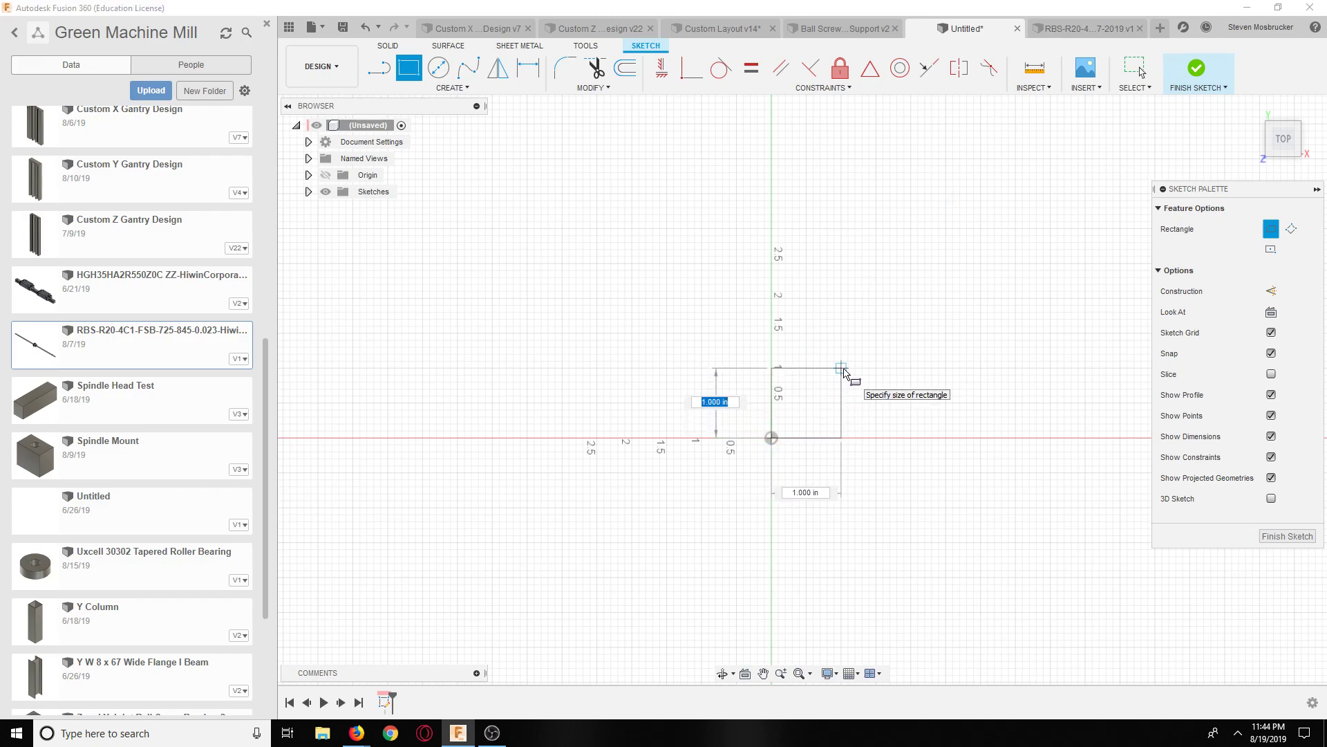
{"action": "key", "text": "Tab"}
{"action": "key", "text": "BackSpace"}
{"action": "type", "text": ".125"}
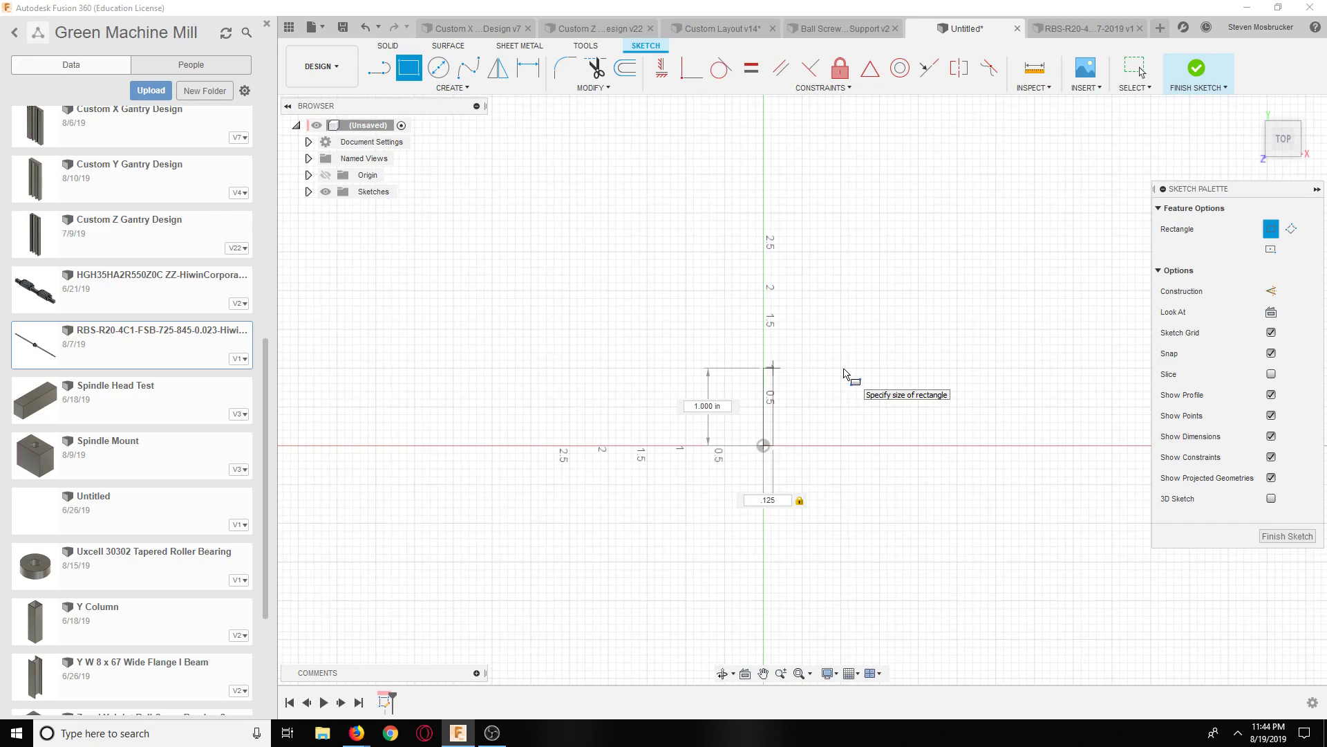
{"action": "key", "text": "Return"}
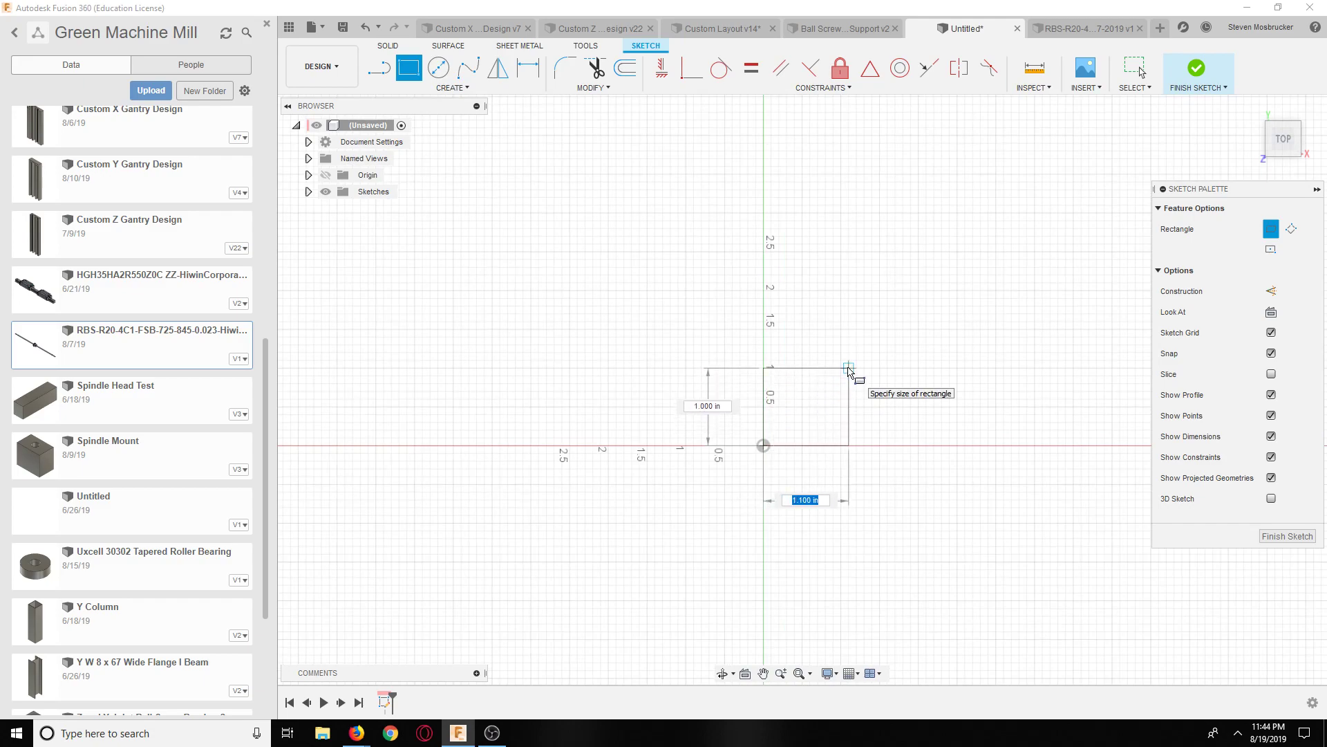
Step: Complete the rectangle with a width of 1 in and a height of 1 in
{"action": "type", "text": "1"}
{"action": "key", "text": "Tab"}
{"action": "type", "text": "1"}
{"action": "key", "text": "Tab"}
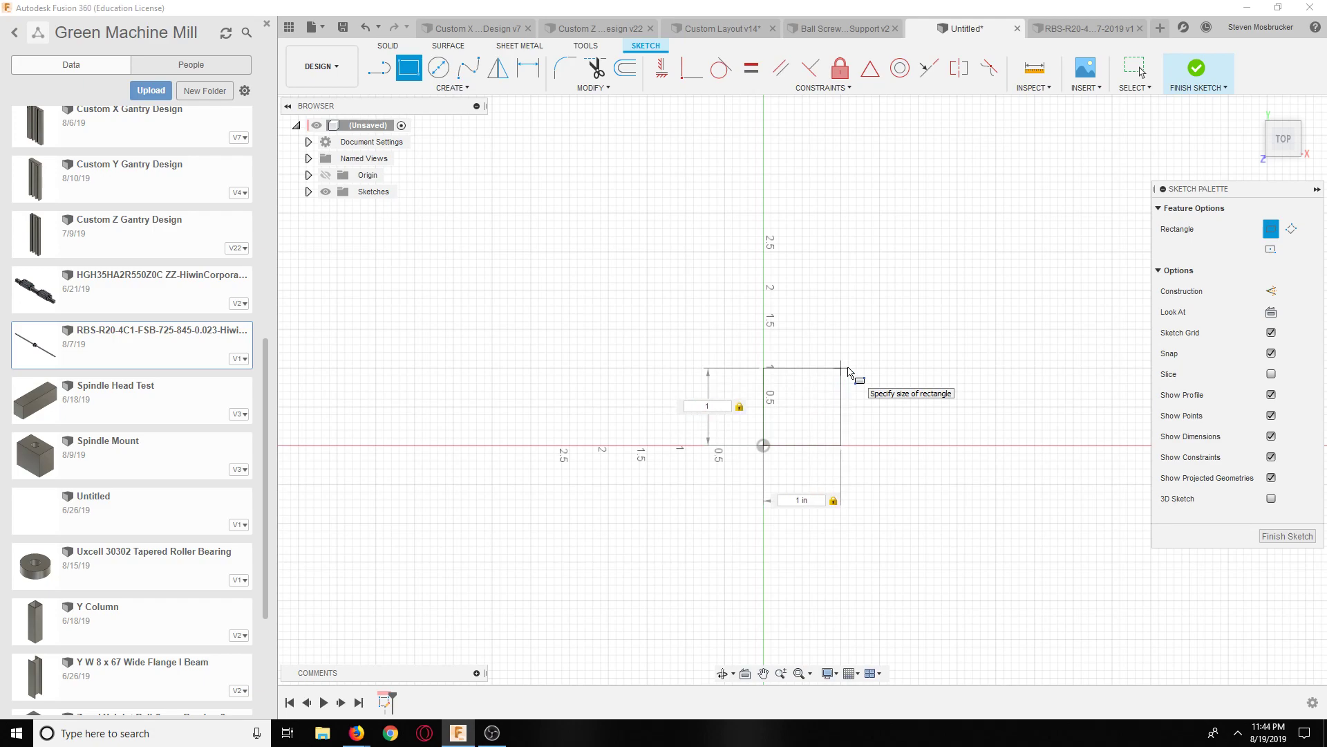
{"action": "key", "text": "Return"}
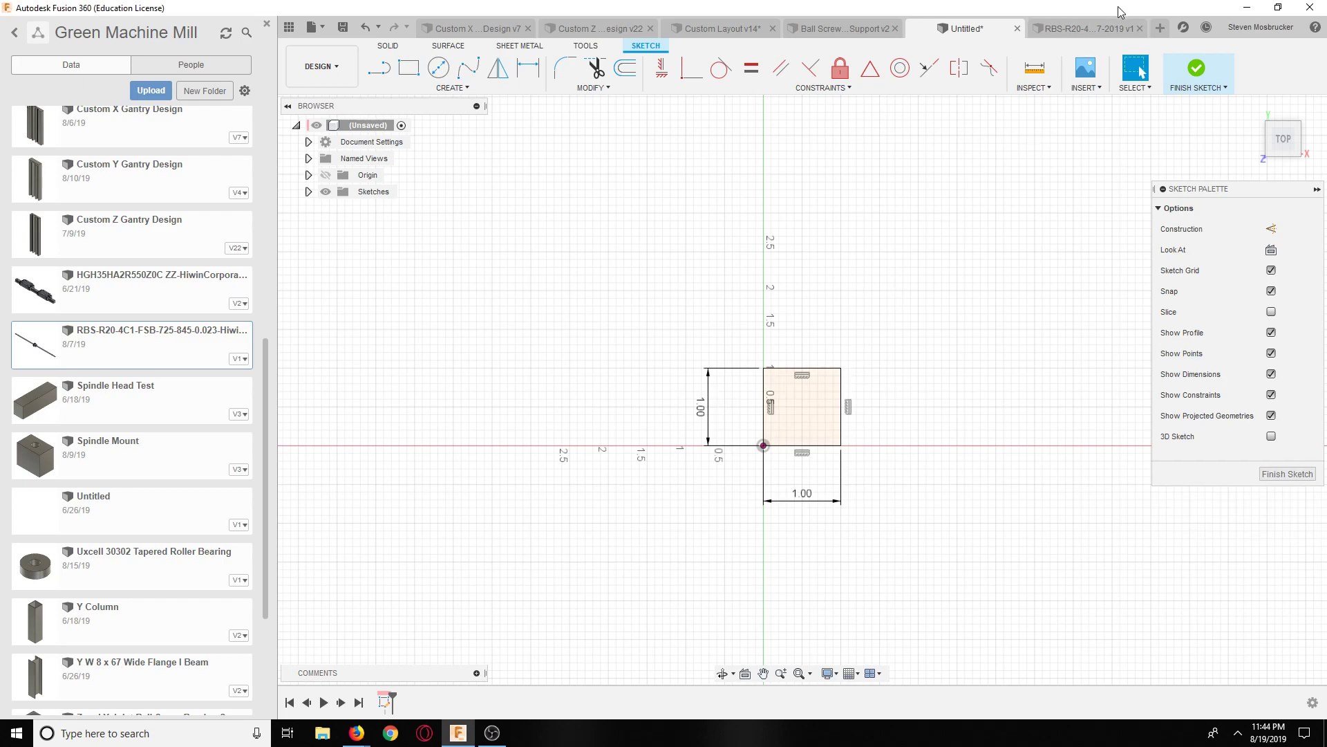
Step: In the Custom Layout assembly, measure the upper edge of the bearing support around the ball screw at the table end
{"action": "left_click", "coordinate": [681, 30]}
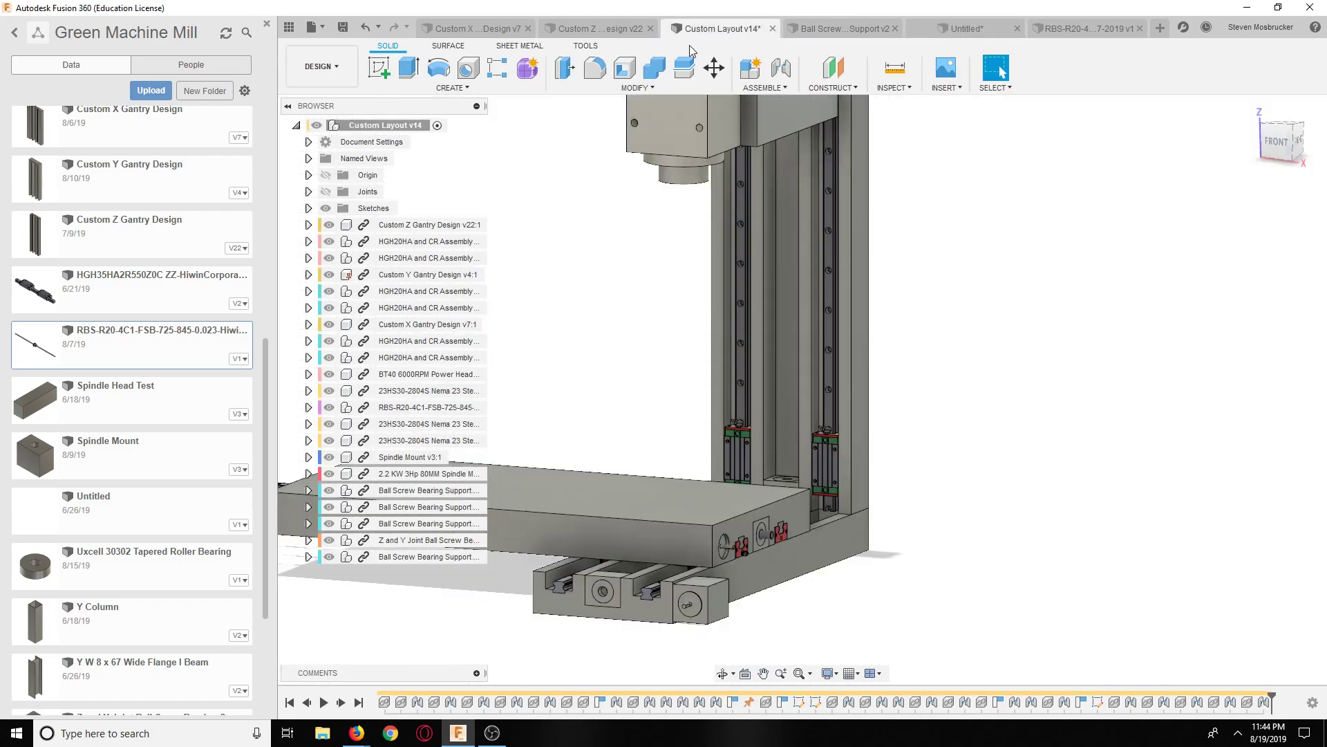
{"action": "key", "text": "i"}
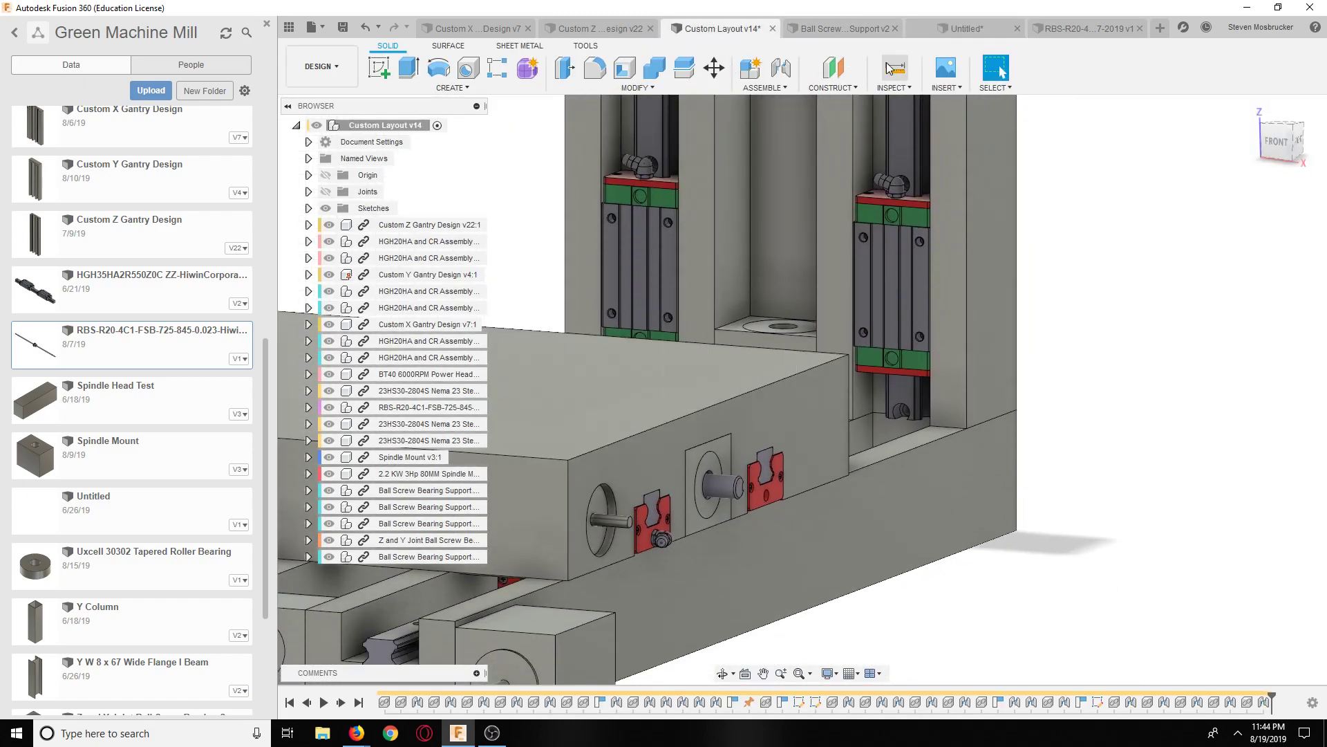
{"action": "scroll", "coordinate": [767, 484], "scroll_direction": "up", "scroll_amount": 5}
{"action": "left_click", "coordinate": [663, 418]}
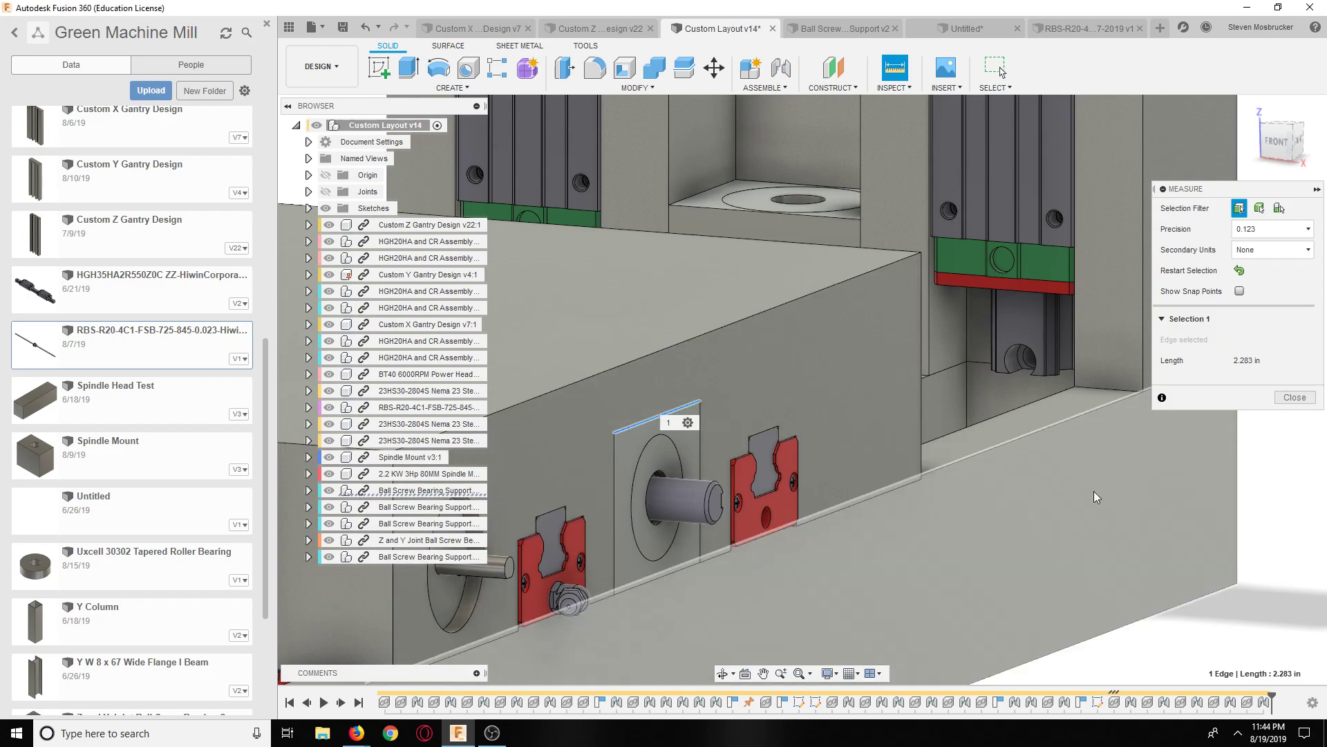
{"action": "left_click", "coordinate": [1305, 403]}
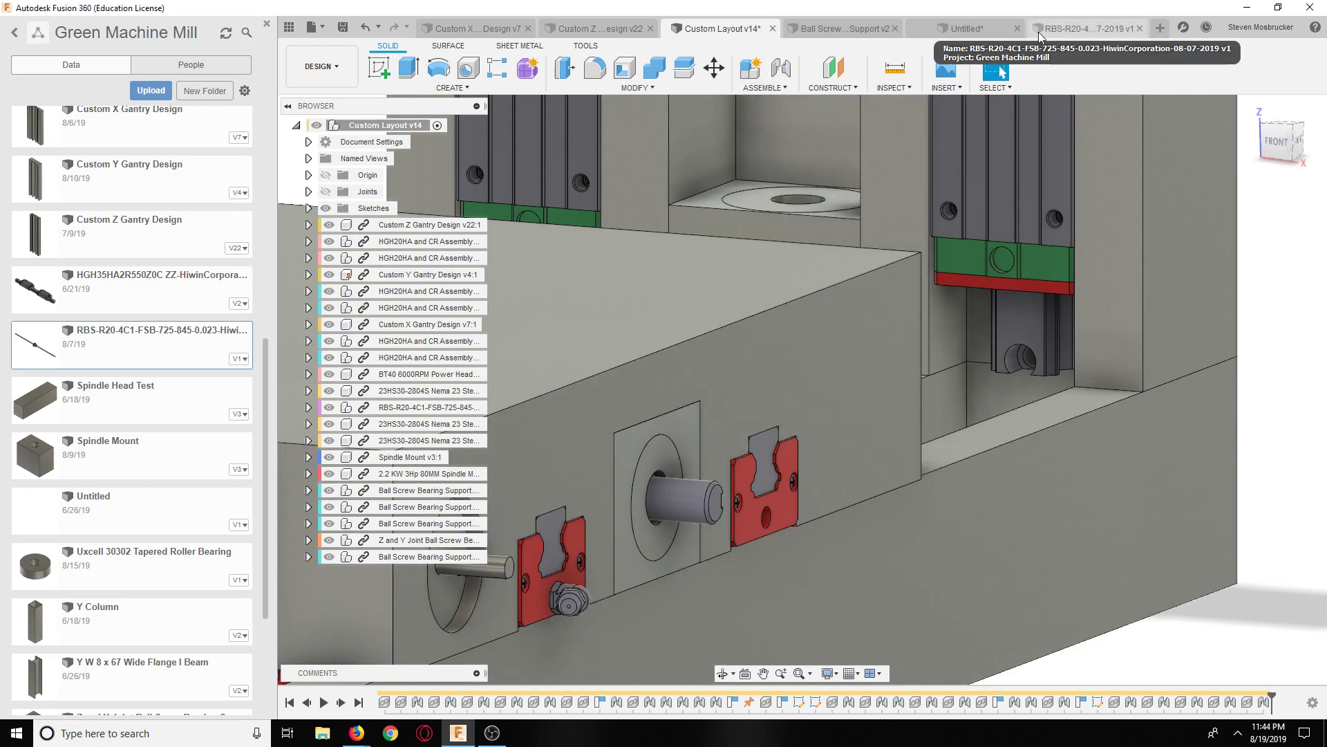
Step: Back in the untitled design, set both the height and the width of the sketched rectangle to 2.283 in
{"action": "left_click", "coordinate": [972, 18]}
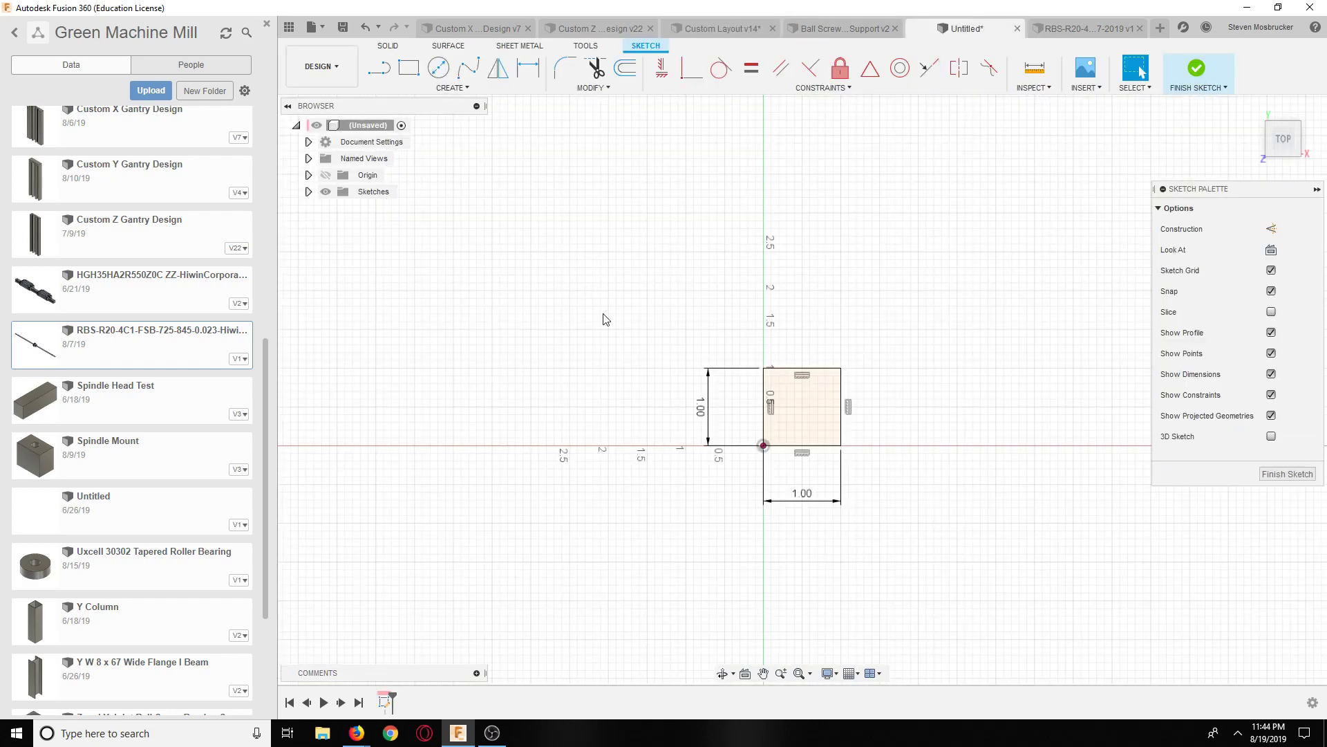
{"action": "left_click", "coordinate": [711, 405]}
{"action": "type", "text": "2.283"}
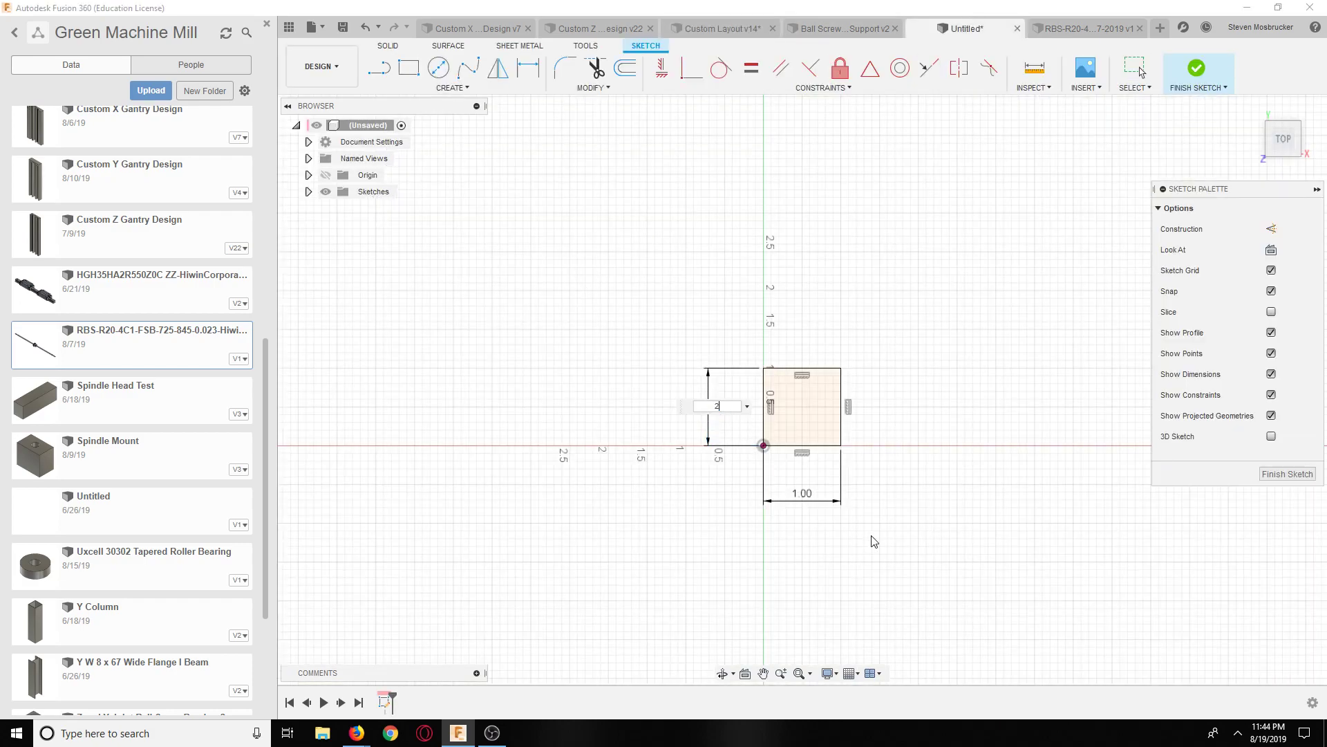
{"action": "double_click", "coordinate": [825, 500]}
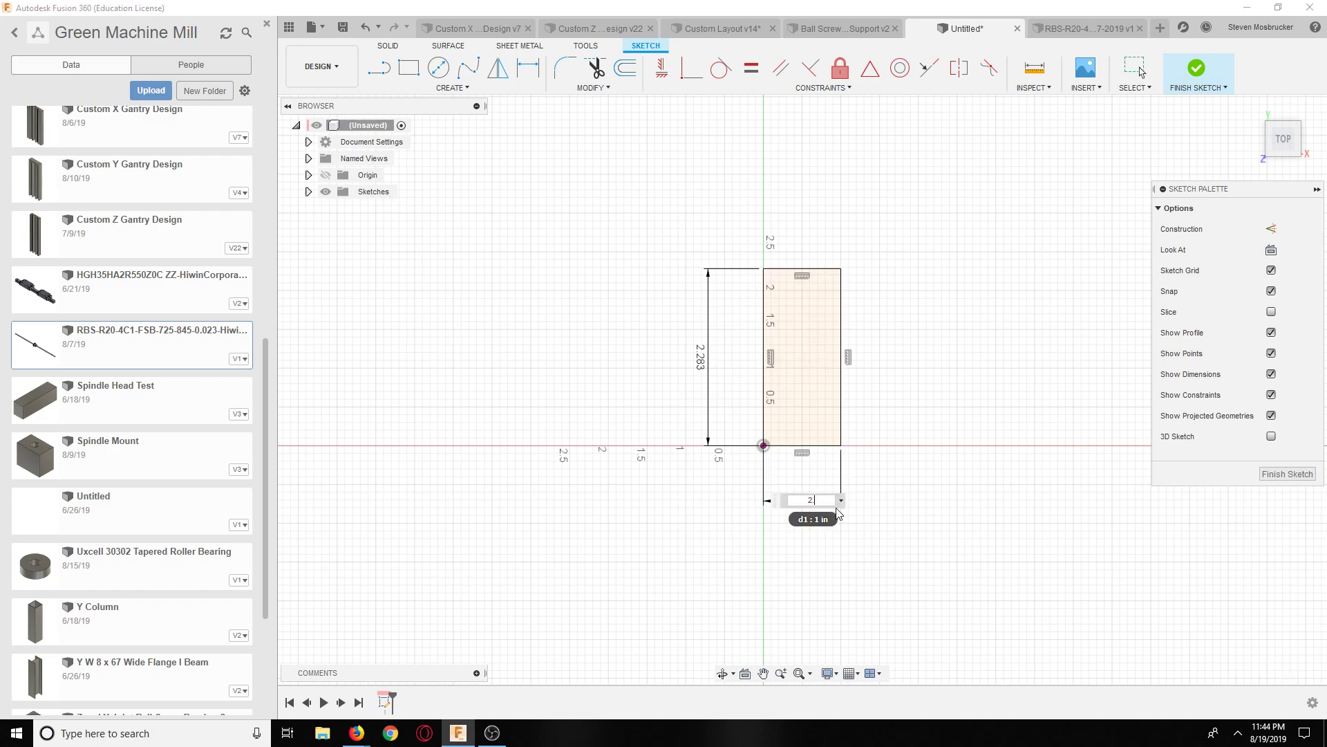
{"action": "key", "text": "Return"}
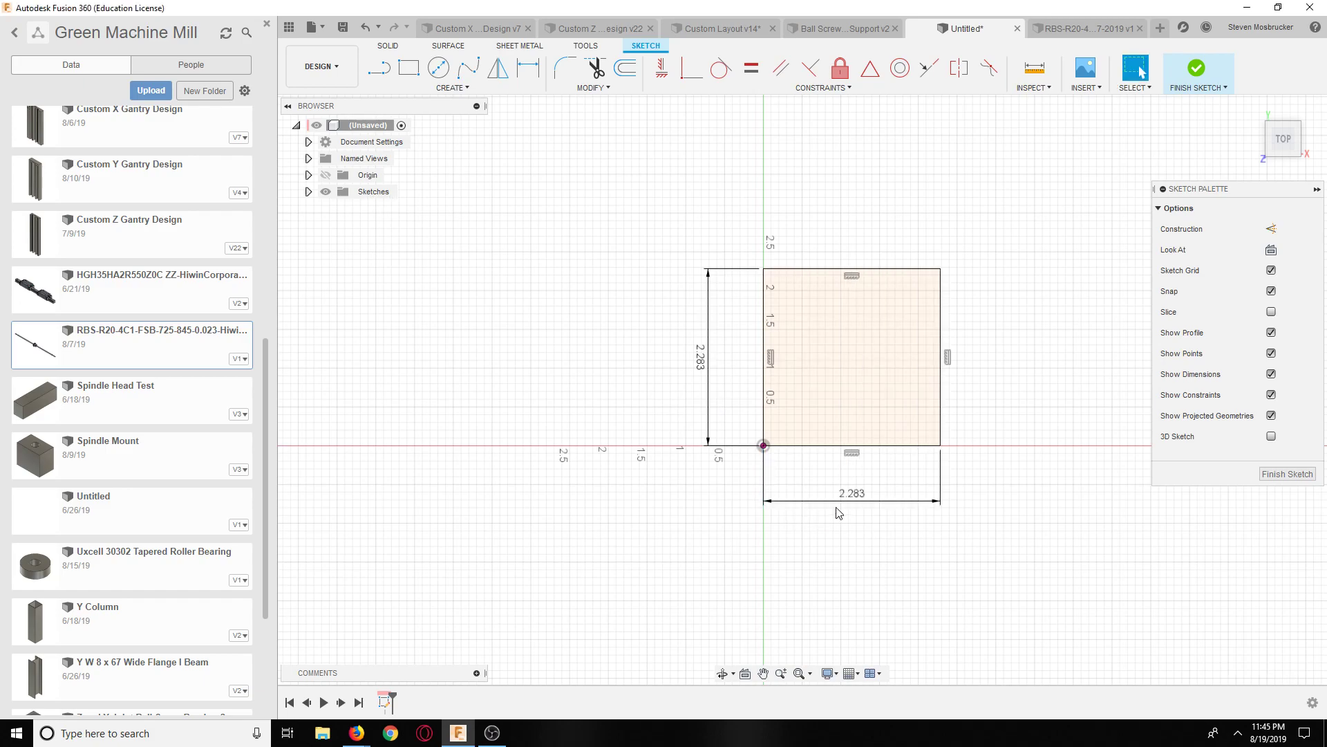
Step: Check the end view of the ball screw design and return to the Custom Layout assembly
{"action": "left_click", "coordinate": [1050, 31]}
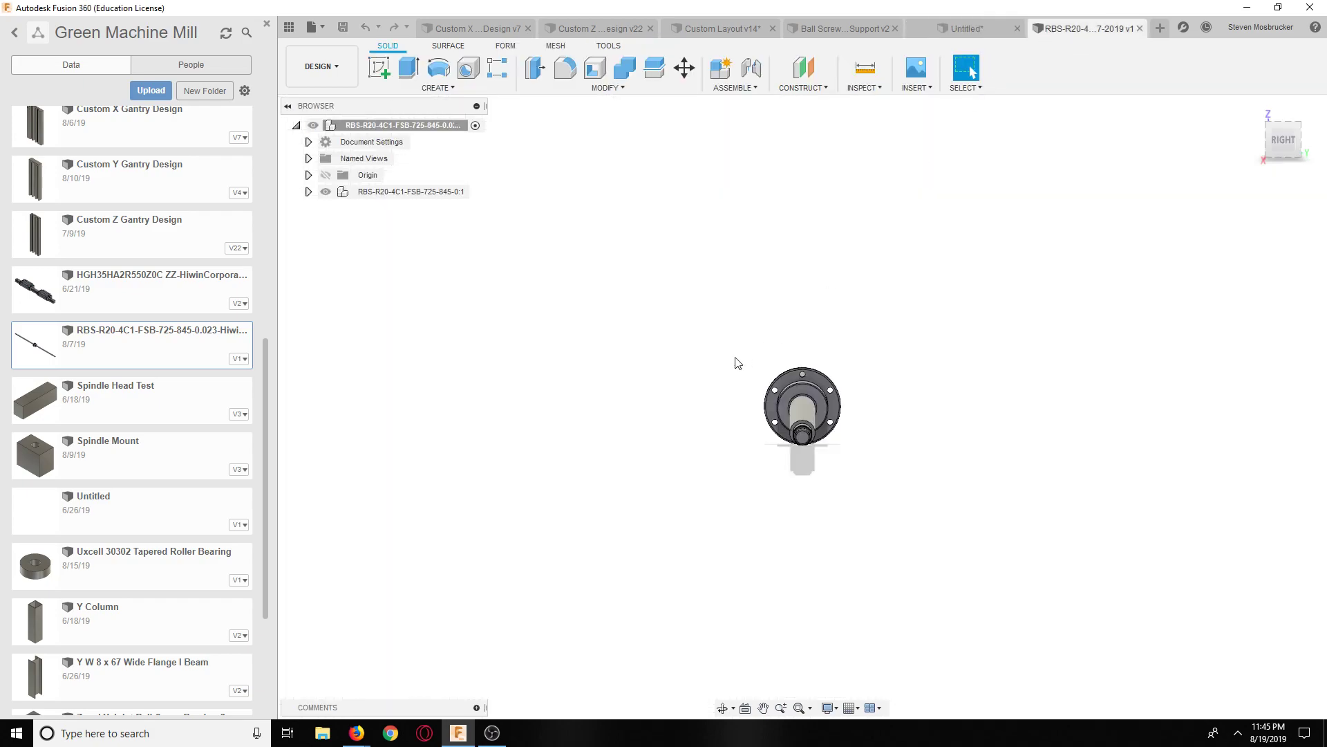
{"action": "left_click", "coordinate": [909, 33]}
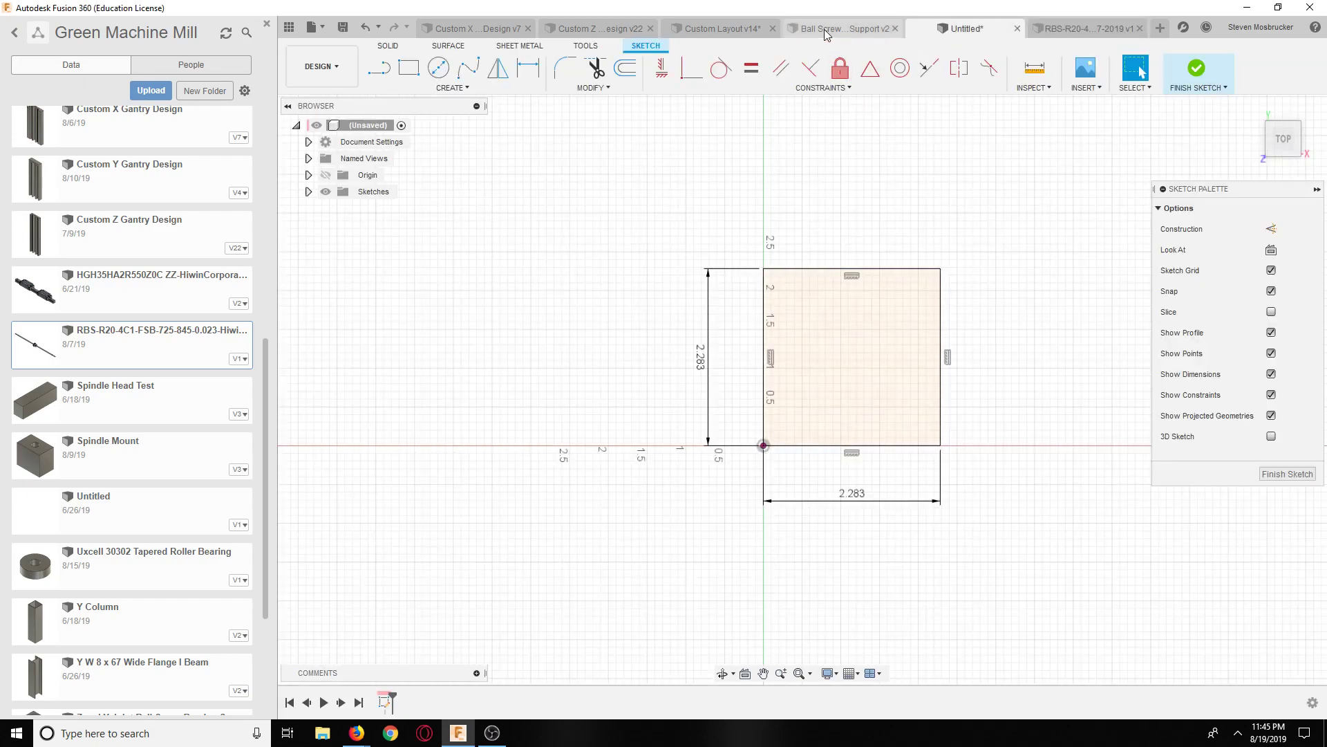
{"action": "left_click", "coordinate": [824, 29]}
{"action": "left_click", "coordinate": [684, 28]}
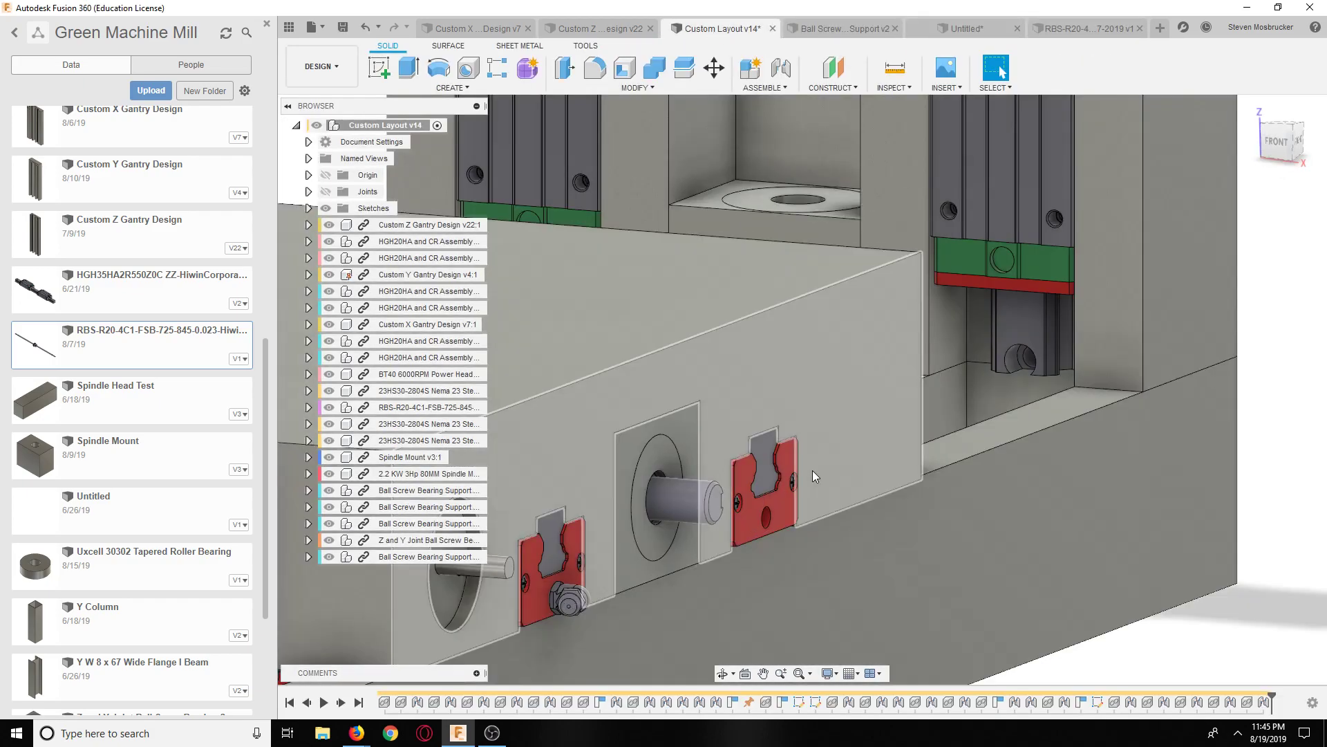
Step: Hide the last ball screw bearing support component in the assembly and view the ball screw end squarely from the left side
{"action": "left_click", "coordinate": [722, 674]}
{"action": "left_click_drag", "start_coordinate": [763, 553], "coordinate": [907, 539]}
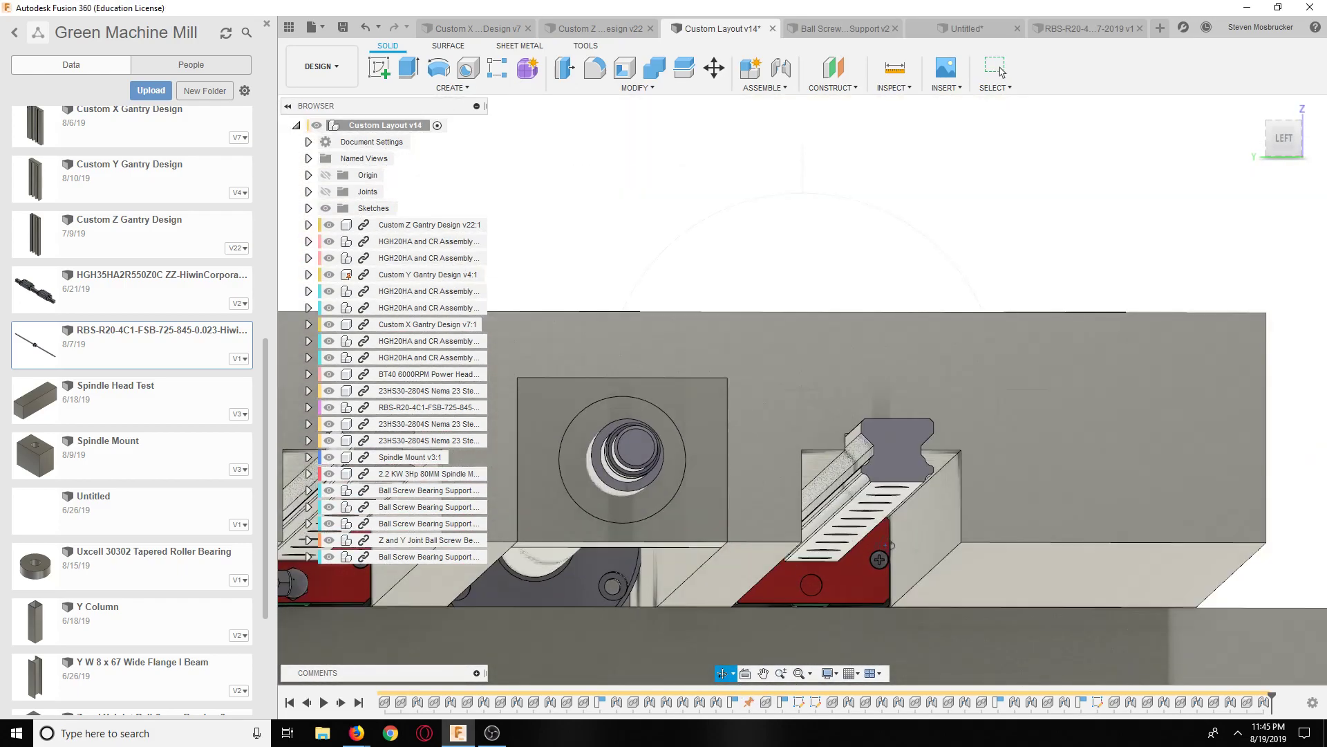
{"action": "key", "text": "Escape"}
{"action": "middle_click_drag", "start_coordinate": [891, 525], "coordinate": [860, 429]}
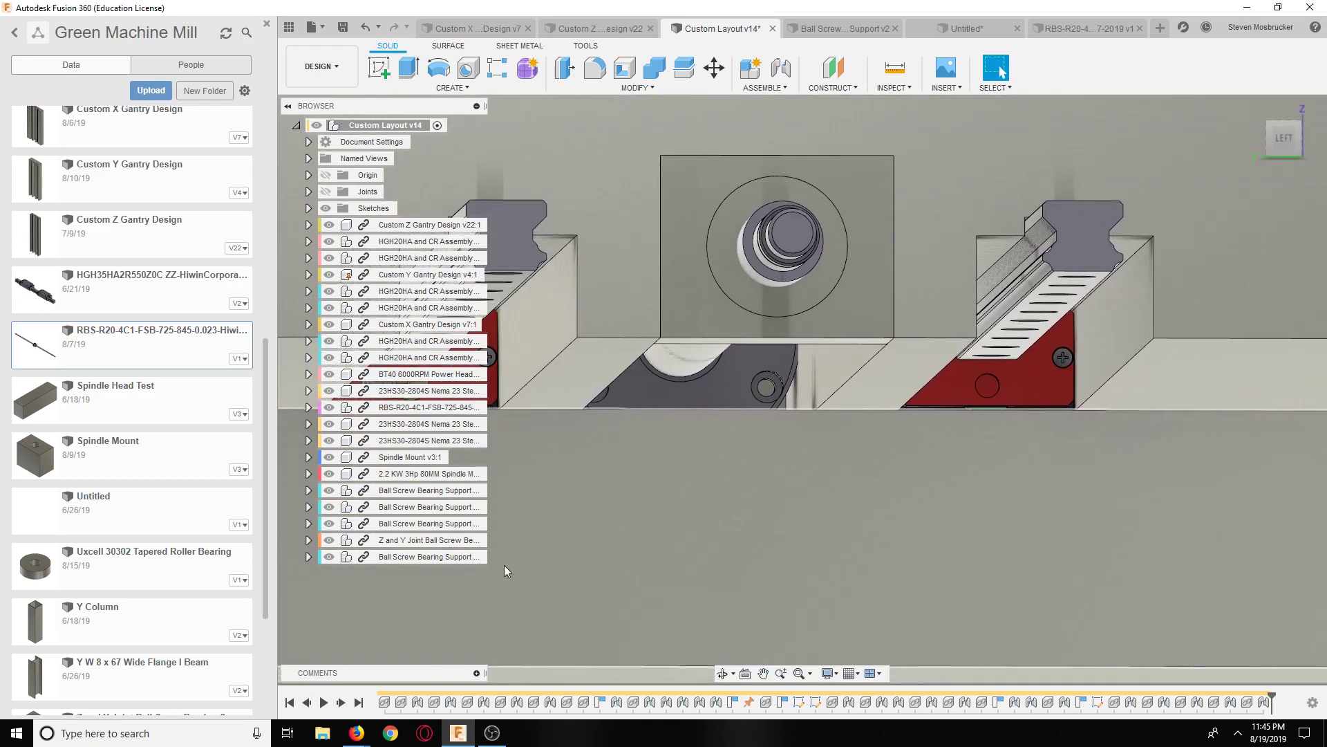
{"action": "left_click", "coordinate": [329, 557]}
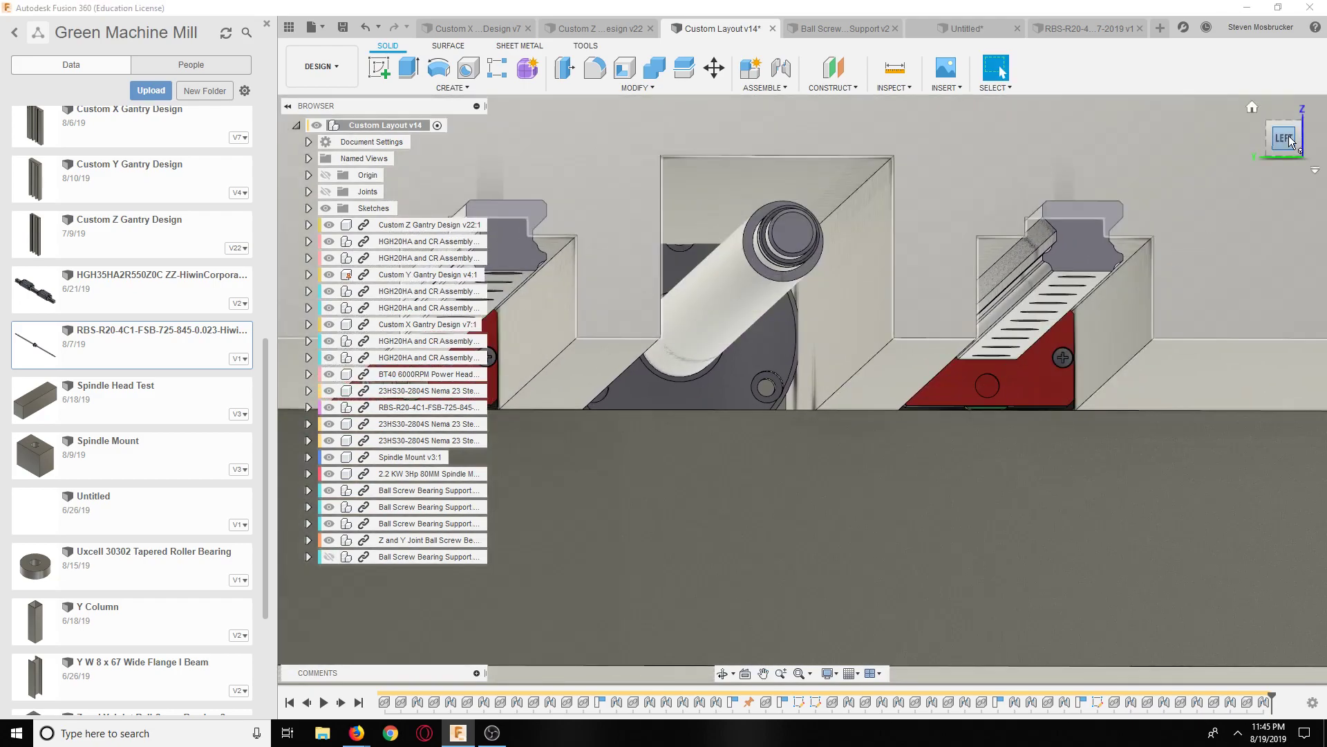
{"action": "left_click", "coordinate": [1287, 139]}
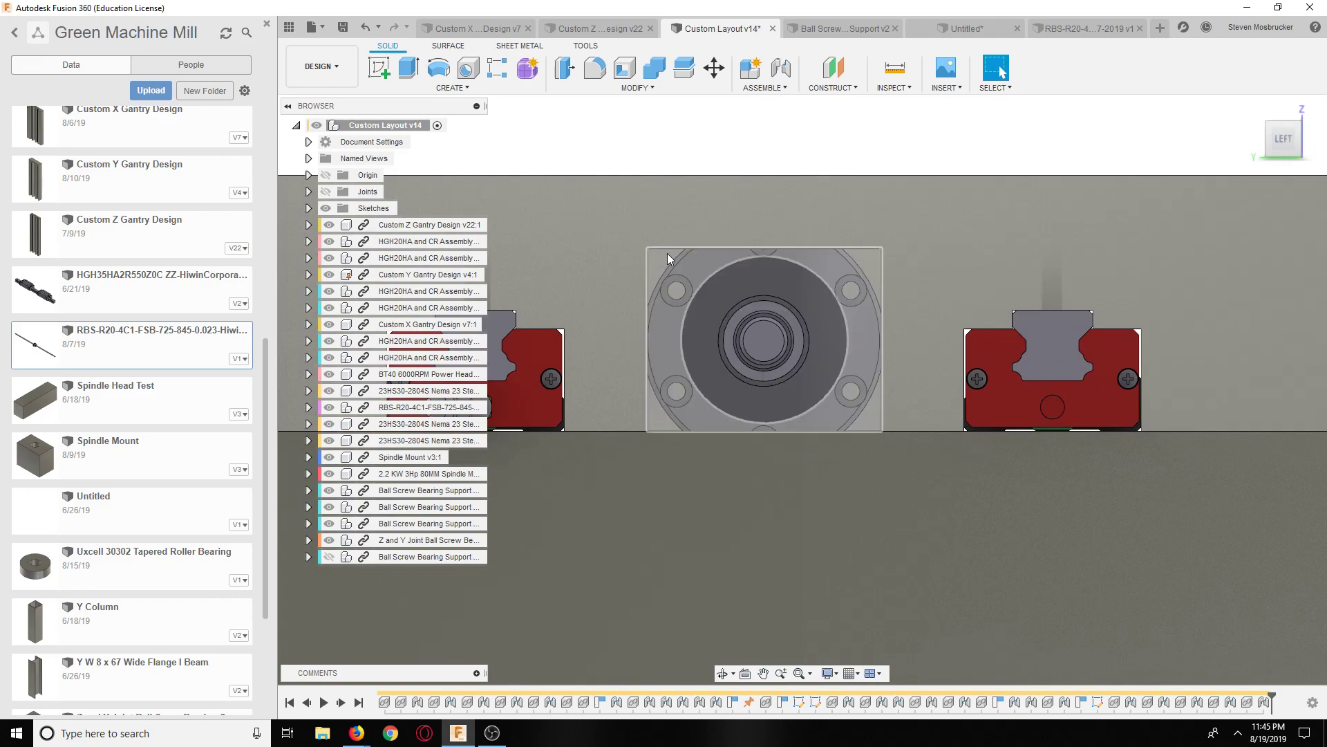
Step: Create a sketch on the face around the square opening and project the round ball nut flange face with its holes into it
{"action": "scroll", "coordinate": [683, 258], "scroll_direction": "up", "scroll_amount": 5}
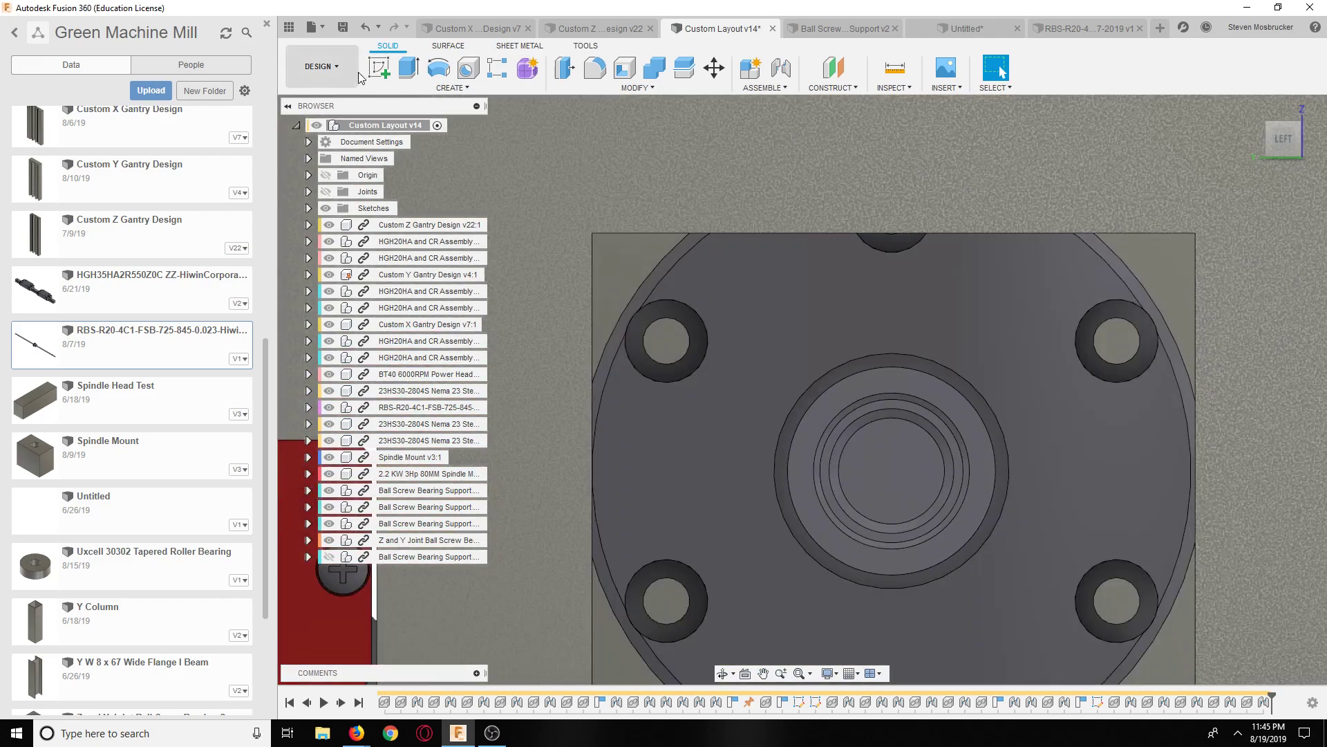
{"action": "left_click", "coordinate": [378, 67]}
{"action": "left_click", "coordinate": [639, 159]}
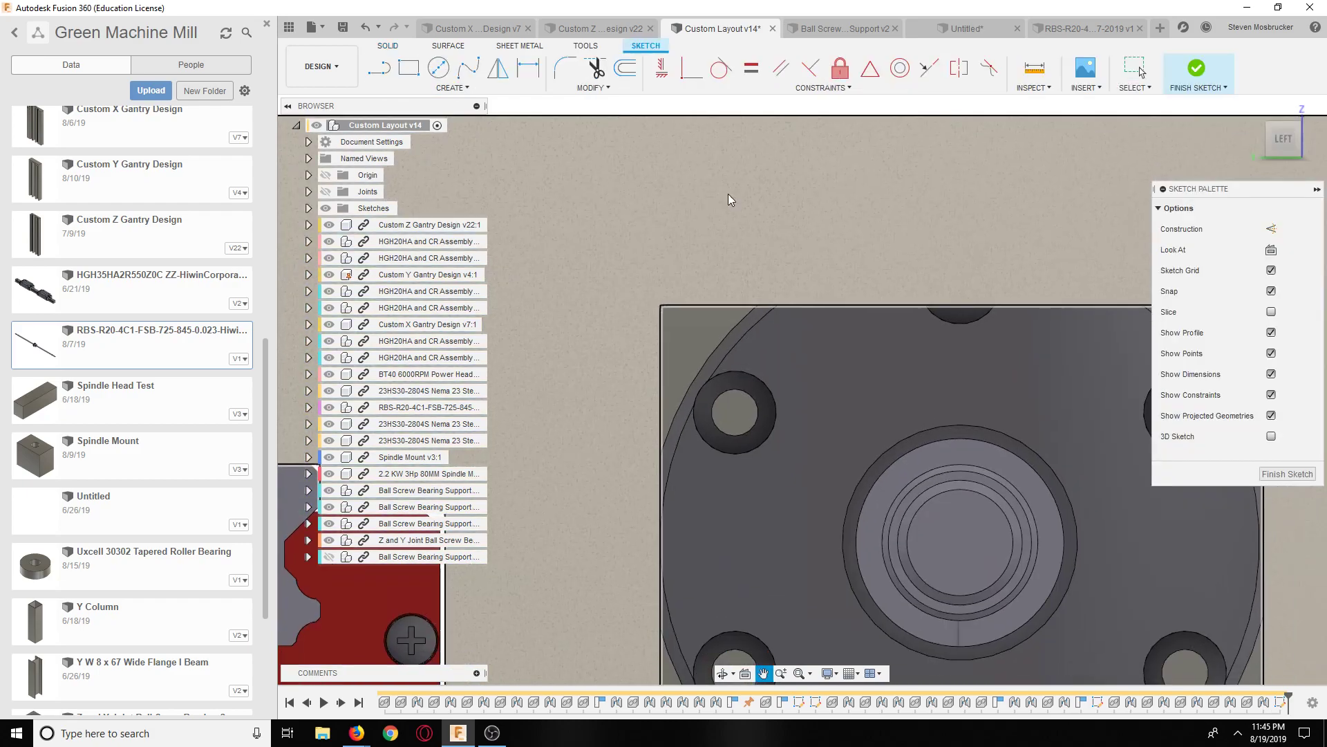
{"action": "key", "text": "p"}
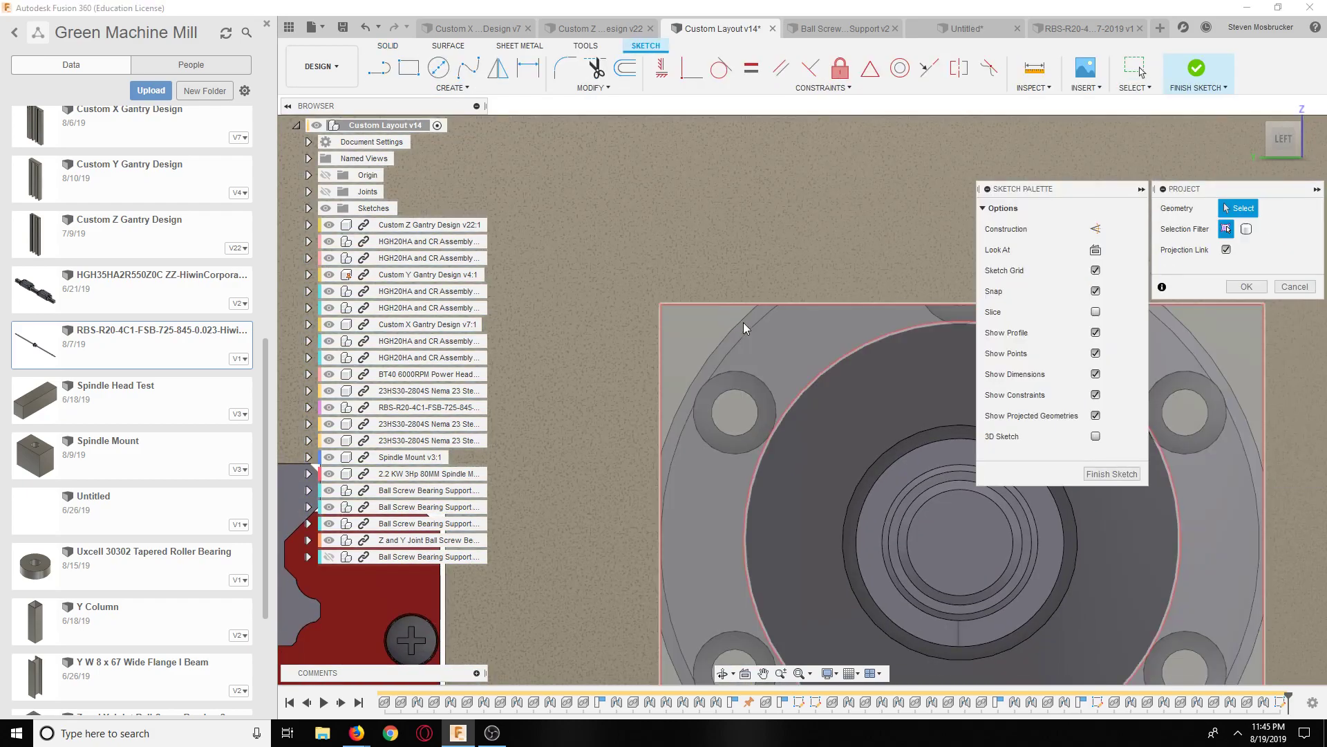
{"action": "left_click", "coordinate": [785, 350]}
{"action": "left_click", "coordinate": [1246, 287]}
{"action": "left_click", "coordinate": [378, 67]}
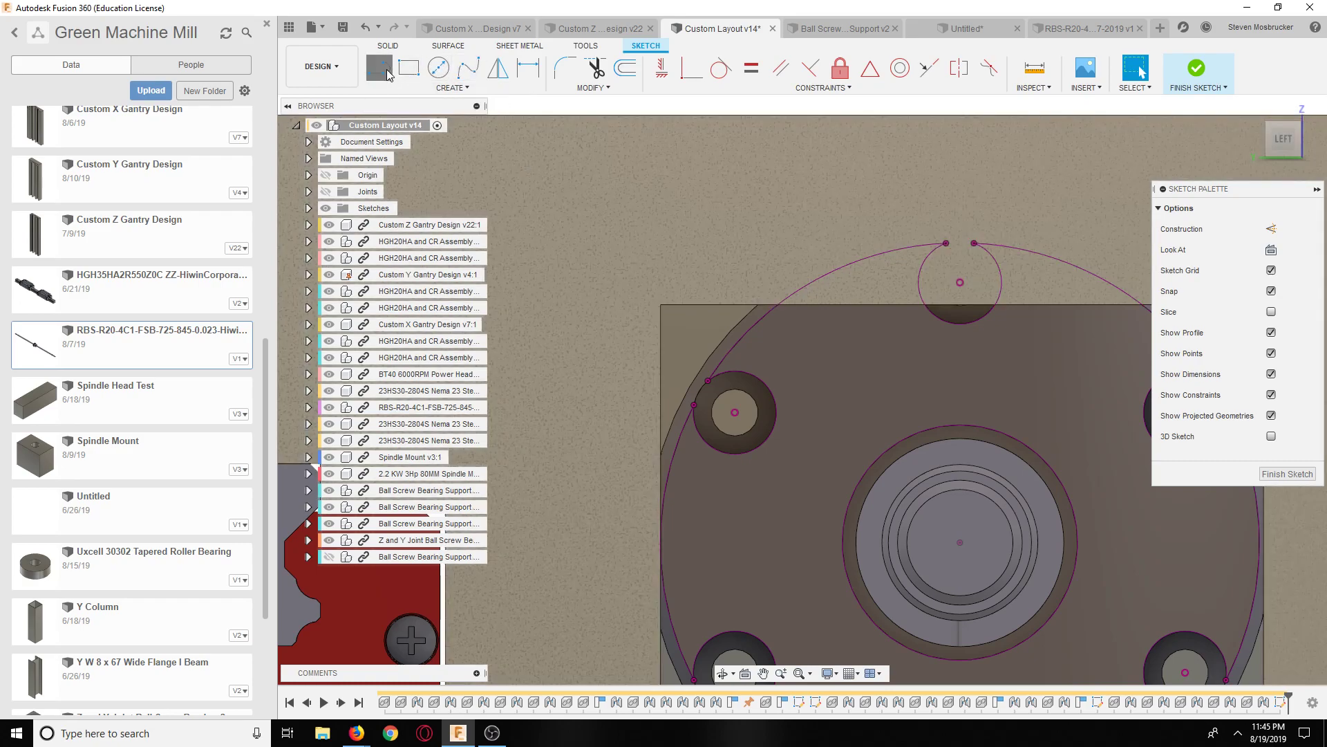
{"action": "left_click", "coordinate": [741, 373]}
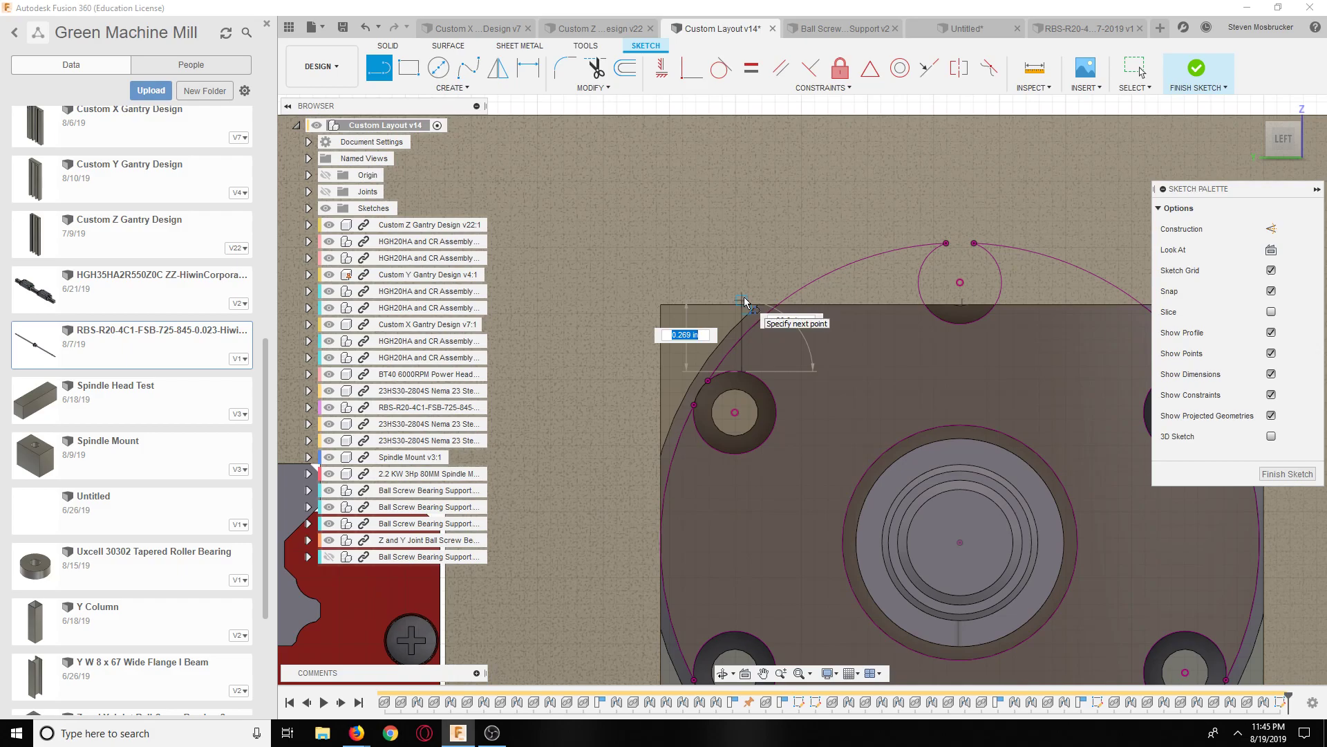
{"action": "key", "text": "Escape"}
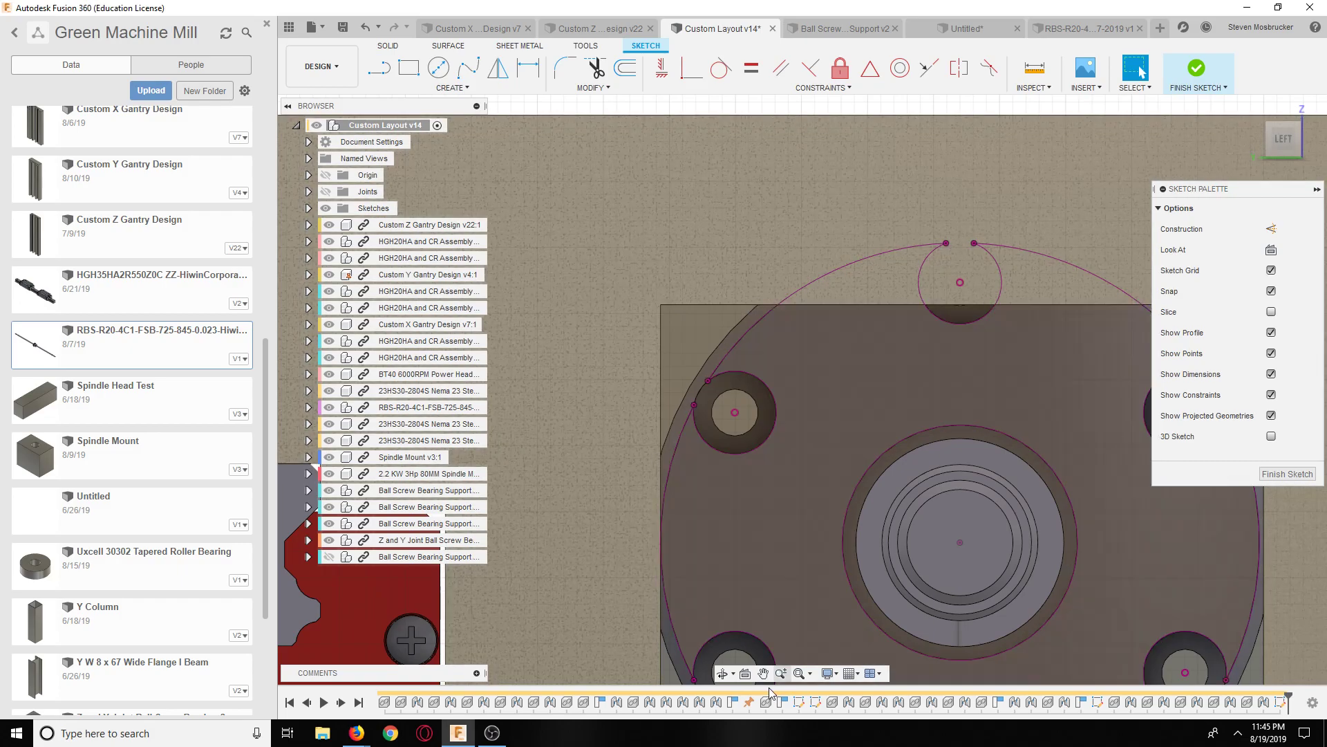
Step: Switch to the RBS-R20 ball screw design and examine the nut's flange and cylindrical body from an angled view
{"action": "left_click", "coordinate": [1088, 26]}
{"action": "scroll", "coordinate": [773, 364], "scroll_direction": "up", "scroll_amount": 6}
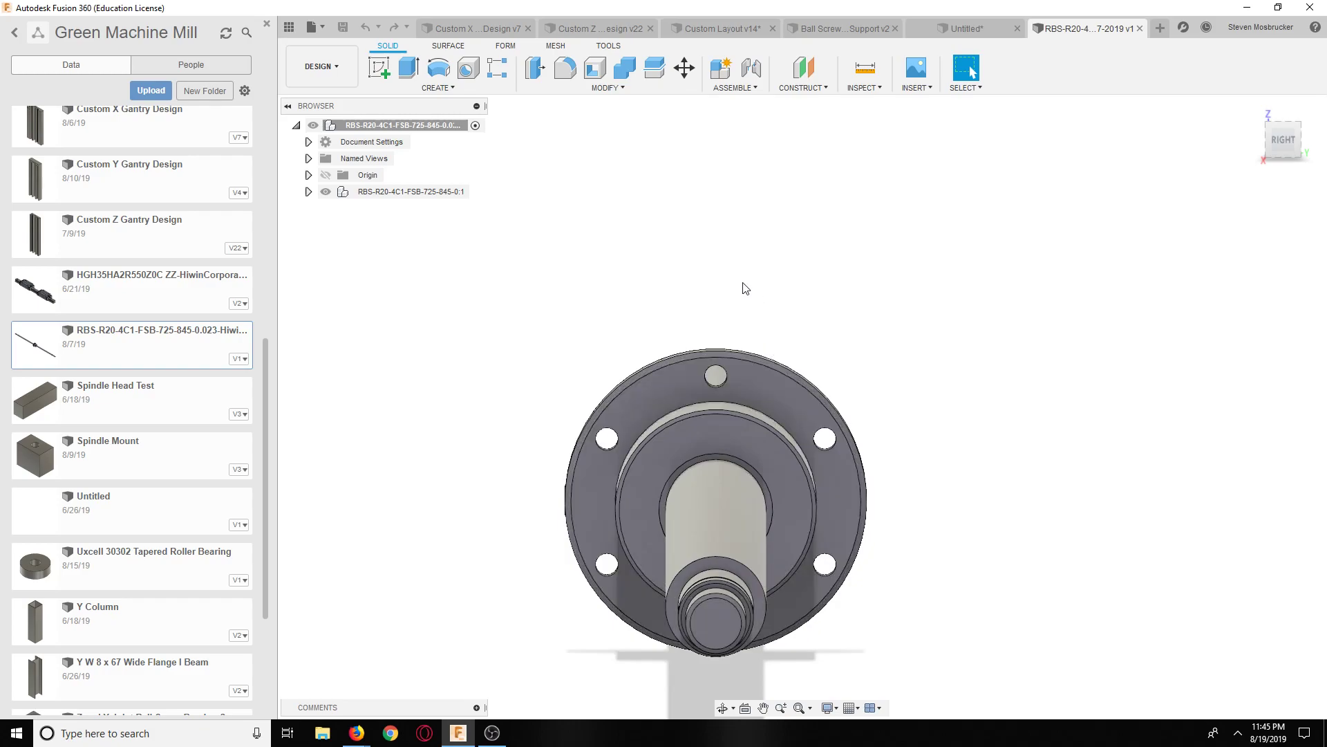
{"action": "left_click", "coordinate": [722, 707]}
{"action": "left_click_drag", "start_coordinate": [774, 622], "coordinate": [837, 561]}
{"action": "left_click_drag", "start_coordinate": [810, 473], "coordinate": [689, 483]}
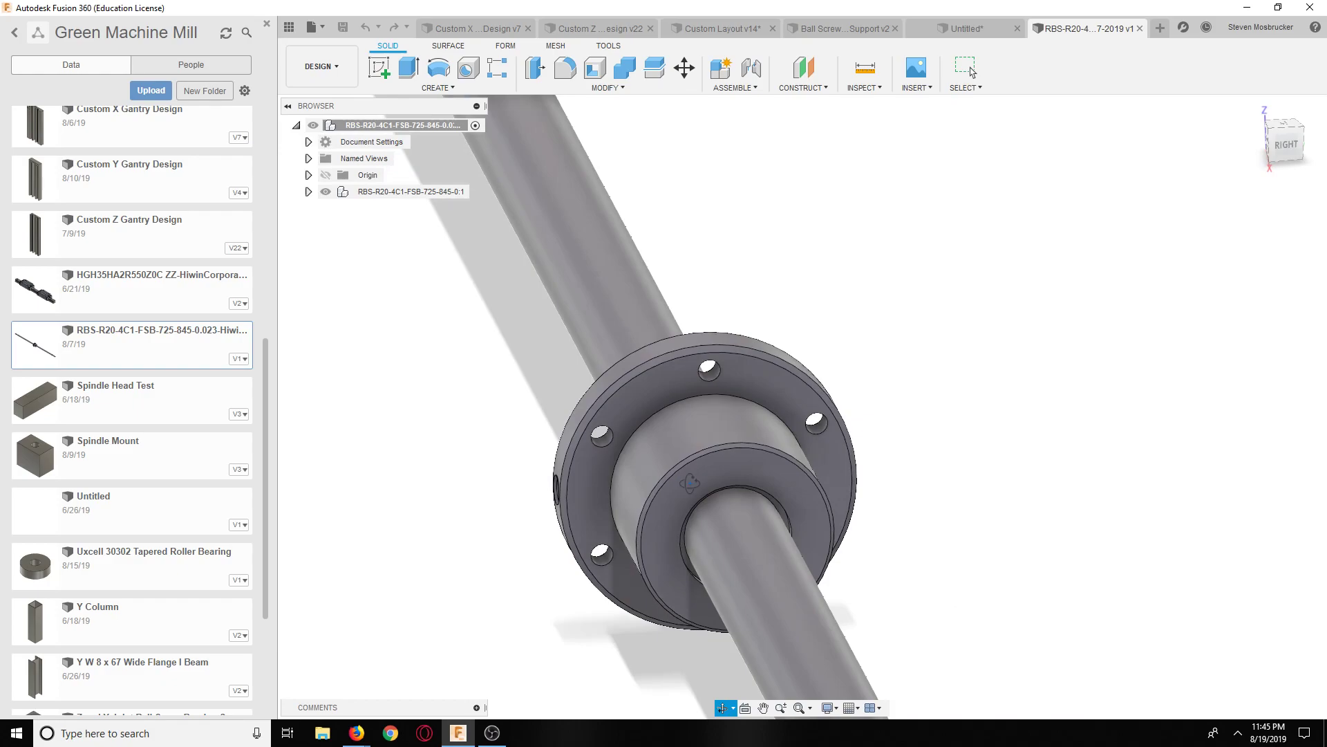
{"action": "mouse_move", "coordinate": [689, 483]}
{"action": "left_mouse_down"}
{"action": "mouse_move", "coordinate": [886, 479]}
{"action": "mouse_move", "coordinate": [688, 487]}
{"action": "left_mouse_up"}
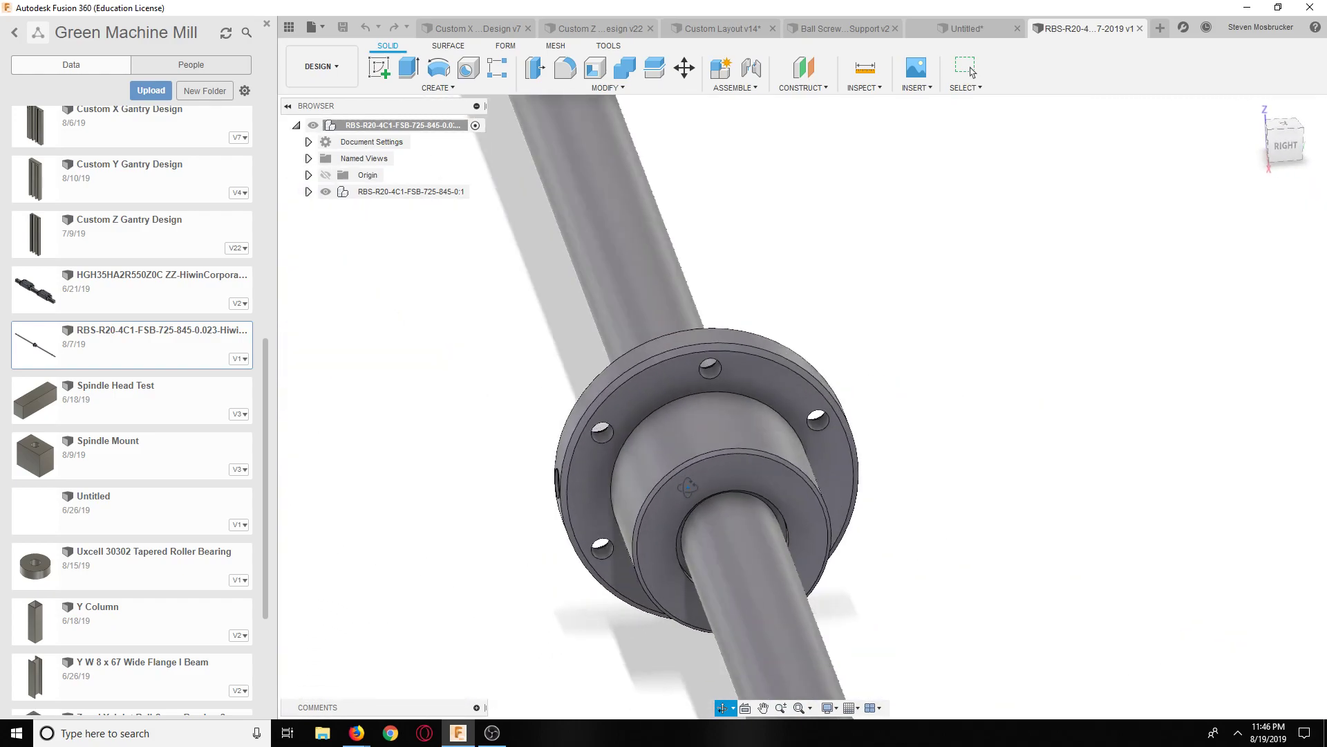
Step: Finish the square sketch in the untitled design and the projected flange sketch in the Custom Layout assembly
{"action": "left_click", "coordinate": [976, 31]}
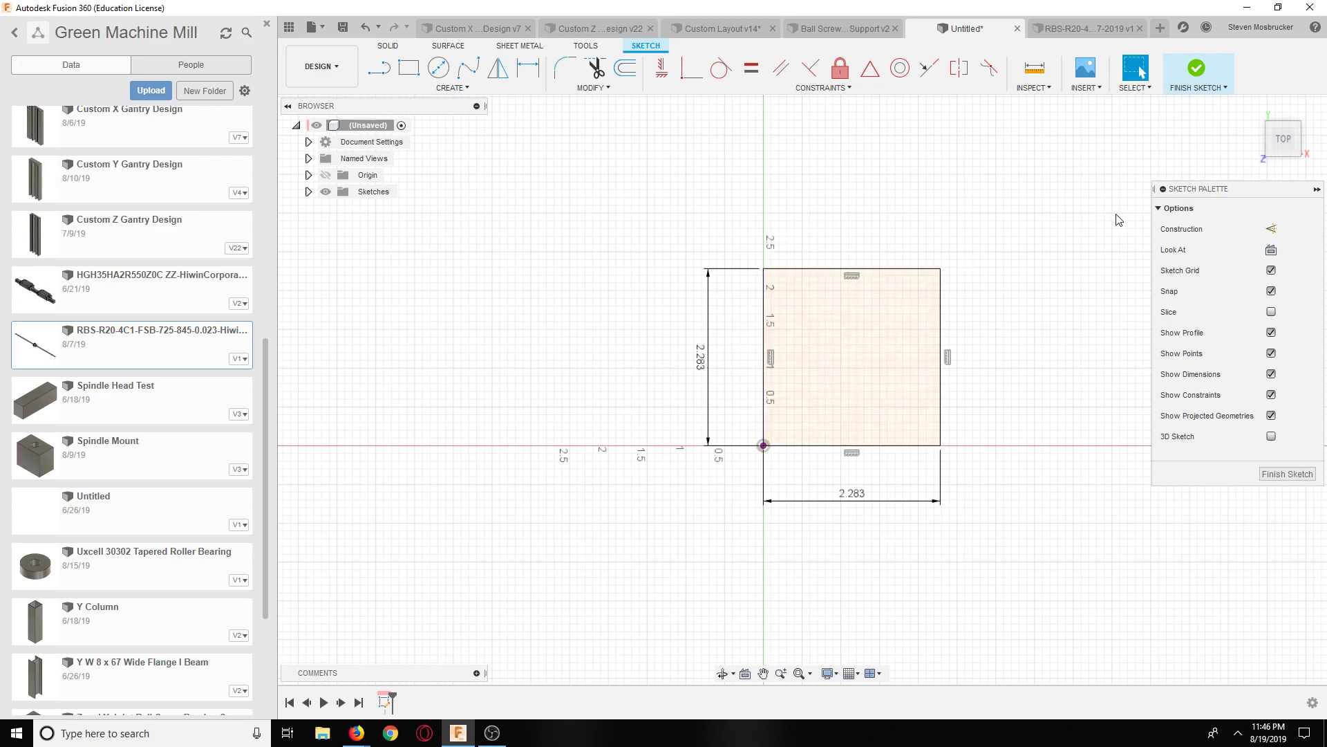
{"action": "left_click", "coordinate": [1186, 65]}
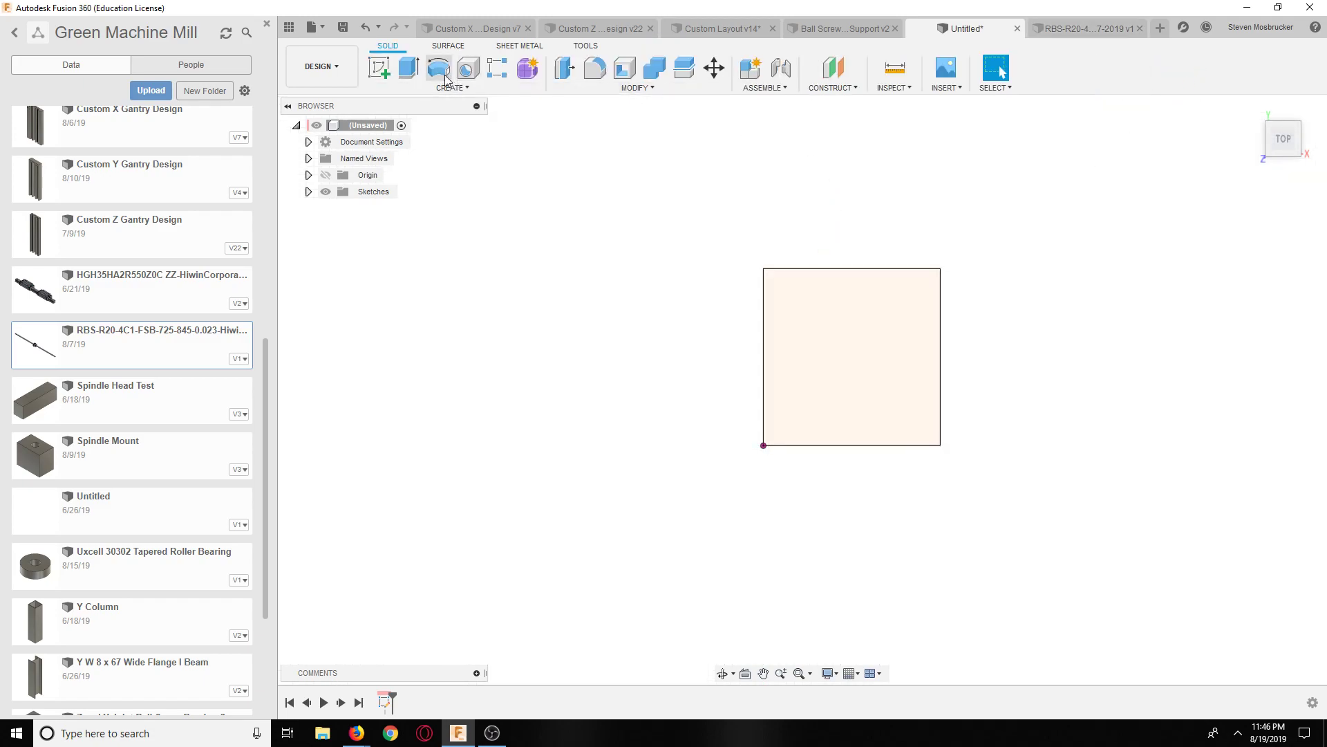
{"action": "left_click", "coordinate": [1085, 32]}
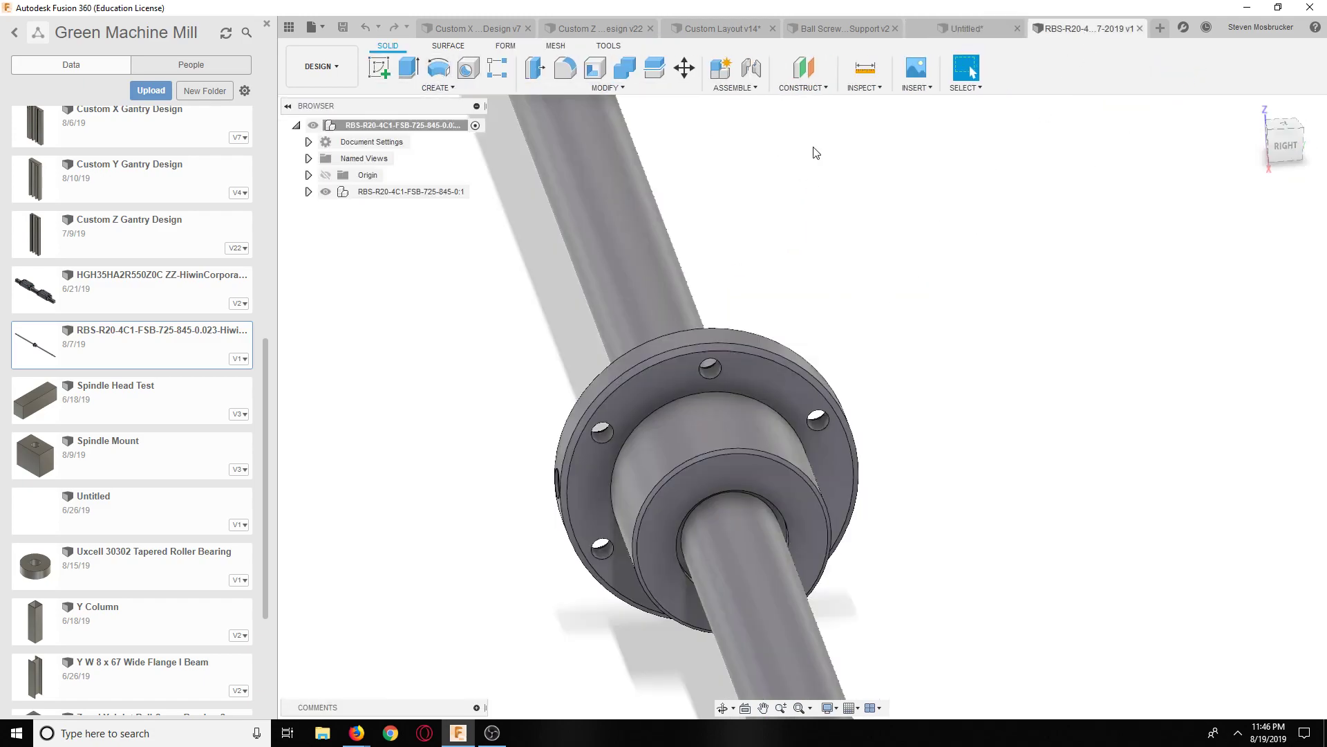
{"action": "left_click", "coordinate": [705, 30]}
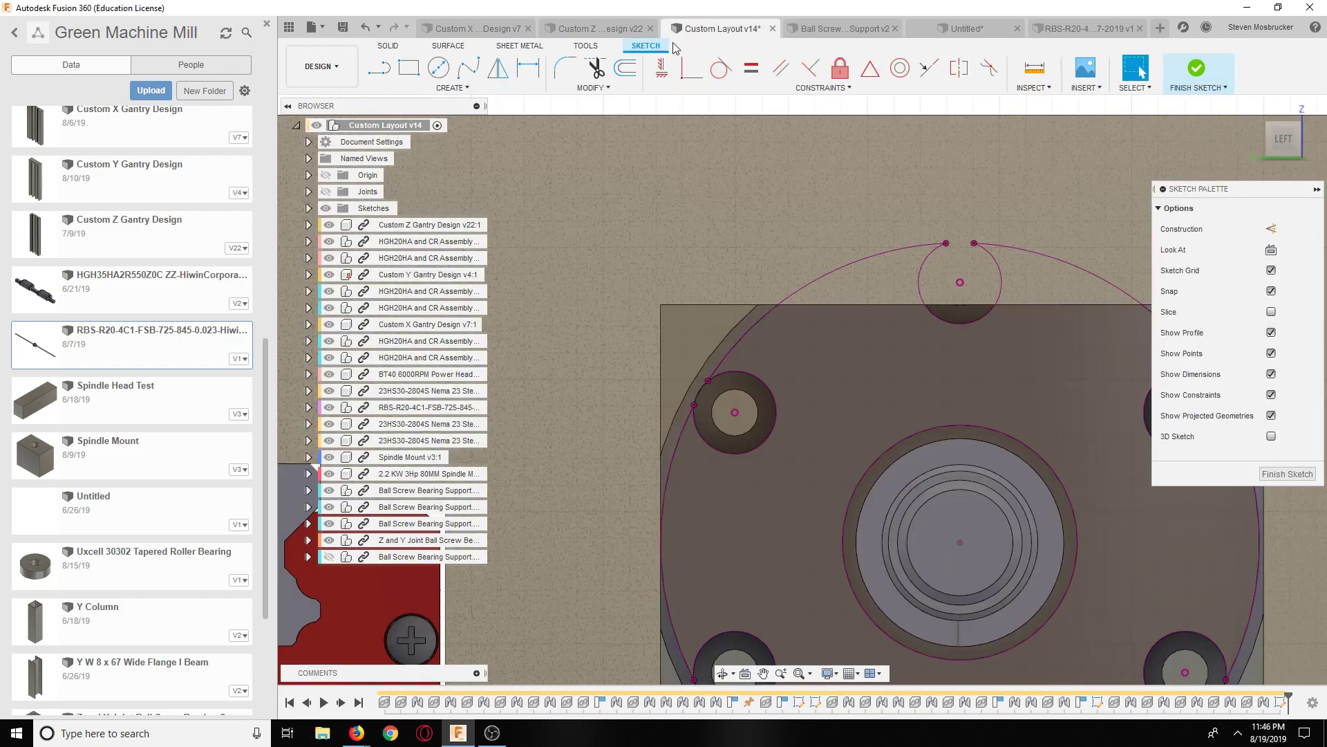
{"action": "scroll", "coordinate": [690, 321], "scroll_direction": "down", "scroll_amount": 3}
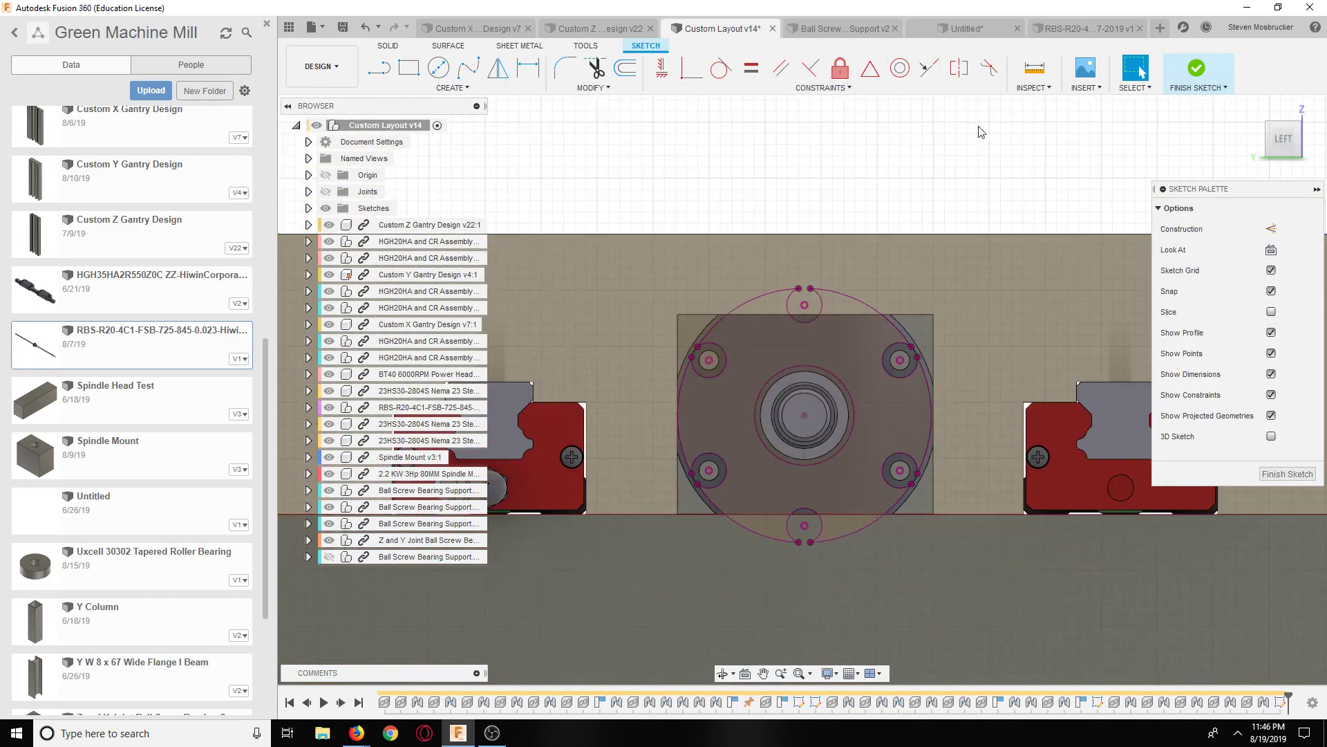
{"action": "left_click", "coordinate": [1184, 78]}
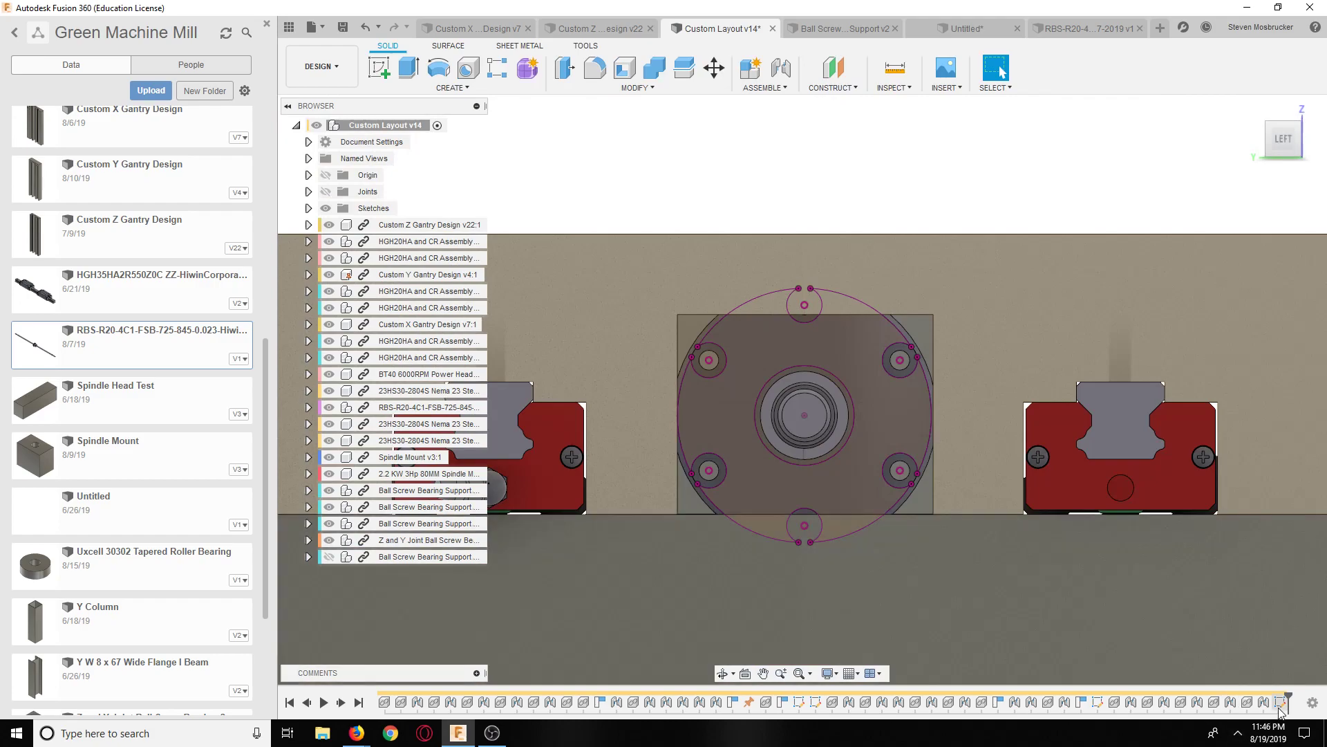
Step: Measure the length of the vertical side edge of the rectangular opening around the ball screw flange
{"action": "left_click", "coordinate": [1279, 705]}
{"action": "key", "text": "Escape"}
{"action": "left_click", "coordinate": [895, 67]}
{"action": "left_click", "coordinate": [690, 356]}
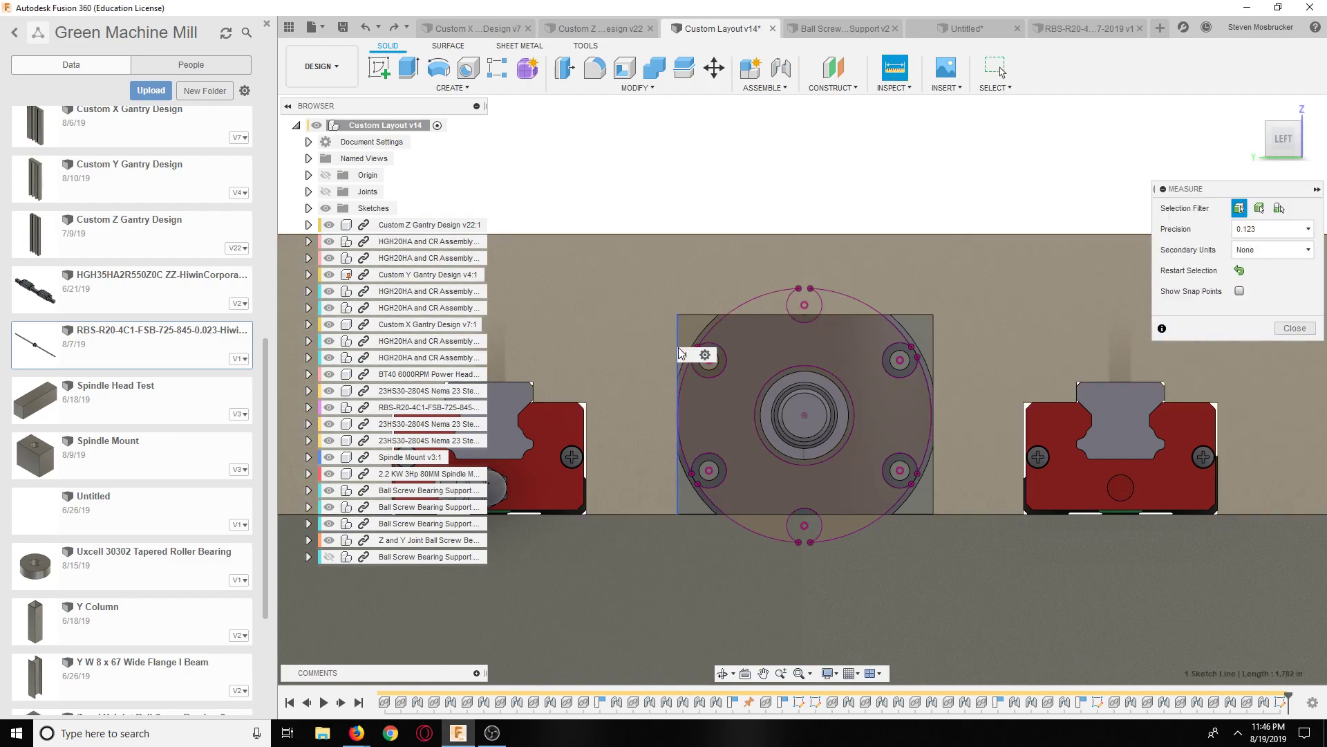
{"action": "left_click", "coordinate": [1302, 404]}
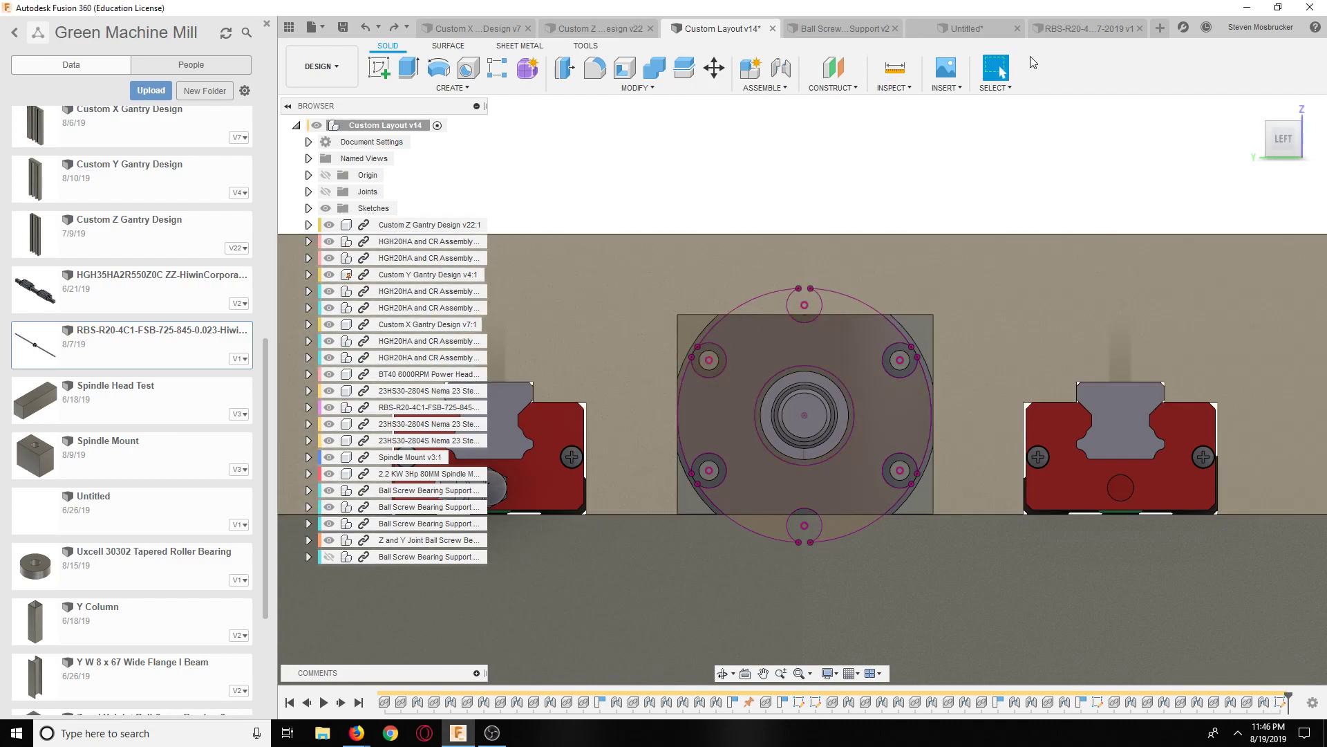
Step: In the untitled design, extrude the square profile 1.782 in as a new body
{"action": "left_click", "coordinate": [1064, 29]}
{"action": "left_click", "coordinate": [995, 29]}
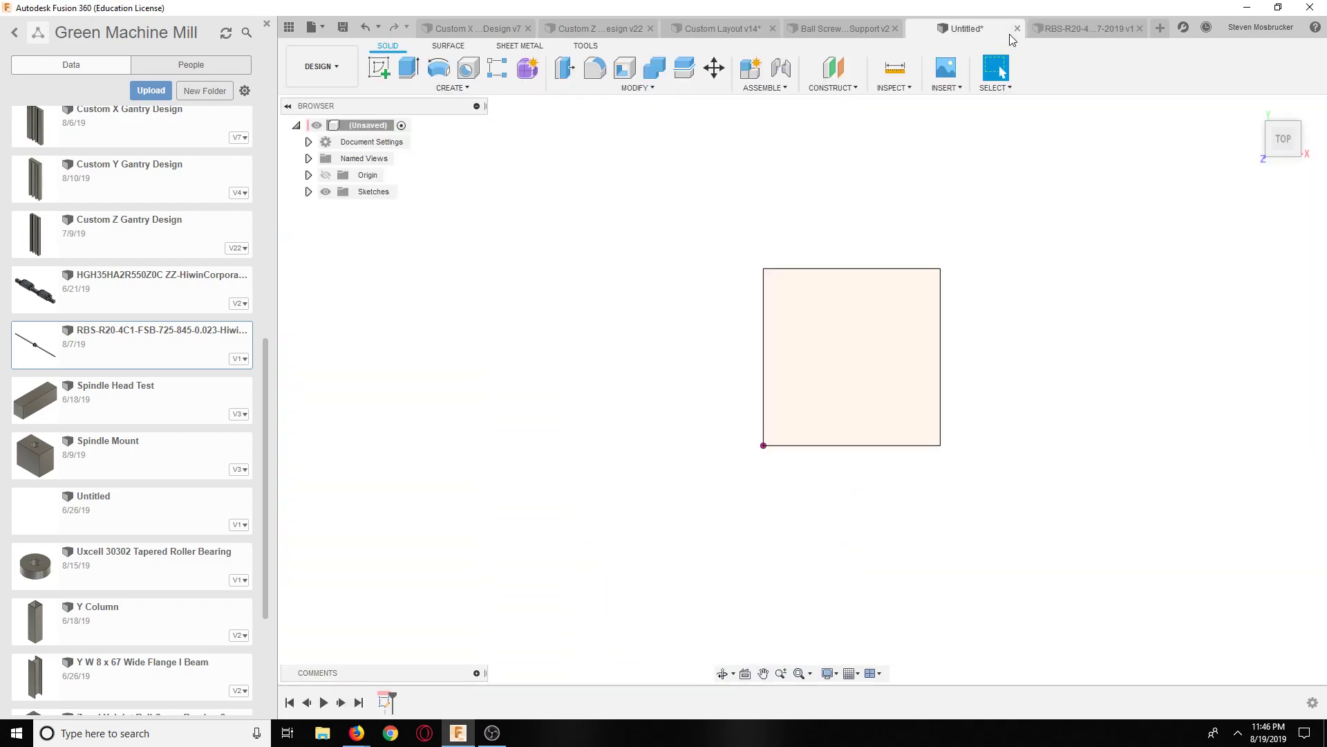
{"action": "left_click", "coordinate": [409, 67]}
{"action": "type", "text": "1."}
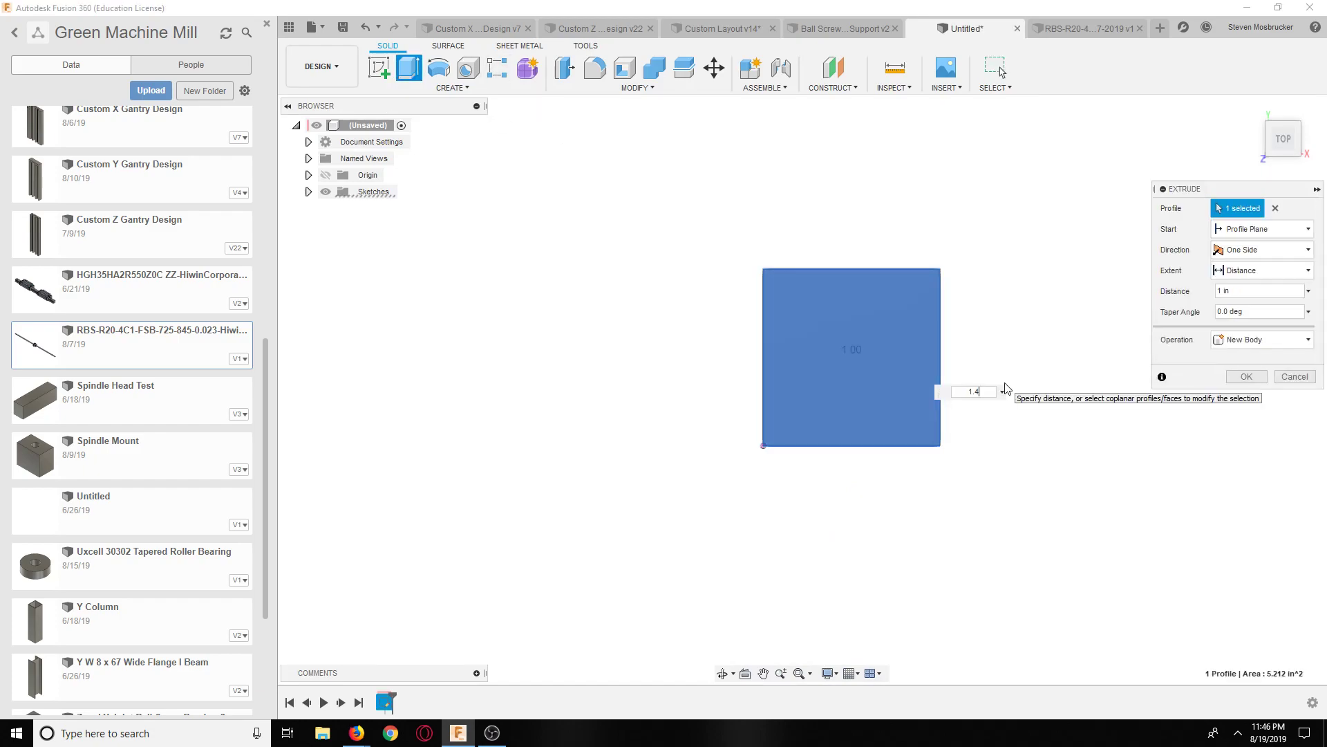
{"action": "type", "text": "782"}
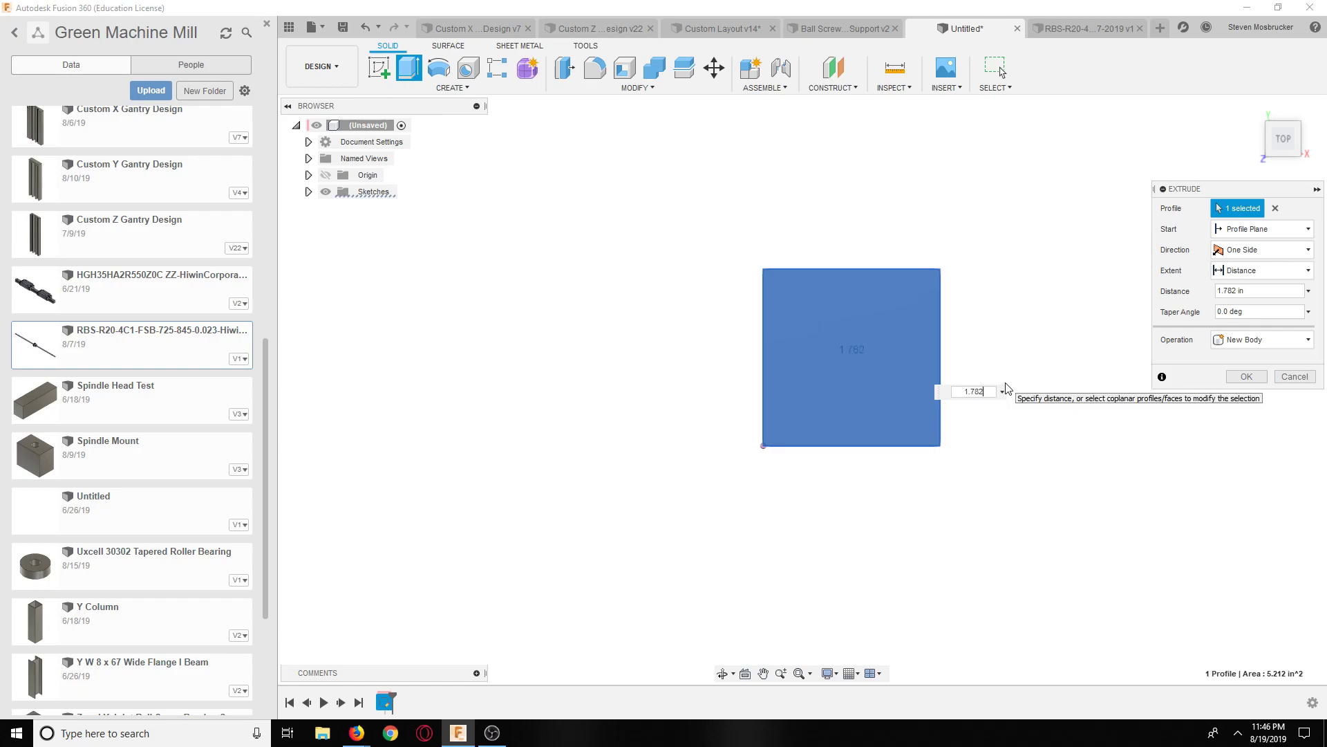
{"action": "key", "text": "Return"}
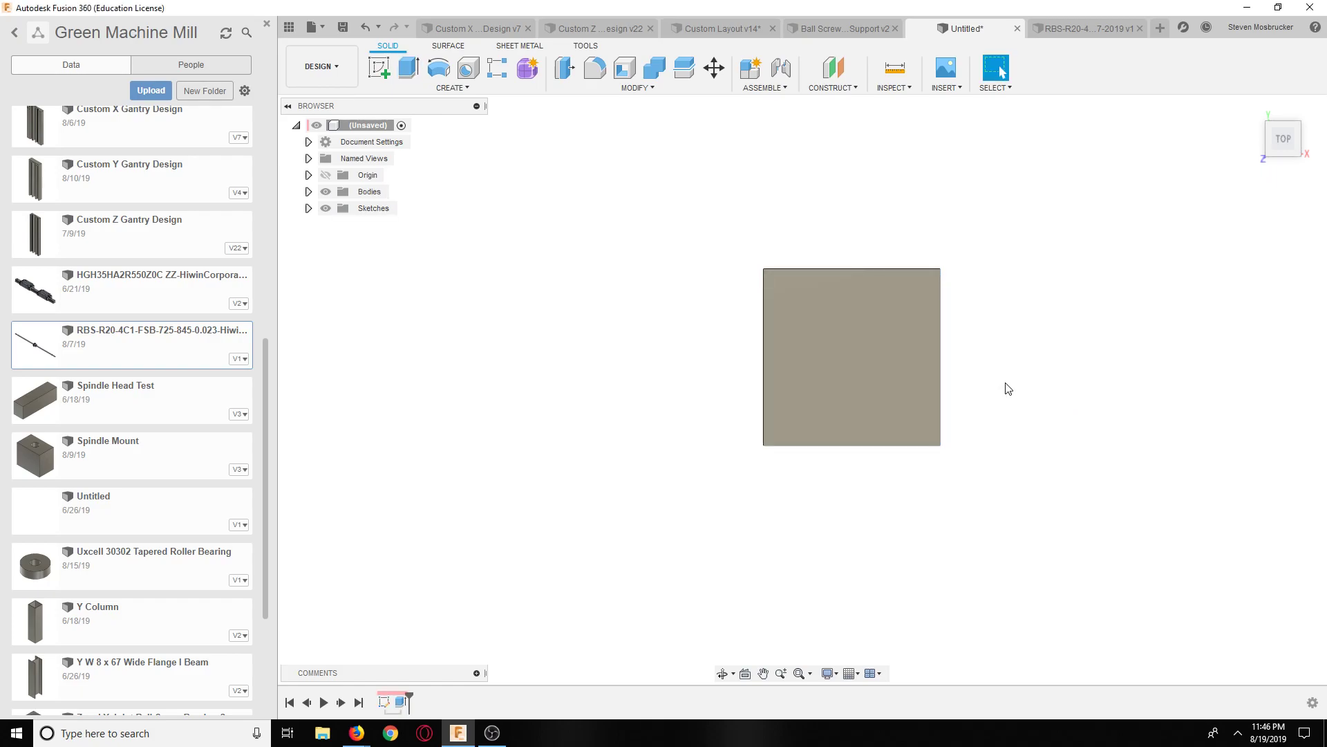
Step: Start a new sketch on the left side face of the extruded block
{"action": "left_click", "coordinate": [1272, 155]}
{"action": "left_click", "coordinate": [1271, 138]}
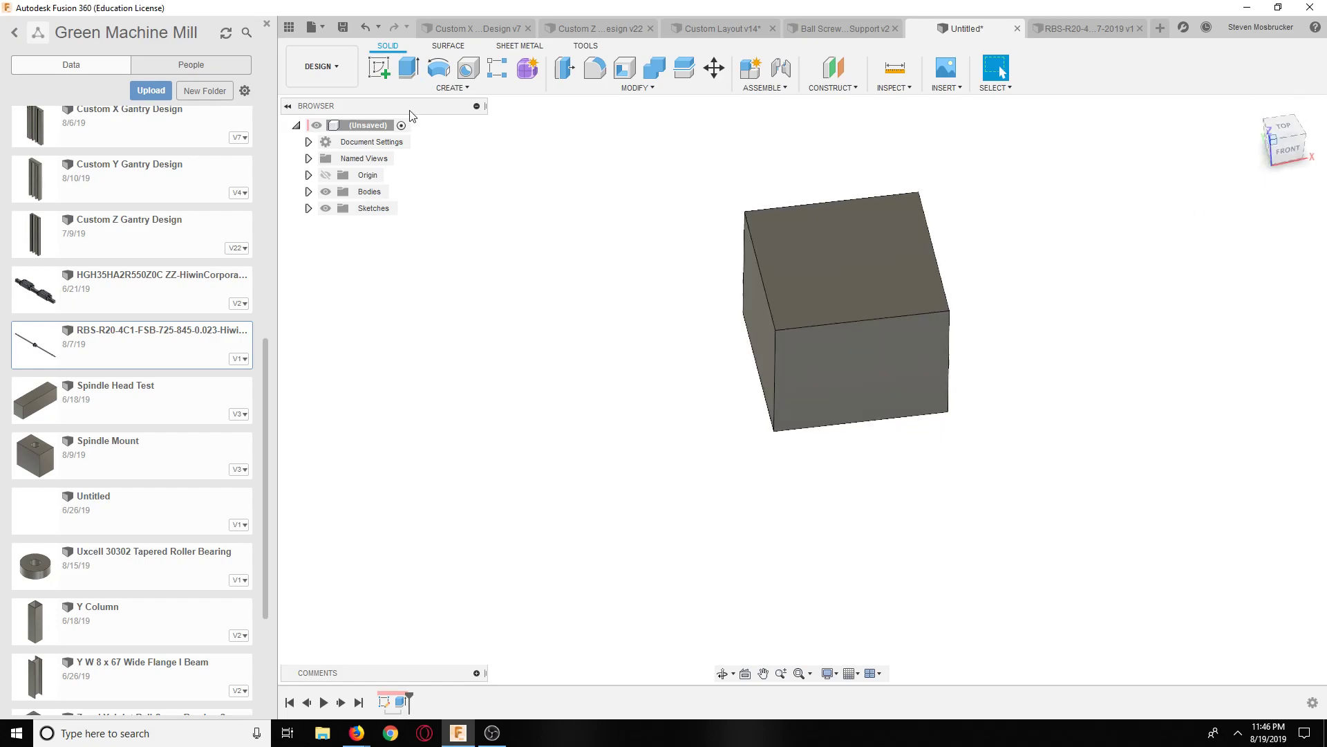
{"action": "left_click", "coordinate": [379, 68]}
{"action": "left_click", "coordinate": [732, 308]}
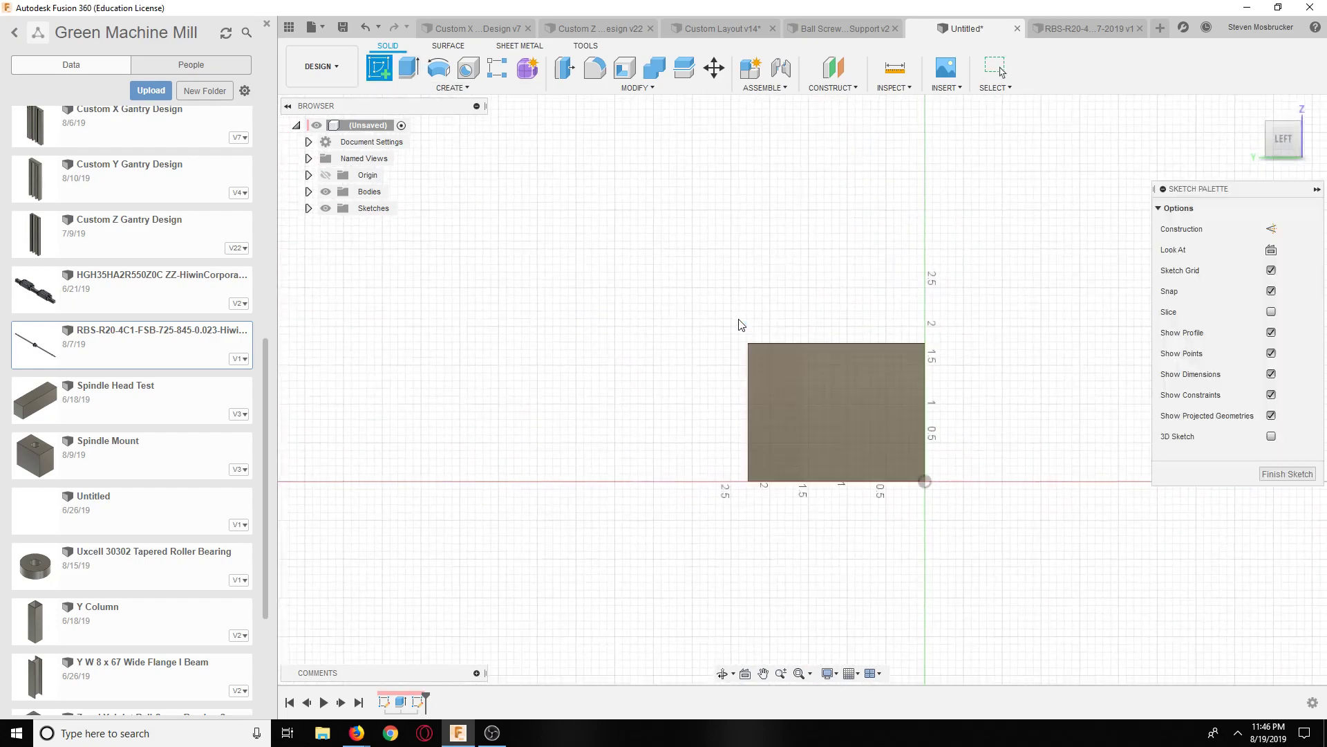
Step: In the ball screw design, measure the cylindrical body of the ball nut
{"action": "left_click", "coordinate": [1092, 30]}
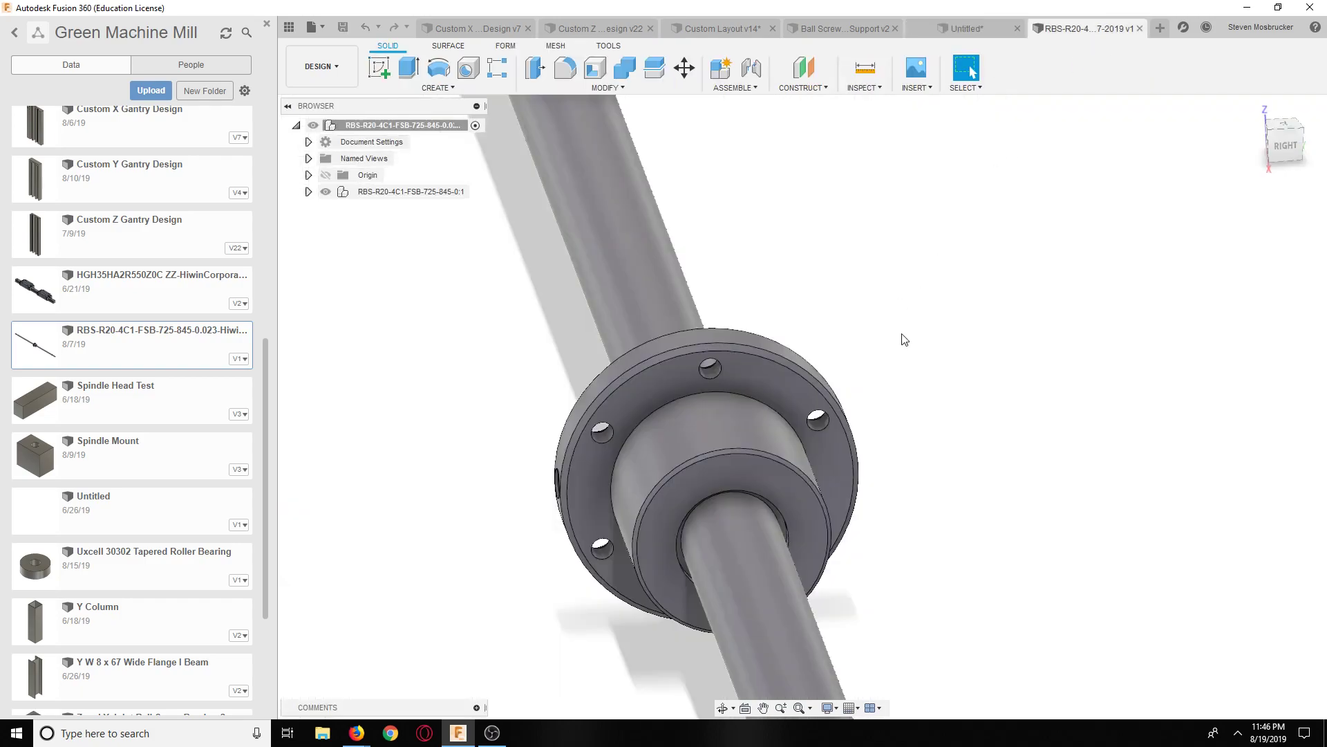
{"action": "scroll", "coordinate": [810, 339], "scroll_direction": "down", "scroll_amount": 2}
{"action": "left_click", "coordinate": [865, 67]}
{"action": "left_click", "coordinate": [756, 415]}
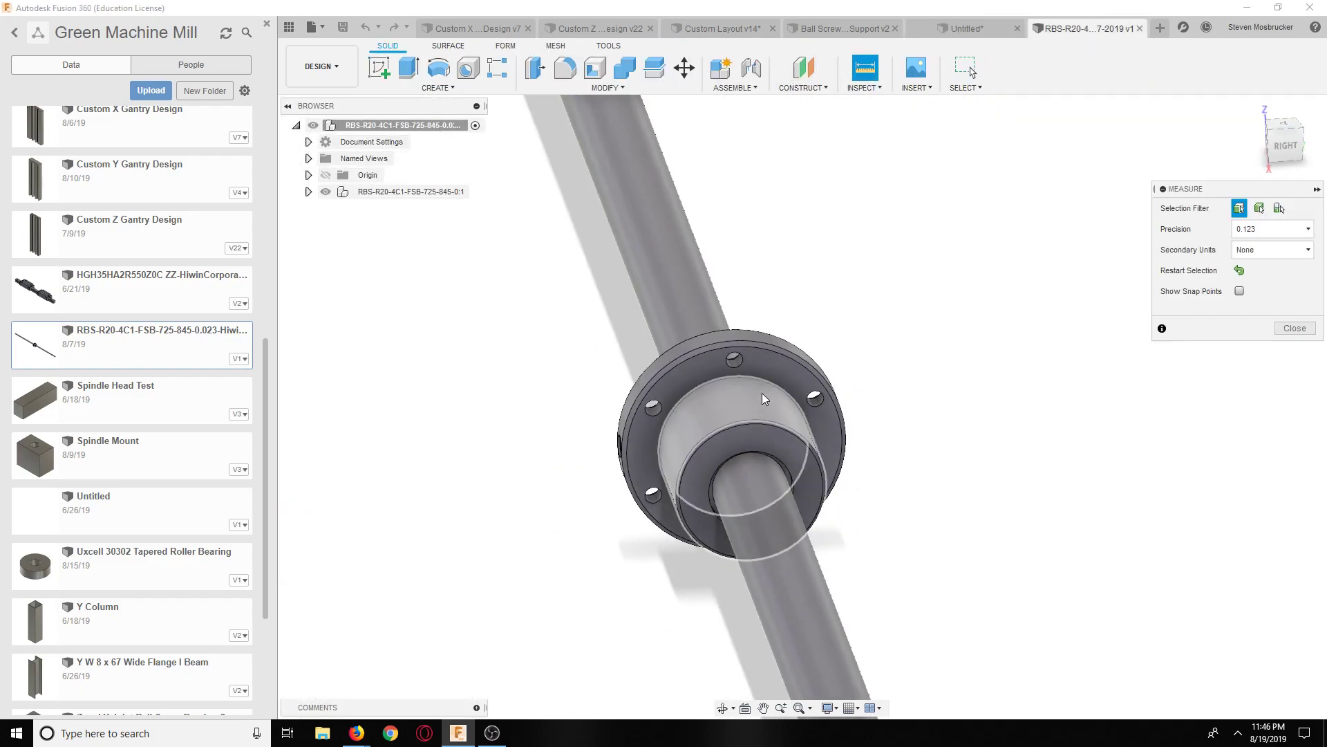
{"action": "left_click", "coordinate": [1292, 460]}
Step: Back in the block's side-face sketch, draw two diagonal lines connecting the opposite corners of the face
{"action": "left_click", "coordinate": [971, 28]}
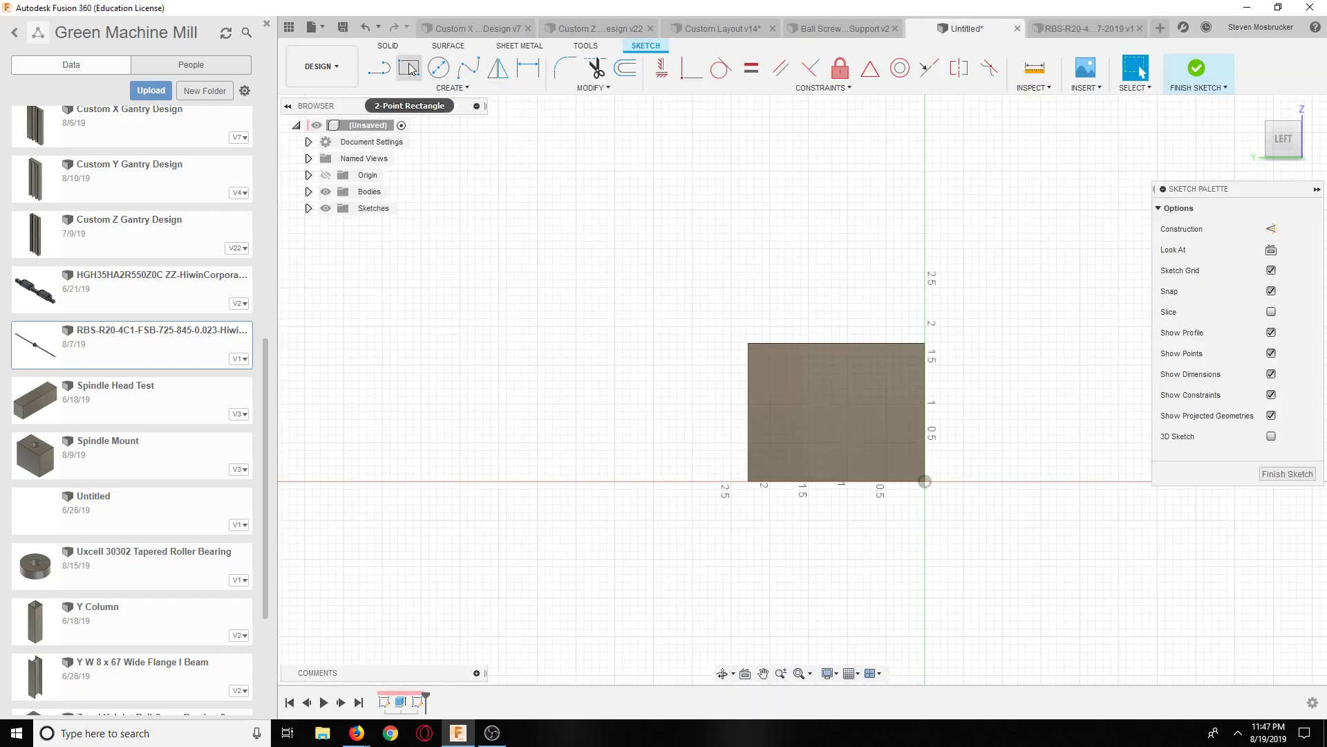
{"action": "left_click", "coordinate": [439, 68]}
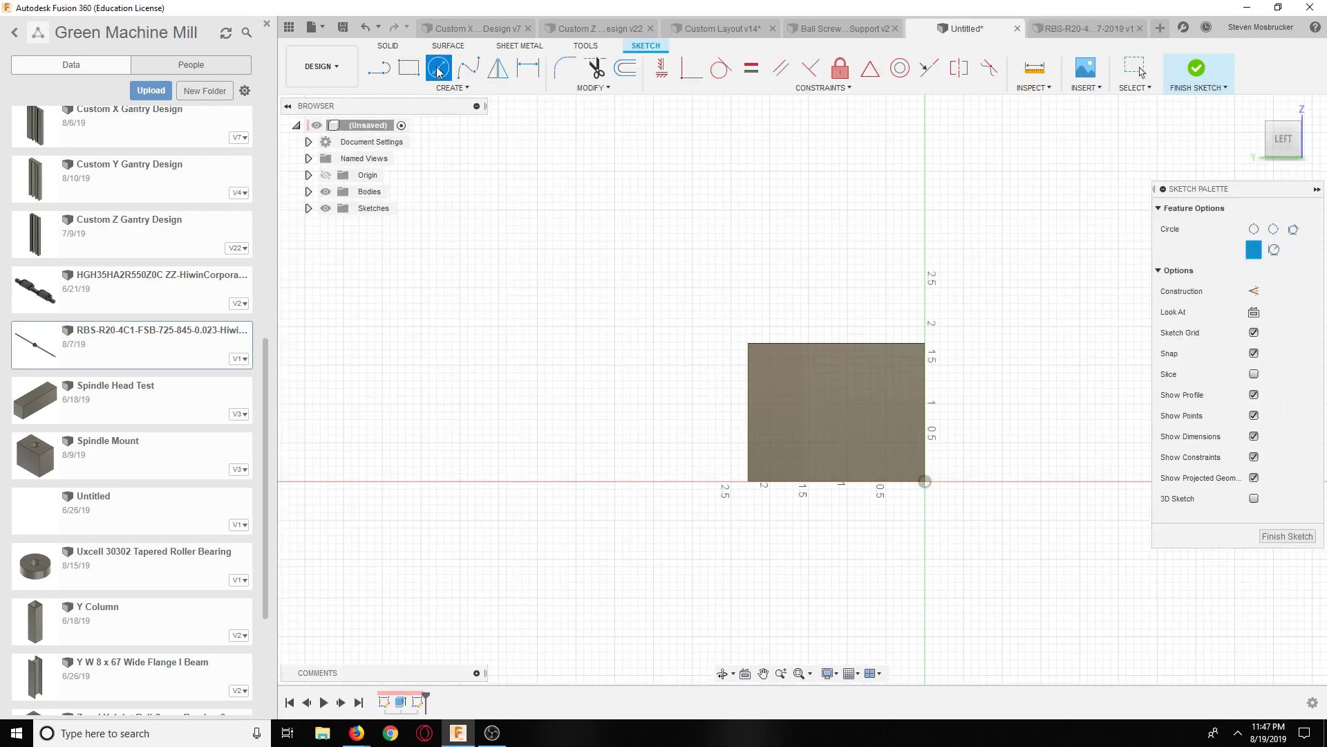
{"action": "left_click", "coordinate": [385, 76]}
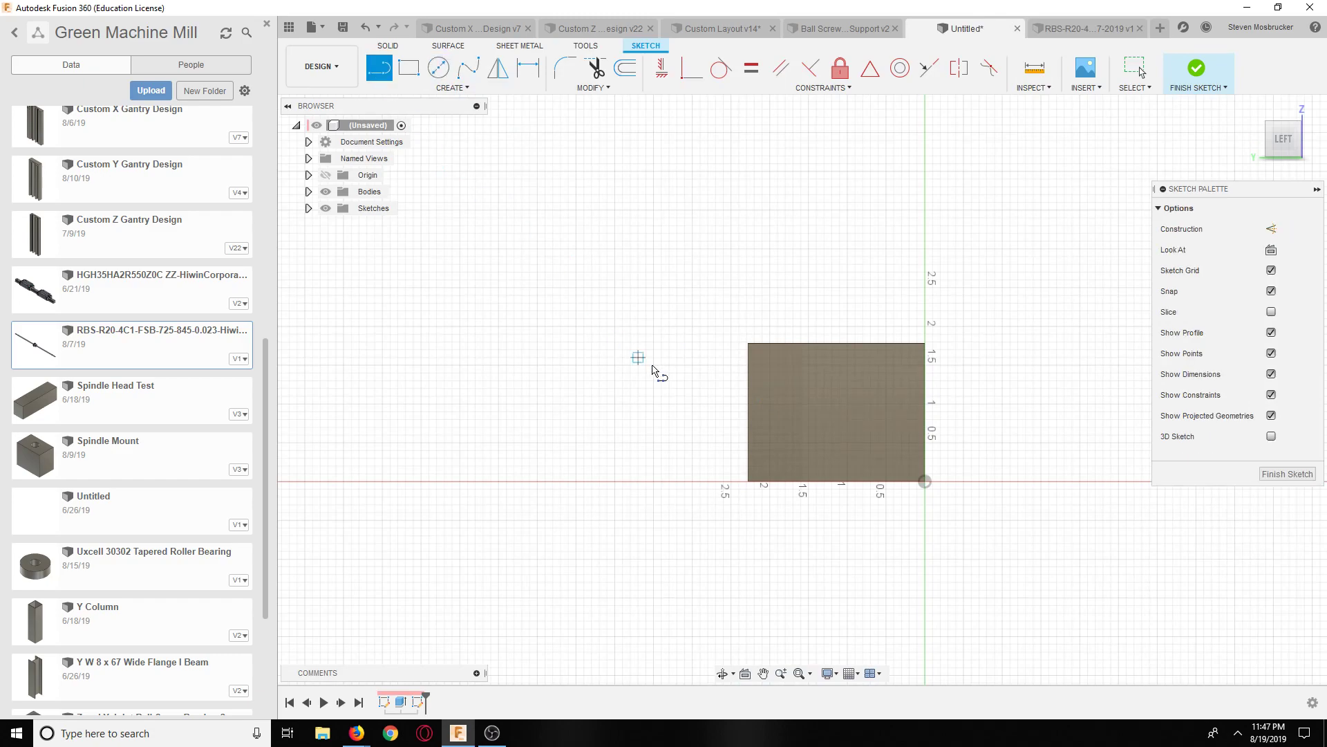
{"action": "left_click", "coordinate": [748, 343]}
{"action": "left_click", "coordinate": [925, 481]}
{"action": "left_click", "coordinate": [925, 343]}
{"action": "left_click", "coordinate": [748, 481]}
{"action": "key", "text": "Escape"}
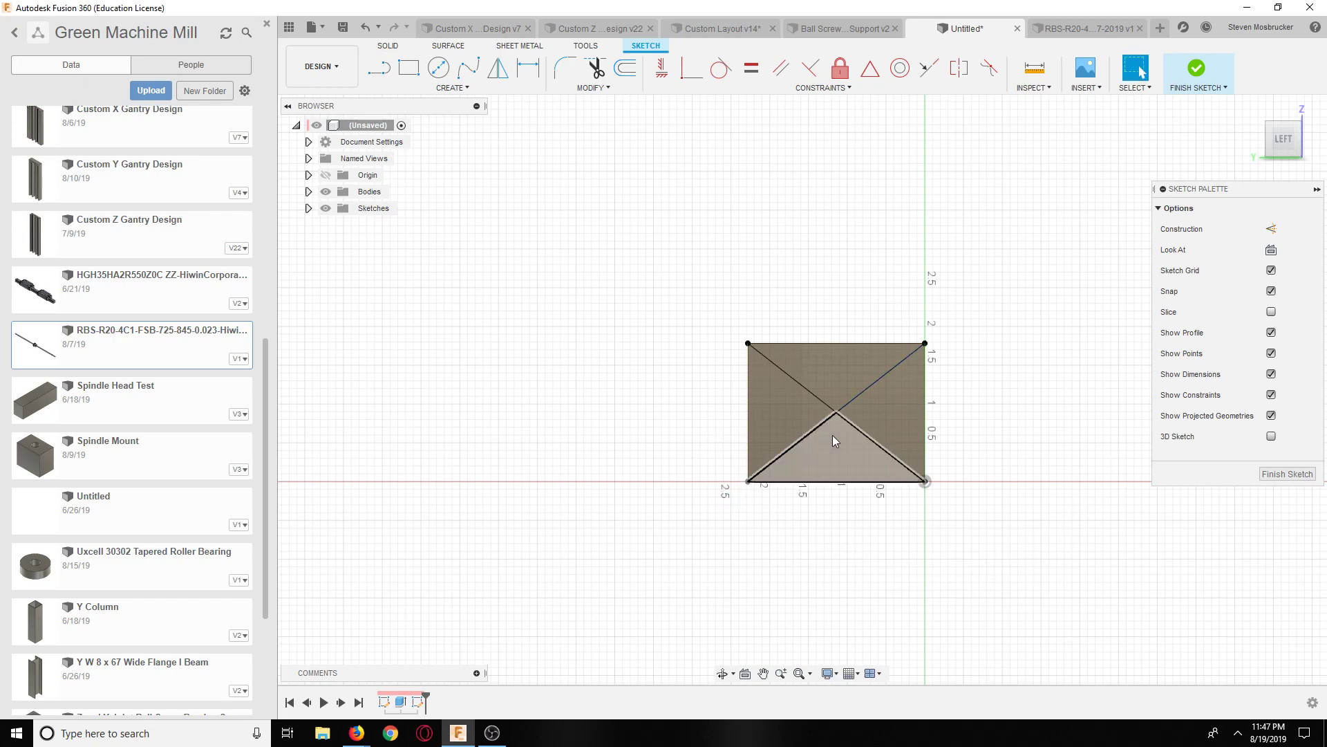
Step: Convert both diagonal lines into construction lines
{"action": "left_click", "coordinate": [827, 413]}
{"action": "left_click", "coordinate": [856, 396], "text": "shift"}
{"action": "key", "text": "x"}
Step: Draw a 40 mm diameter circle centred on the intersection of the two construction diagonals
{"action": "left_click", "coordinate": [438, 67]}
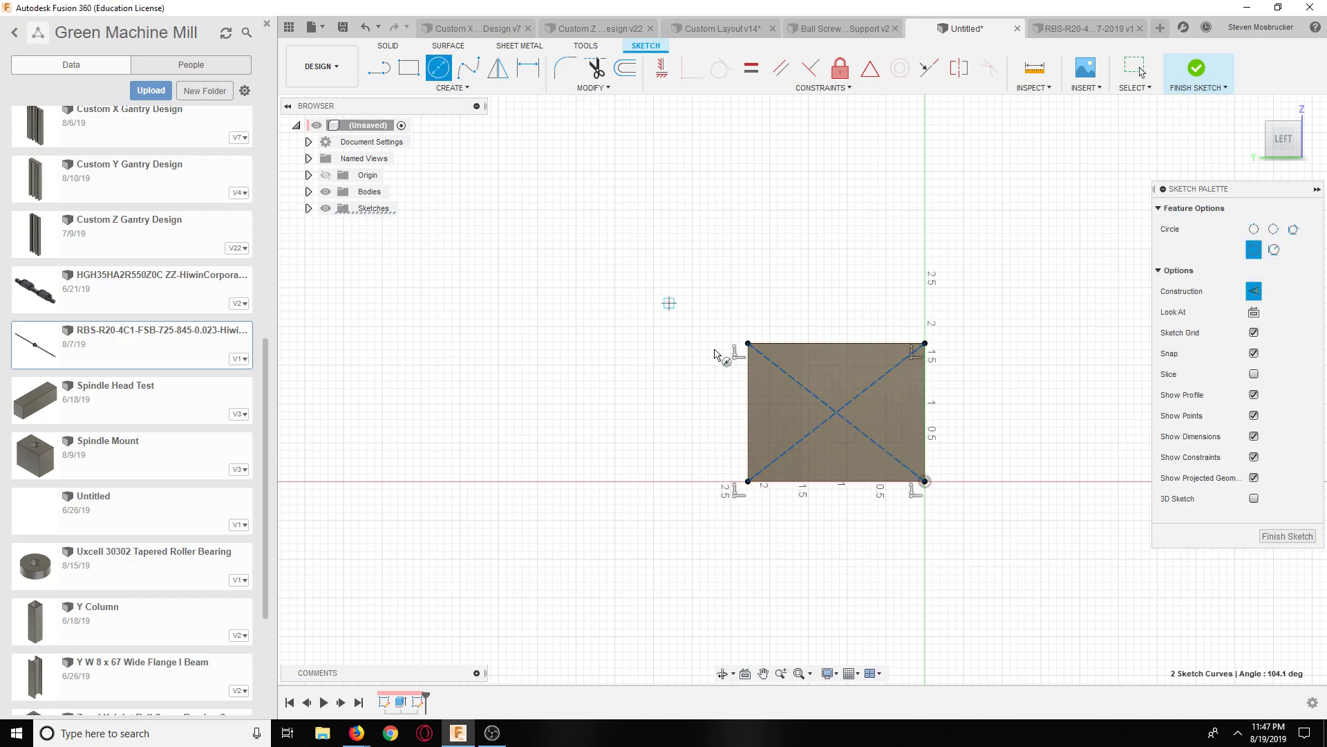
{"action": "left_click", "coordinate": [836, 411]}
{"action": "type", "text": "1"}
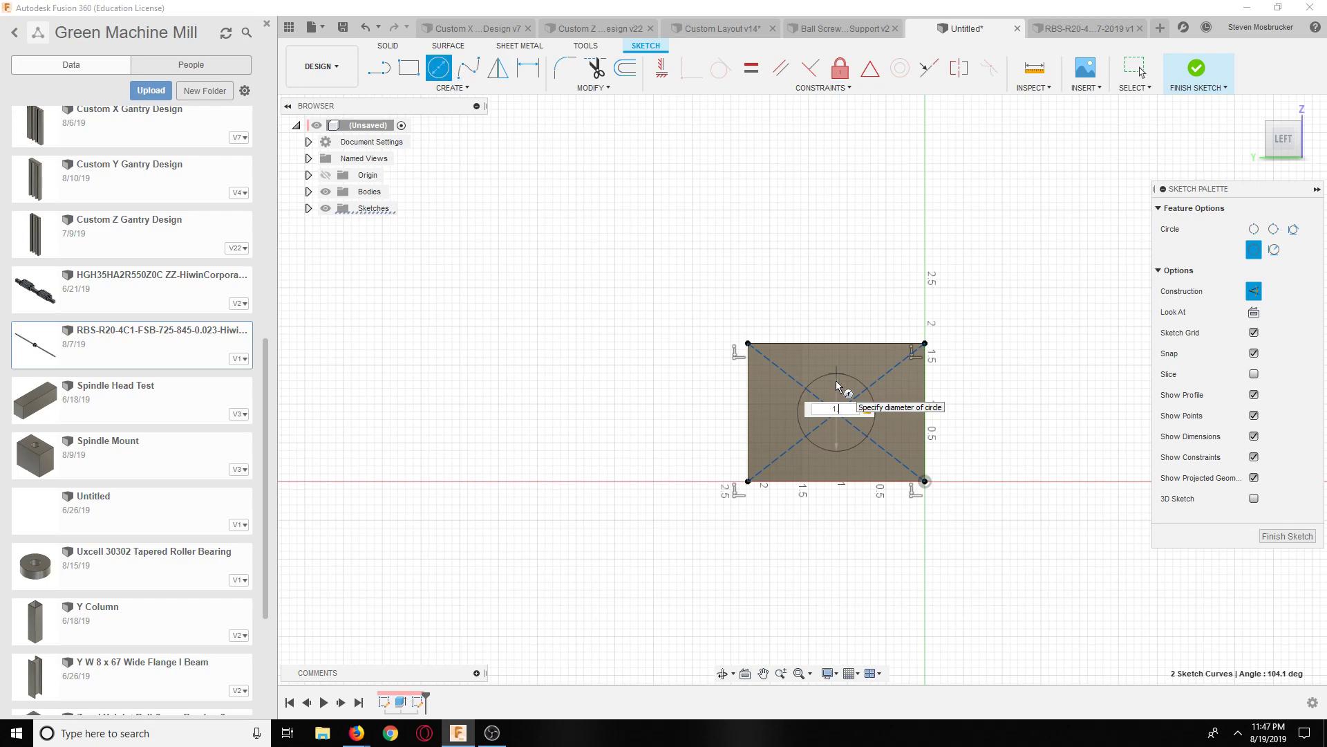
{"action": "type", "text": ".7"}
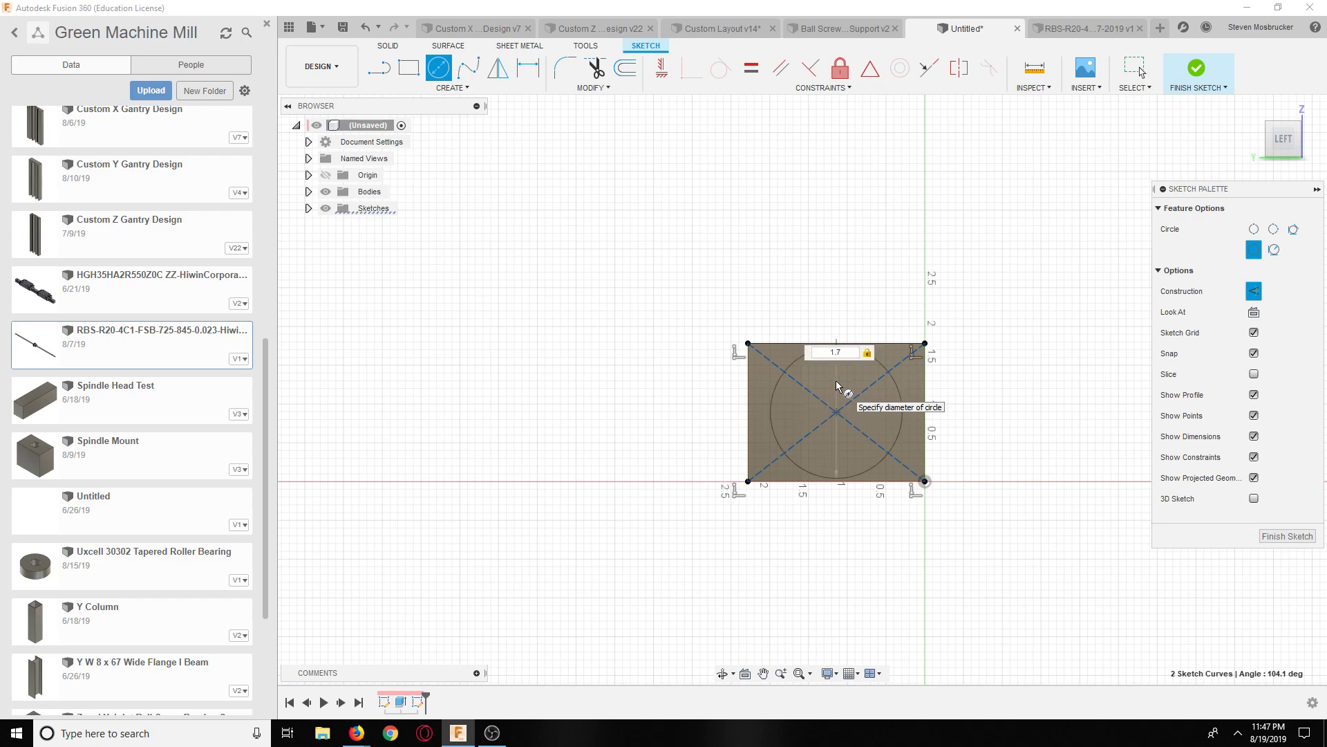
{"action": "key", "text": "BackSpace"}
{"action": "key", "text": "BackSpace"}
{"action": "key", "text": "BackSpace"}
{"action": "type", "text": "40mm"}
{"action": "key", "text": "Return"}
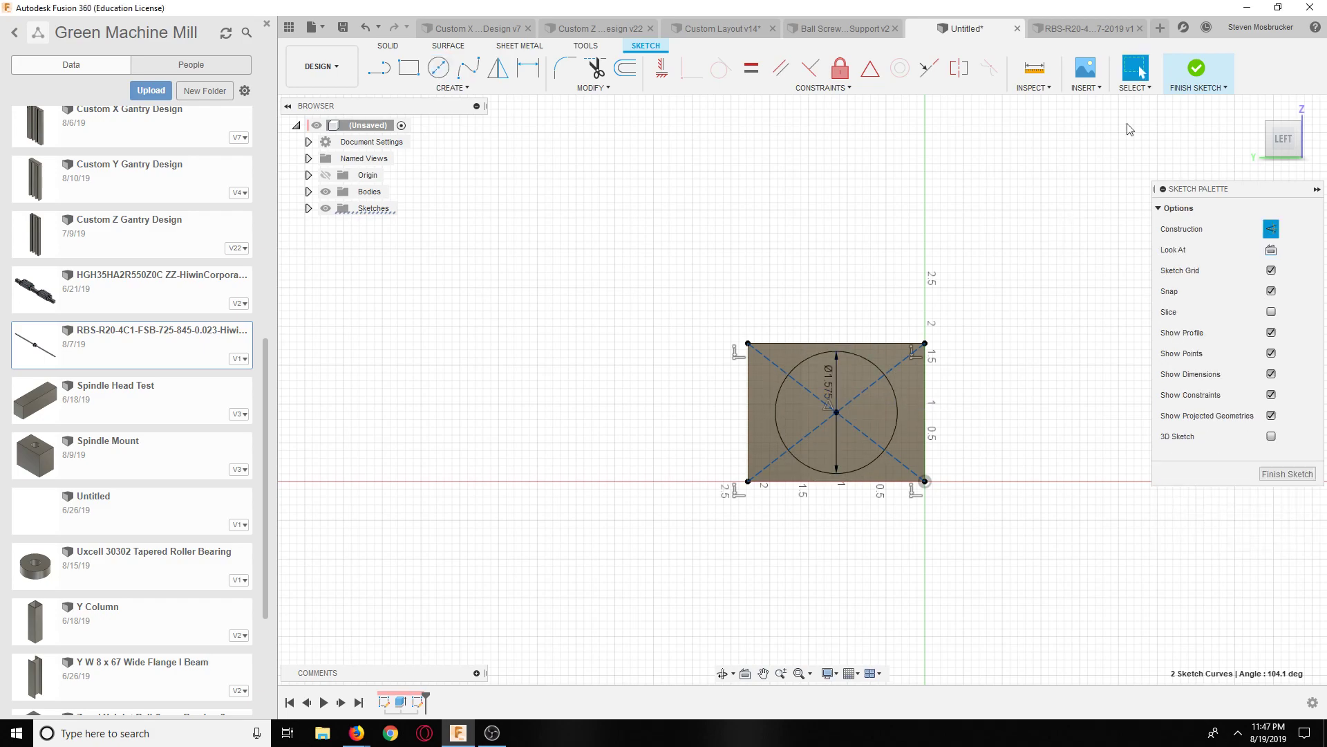
Step: Finish the sketch and extrude the circle as a 4.80 in deep cut running completely through the block
{"action": "left_click", "coordinate": [1214, 68]}
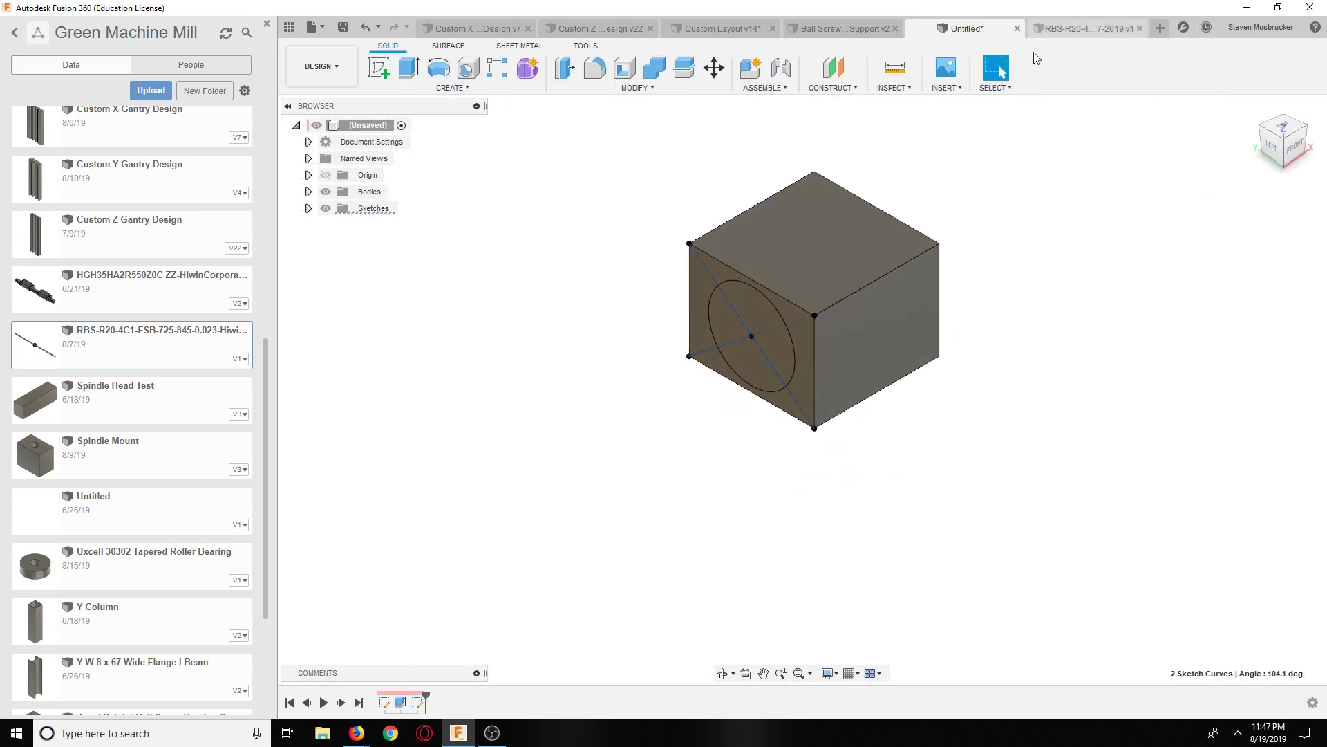
{"action": "key", "text": "e"}
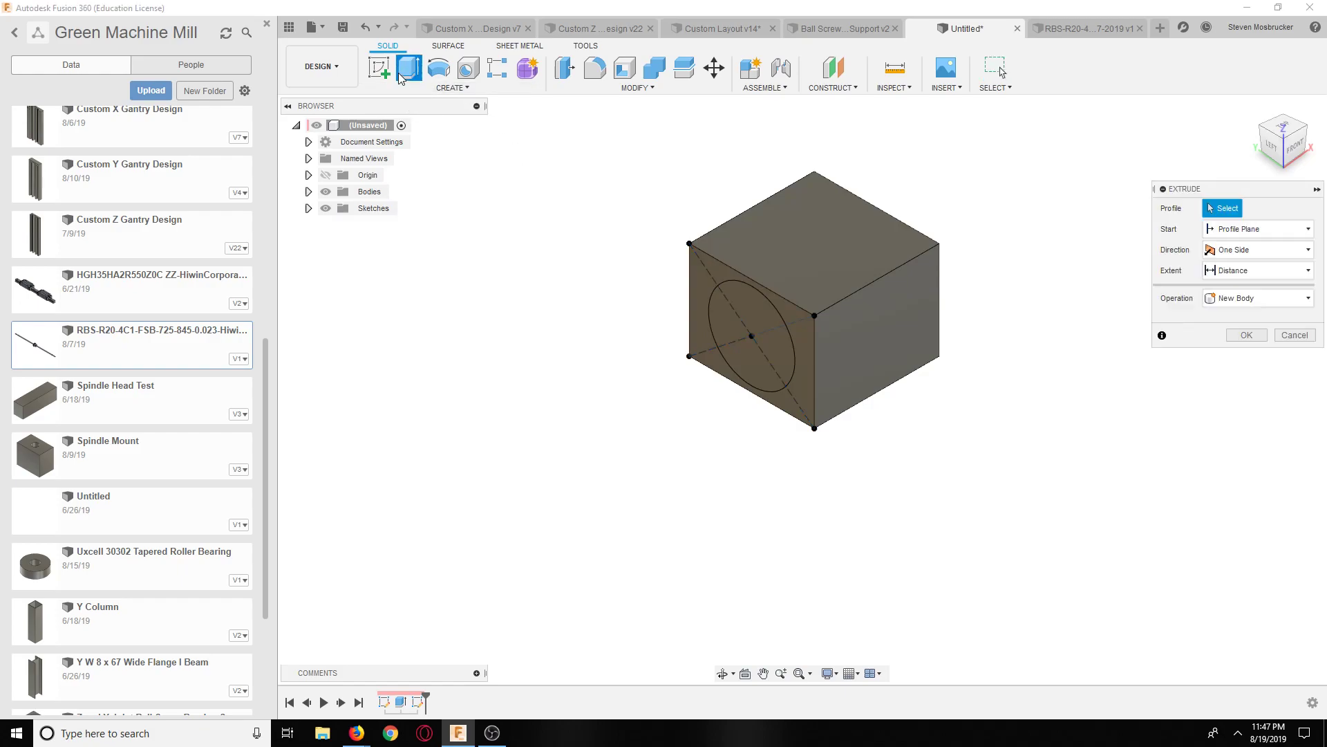
{"action": "left_click", "coordinate": [745, 346]}
{"action": "left_click_drag", "start_coordinate": [750, 338], "coordinate": [1023, 178]}
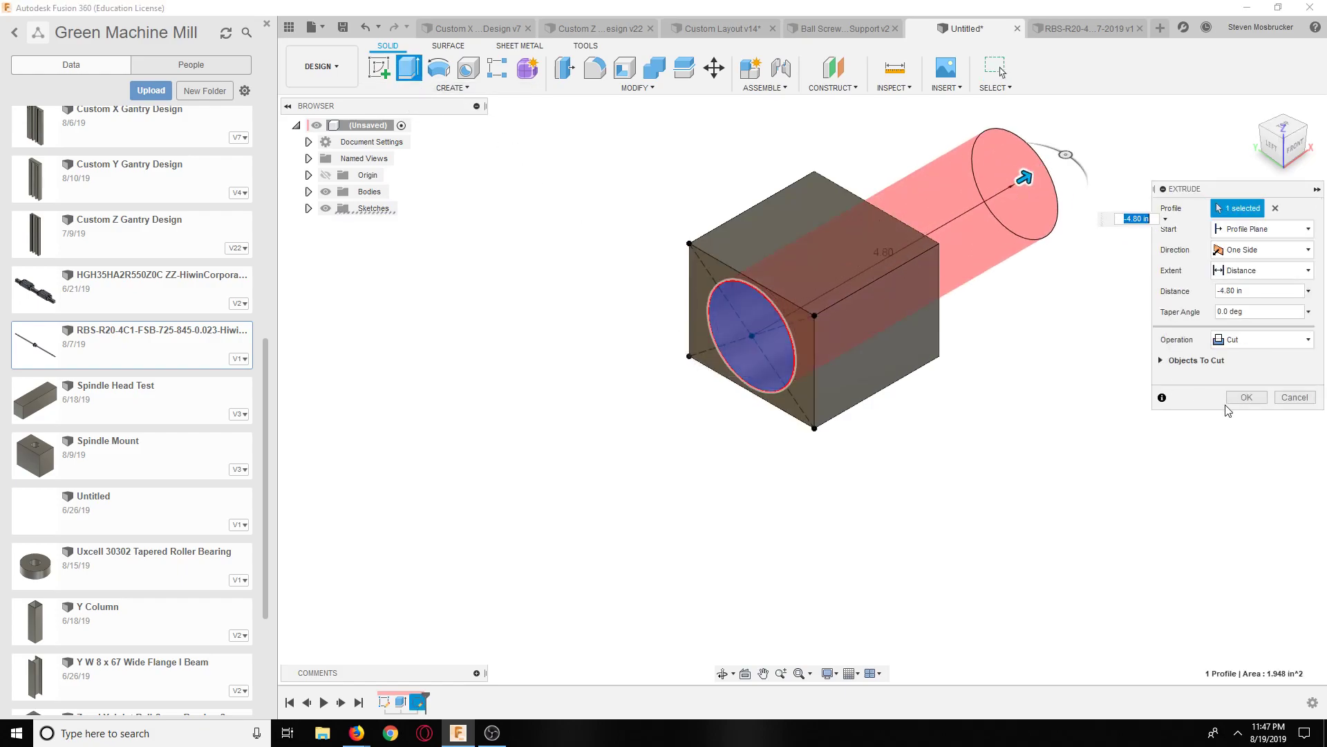
{"action": "left_click", "coordinate": [1244, 400]}
{"action": "scroll", "coordinate": [752, 381], "scroll_direction": "up", "scroll_amount": 5}
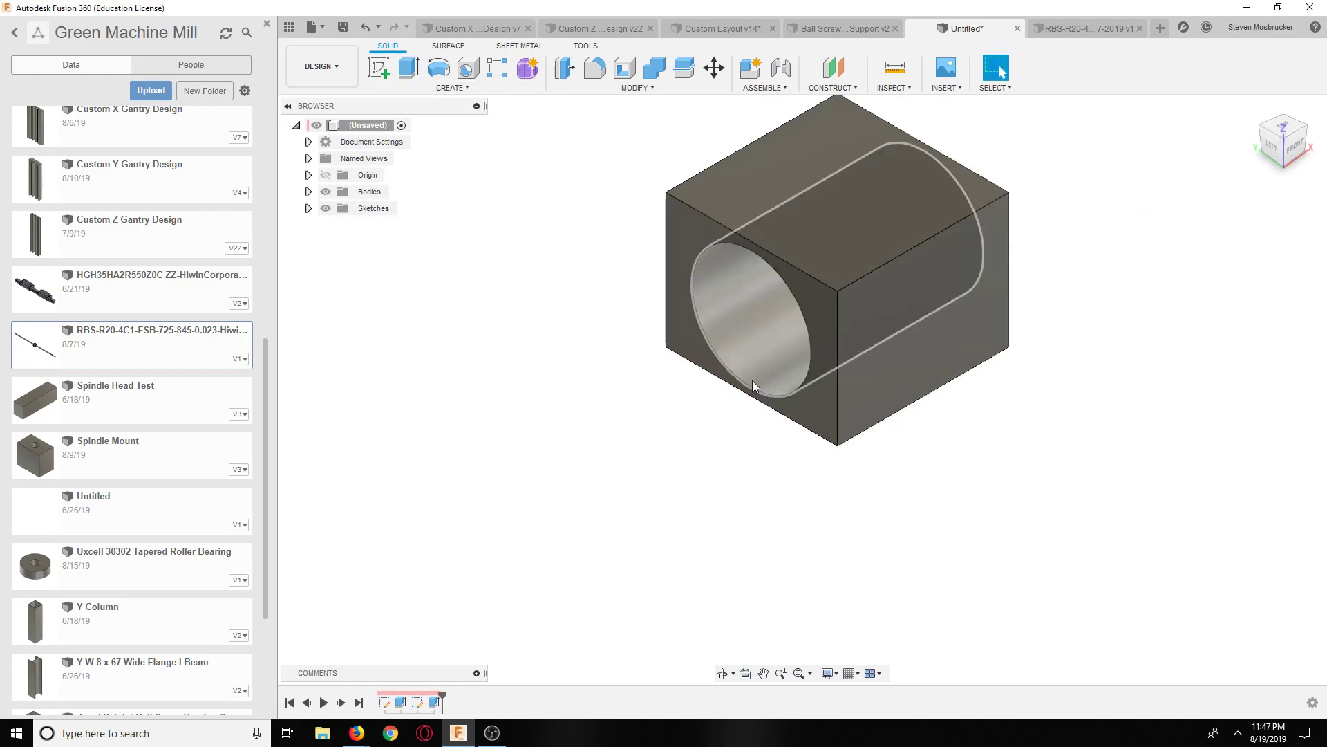
{"action": "scroll", "coordinate": [899, 269], "scroll_direction": "down", "scroll_amount": 3}
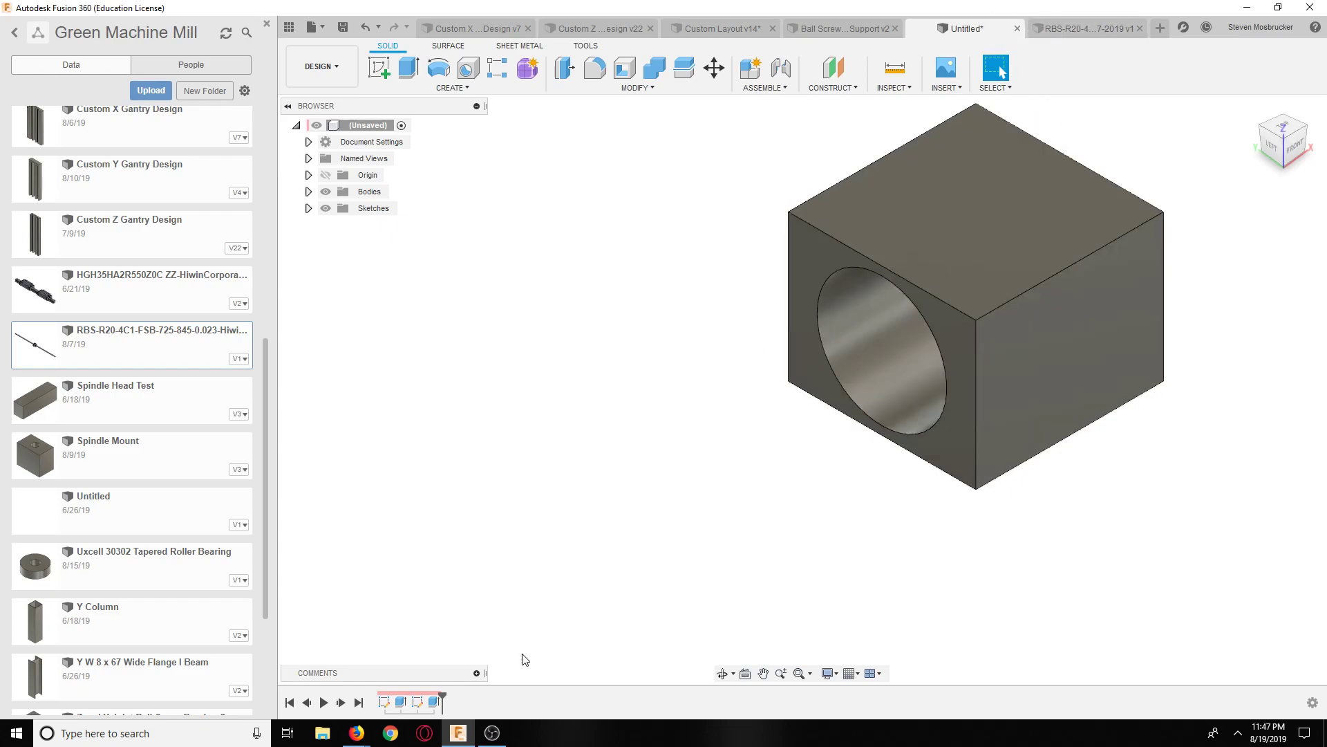
Step: Reopen the block's base sketch for editing and set the rectangle's horizontal width to 1.5 in
{"action": "right_click", "coordinate": [384, 701]}
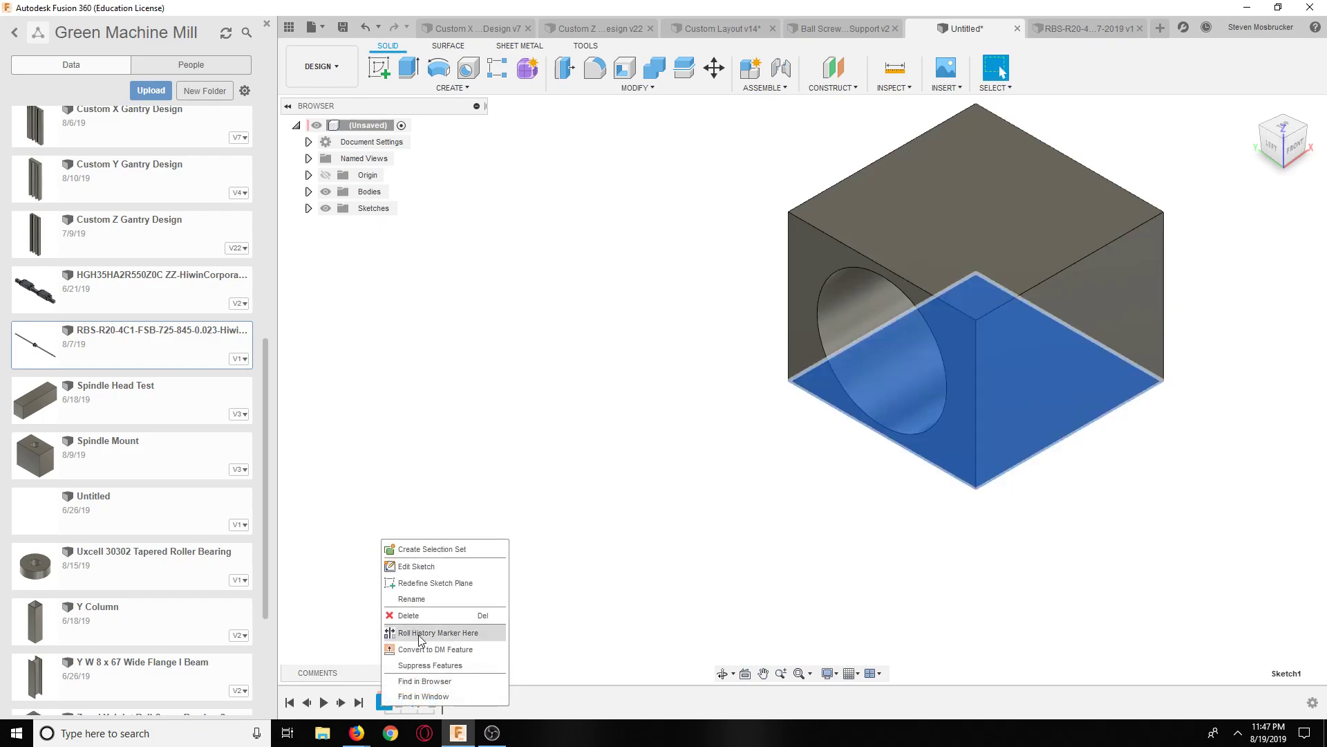
{"action": "left_click", "coordinate": [416, 566]}
{"action": "double_click", "coordinate": [809, 548]}
{"action": "type", "text": "1.5"}
{"action": "key", "text": "Return"}
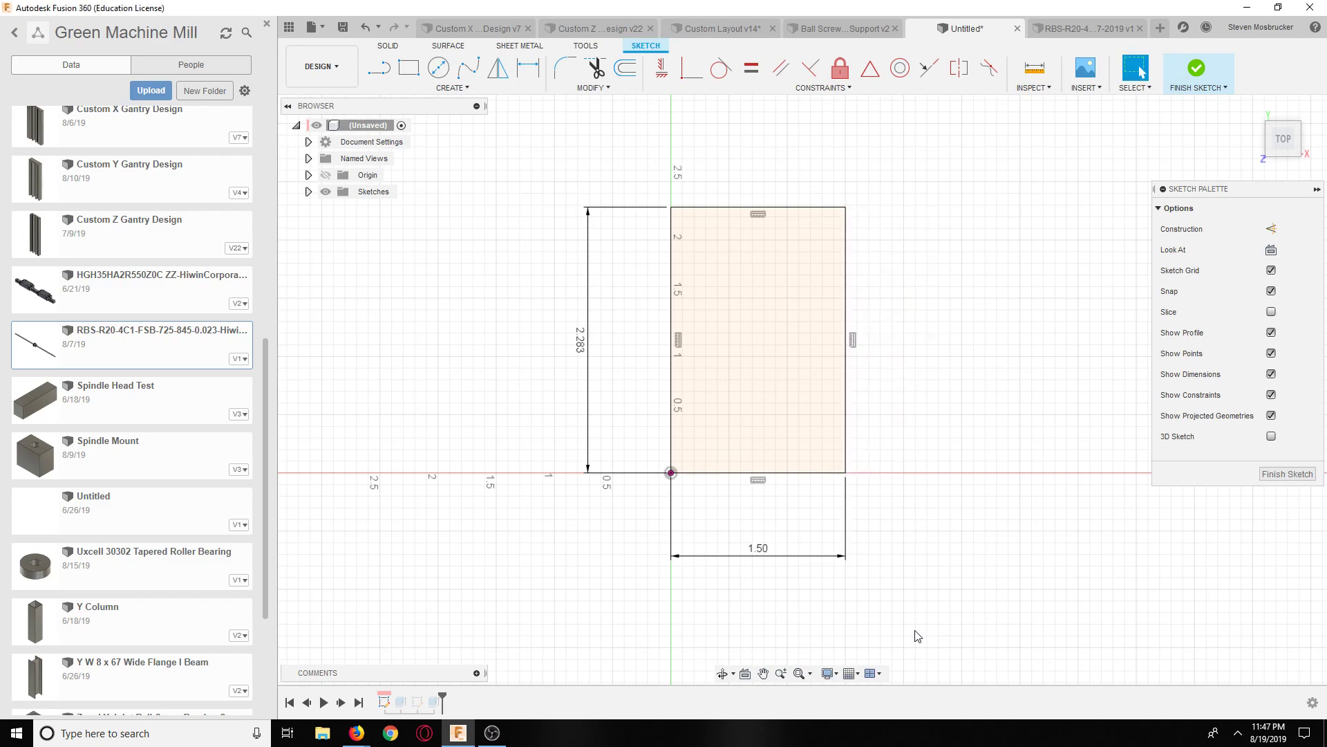
Step: In the ball screw design, measure the distance from the nut's flange face to the end face of its cylindrical body
{"action": "left_click", "coordinate": [1077, 29]}
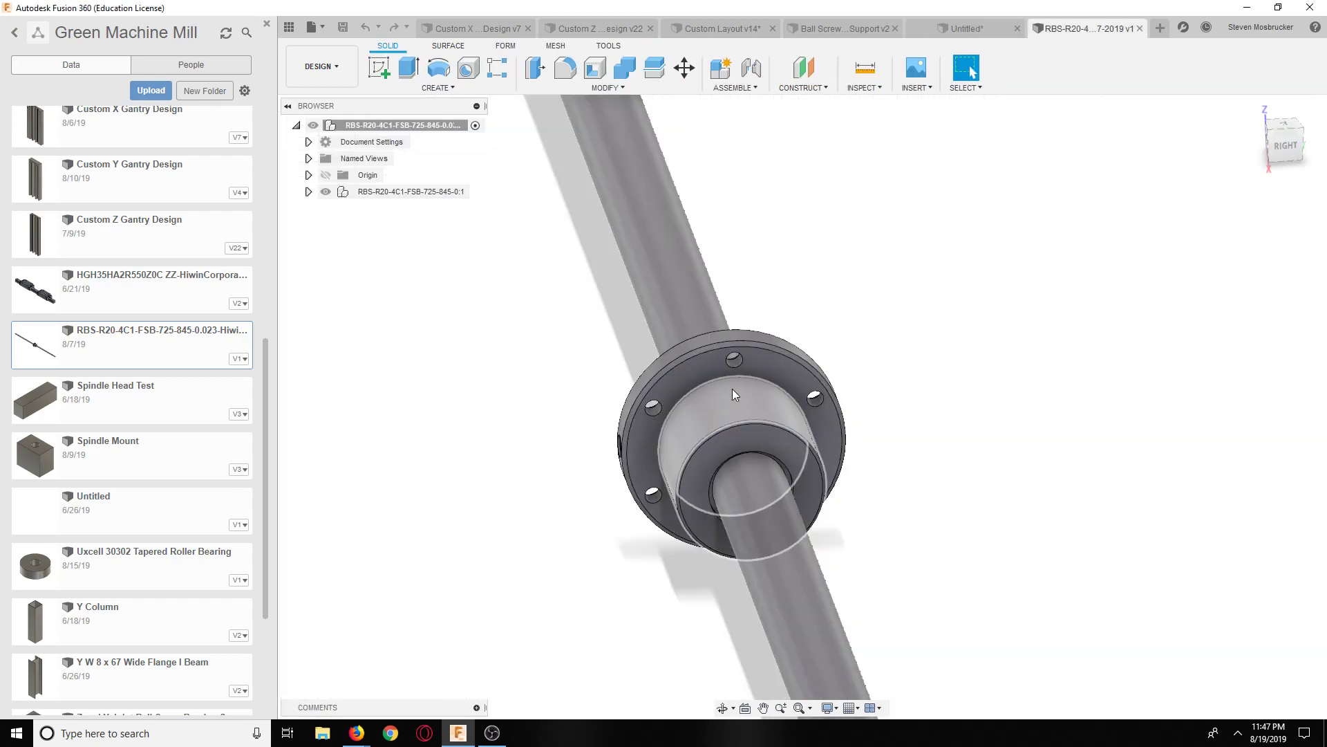
{"action": "left_click", "coordinate": [865, 67]}
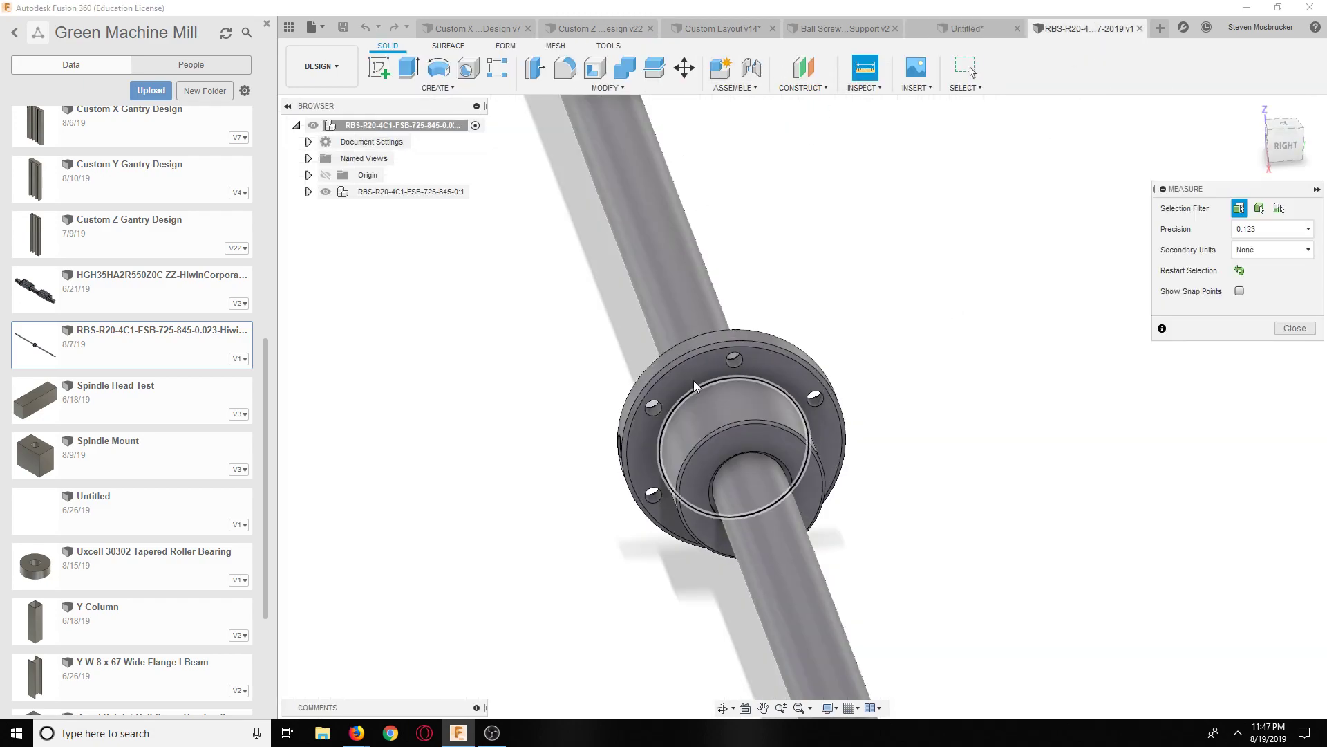
{"action": "left_click", "coordinate": [694, 378]}
{"action": "left_click", "coordinate": [742, 455]}
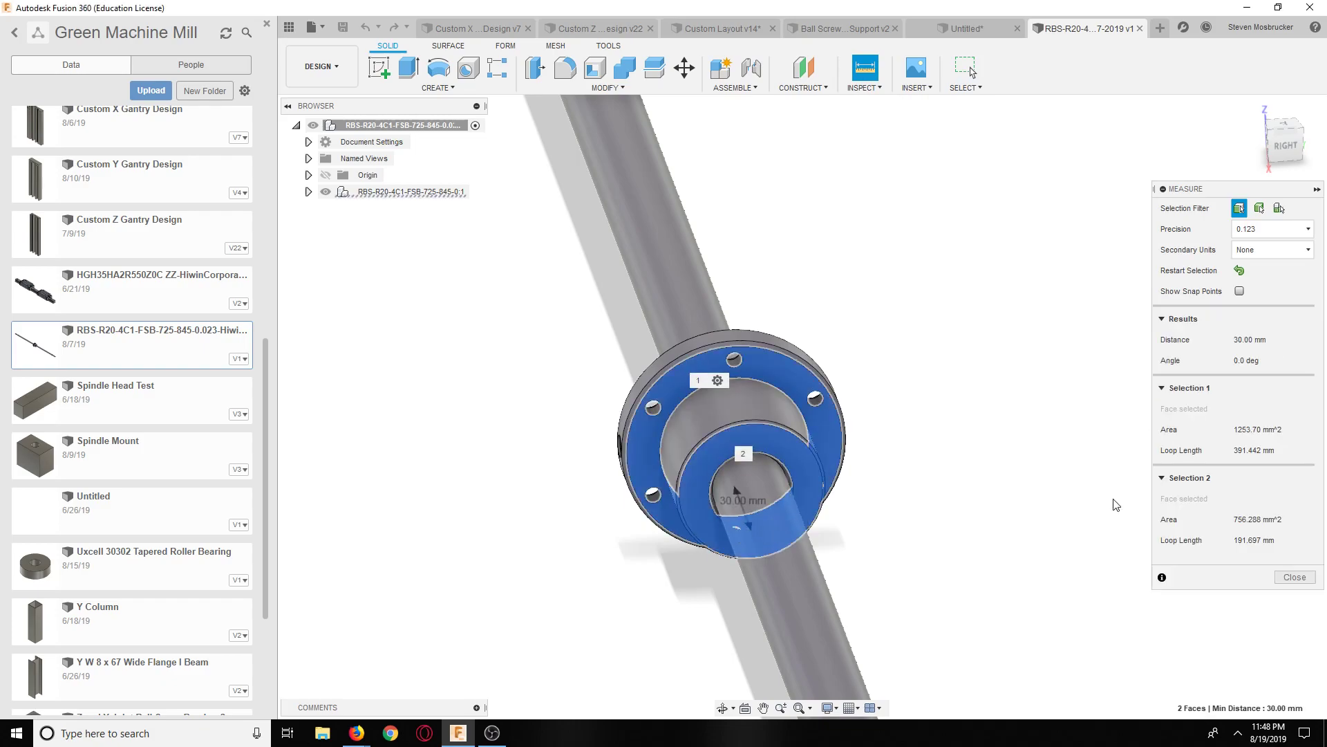
{"action": "key", "text": "Escape"}
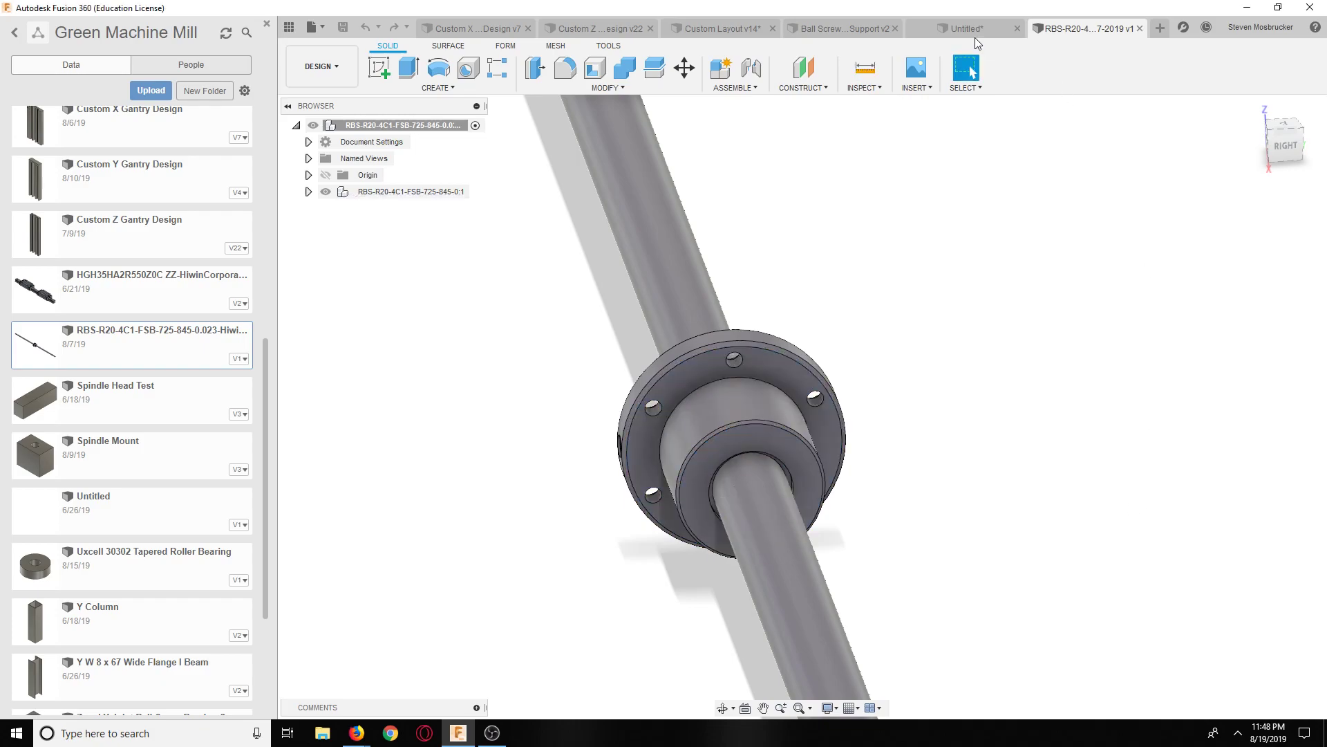
Step: Back in the block's base sketch, set the rectangle's width to 30 mm and finish the sketch
{"action": "left_click", "coordinate": [971, 29]}
{"action": "double_click", "coordinate": [757, 547]}
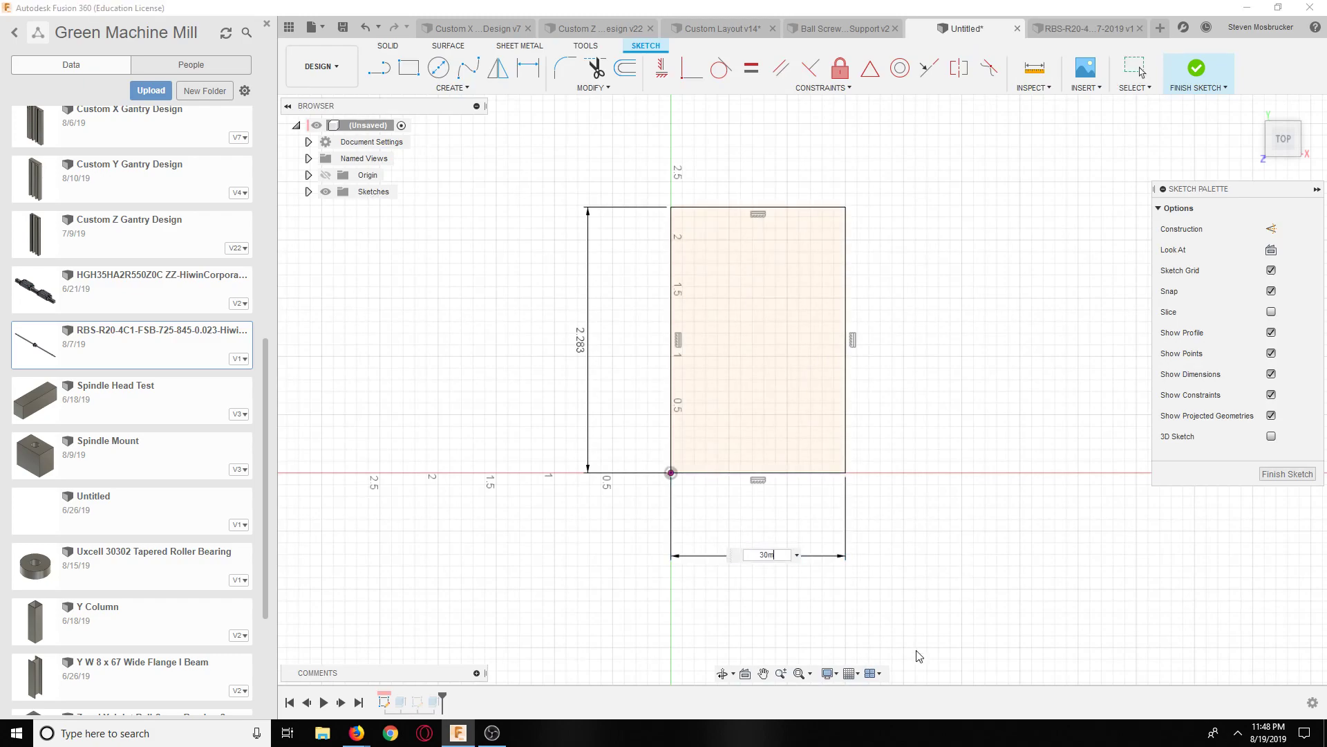
{"action": "key", "text": "Return"}
{"action": "left_click", "coordinate": [1197, 68]}
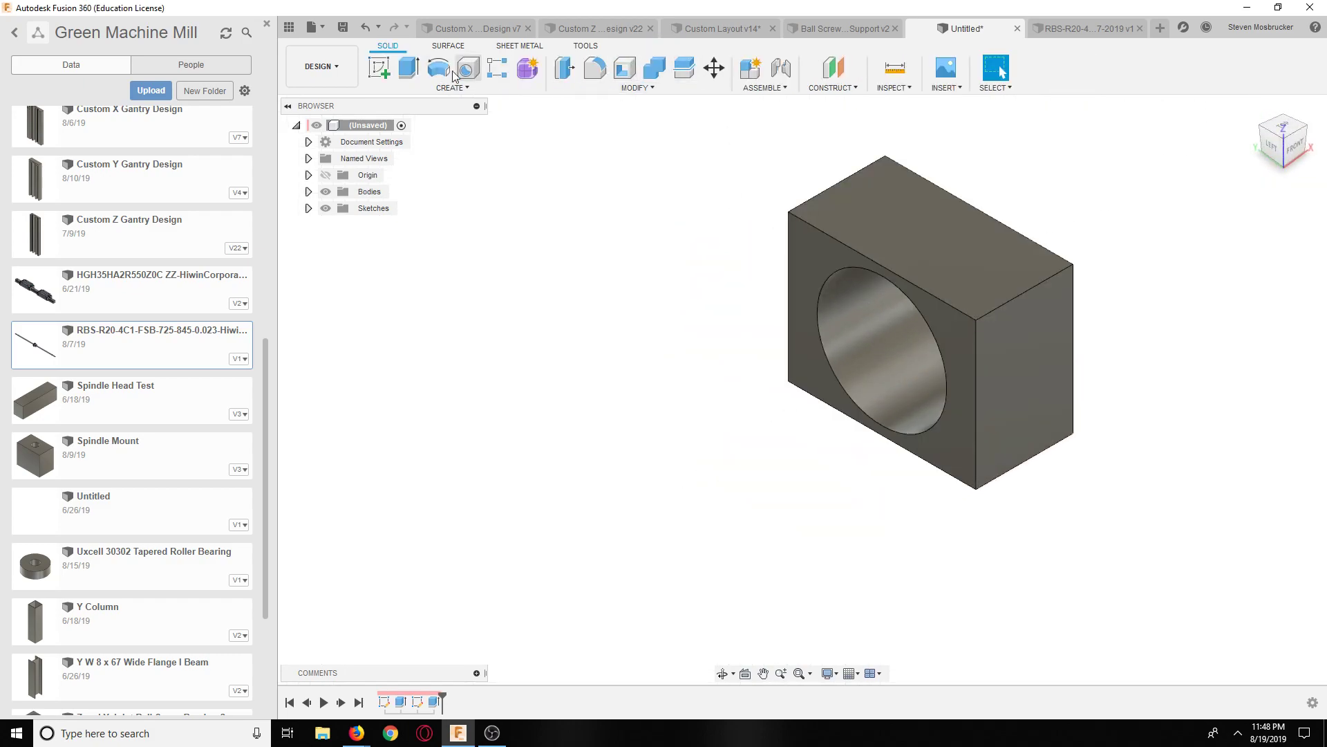
Step: Switch to the ball screw design, view it from the left and try to start a sketch on the nut flange
{"action": "left_click", "coordinate": [1104, 27]}
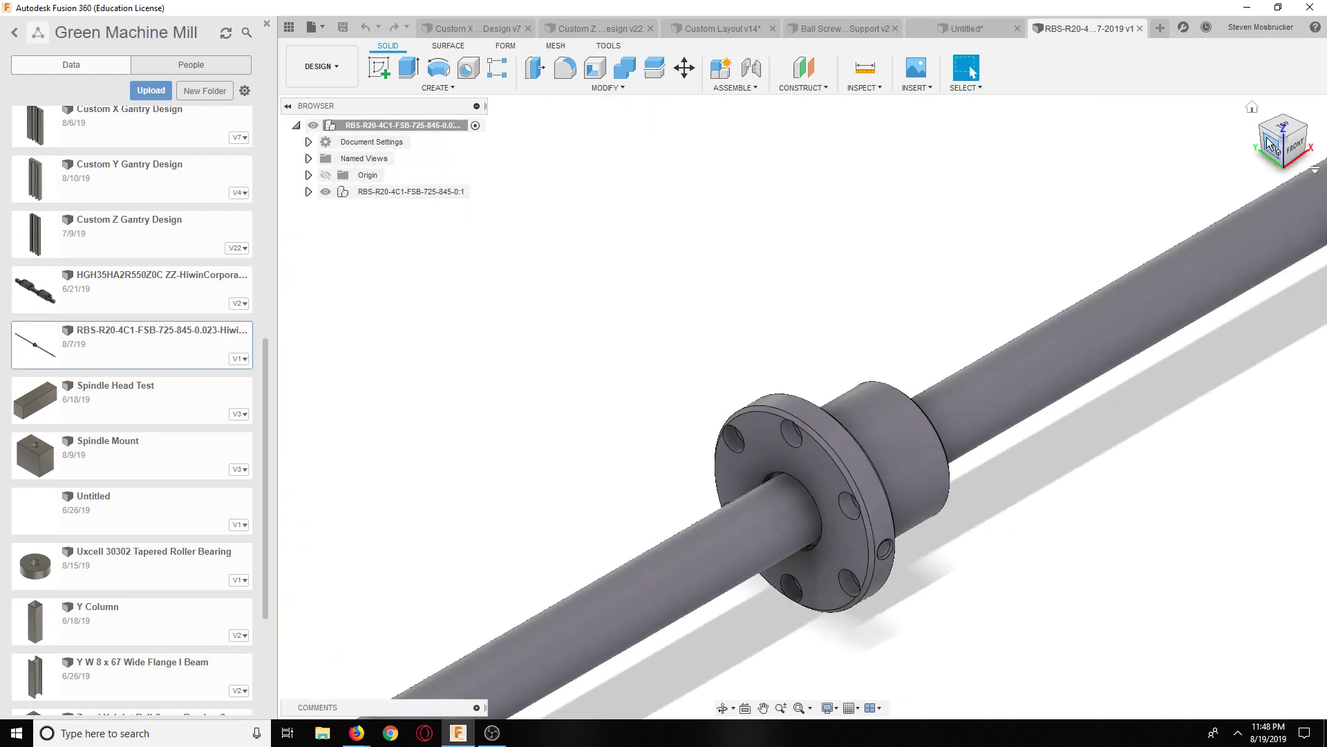
{"action": "left_click", "coordinate": [1272, 138]}
{"action": "left_click", "coordinate": [379, 67]}
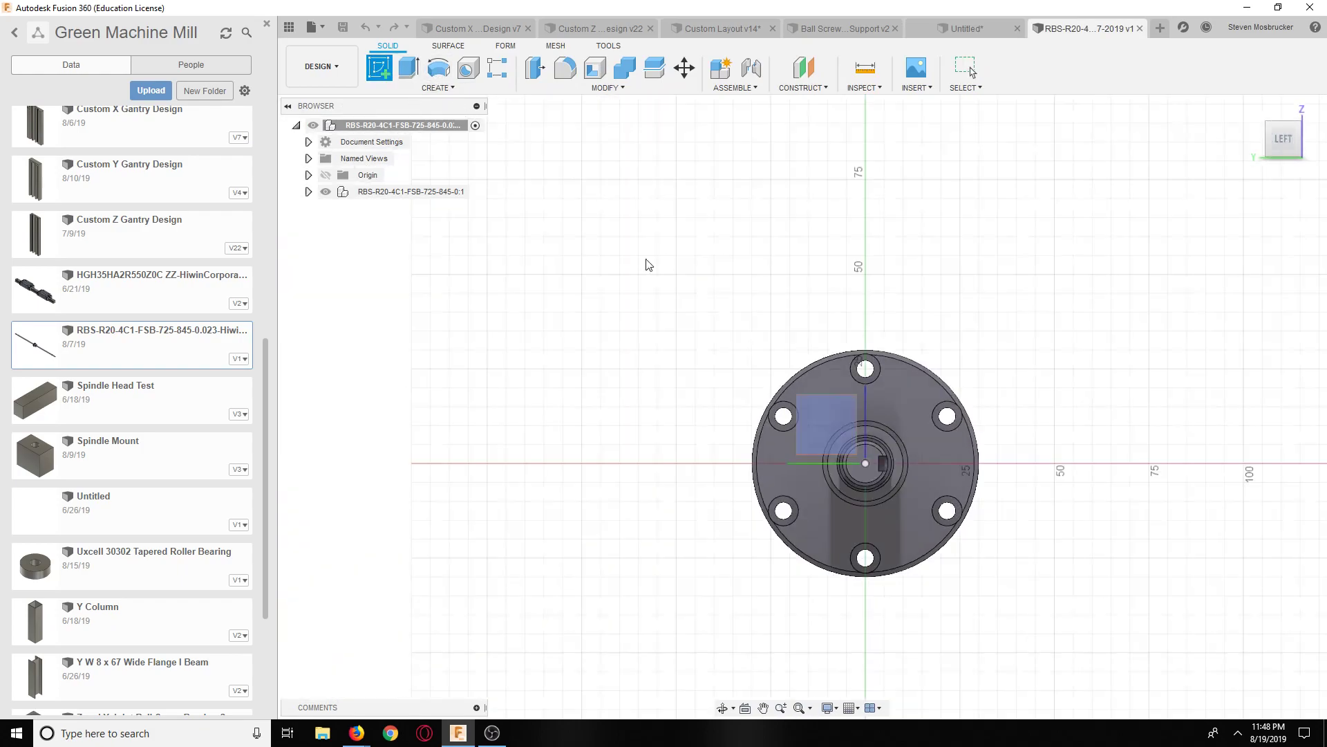
{"action": "left_click", "coordinate": [864, 429]}
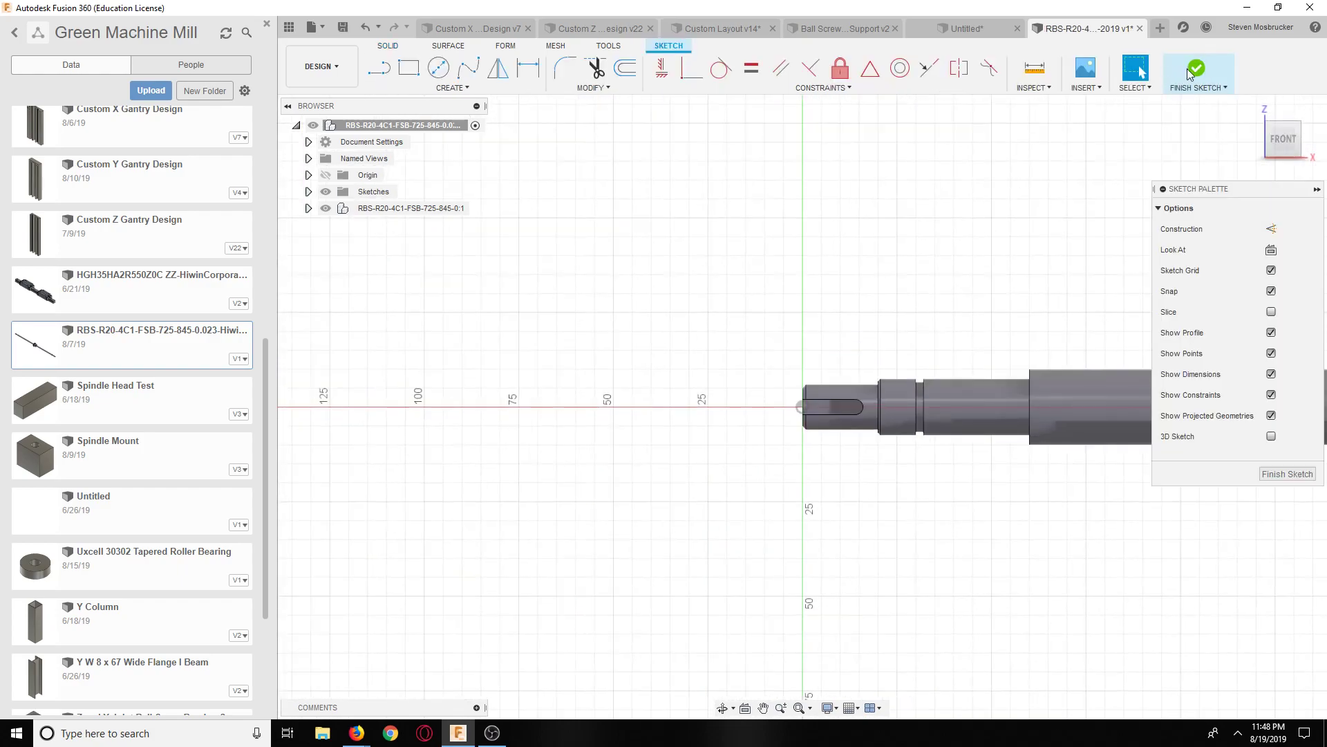
{"action": "left_click", "coordinate": [1184, 68]}
Step: Turn on design history capture for the ball screw design
{"action": "right_click", "coordinate": [397, 205]}
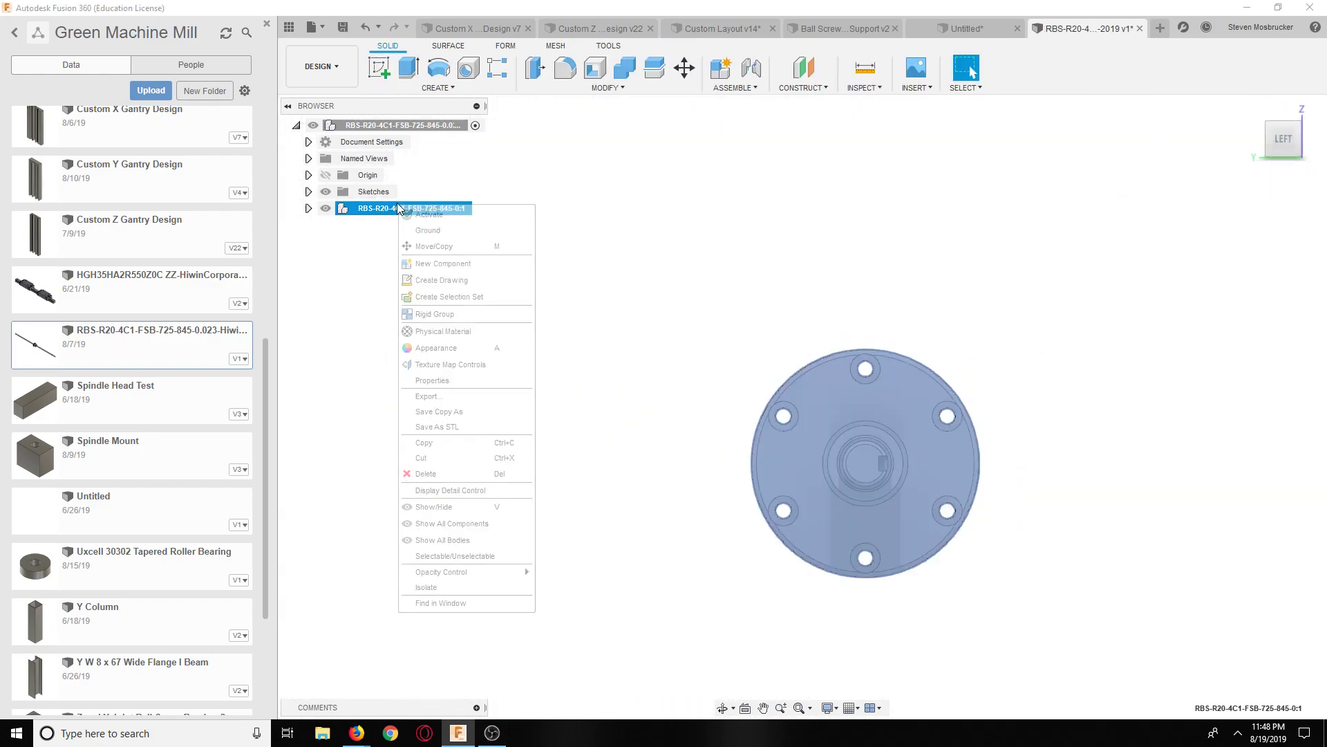
{"action": "left_click", "coordinate": [428, 230]}
{"action": "left_click", "coordinate": [578, 237]}
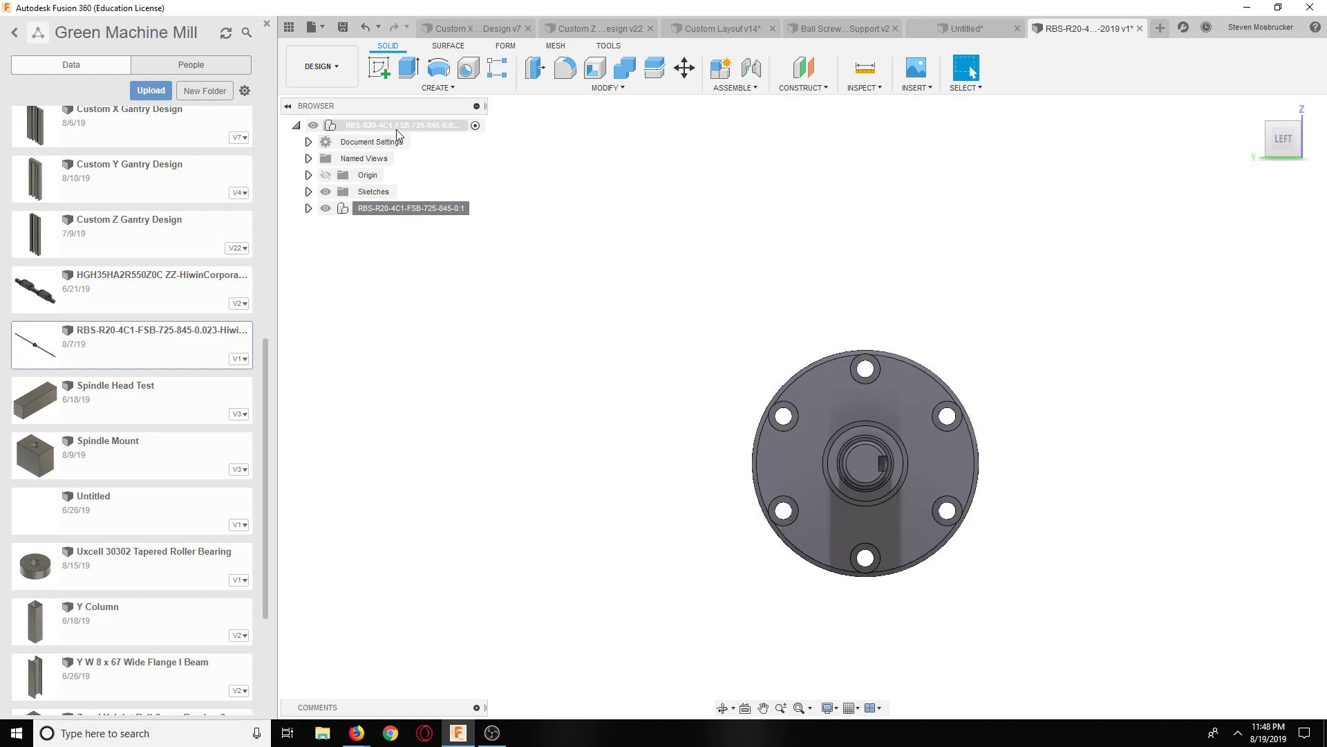
{"action": "right_click", "coordinate": [398, 127]}
{"action": "left_click", "coordinate": [432, 421]}
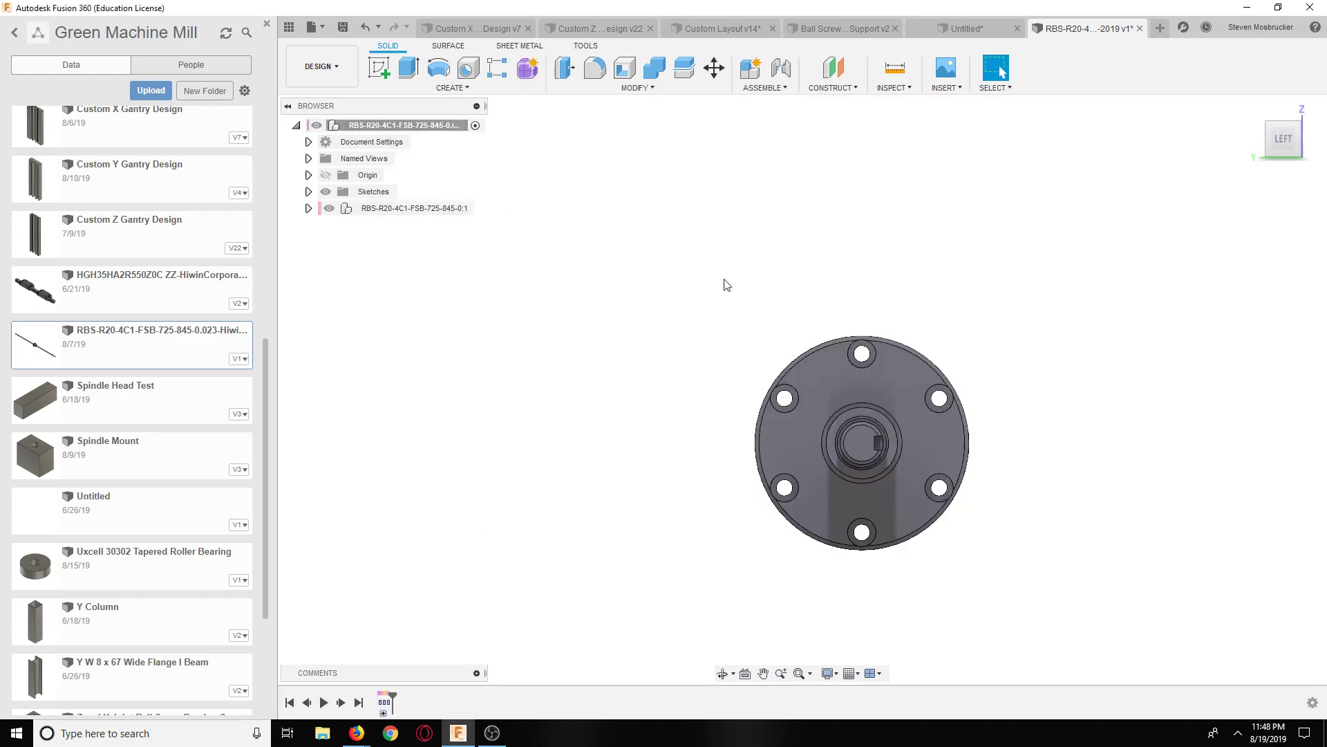
Step: Start a sketch on the nut's flange face and draw a rectangle through the centres of the four outer bolt holes
{"action": "left_click", "coordinate": [379, 67]}
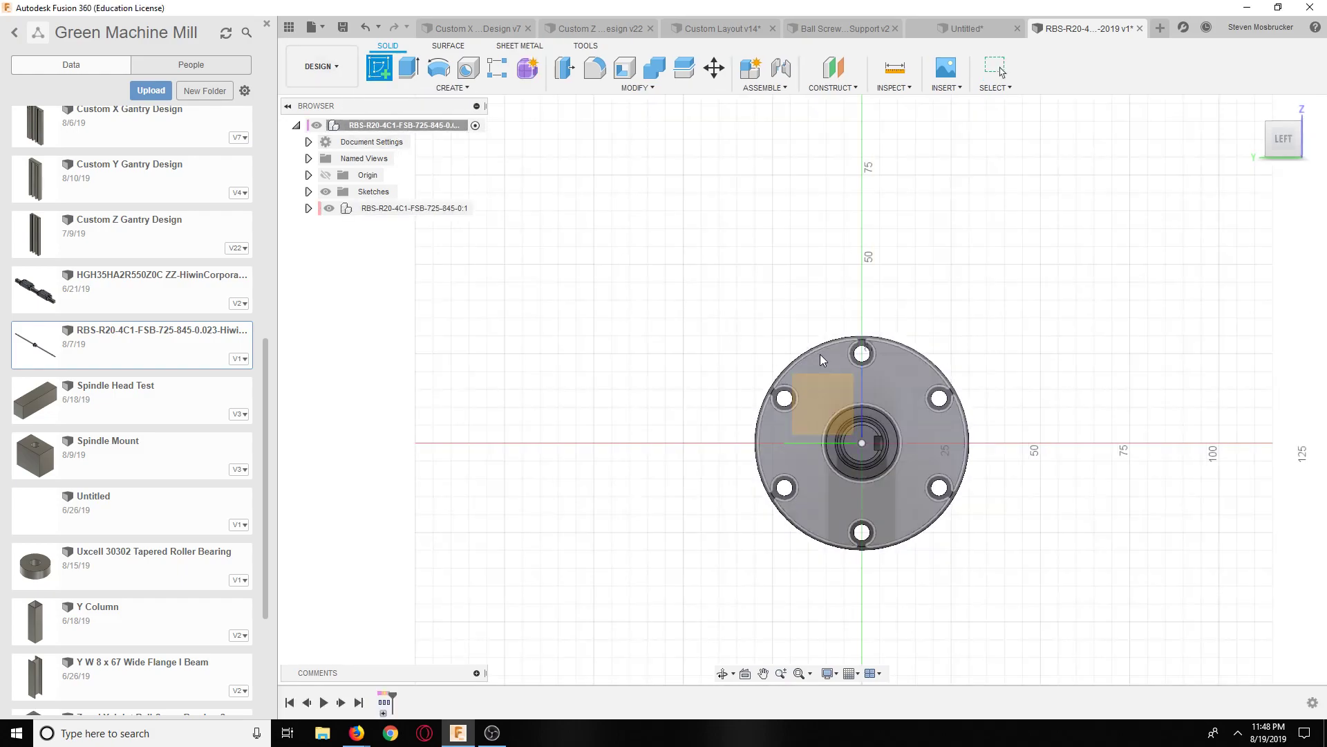
{"action": "left_click", "coordinate": [826, 380]}
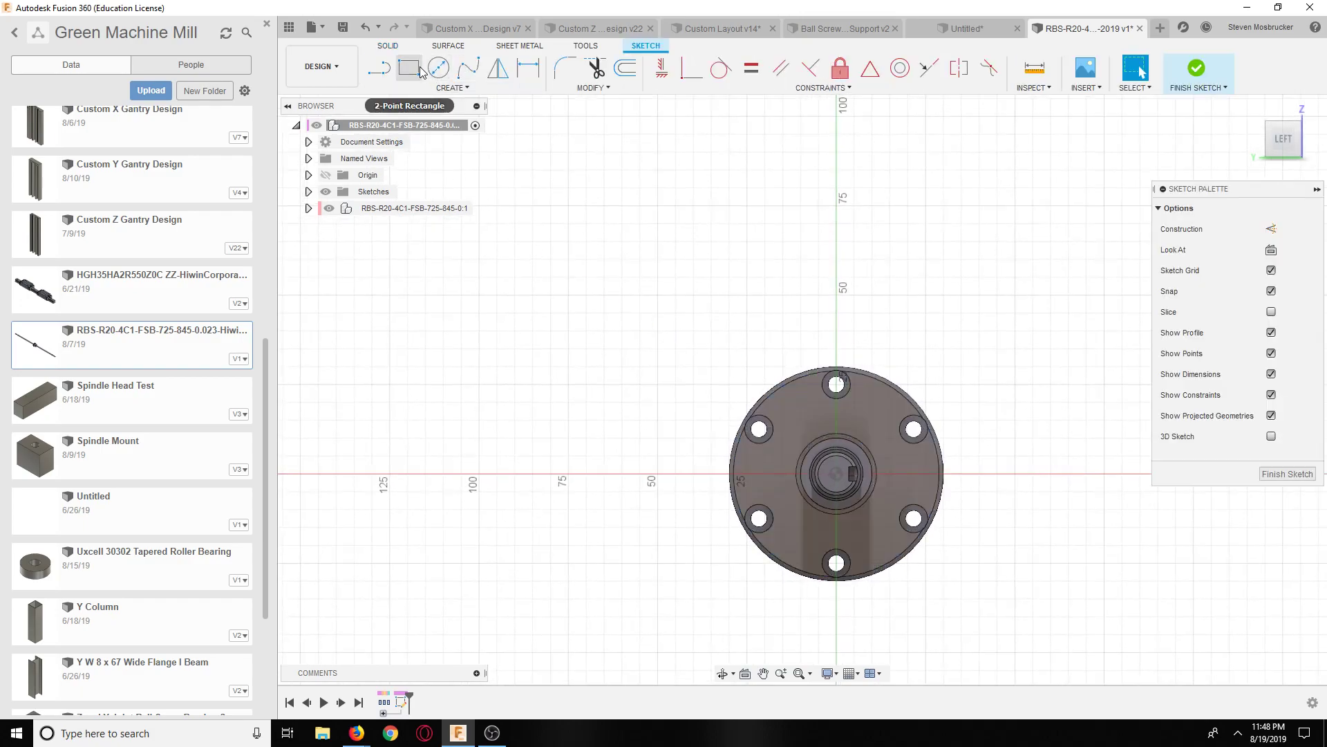
{"action": "left_click", "coordinate": [409, 68]}
{"action": "scroll", "coordinate": [761, 433], "scroll_direction": "up", "scroll_amount": 2}
{"action": "left_click", "coordinate": [757, 433]}
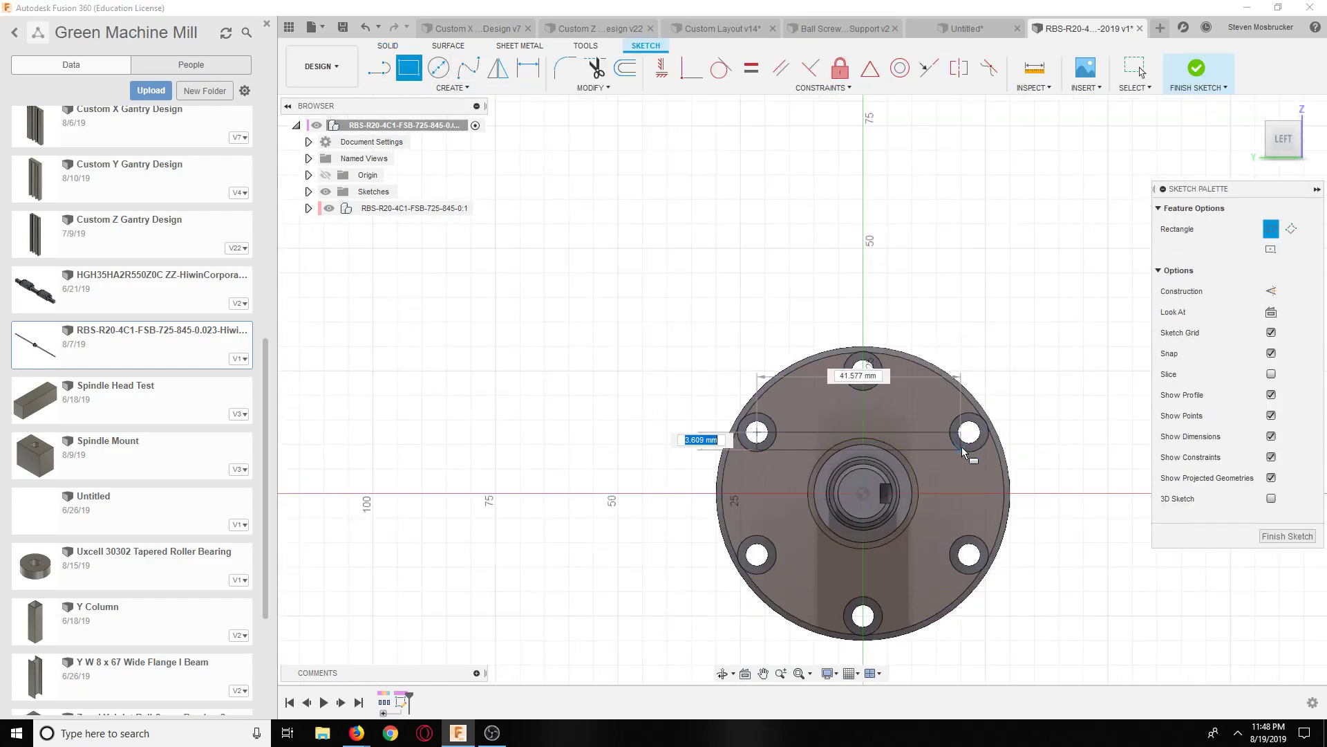
{"action": "left_click", "coordinate": [969, 554]}
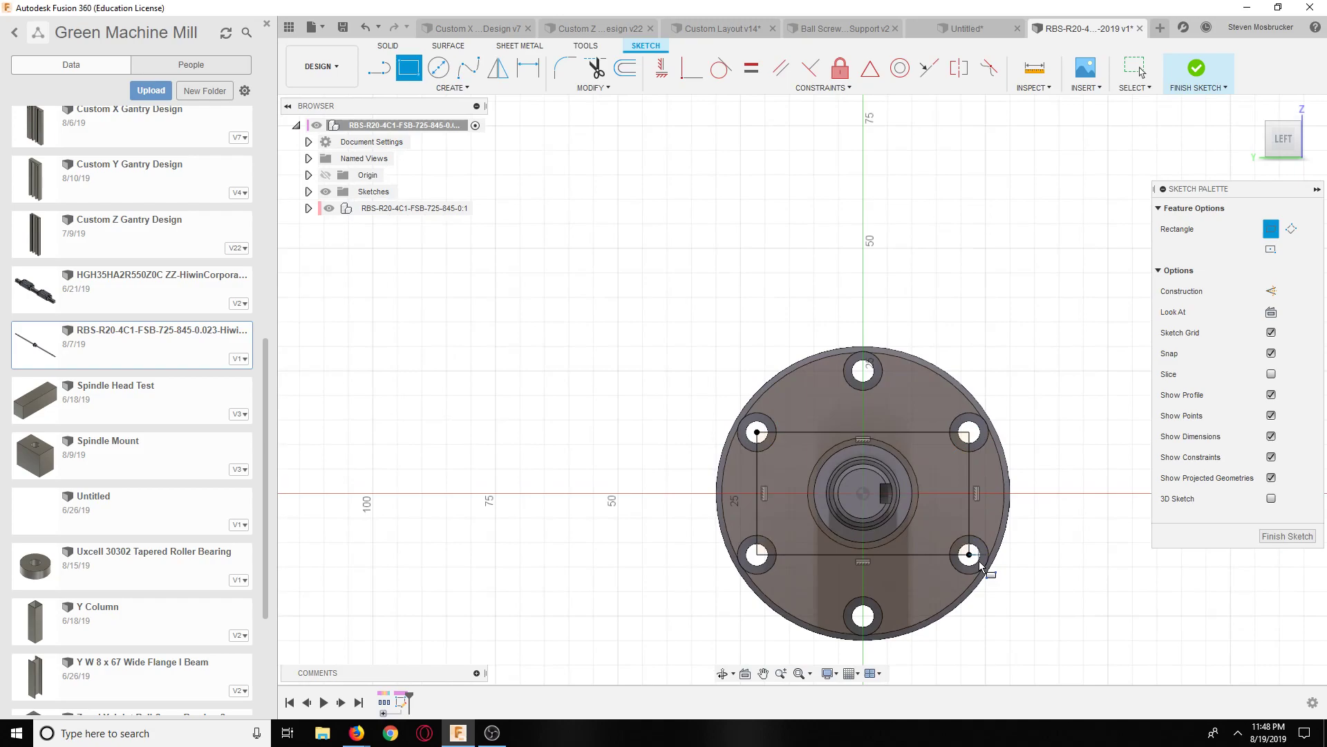
{"action": "key", "text": "Escape"}
Step: Add driven dimensions to the bolt-hole rectangle's height and width, moving the height dimension clear of the flange
{"action": "key", "text": "d"}
{"action": "left_click", "coordinate": [758, 512]}
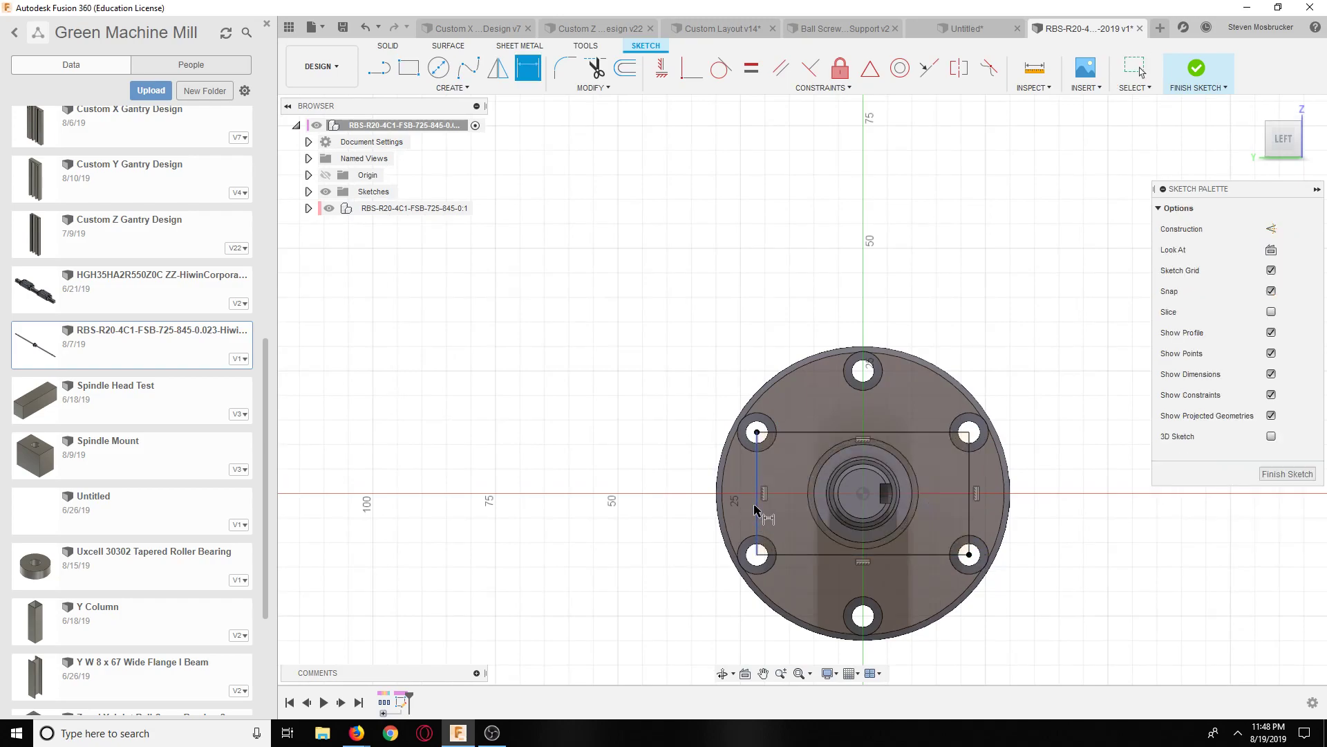
{"action": "left_click", "coordinate": [633, 499]}
{"action": "left_click", "coordinate": [707, 382]}
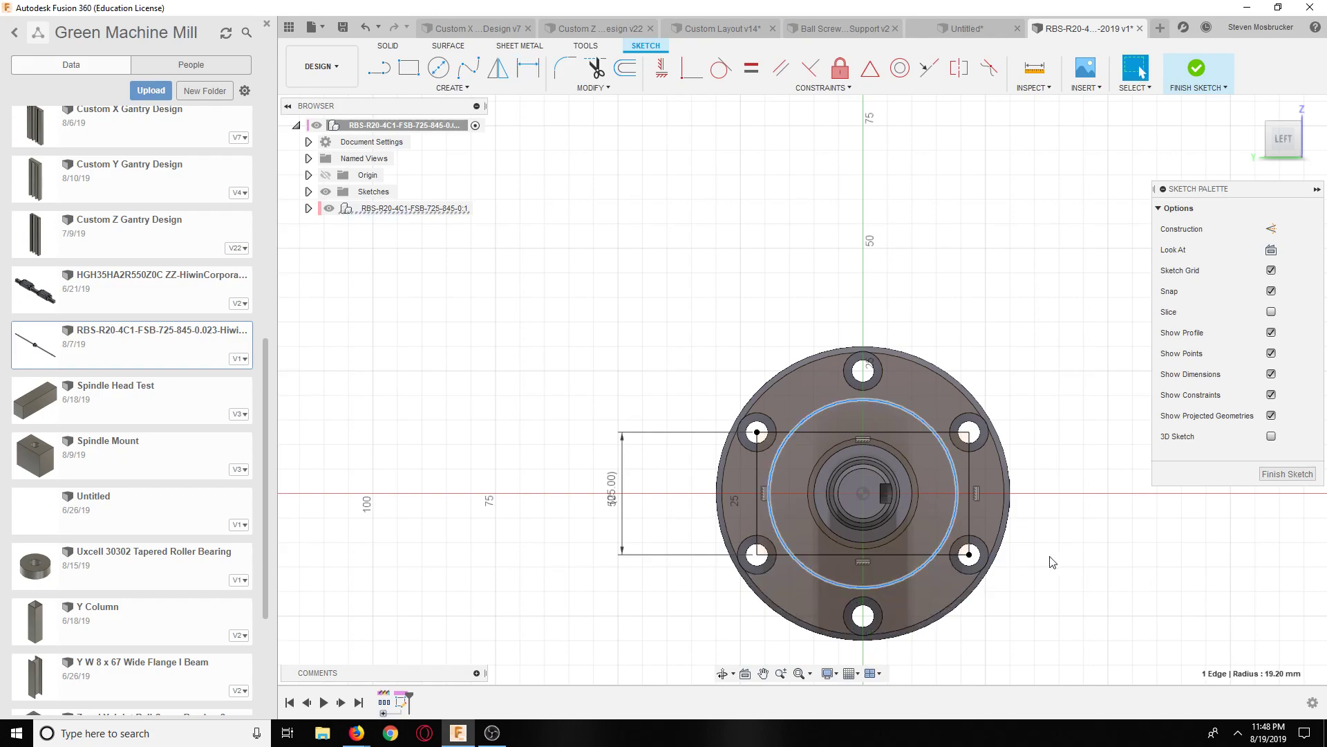
{"action": "left_click", "coordinate": [923, 557]}
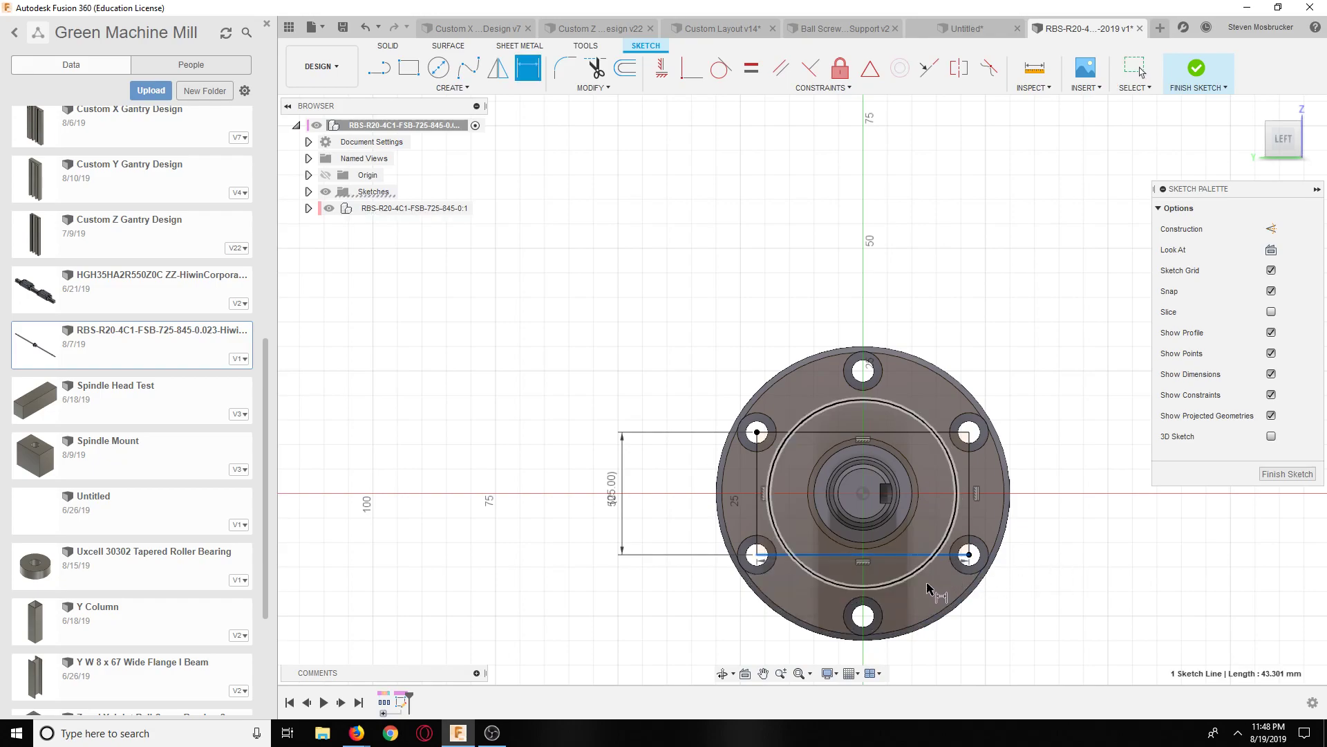
{"action": "left_click", "coordinate": [862, 607]}
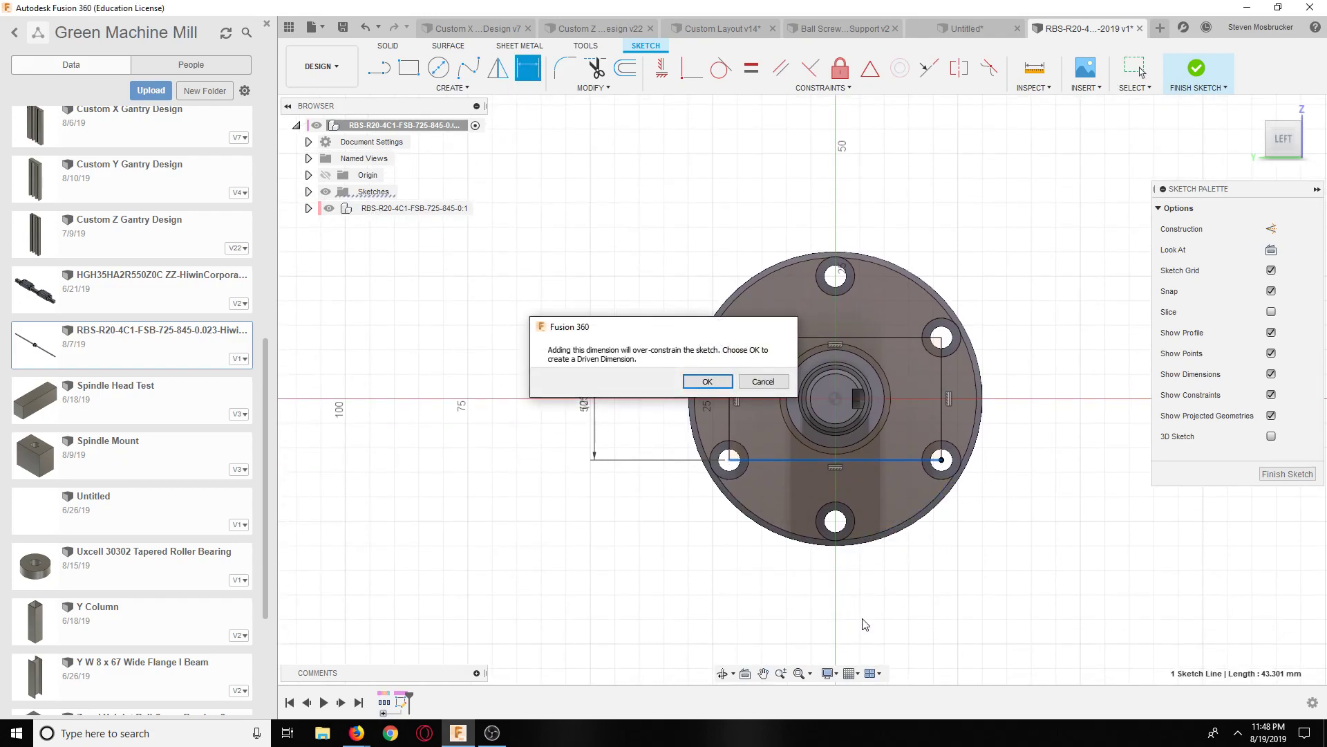
{"action": "key", "text": "Return"}
{"action": "left_click_drag", "start_coordinate": [599, 396], "coordinate": [566, 339]}
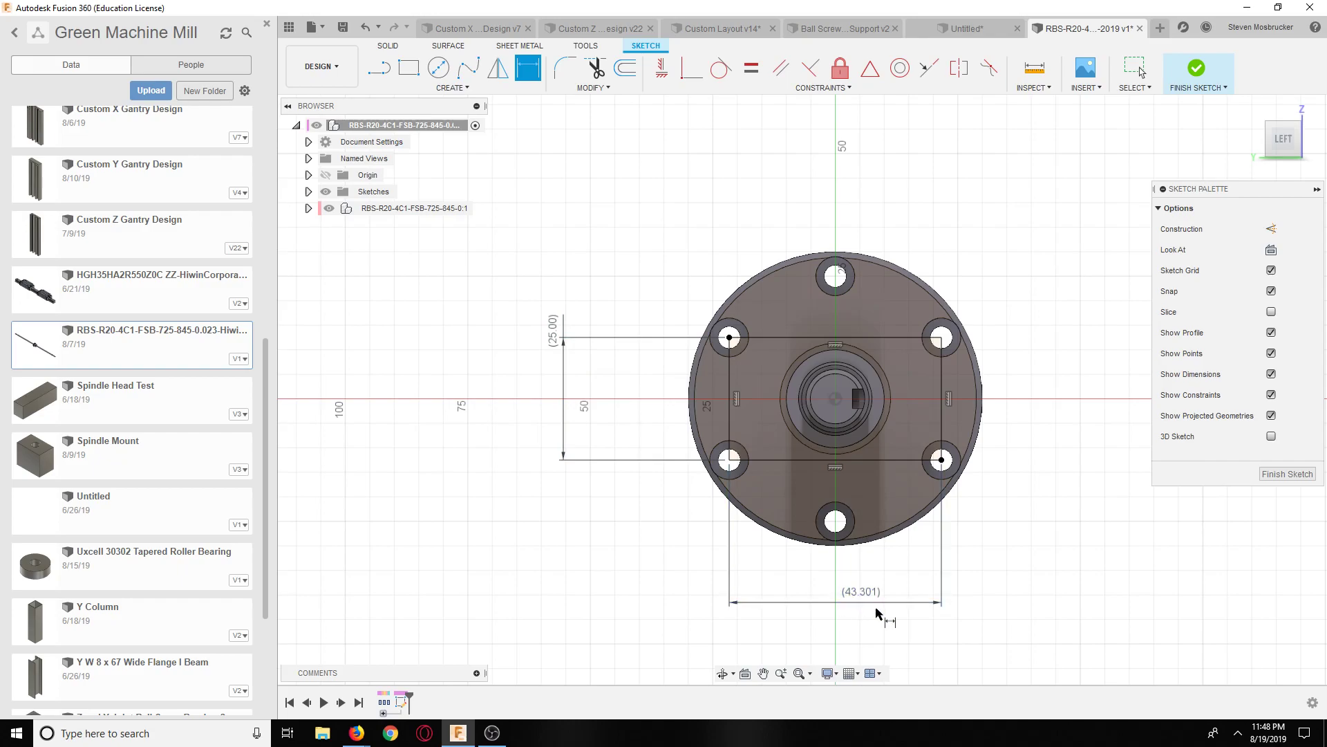
Step: In the untitled block design, sketch a centre rectangle 25 mm high and 43 mm wide on the bored face, centred on the bore
{"action": "left_click", "coordinate": [968, 28]}
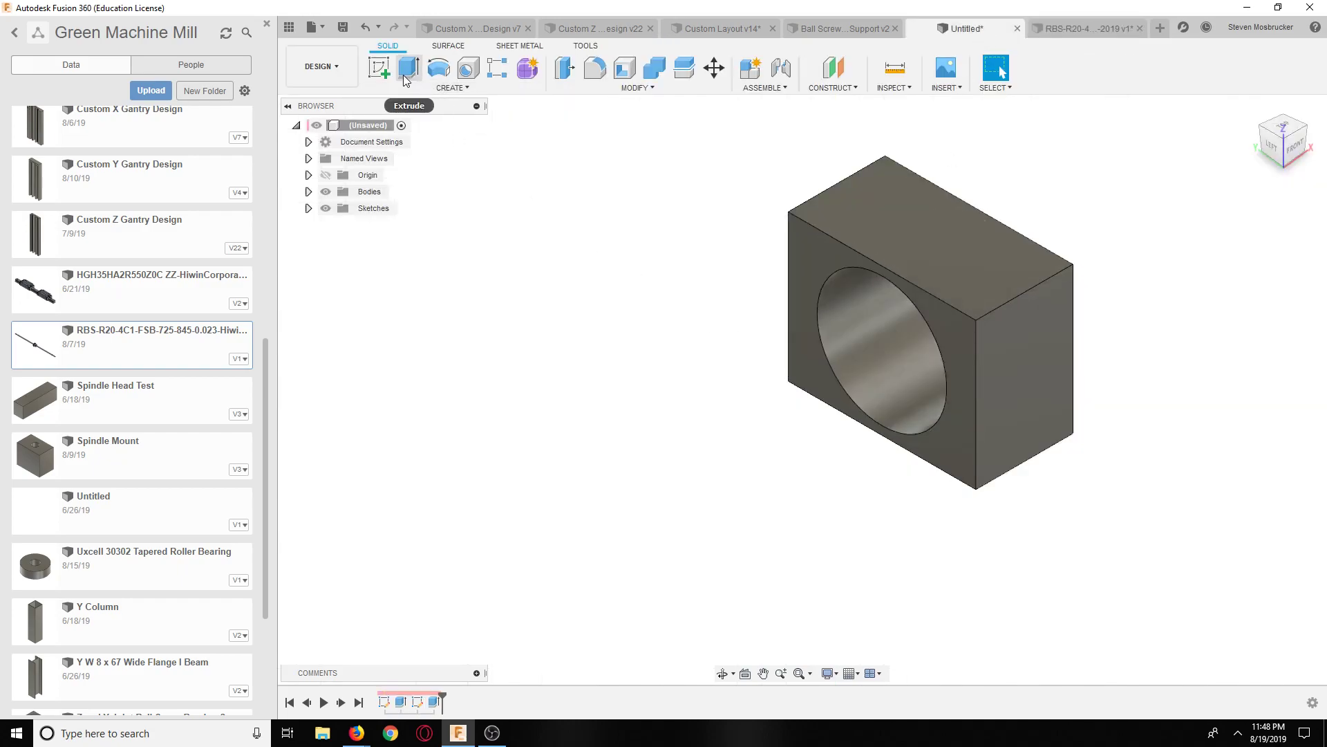
{"action": "left_click", "coordinate": [827, 267]}
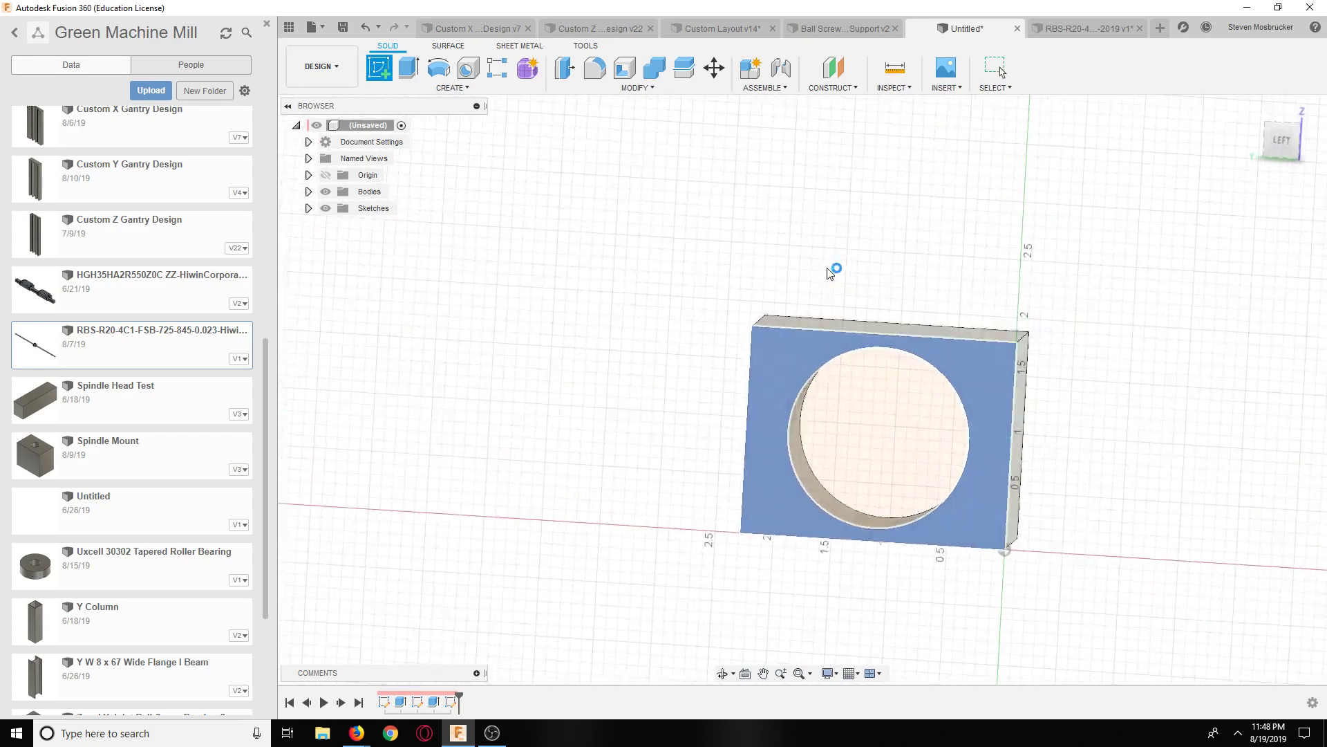
{"action": "left_click", "coordinate": [440, 88]}
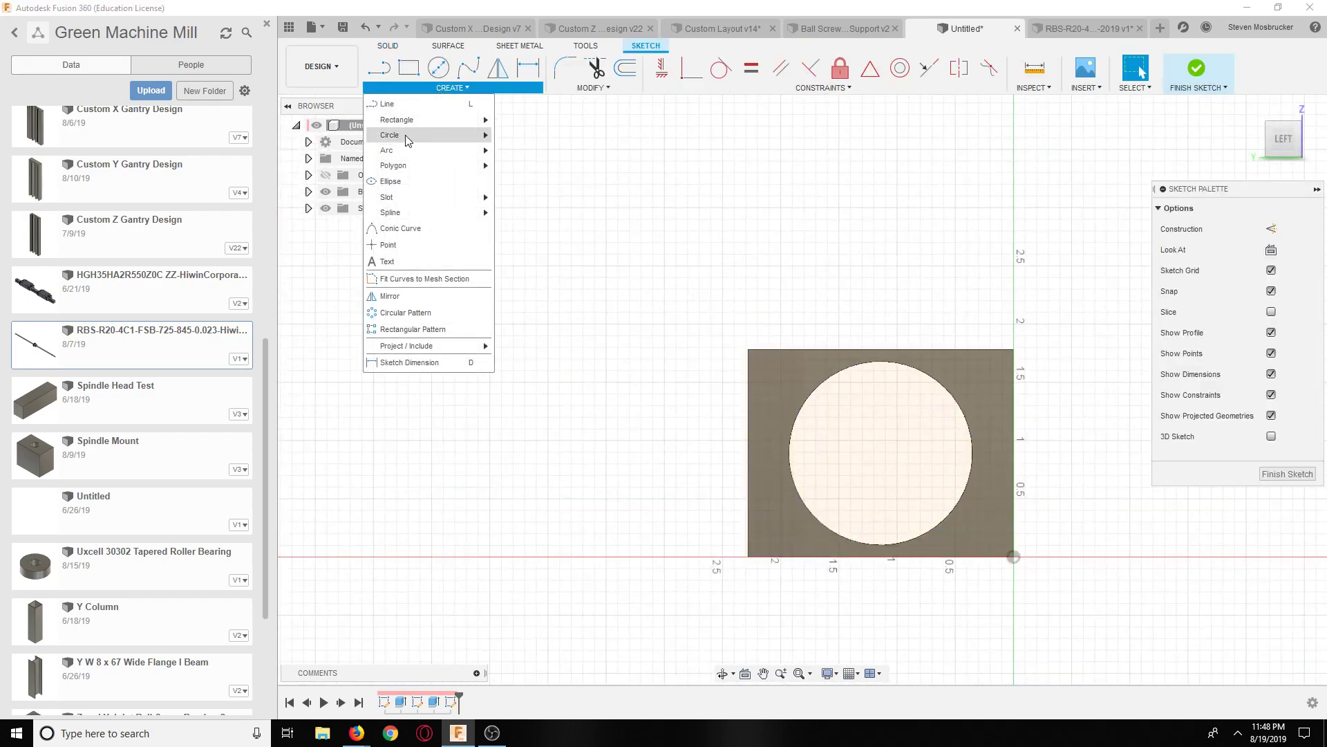
{"action": "mouse_move", "coordinate": [415, 127]}
{"action": "left_click", "coordinate": [529, 139]}
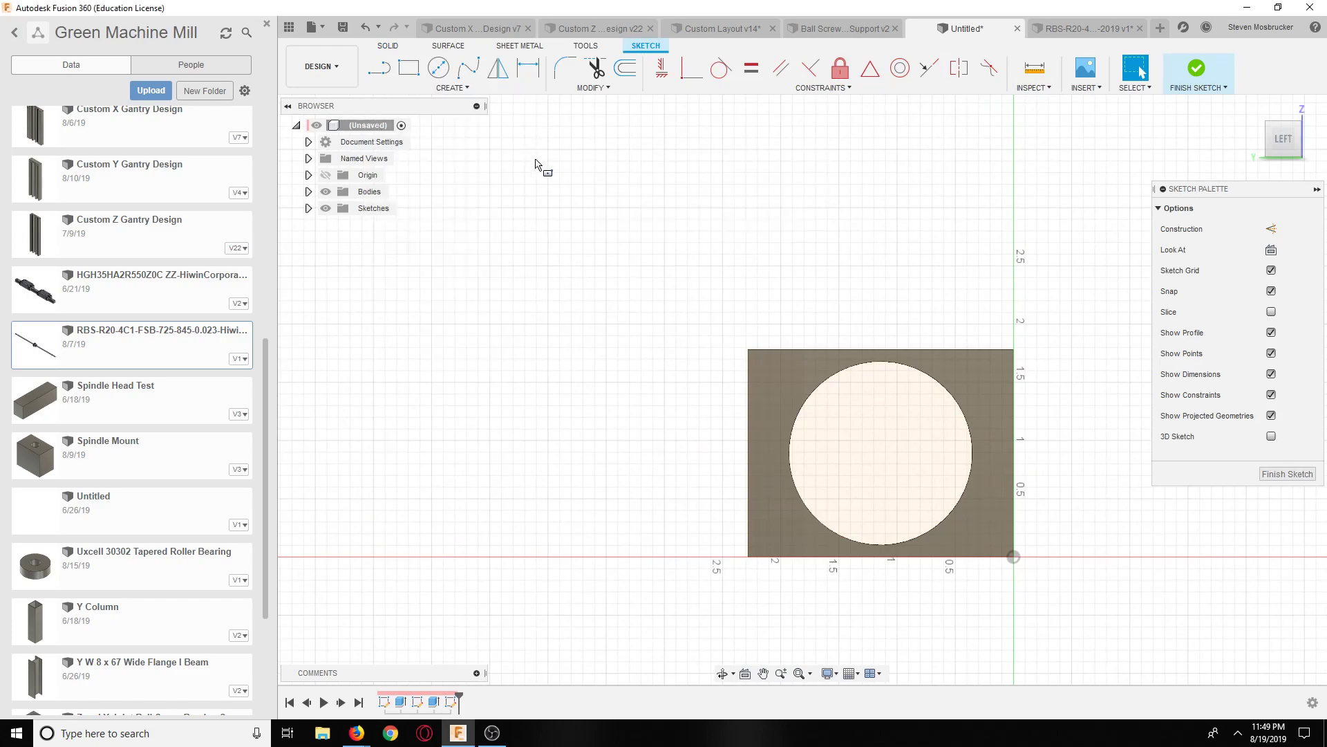
{"action": "left_click", "coordinate": [880, 453]}
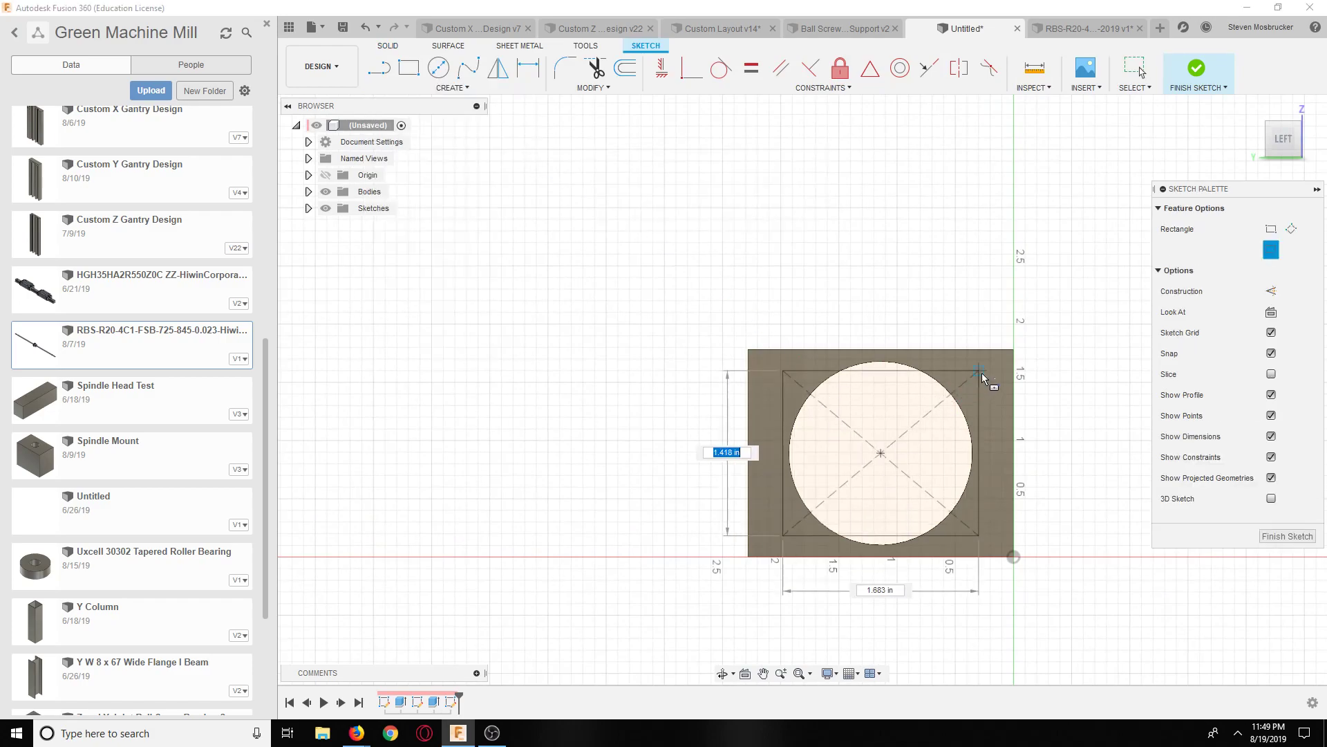
{"action": "type", "text": "25m"}
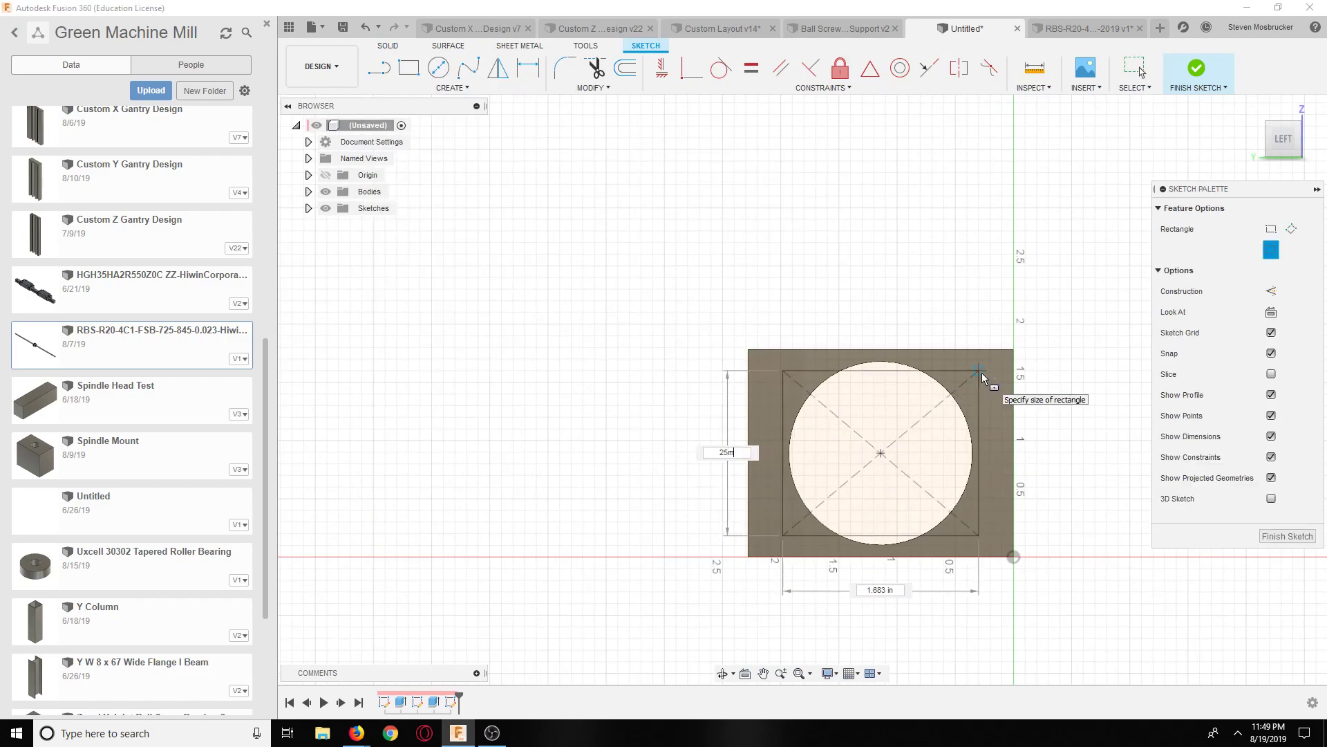
{"action": "key", "text": "Tab"}
{"action": "type", "text": "42"}
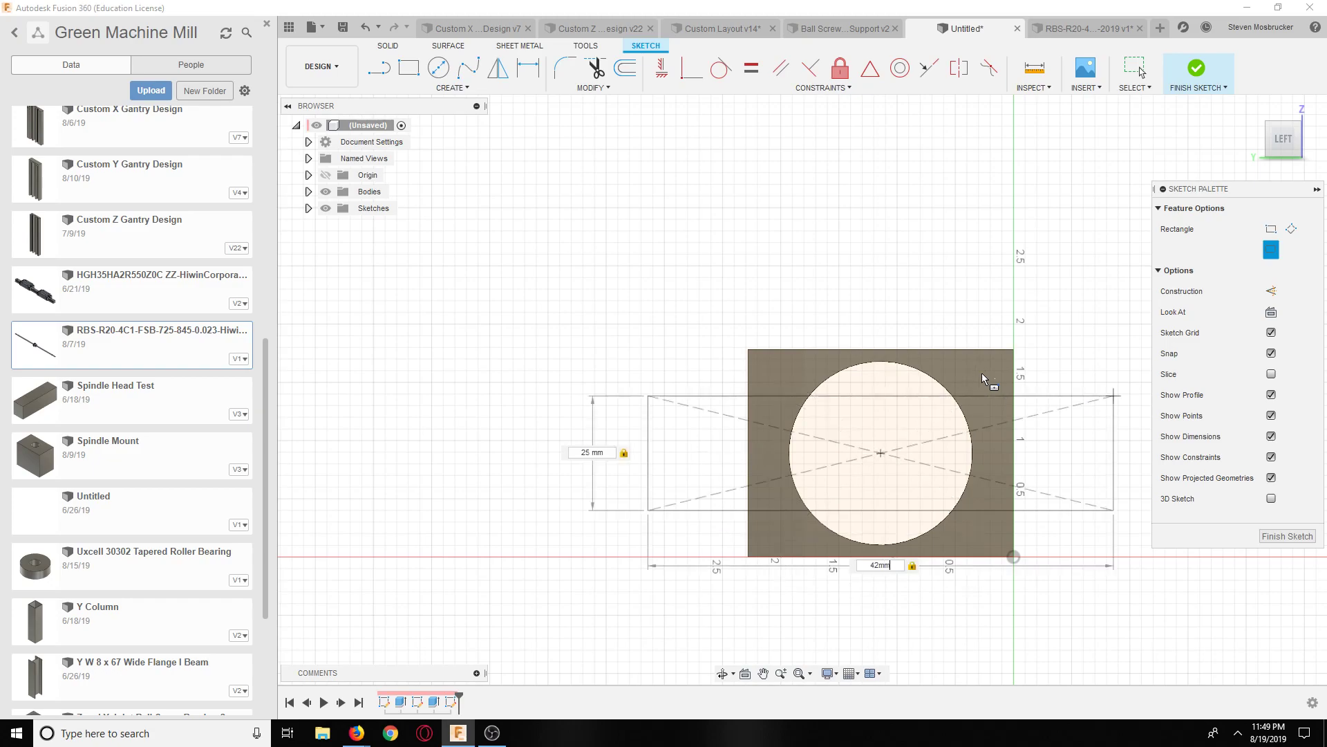
{"action": "type", "text": "mm"}
{"action": "key", "text": "Return"}
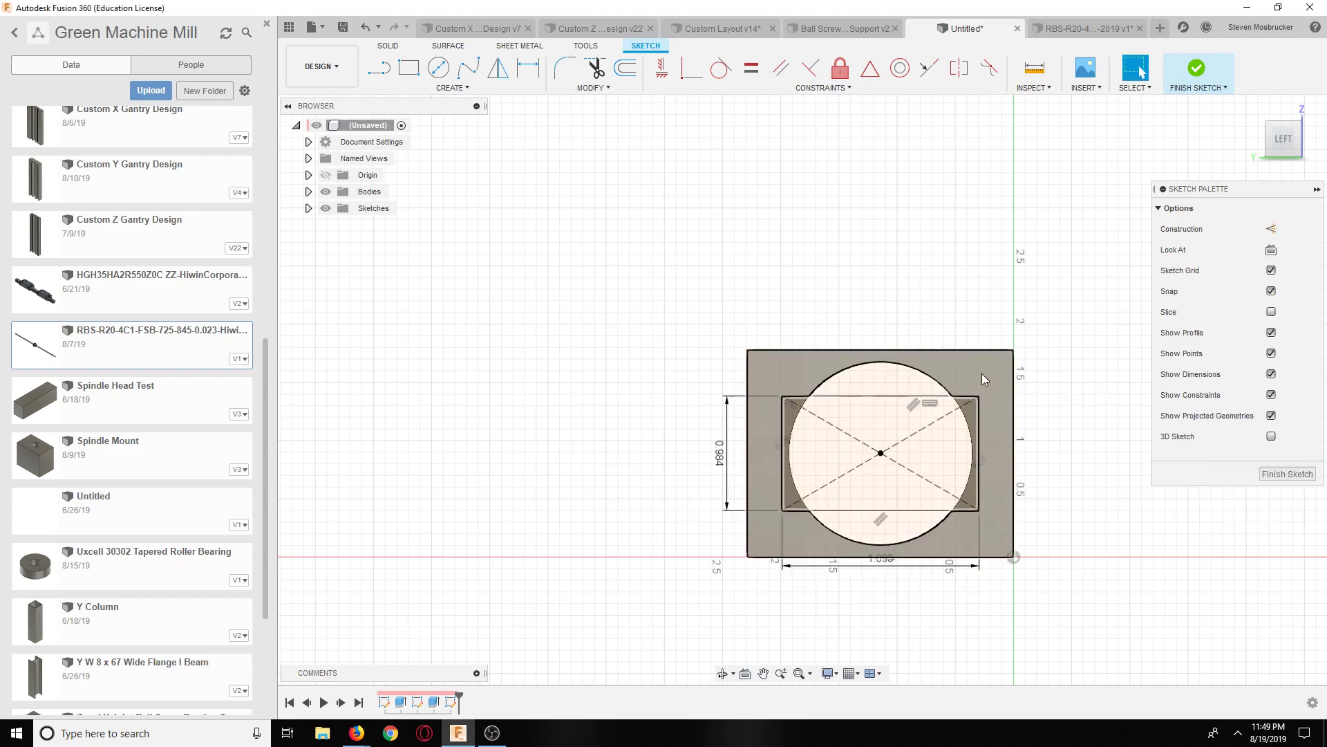
Step: Check the ball screw design's bolt-hole spacing, move the block rectangle's width dimension below the block and set it to 43.301 mm
{"action": "left_click", "coordinate": [1111, 30]}
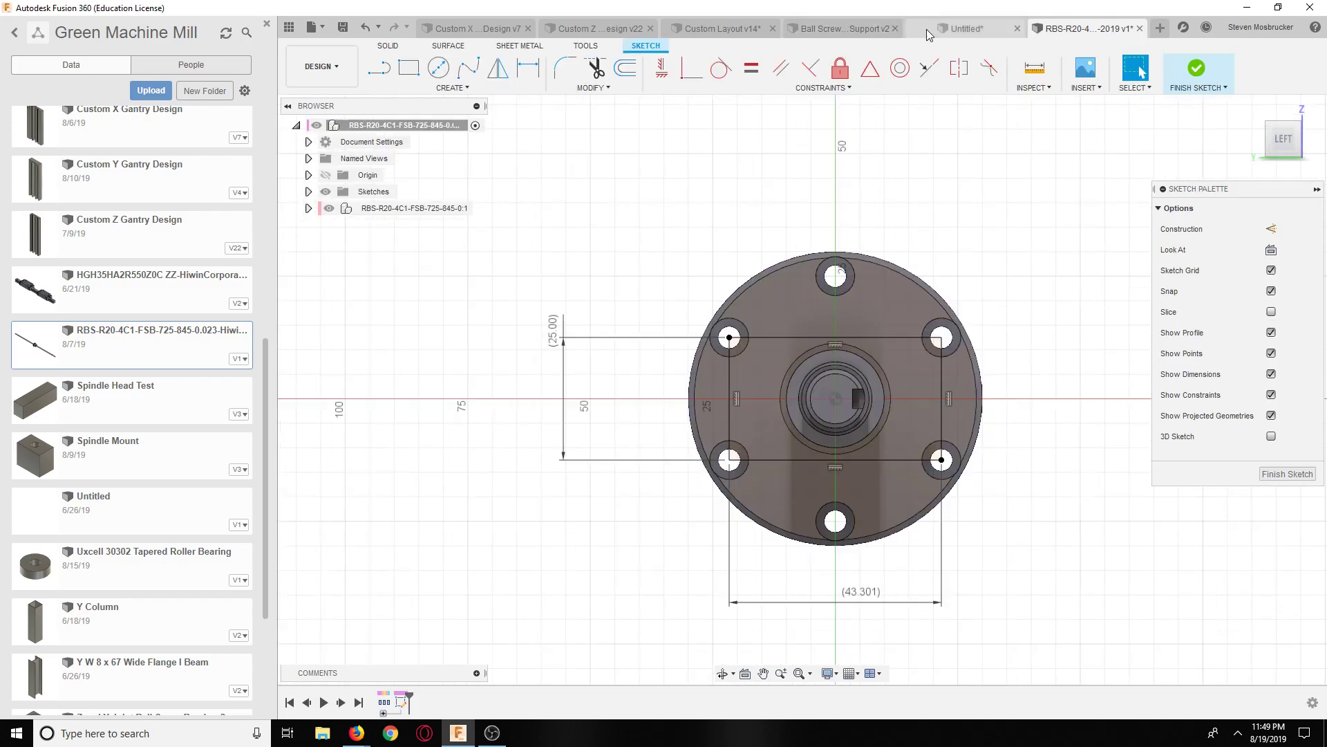
{"action": "left_click", "coordinate": [967, 29]}
{"action": "left_click_drag", "start_coordinate": [880, 558], "coordinate": [882, 594]}
{"action": "double_click", "coordinate": [882, 595]}
{"action": "type", "text": "43"}
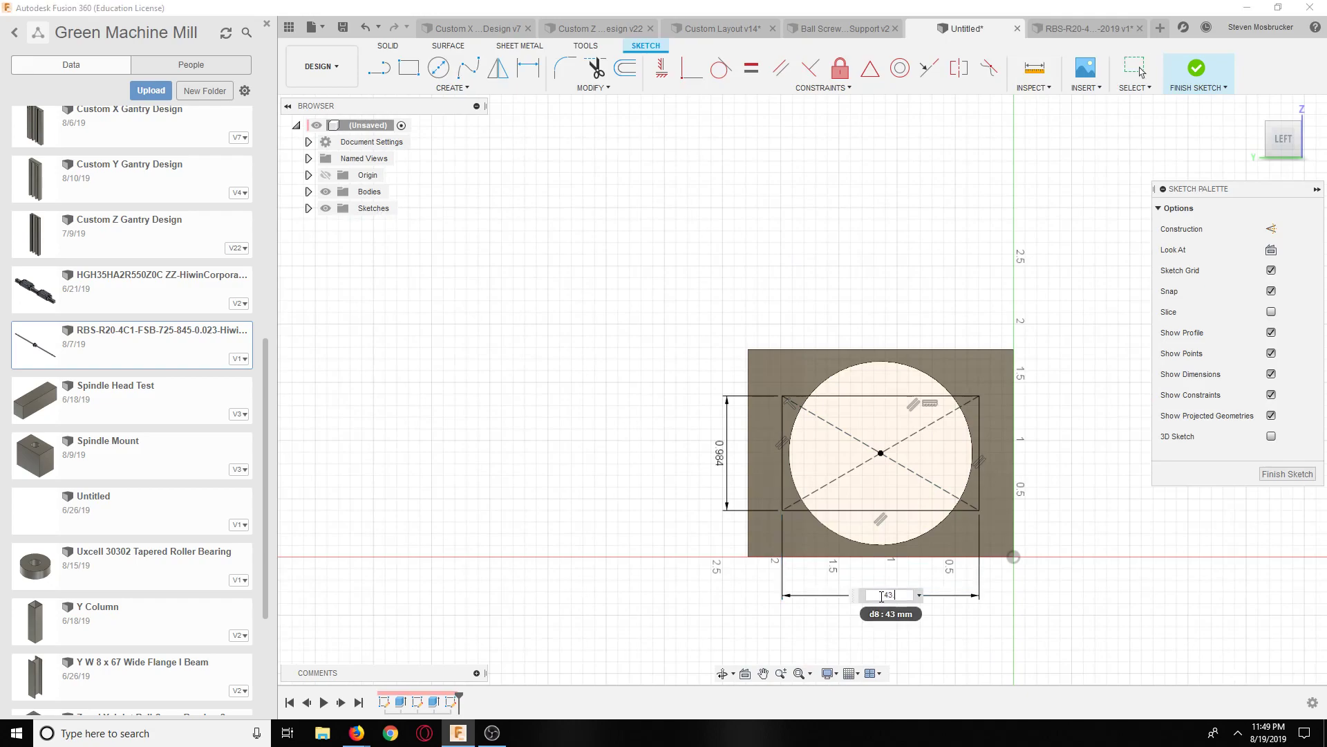
{"action": "type", "text": ".3"}
{"action": "key", "text": "Return"}
{"action": "double_click", "coordinate": [880, 596]}
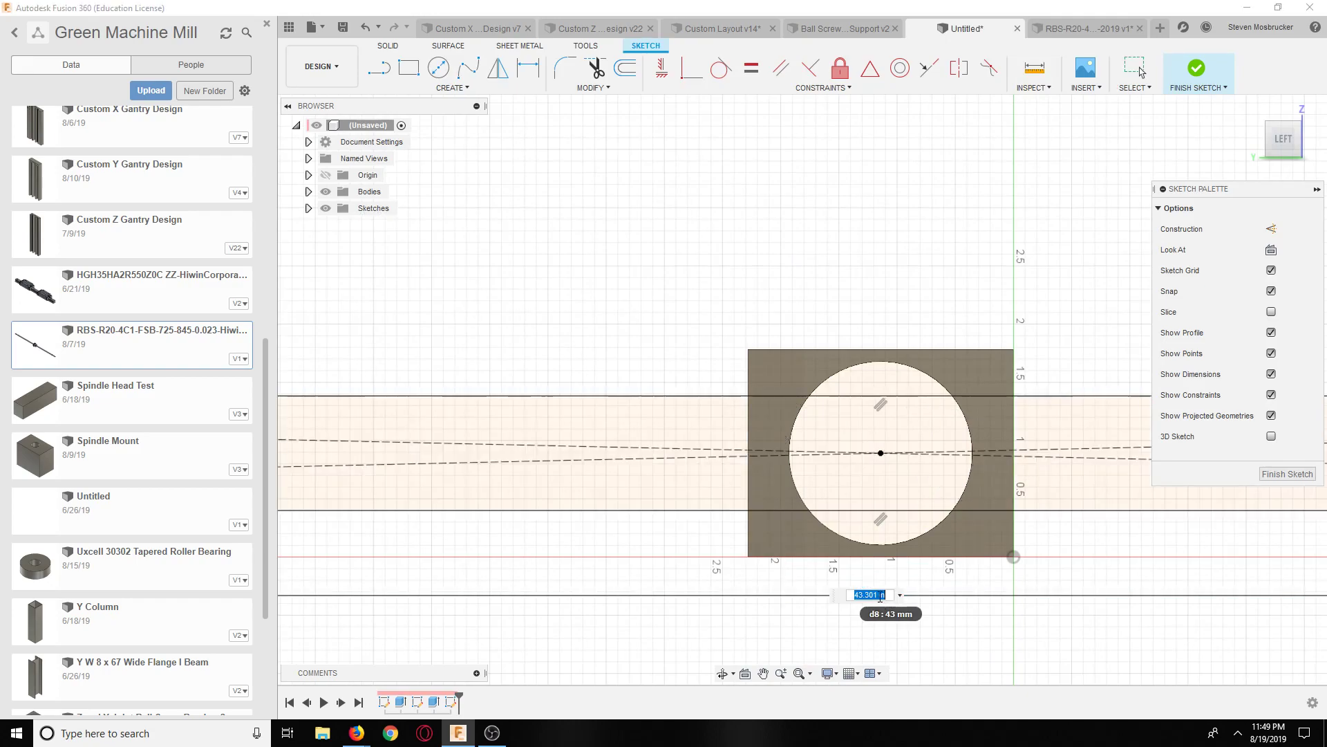
{"action": "left_click", "coordinate": [880, 596]}
{"action": "key", "text": "Return"}
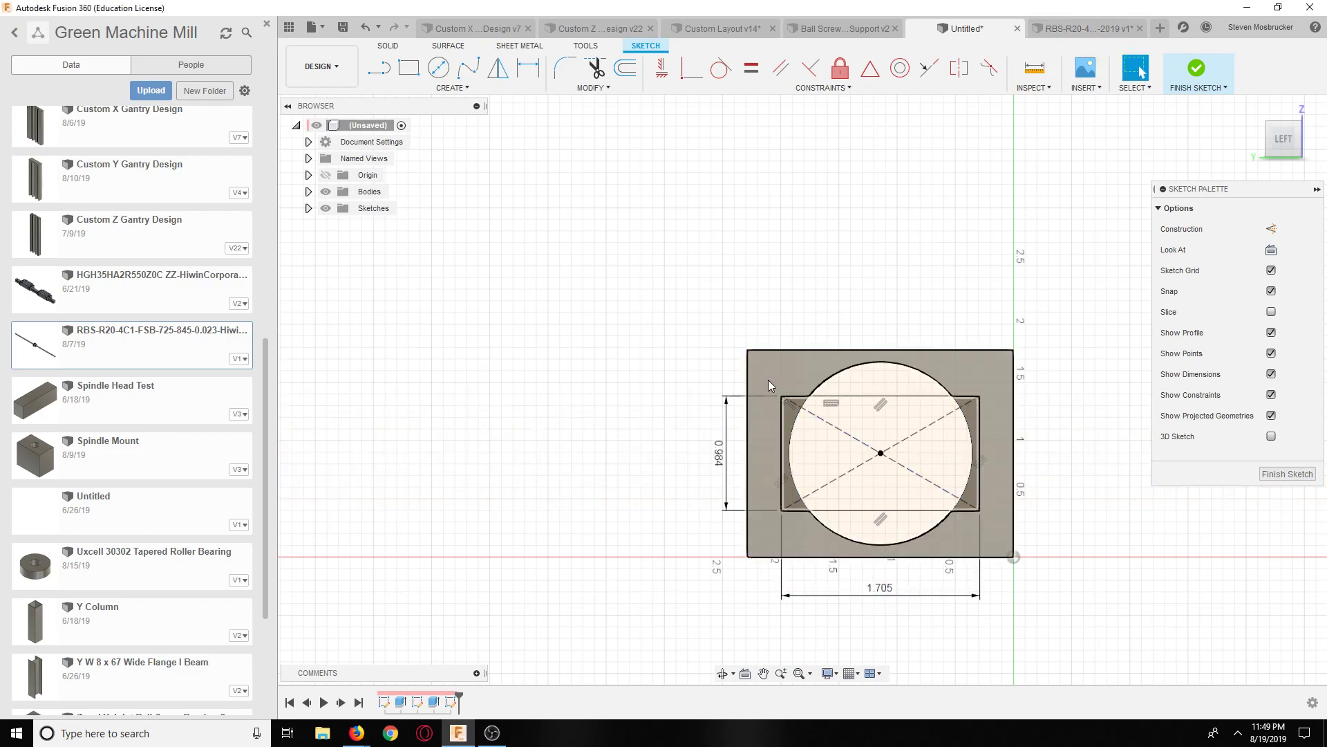
{"action": "double_click", "coordinate": [773, 512]}
{"action": "key", "text": "Return"}
{"action": "key", "text": "Escape"}
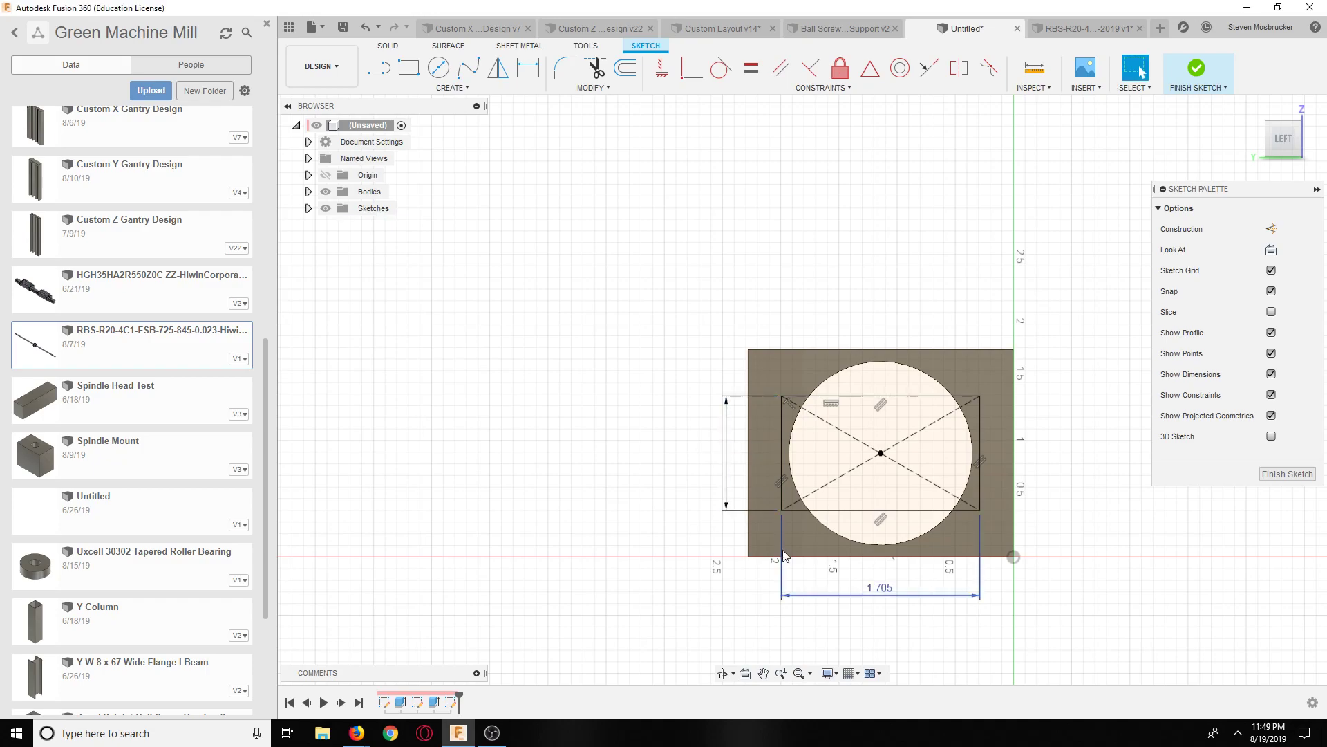
Step: Finish the nut flange sketch in the ball screw design and return to the block's open sketch
{"action": "key", "text": "ctrl+Tab"}
{"action": "left_click", "coordinate": [564, 345]}
{"action": "left_click", "coordinate": [1203, 81]}
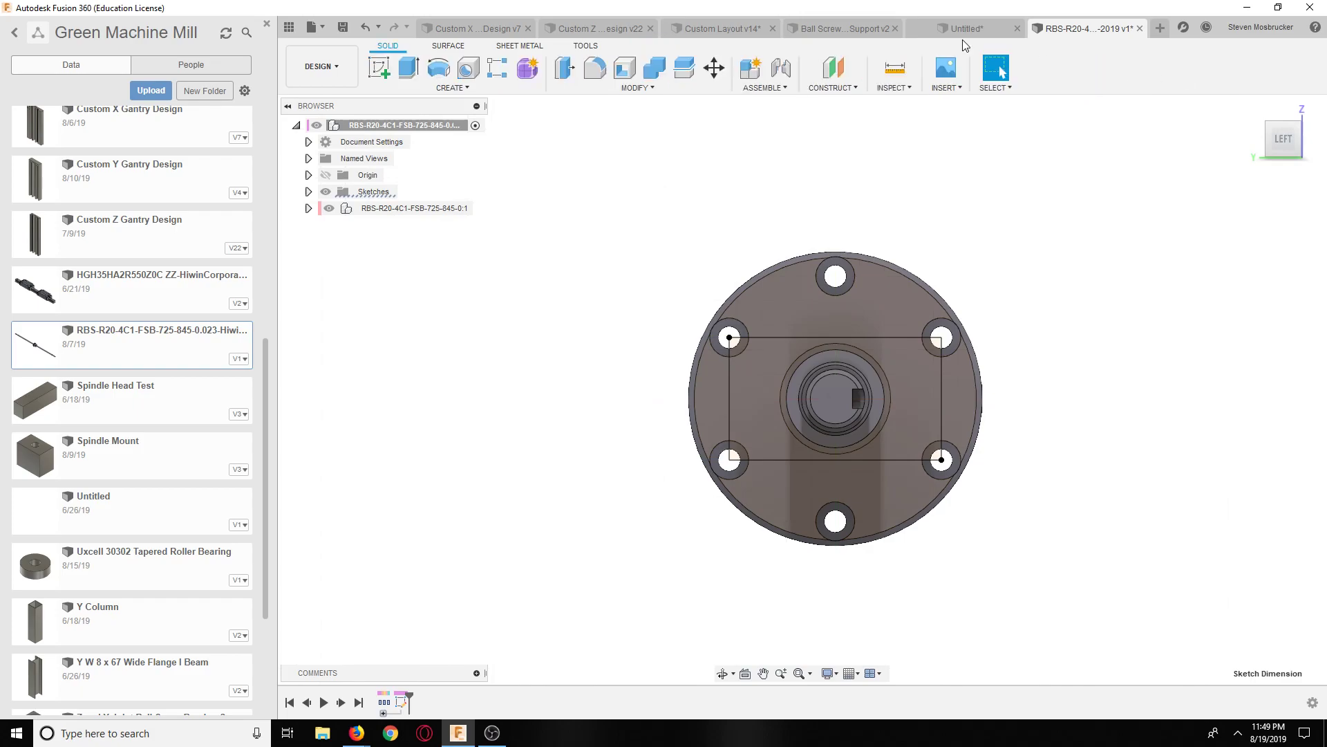
{"action": "left_click", "coordinate": [966, 29]}
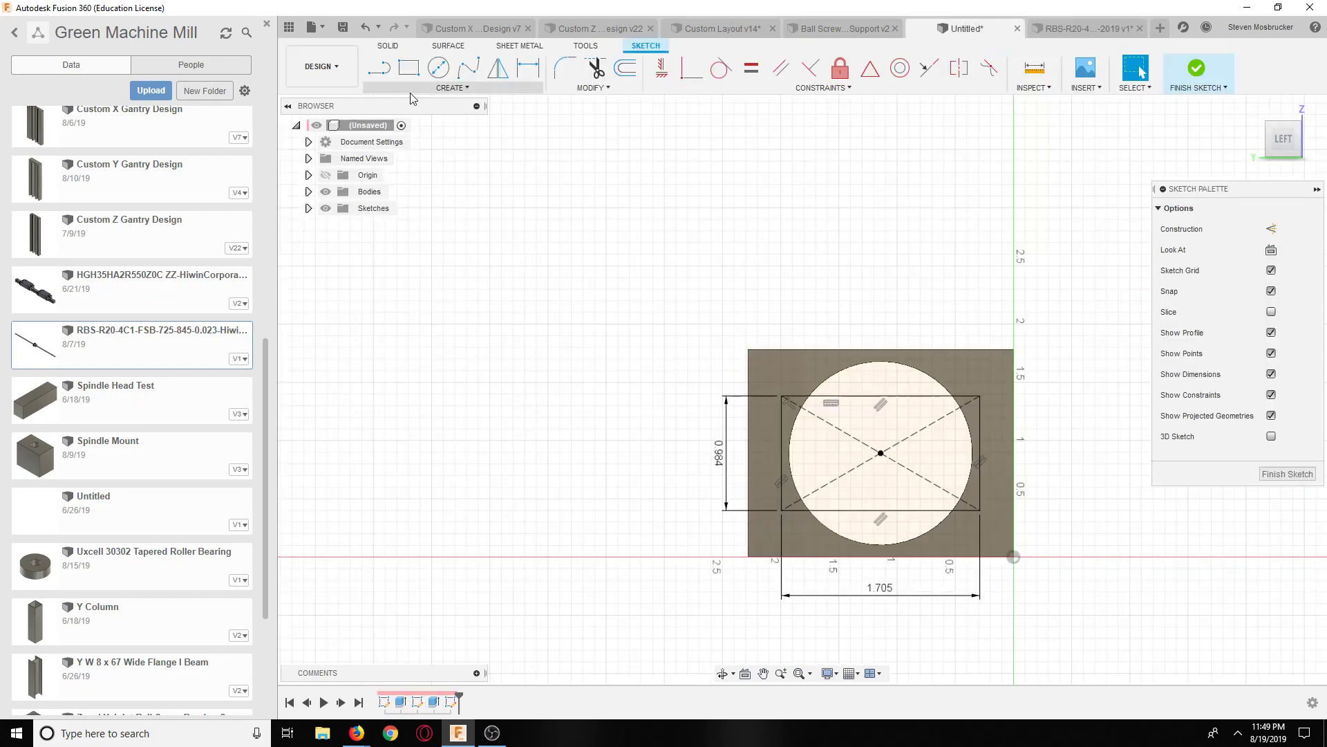
Step: Switch to the ball screw design, measure a bolt hole's diameter in the nut flange, and view the nut from behind
{"action": "left_click", "coordinate": [1086, 30]}
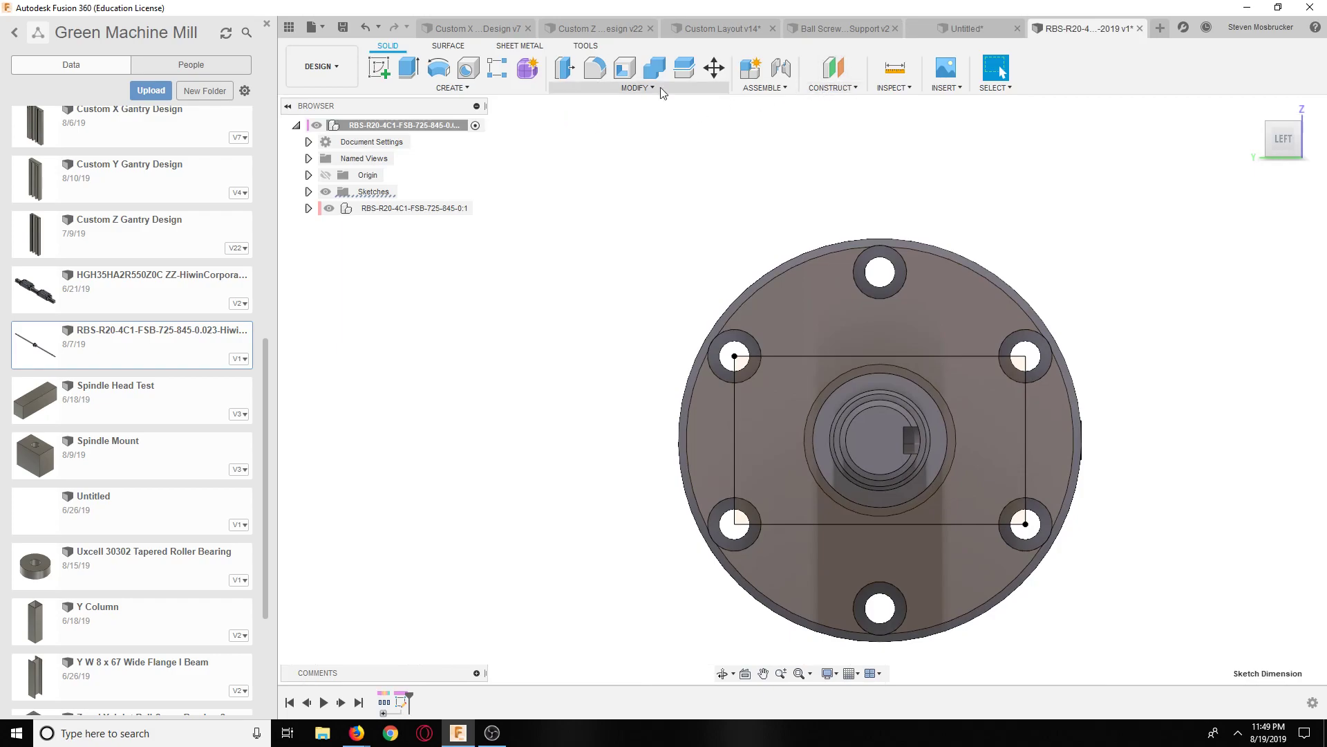
{"action": "scroll", "coordinate": [821, 127], "scroll_direction": "up", "scroll_amount": 2}
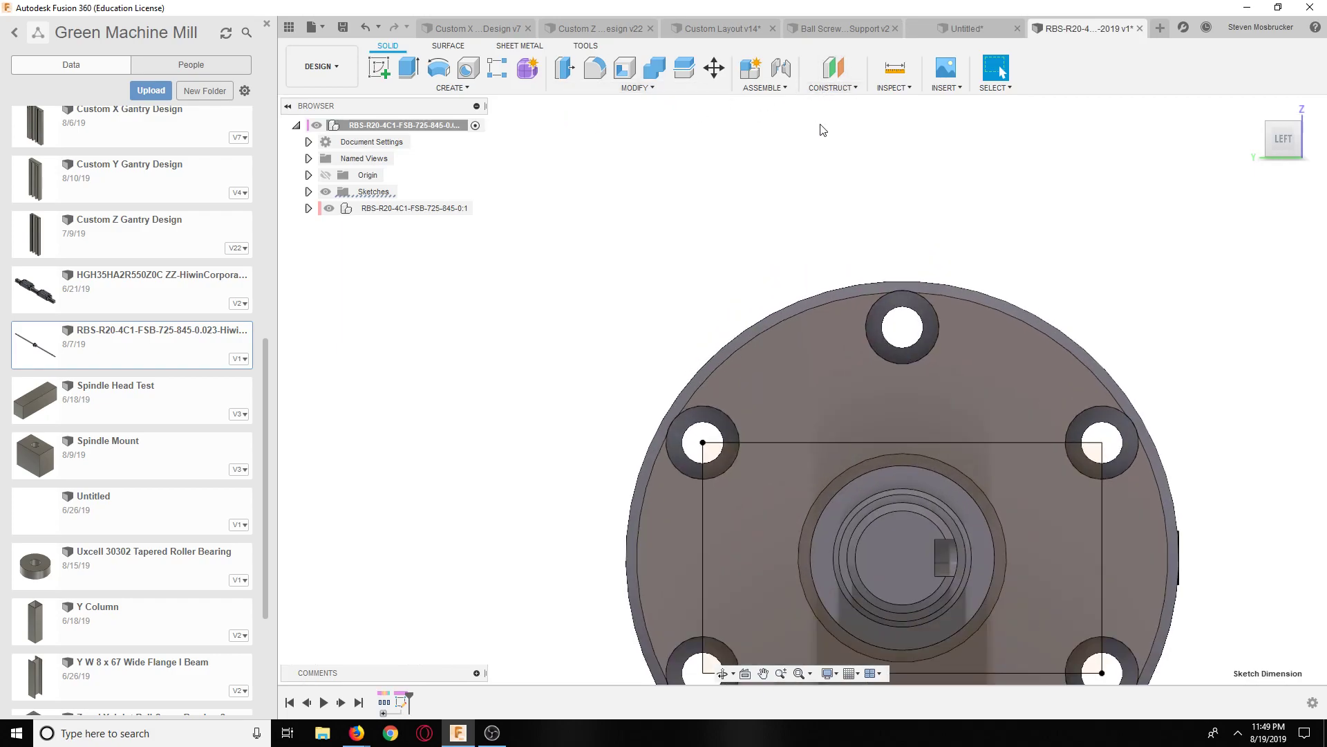
{"action": "left_click", "coordinate": [895, 67]}
{"action": "scroll", "coordinate": [719, 391], "scroll_direction": "up", "scroll_amount": 2}
{"action": "left_click", "coordinate": [685, 468]}
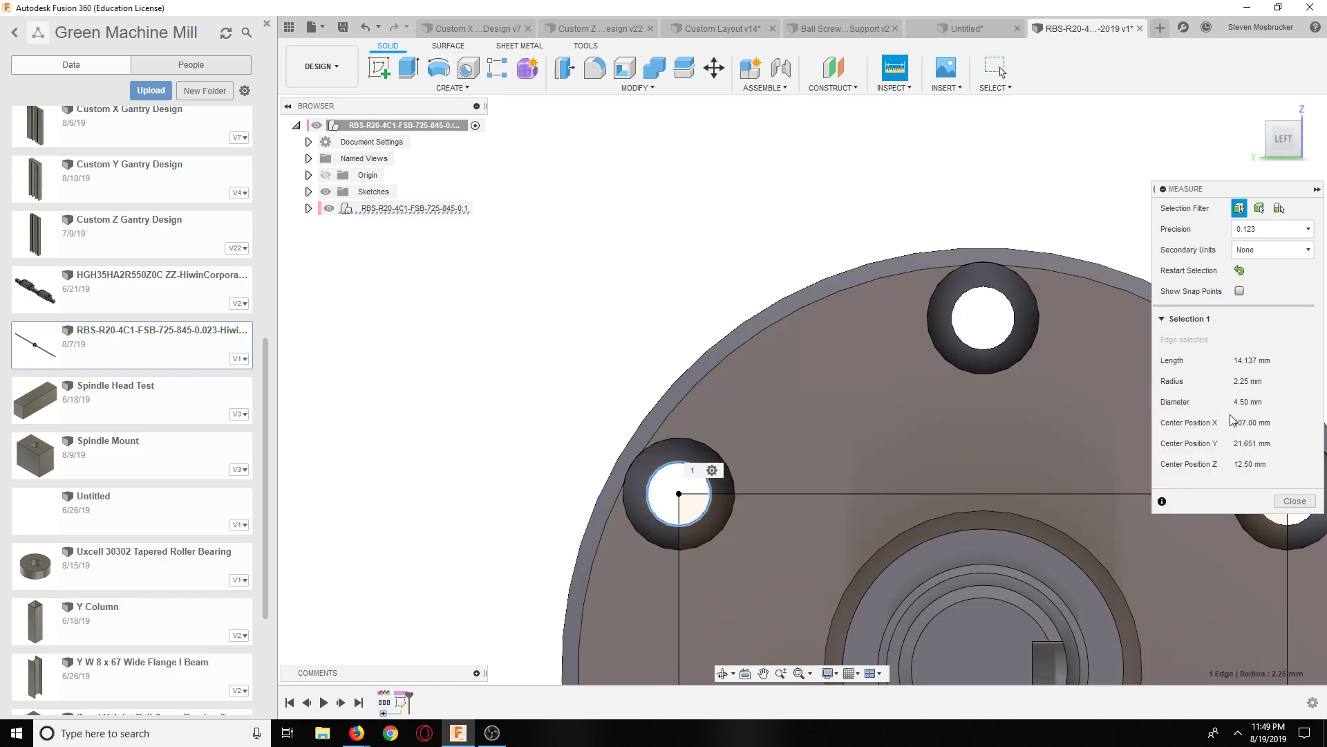
{"action": "scroll", "coordinate": [961, 434], "scroll_direction": "down", "scroll_amount": 4}
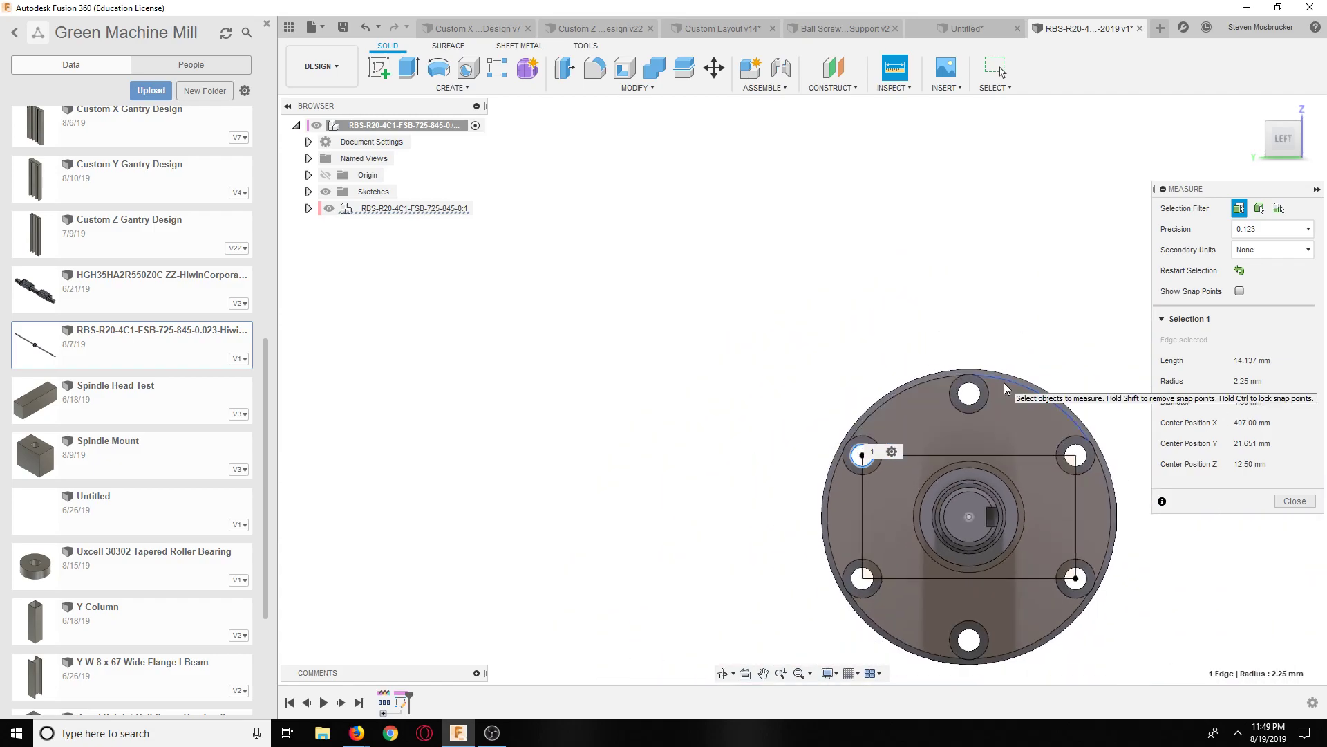
{"action": "left_click", "coordinate": [1271, 127]}
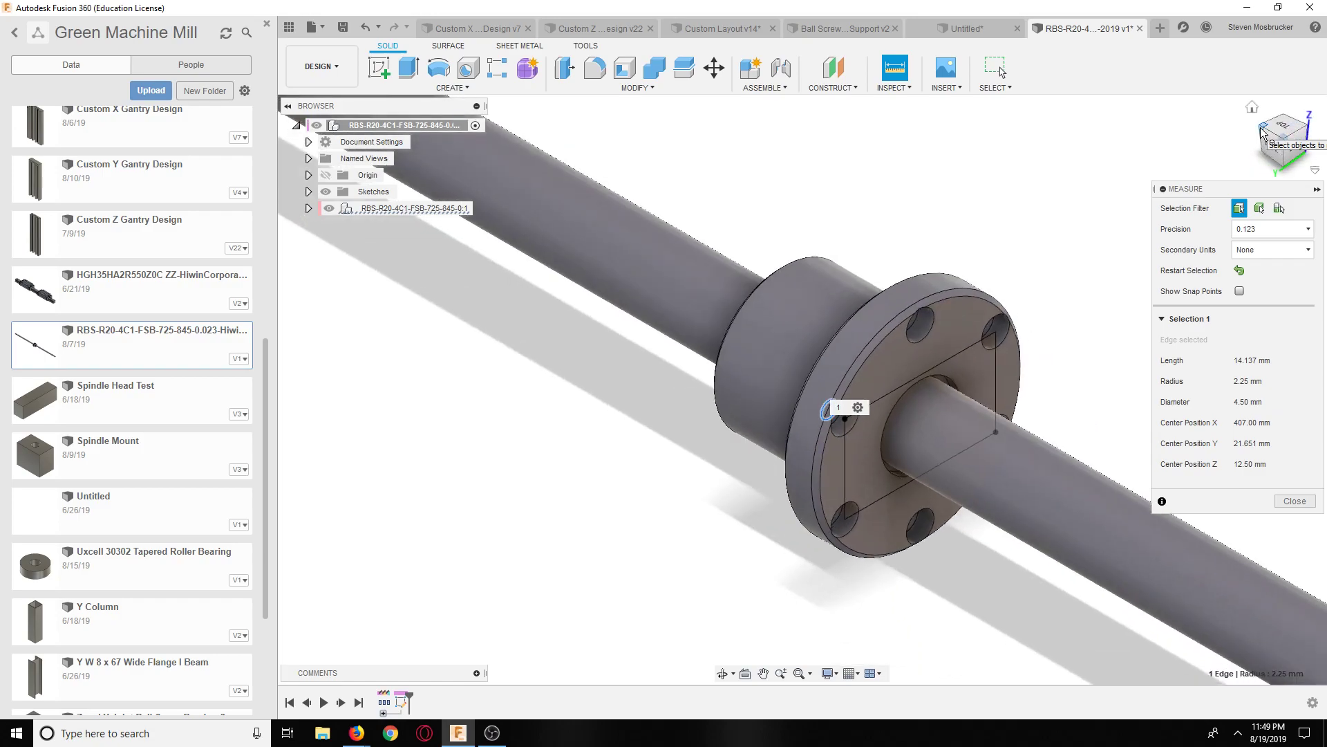
{"action": "left_click", "coordinate": [1263, 130]}
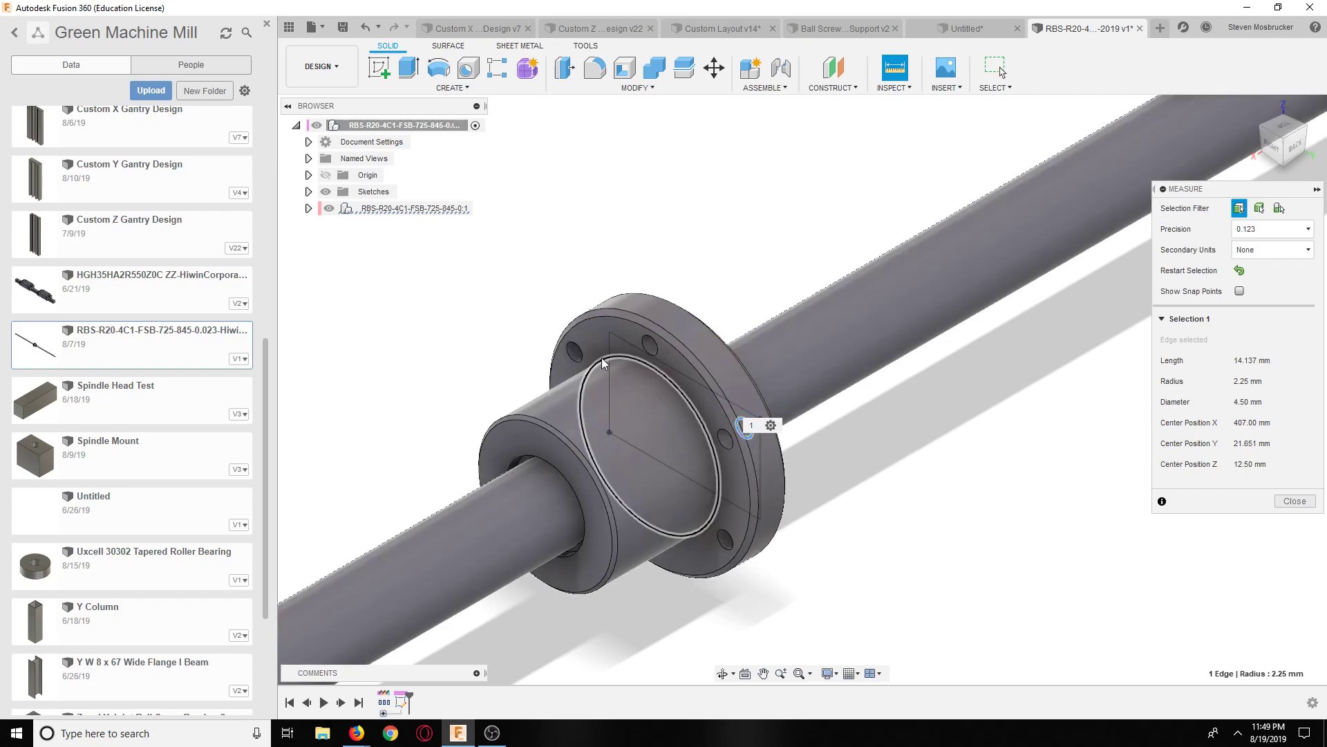
Step: Switch to the Custom Layout assembly and examine from the right how the ball nut's bolt holes sit within its mounting block
{"action": "left_click", "coordinate": [968, 31]}
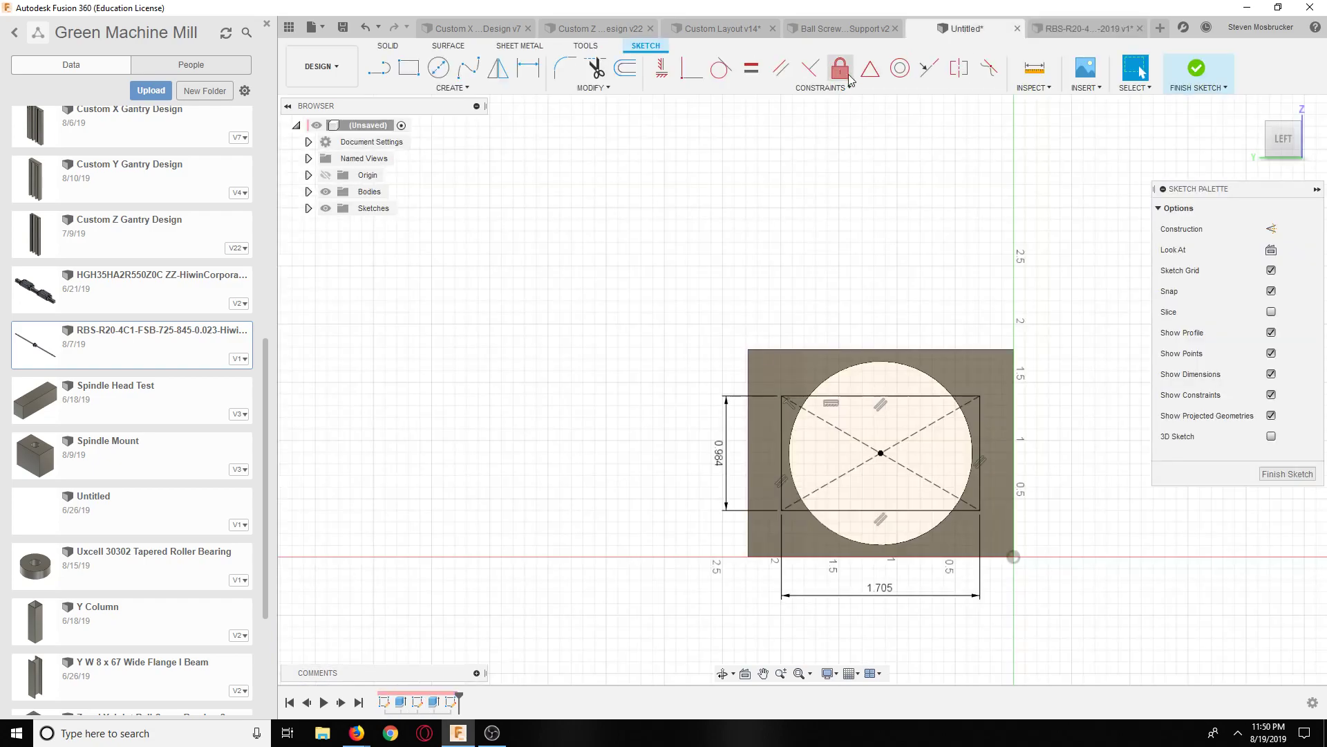
{"action": "left_click", "coordinate": [838, 31]}
{"action": "left_click", "coordinate": [719, 29]}
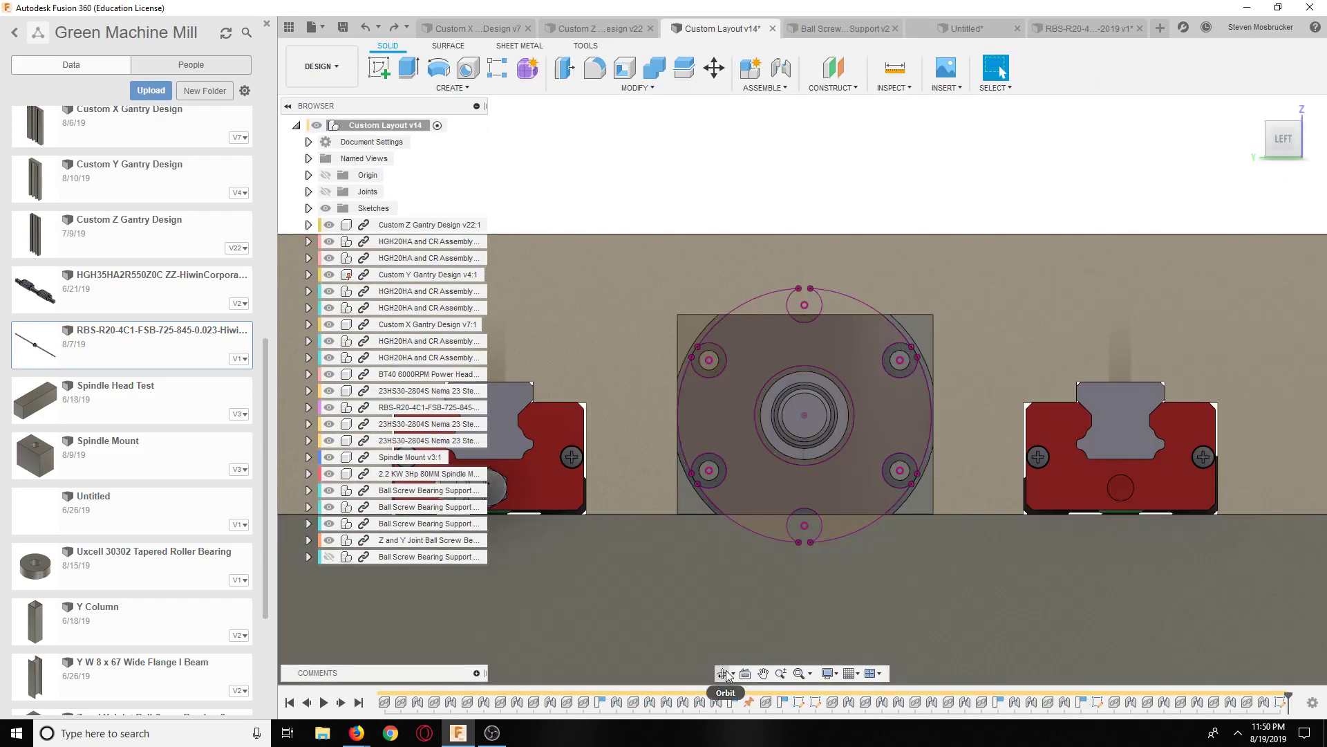
{"action": "left_click_drag", "start_coordinate": [726, 677], "coordinate": [838, 404]}
{"action": "scroll", "coordinate": [833, 408], "scroll_direction": "down", "scroll_amount": 5}
{"action": "left_click", "coordinate": [1079, 537]}
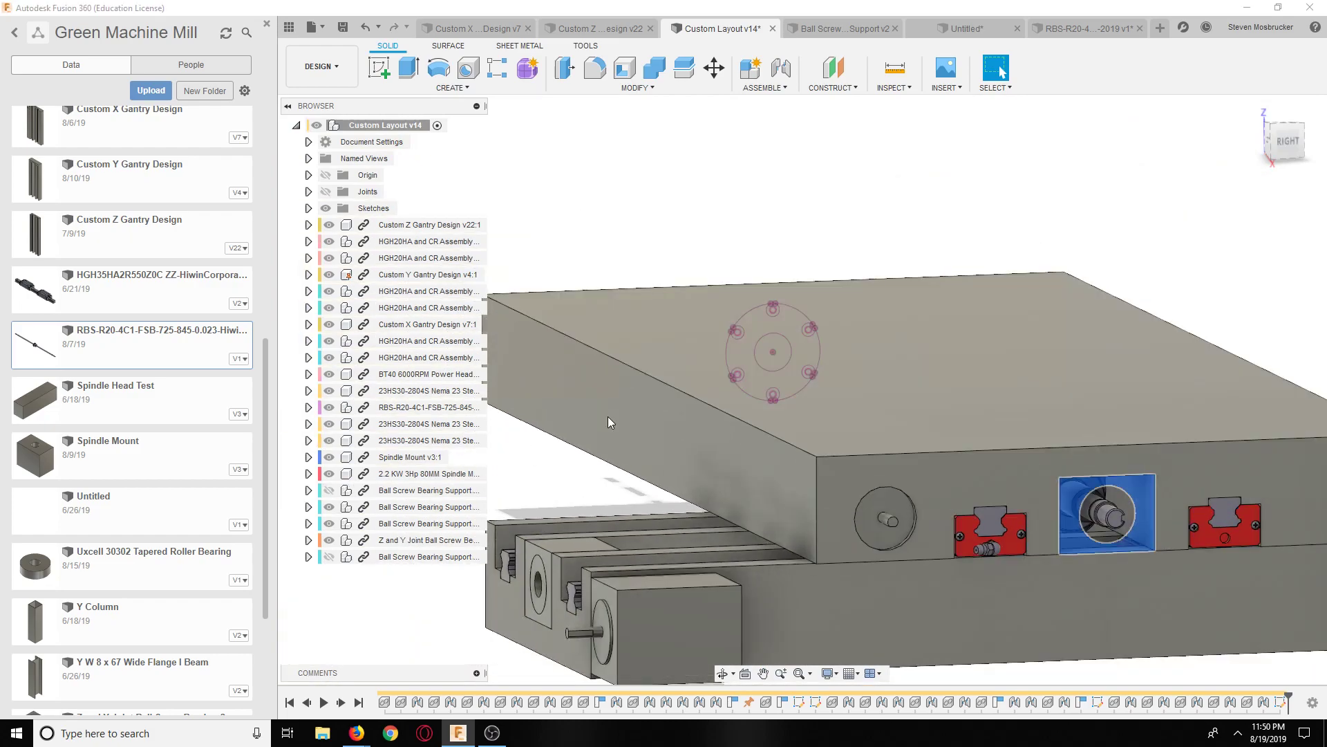
{"action": "left_click", "coordinate": [1286, 145]}
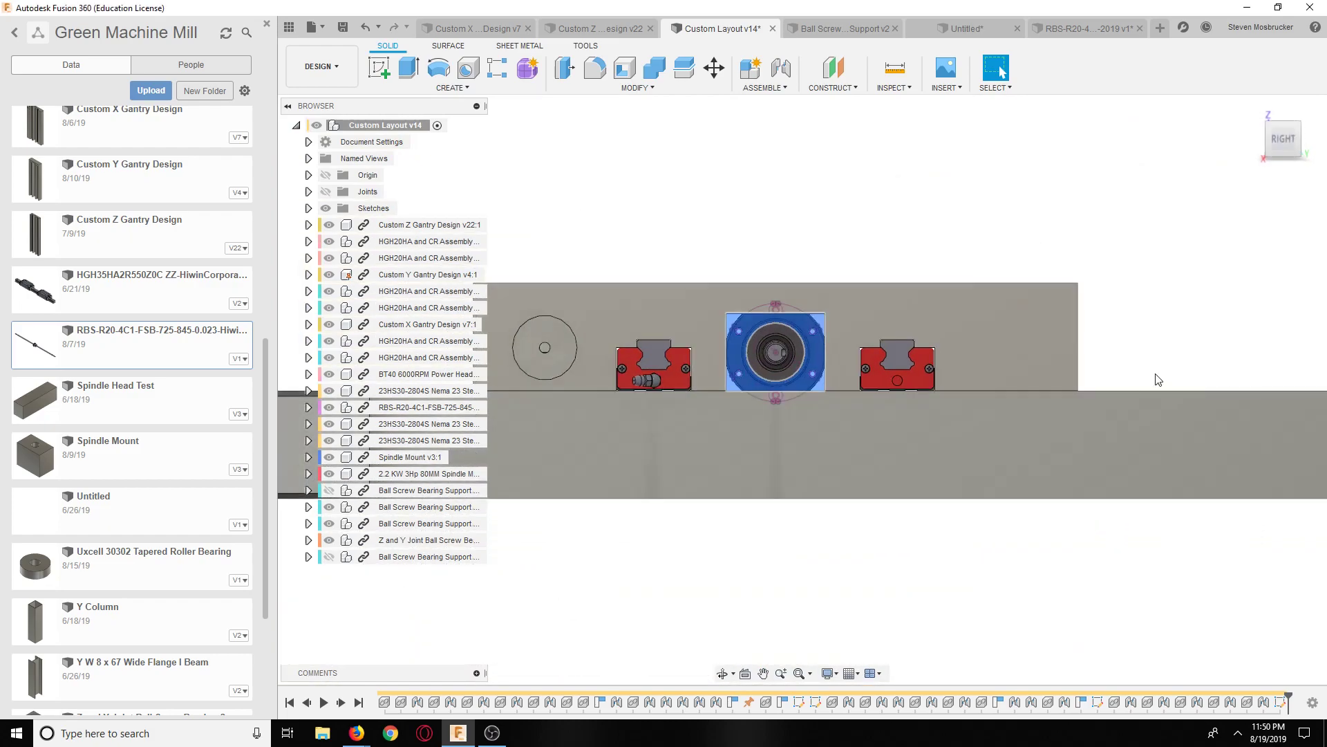
{"action": "scroll", "coordinate": [773, 330], "scroll_direction": "up", "scroll_amount": 2}
{"action": "scroll", "coordinate": [755, 369], "scroll_direction": "up", "scroll_amount": 4}
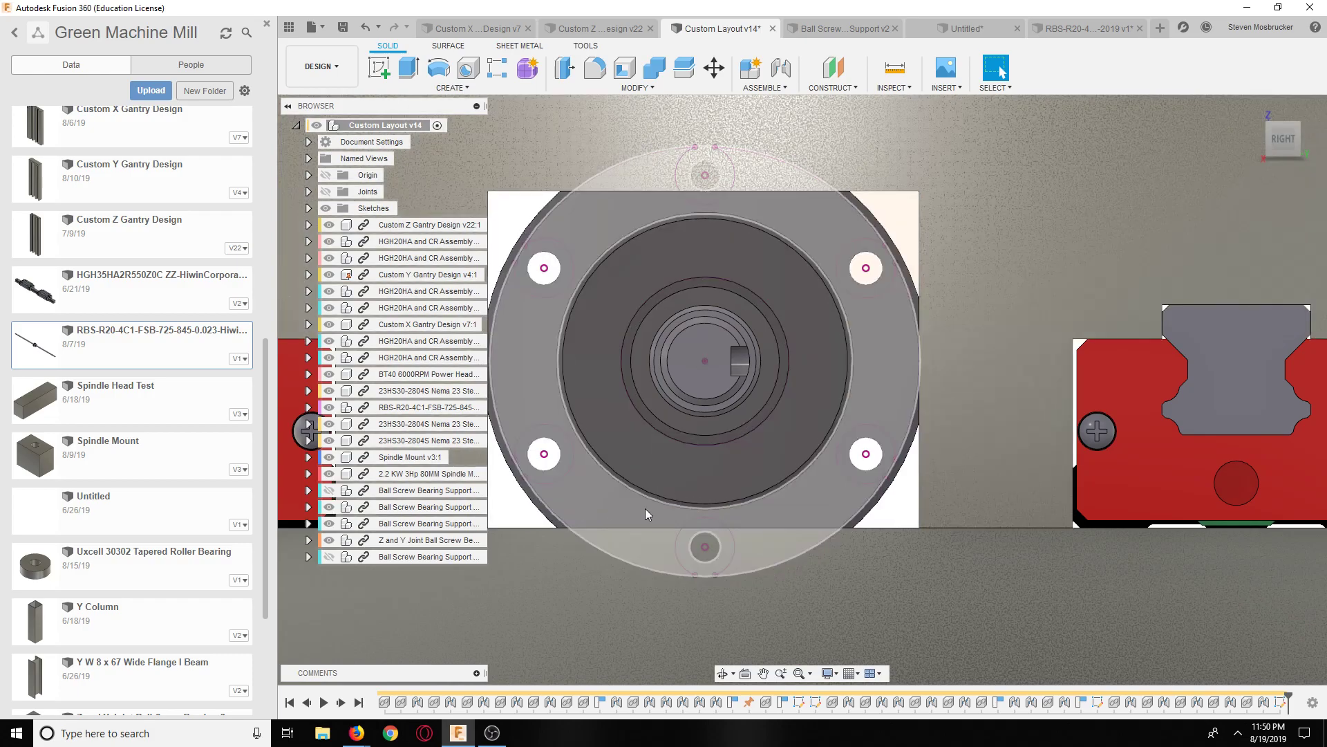
Step: Return to the ball screw design and measure the inner edge of a counterbored bolt hole in the nut flange
{"action": "left_click", "coordinate": [1085, 28]}
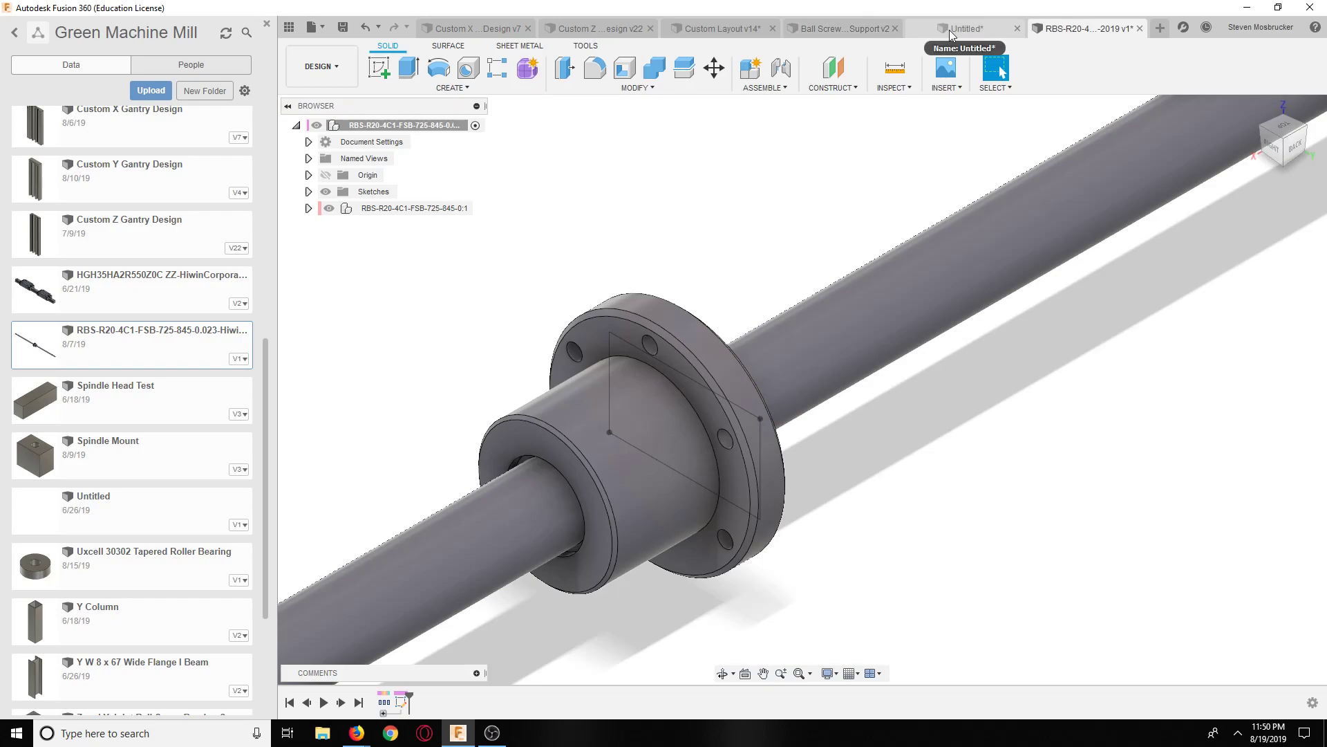
{"action": "left_click", "coordinate": [1306, 122]}
{"action": "left_click", "coordinate": [896, 69]}
{"action": "scroll", "coordinate": [857, 424], "scroll_direction": "up", "scroll_amount": 8}
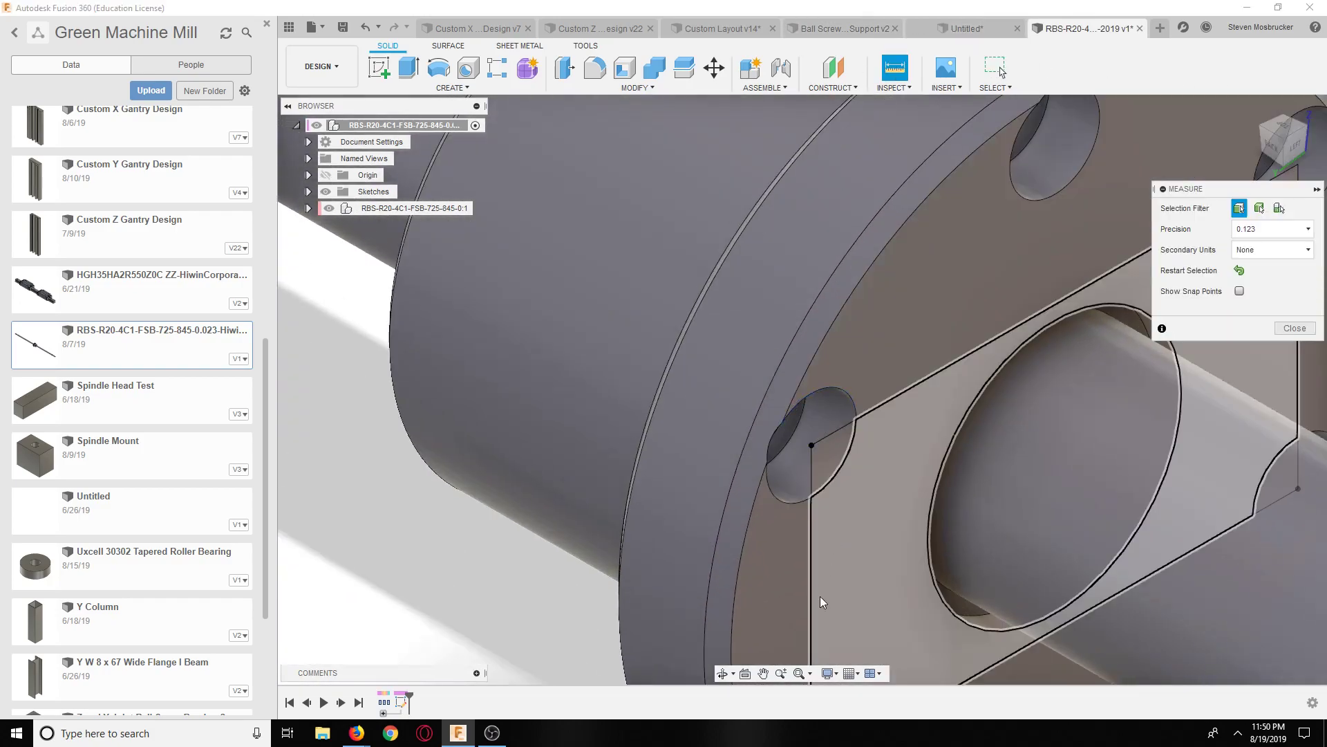
{"action": "middle_click_drag", "start_coordinate": [723, 675], "coordinate": [767, 446], "text": "shift"}
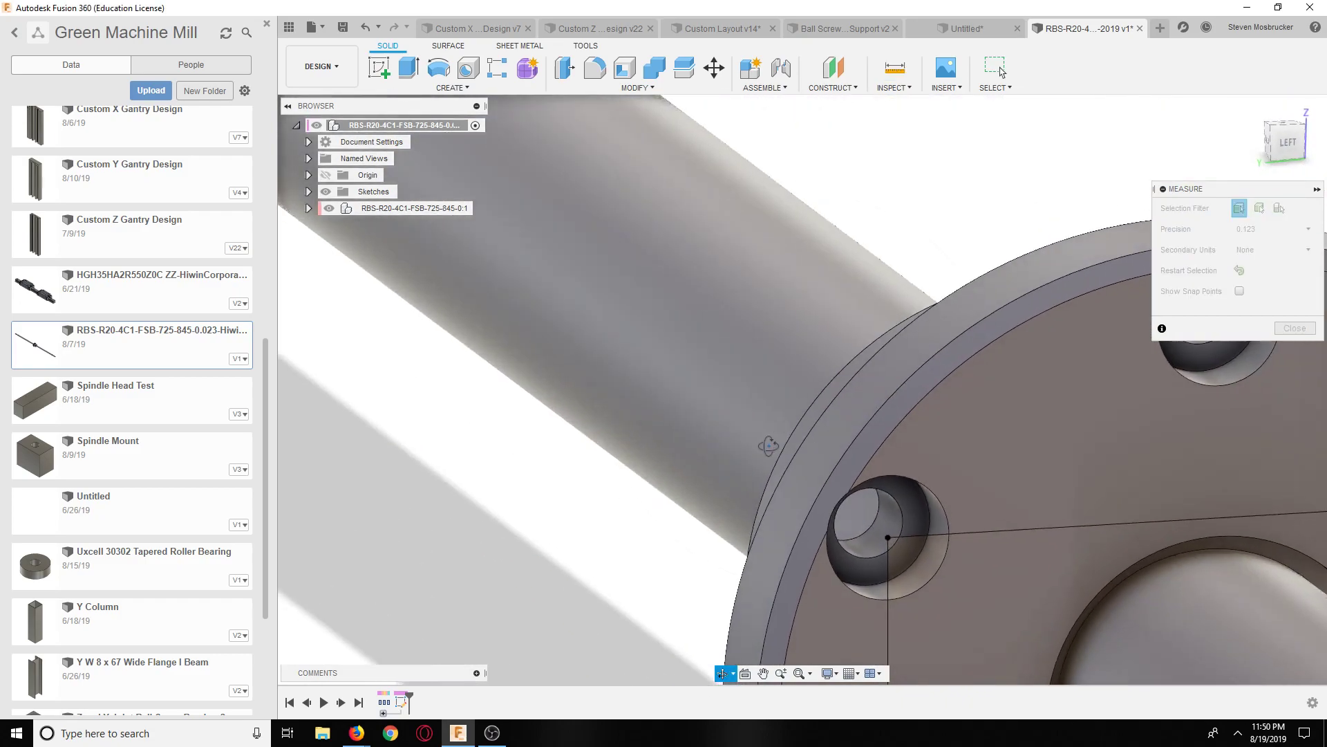
{"action": "left_click", "coordinate": [870, 515]}
{"action": "left_click", "coordinate": [865, 515]}
{"action": "left_click", "coordinate": [864, 515]}
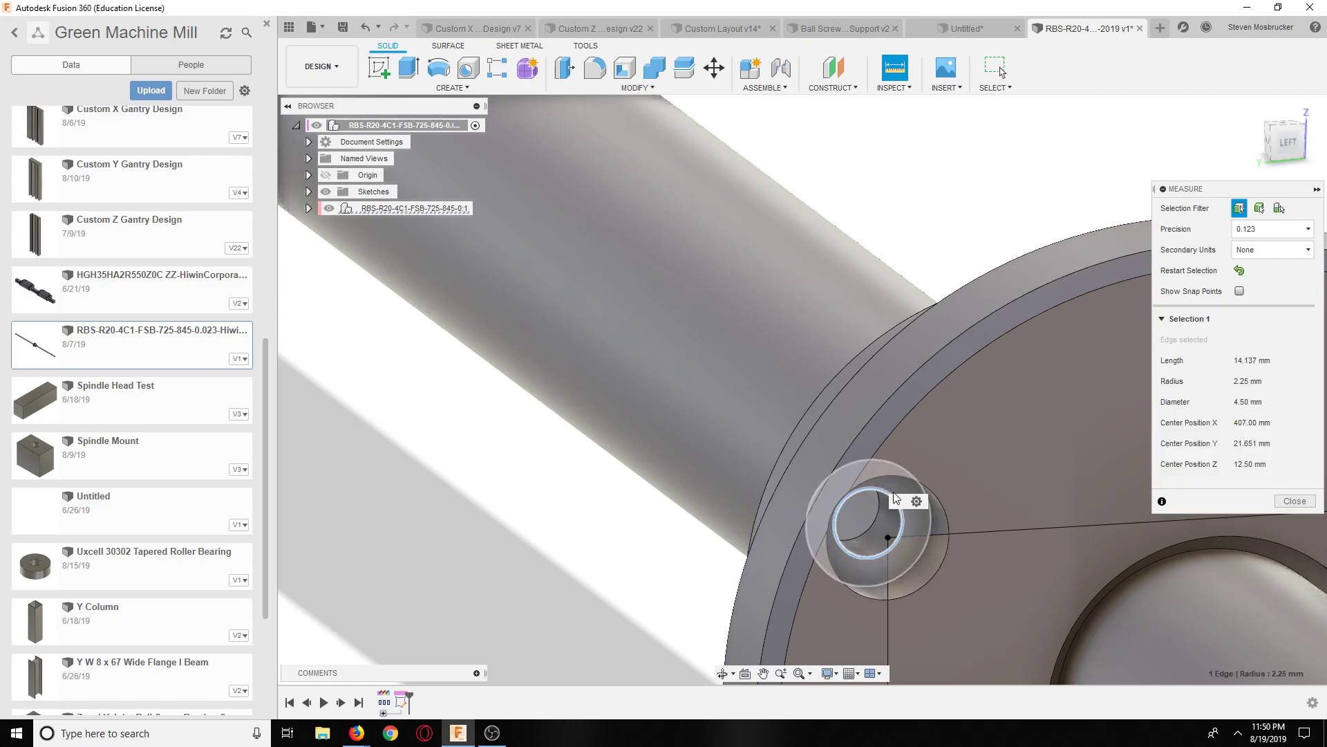
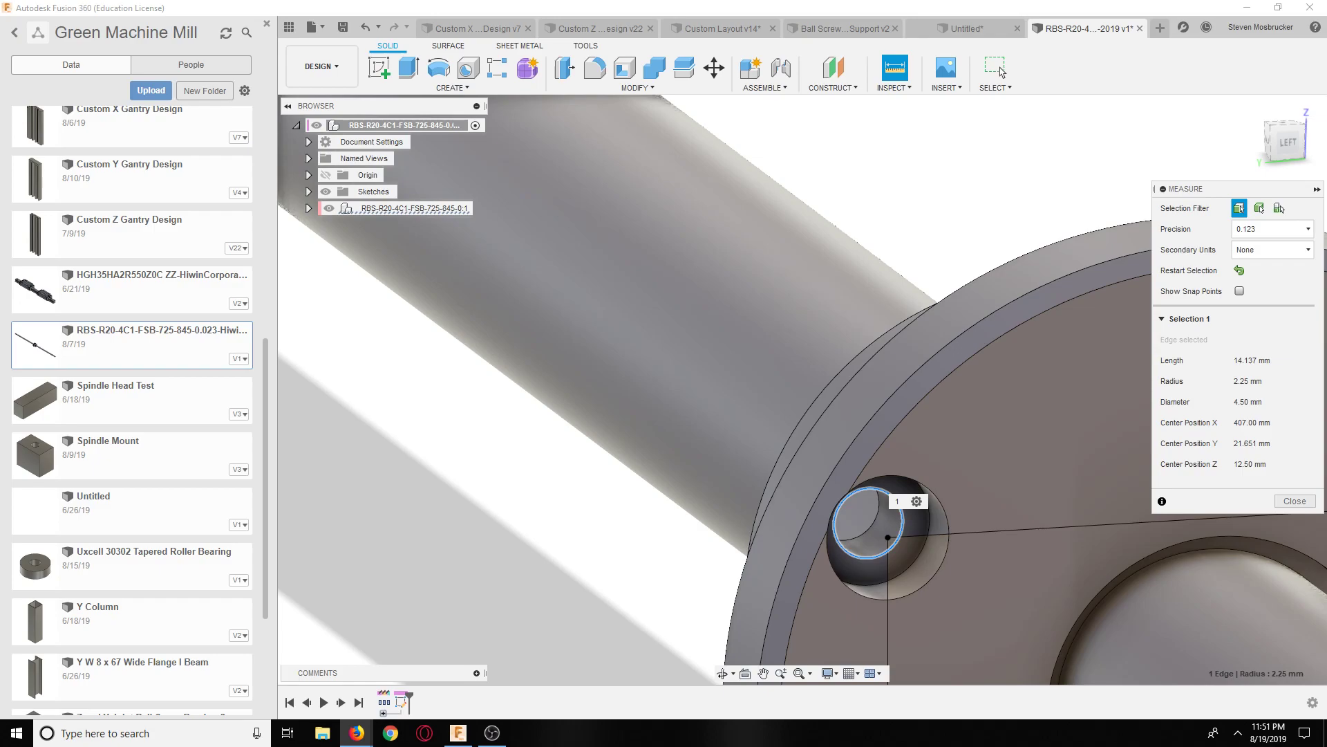
Step: Clear the hole measurement and look up nominal bolt diameters in the MechaniCalc Fastener Size Tables in the web browser
{"action": "left_click", "coordinate": [1011, 176]}
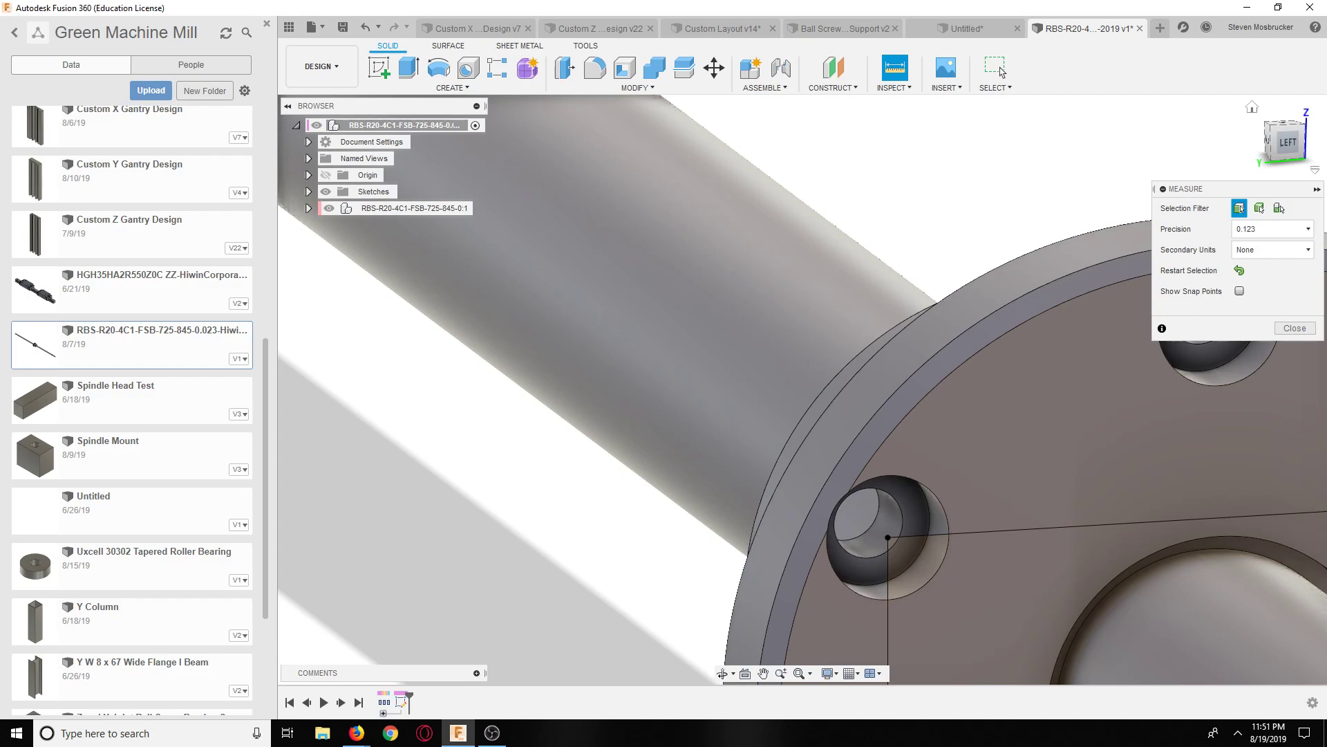
{"action": "key", "text": "alt+Tab"}
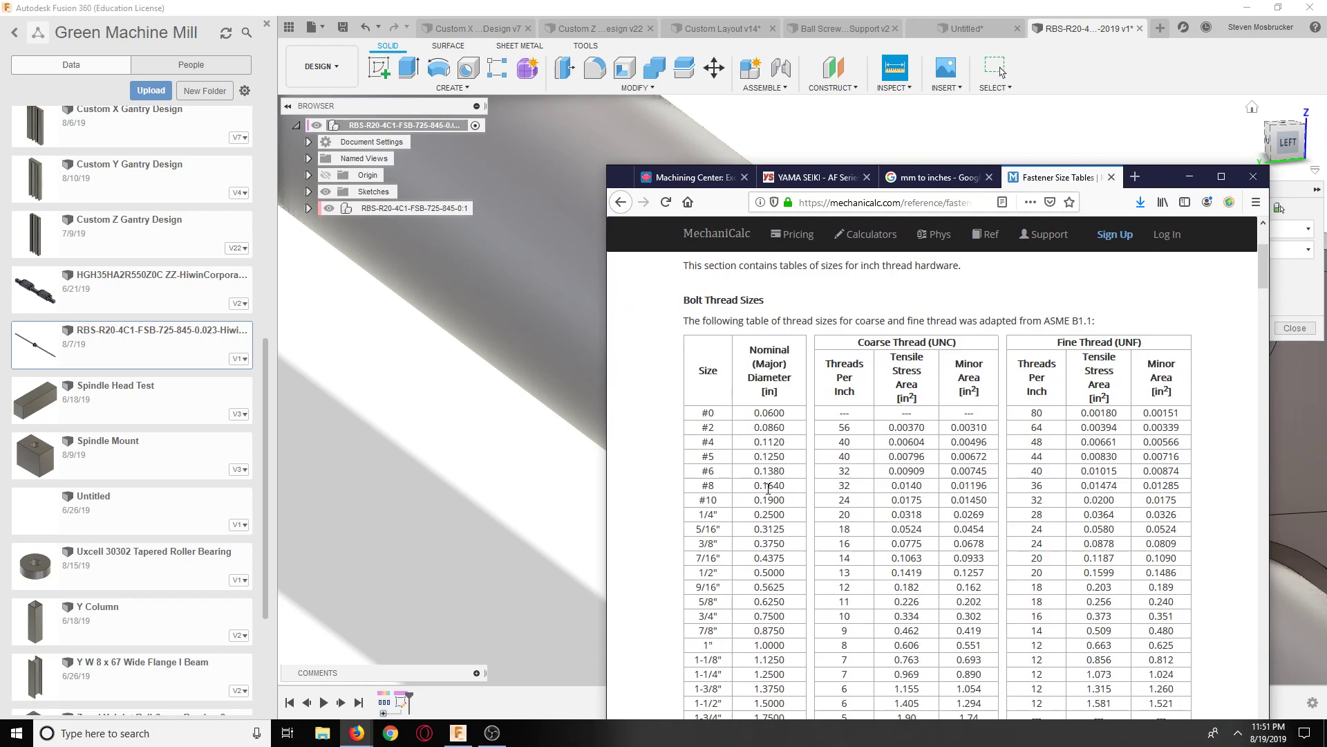
{"action": "left_click", "coordinate": [1189, 176]}
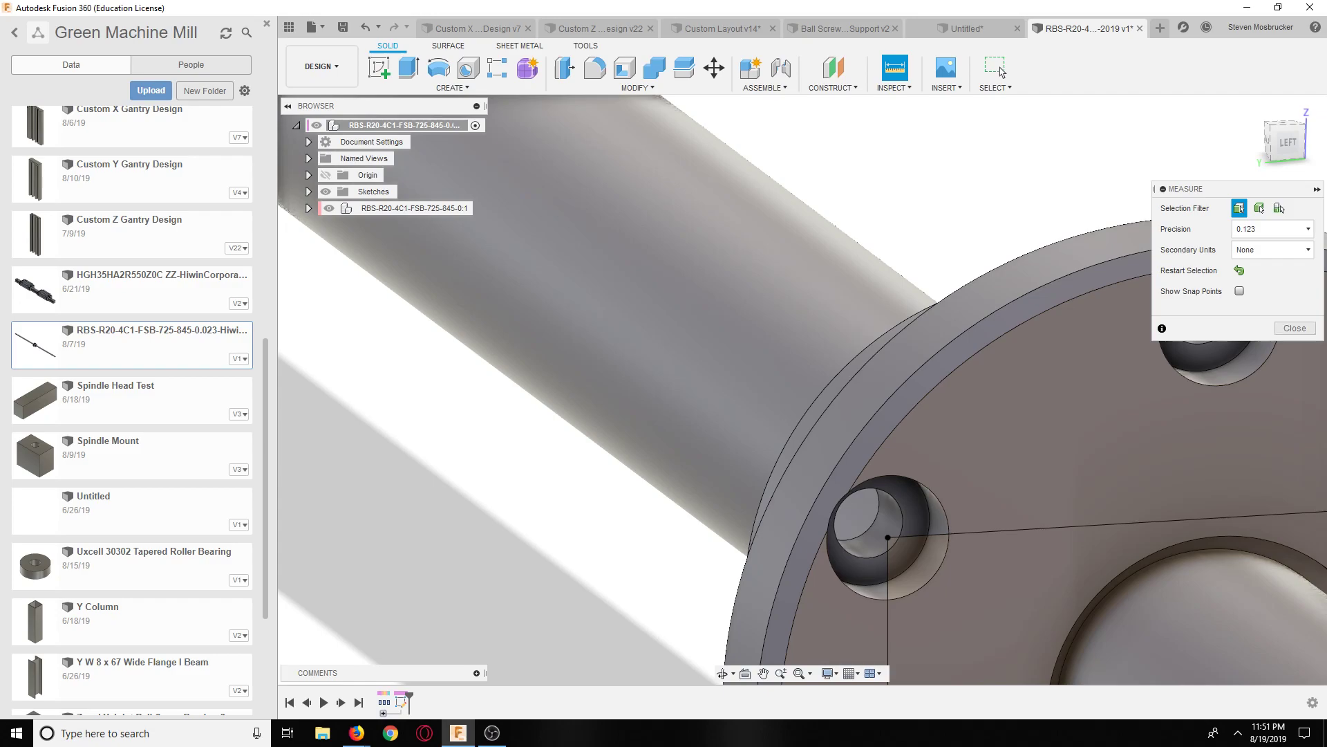
{"action": "key", "text": "alt+Tab"}
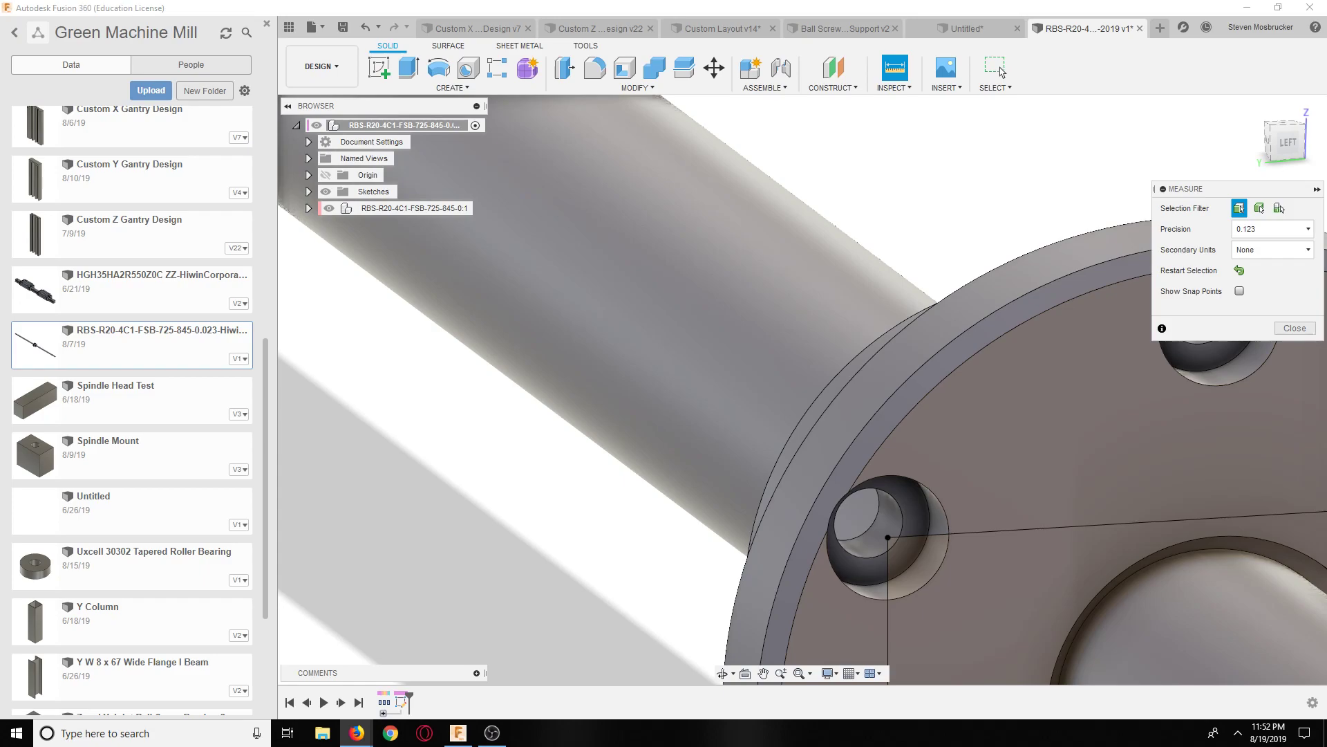
Step: Switch to the untitled mounting block design and draw a 0.136 in diameter circle on the upper-left corner of the sketched bolt-pattern rectangle
{"action": "scroll", "coordinate": [640, 463], "scroll_direction": "down", "scroll_amount": 3}
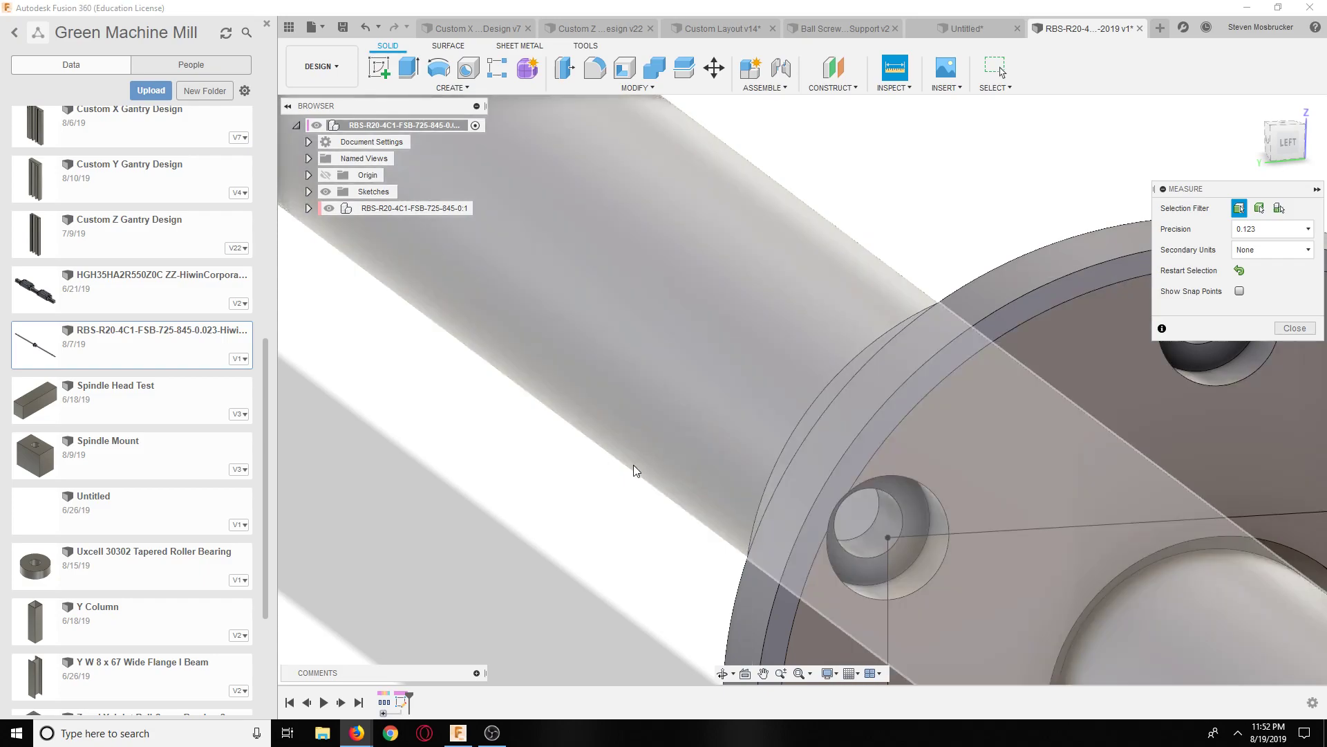
{"action": "left_click", "coordinate": [970, 25]}
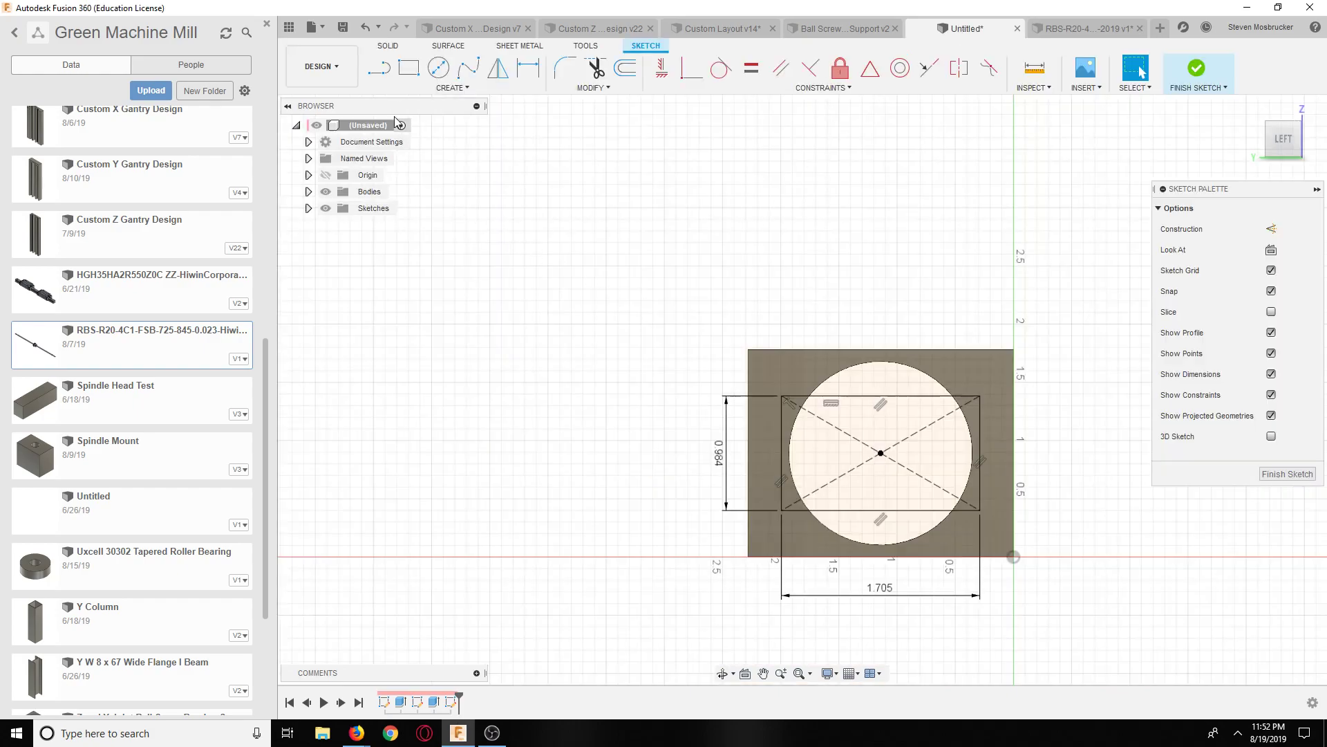
{"action": "left_click", "coordinate": [438, 67]}
{"action": "scroll", "coordinate": [681, 366], "scroll_direction": "up", "scroll_amount": 2}
{"action": "left_click", "coordinate": [818, 407]}
{"action": "type", "text": ".136"}
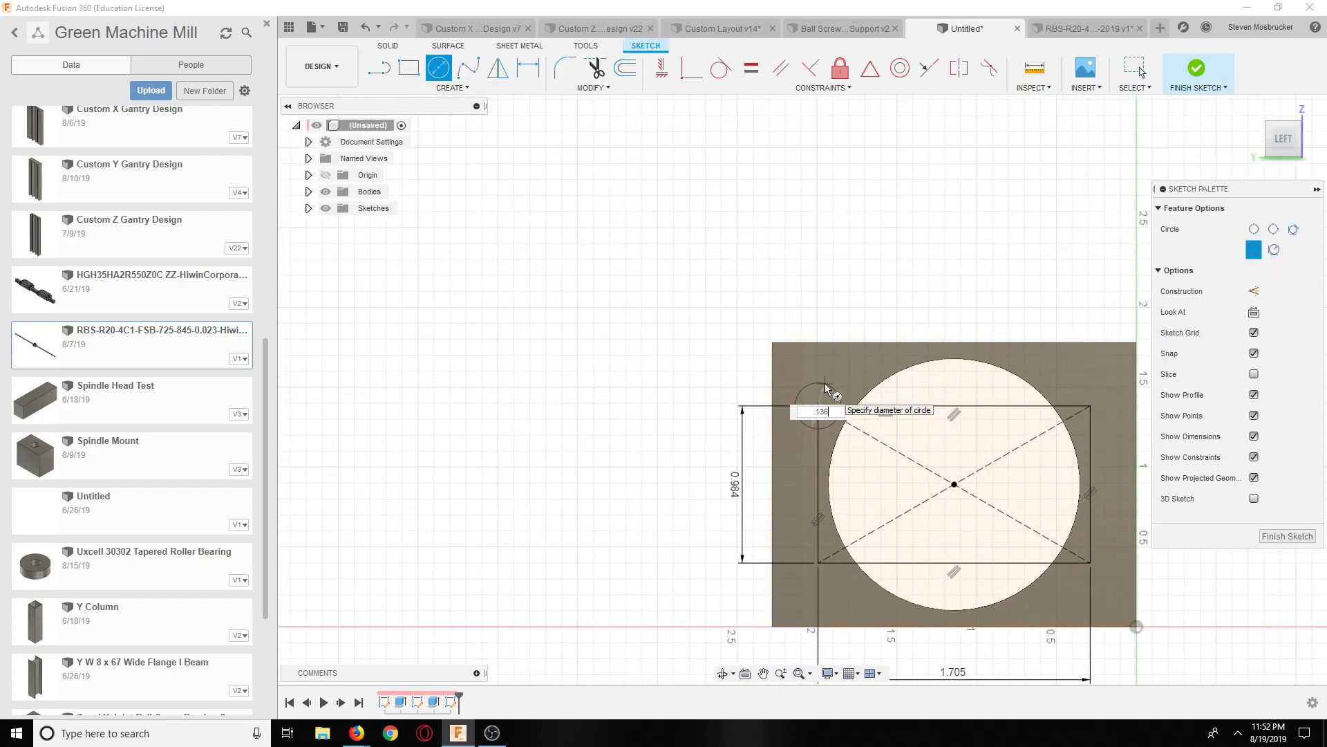
{"action": "key", "text": "Return"}
{"action": "key", "text": "Escape"}
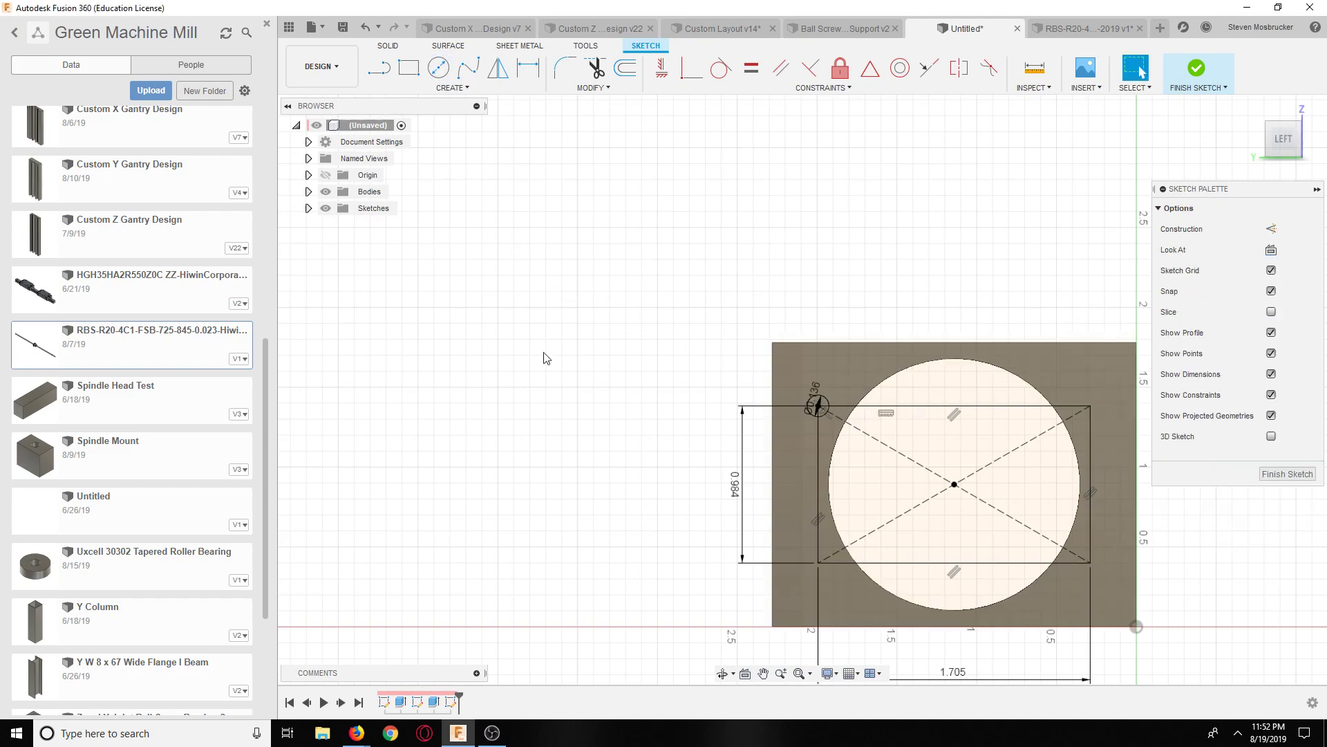
Step: Draw a 0.136 in diameter circle centred on the lower-left corner of the bolt-pattern rectangle
{"action": "key", "text": "c"}
{"action": "left_click", "coordinate": [818, 563]}
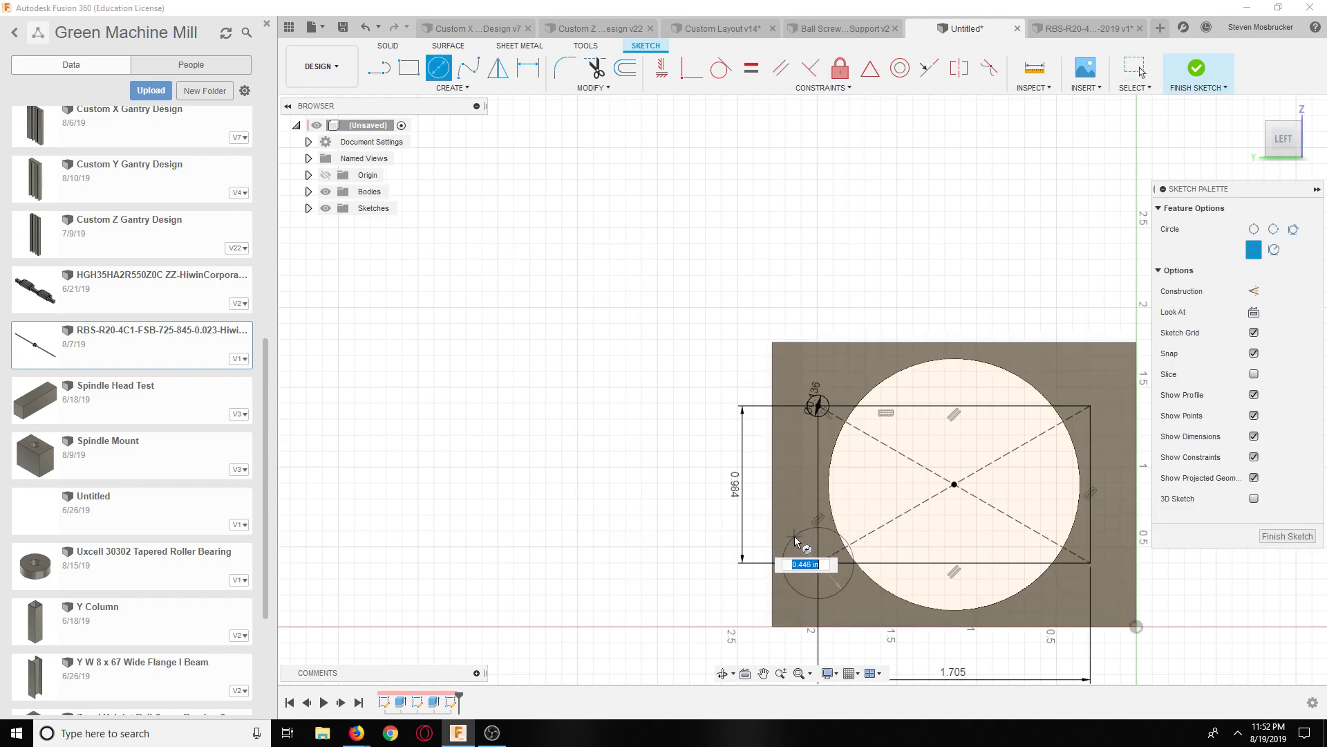
{"action": "type", "text": ".136"}
{"action": "key", "text": "Return"}
{"action": "key", "text": "Escape"}
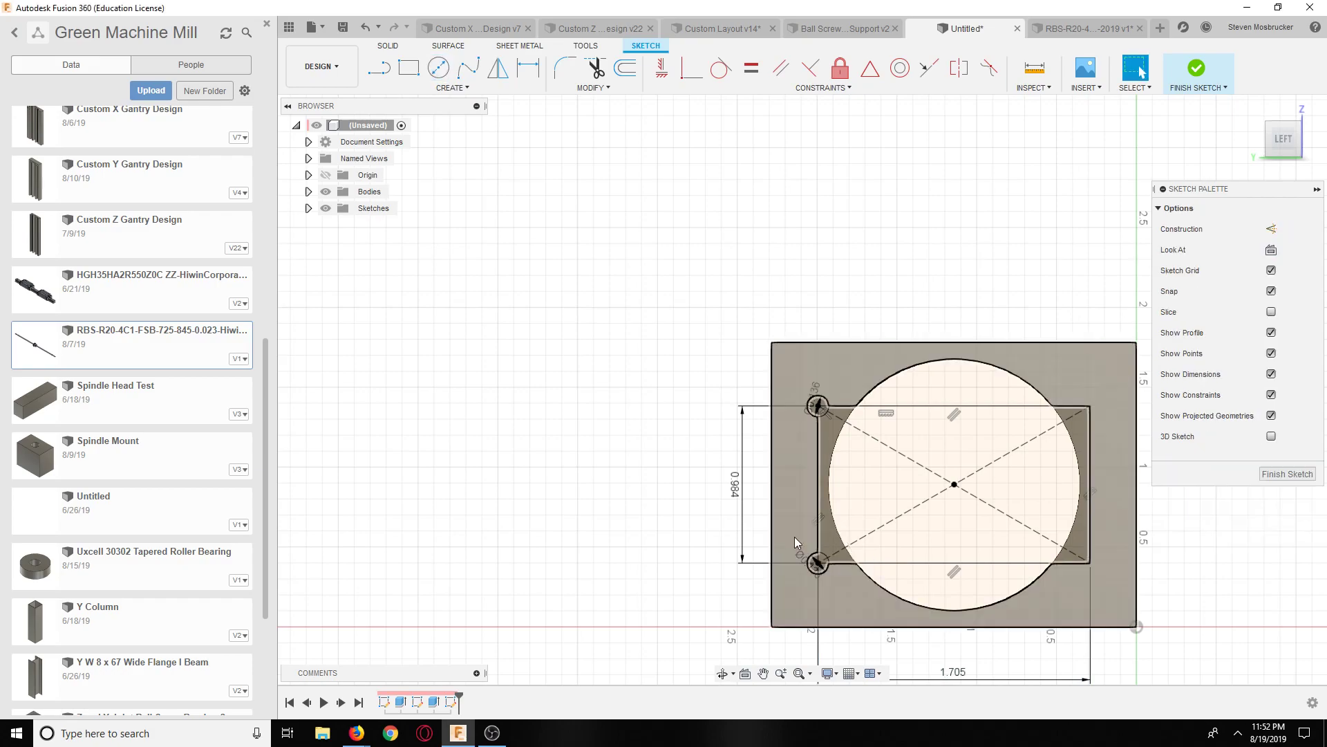
Step: Draw 0.136 in diameter circles centred on the two right-hand corners of the bolt-pattern rectangle
{"action": "key", "text": "c"}
{"action": "left_click", "coordinate": [1091, 408]}
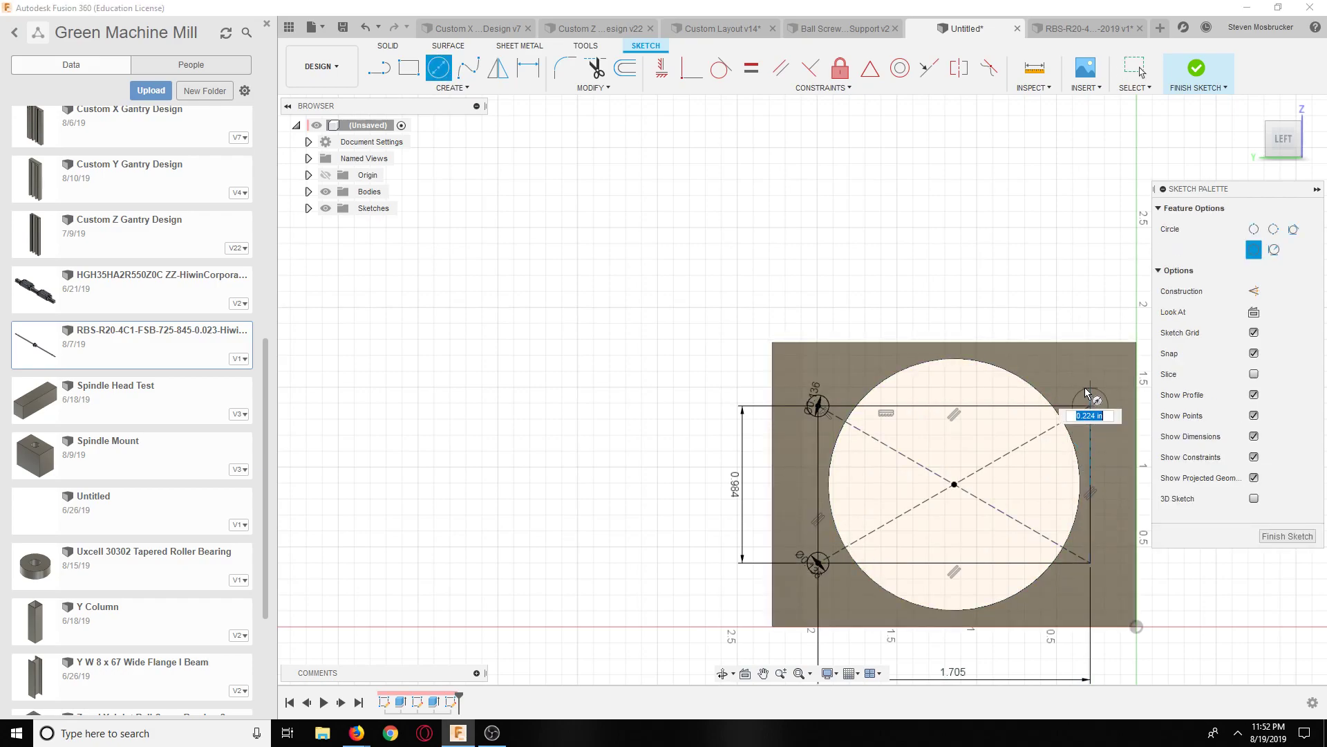
{"action": "type", "text": ".136"}
{"action": "key", "text": "Return"}
{"action": "key", "text": "Escape"}
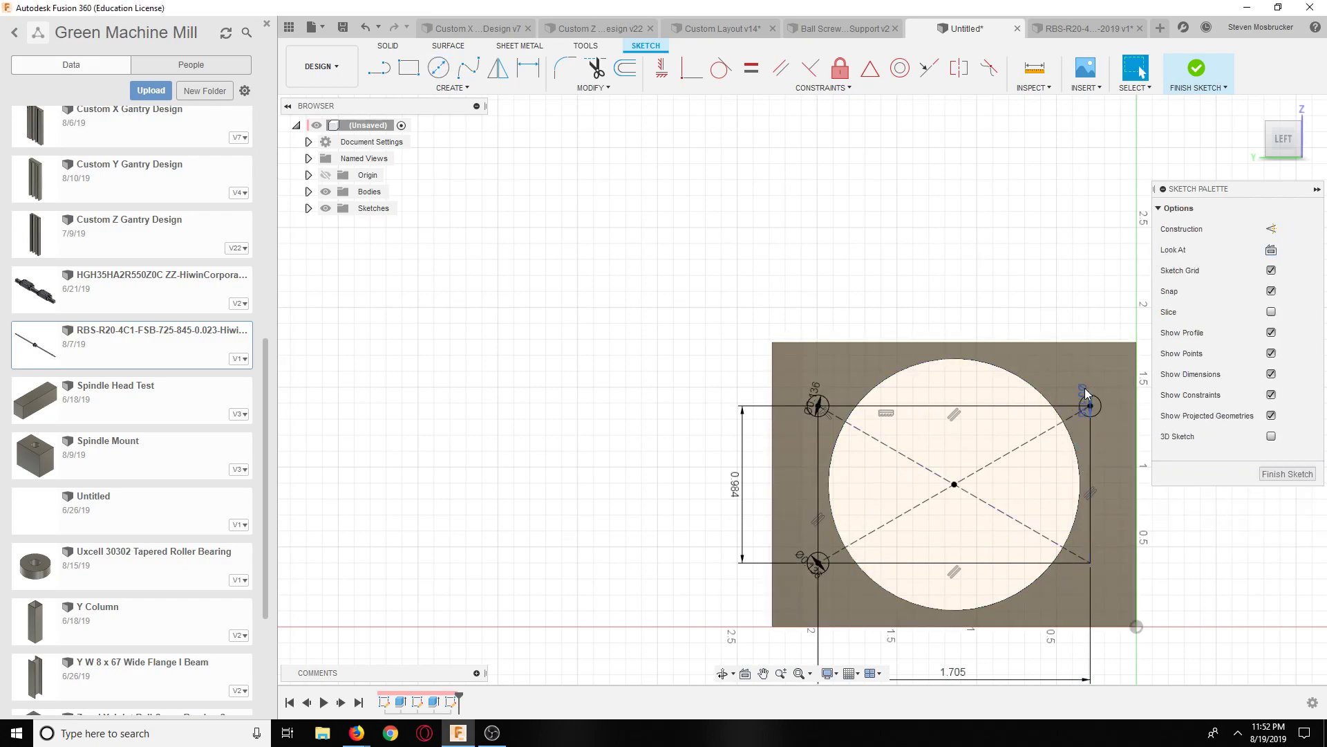
{"action": "key", "text": "c"}
{"action": "left_click", "coordinate": [1091, 561]}
{"action": "type", "text": ".136"}
{"action": "key", "text": "Return"}
{"action": "key", "text": "Escape"}
Step: Switch to the web browser and compare the millimetre-to-inch conversion, the Fastener Size Tables and the Tap Drill Chart, then return to the block sketch
{"action": "key", "text": "alt+Tab"}
{"action": "left_click", "coordinate": [538, 10]}
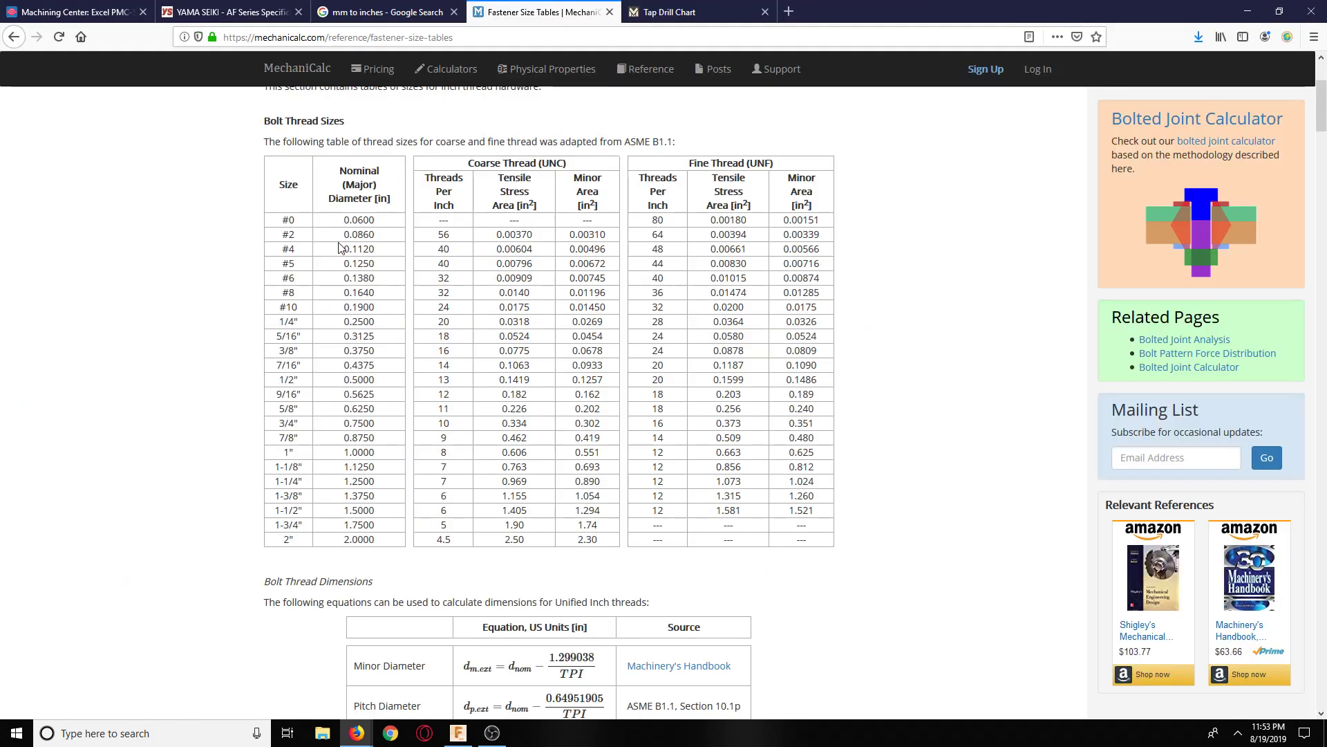
{"action": "left_click", "coordinate": [384, 14]}
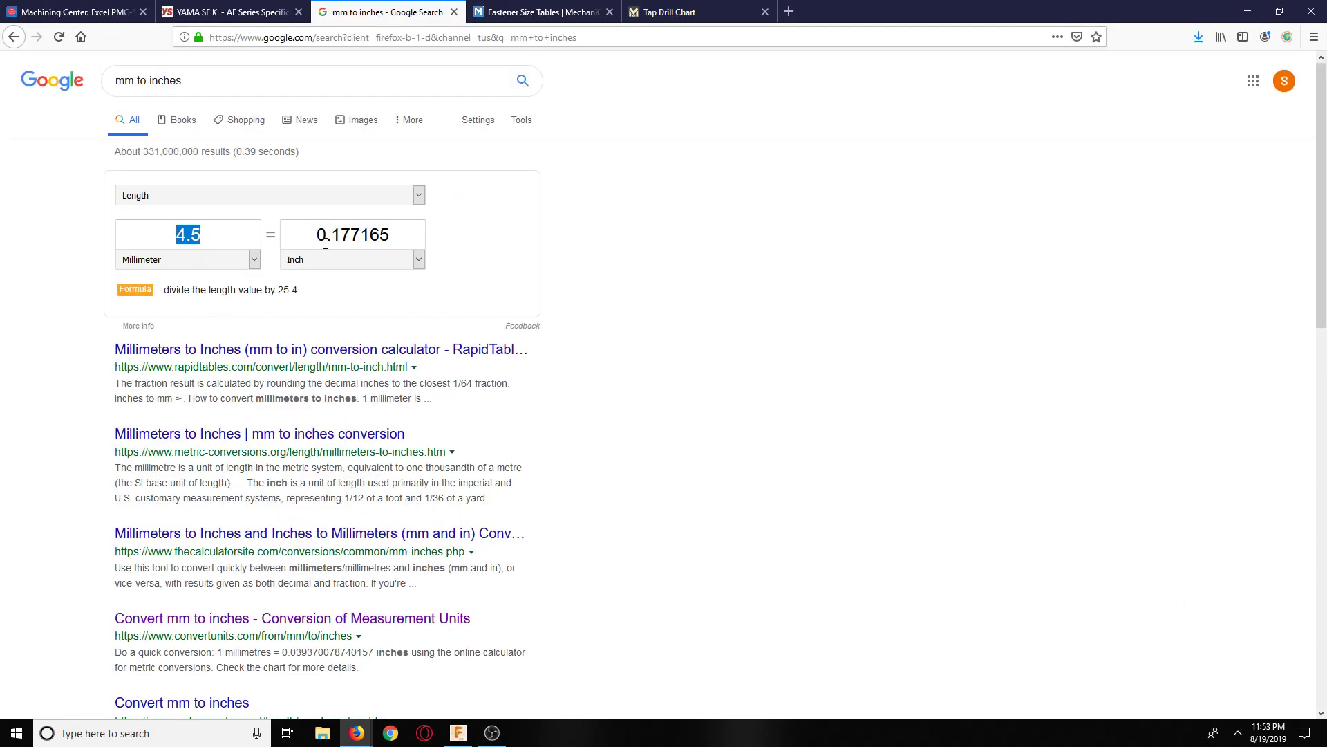
{"action": "left_click", "coordinate": [538, 11]}
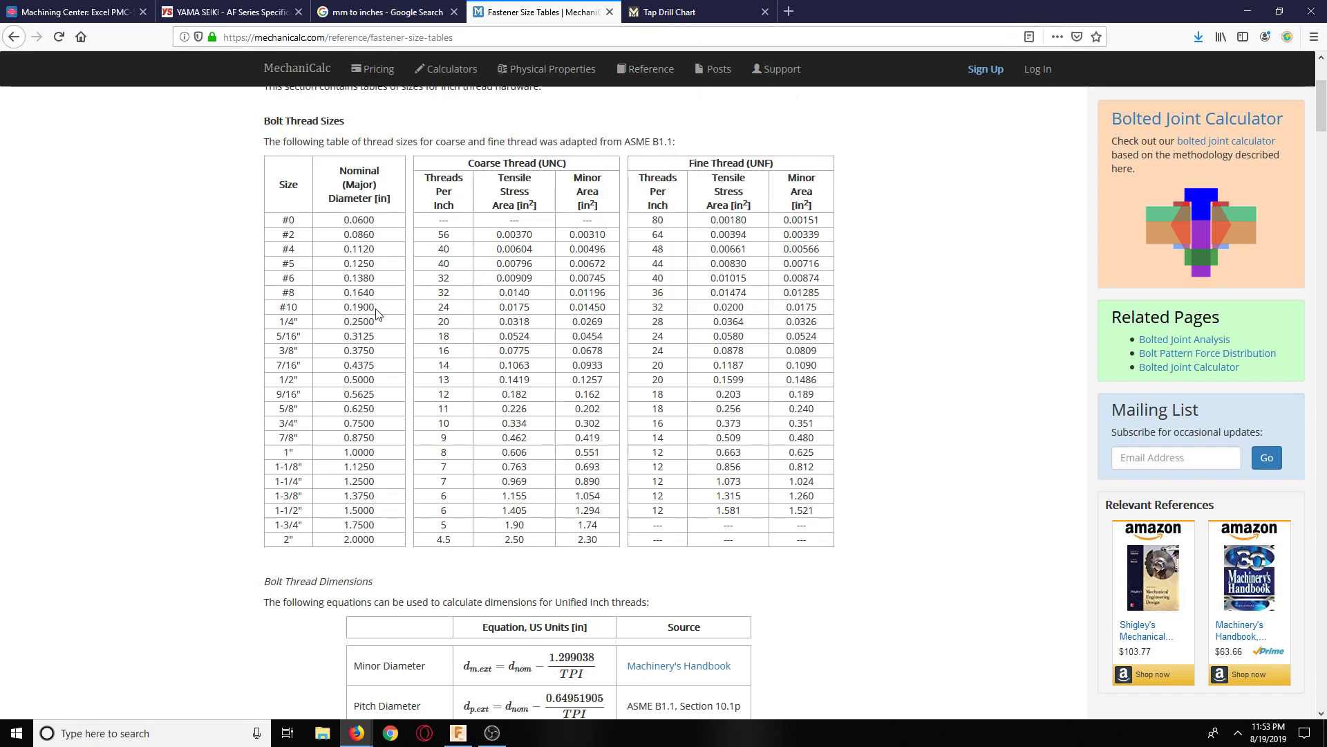
{"action": "left_click", "coordinate": [681, 11]}
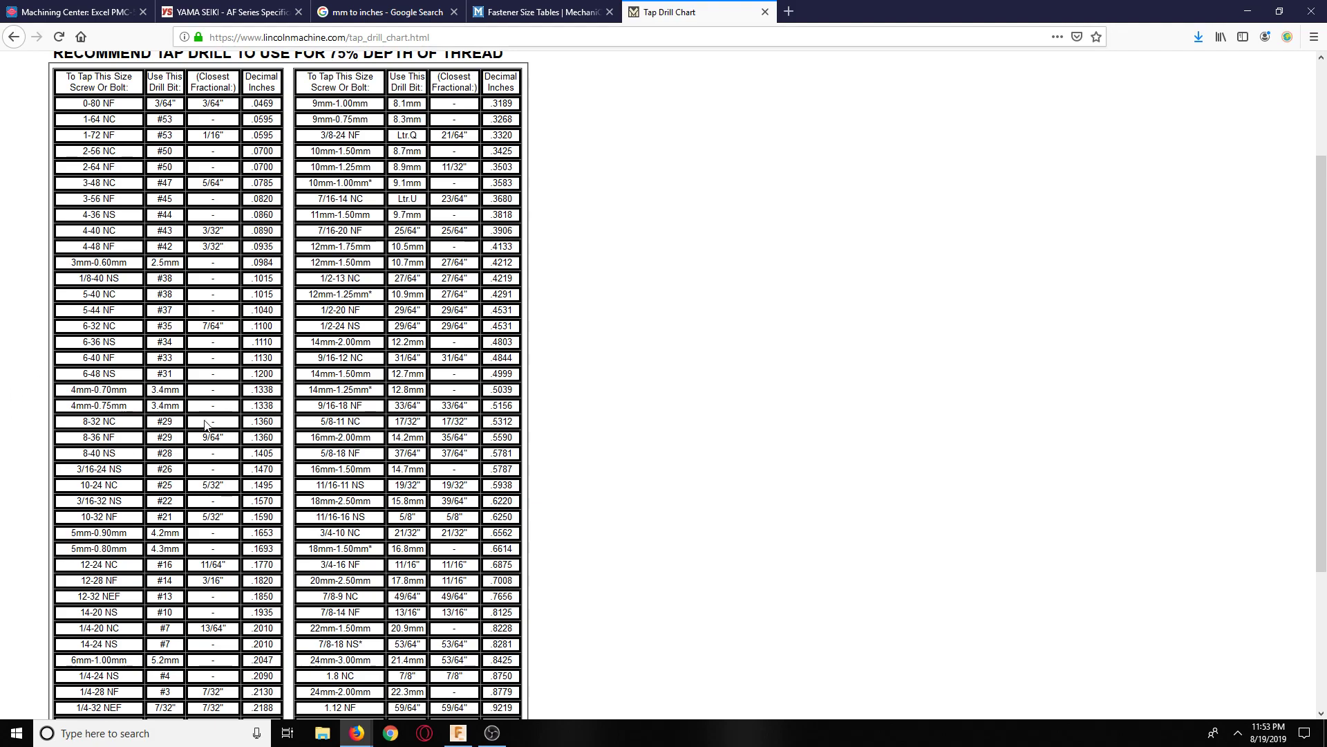
{"action": "left_click", "coordinate": [528, 12]}
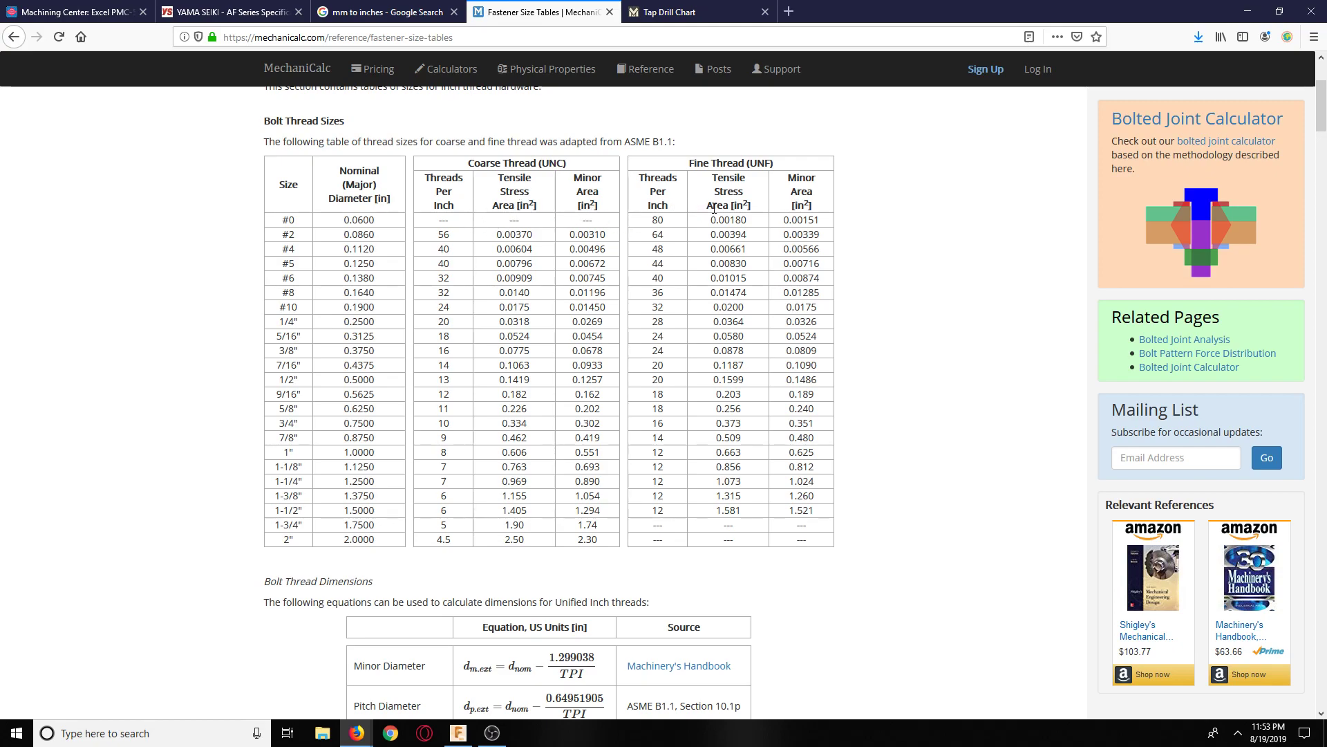
{"action": "key", "text": "alt+Tab"}
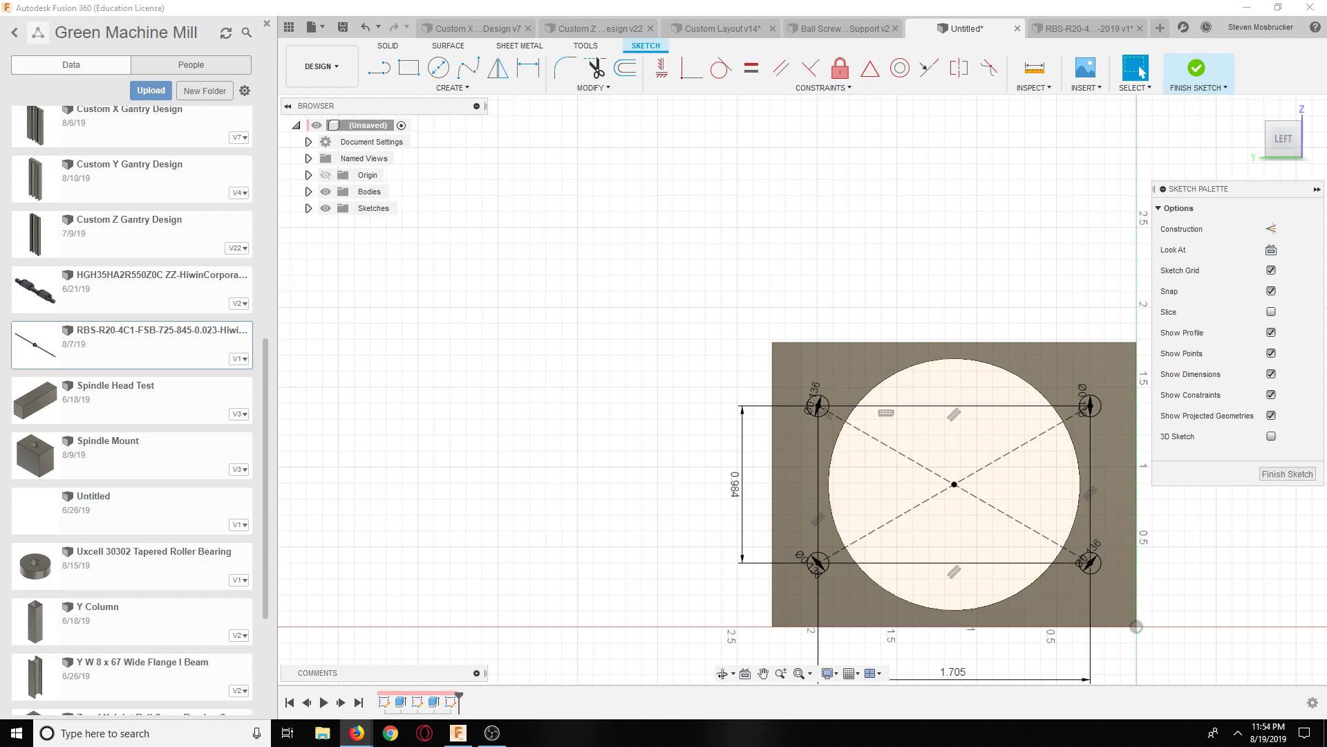
{"action": "key", "text": "alt+Tab"}
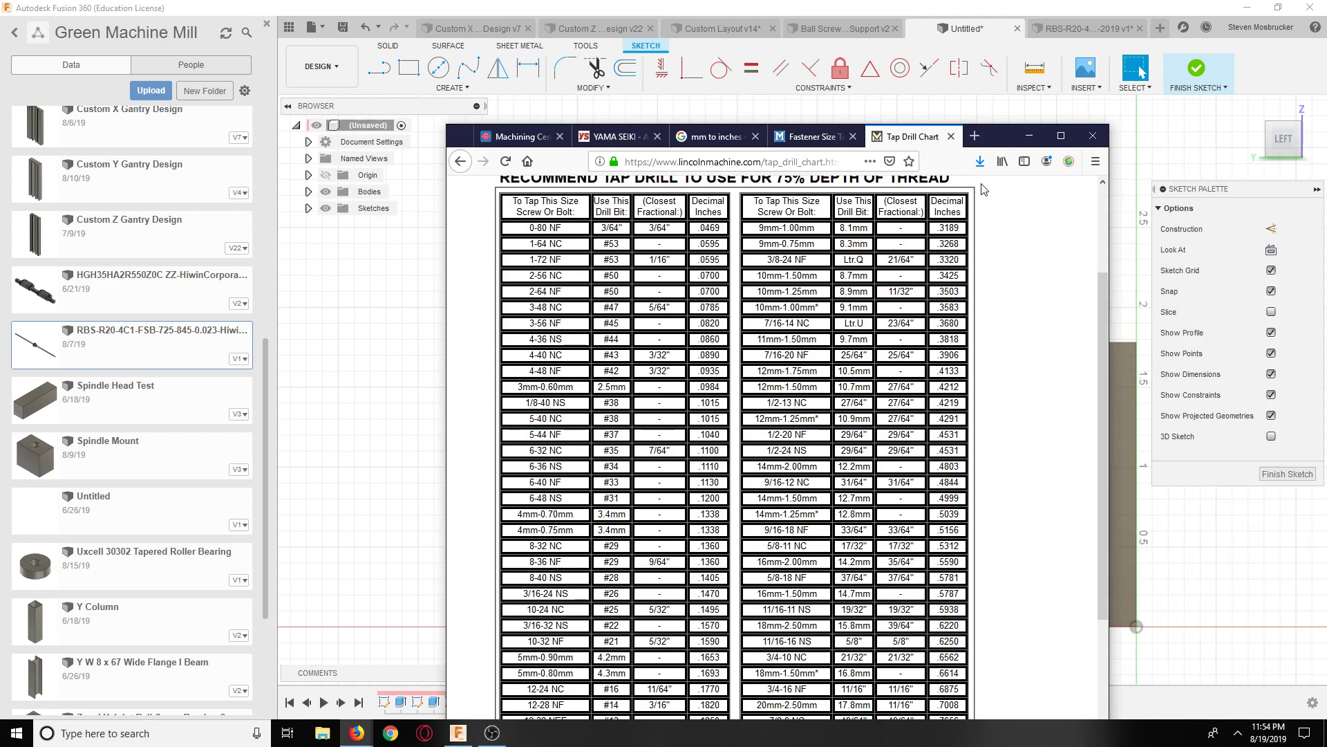
{"action": "left_click", "coordinate": [1029, 135]}
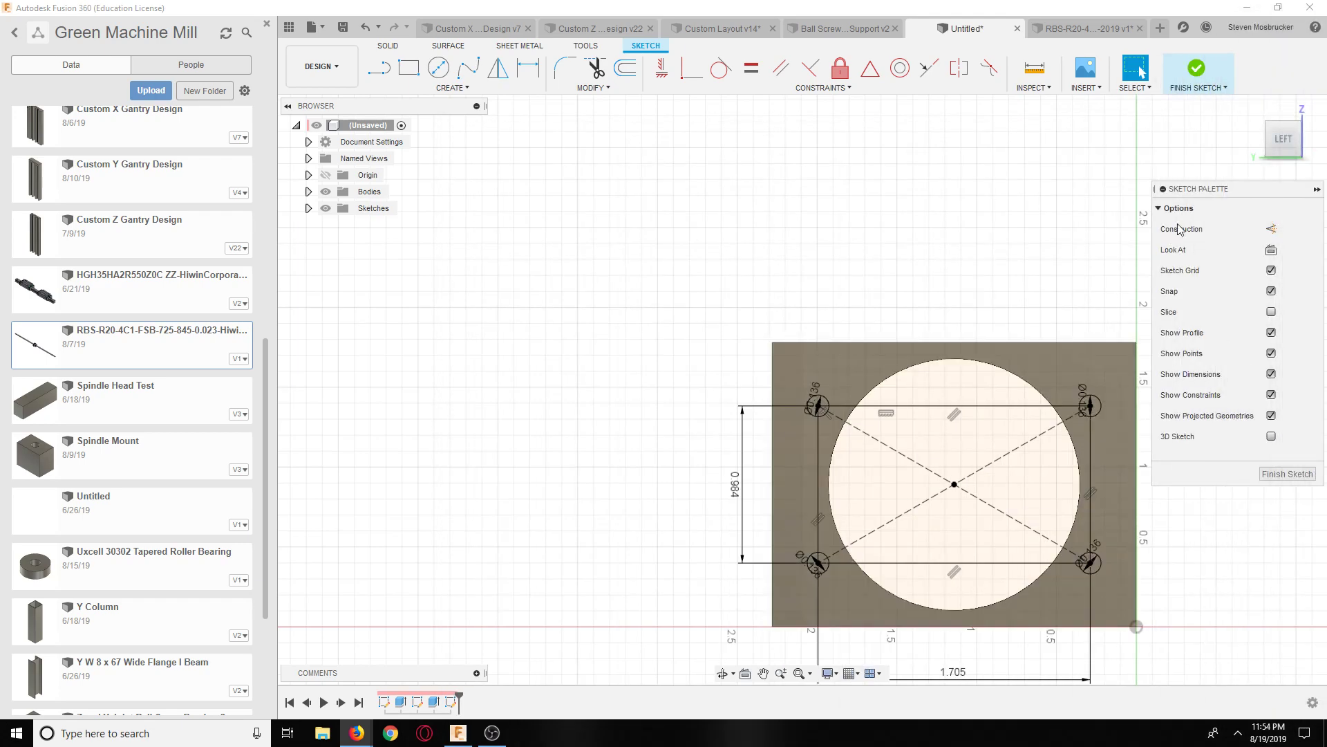
{"action": "left_click", "coordinate": [1197, 69]}
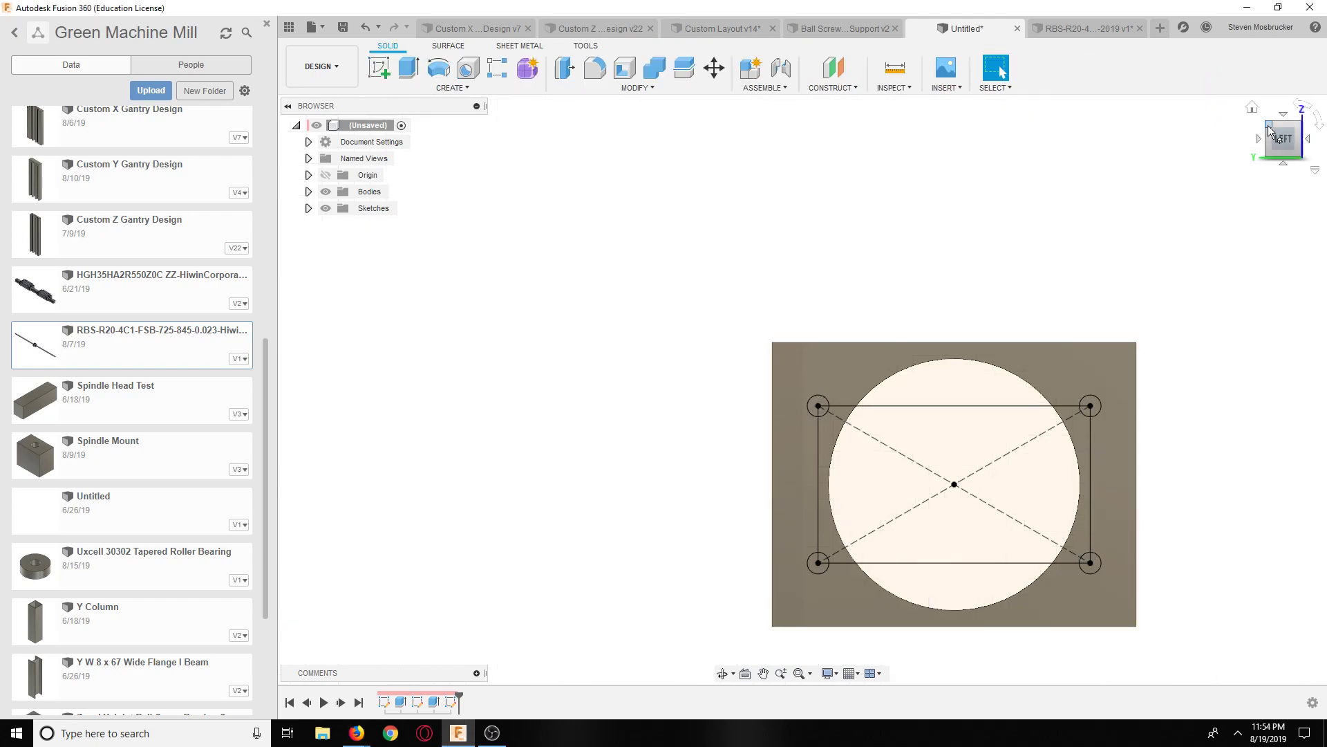
{"action": "left_click", "coordinate": [1252, 108]}
{"action": "left_click", "coordinate": [410, 69]}
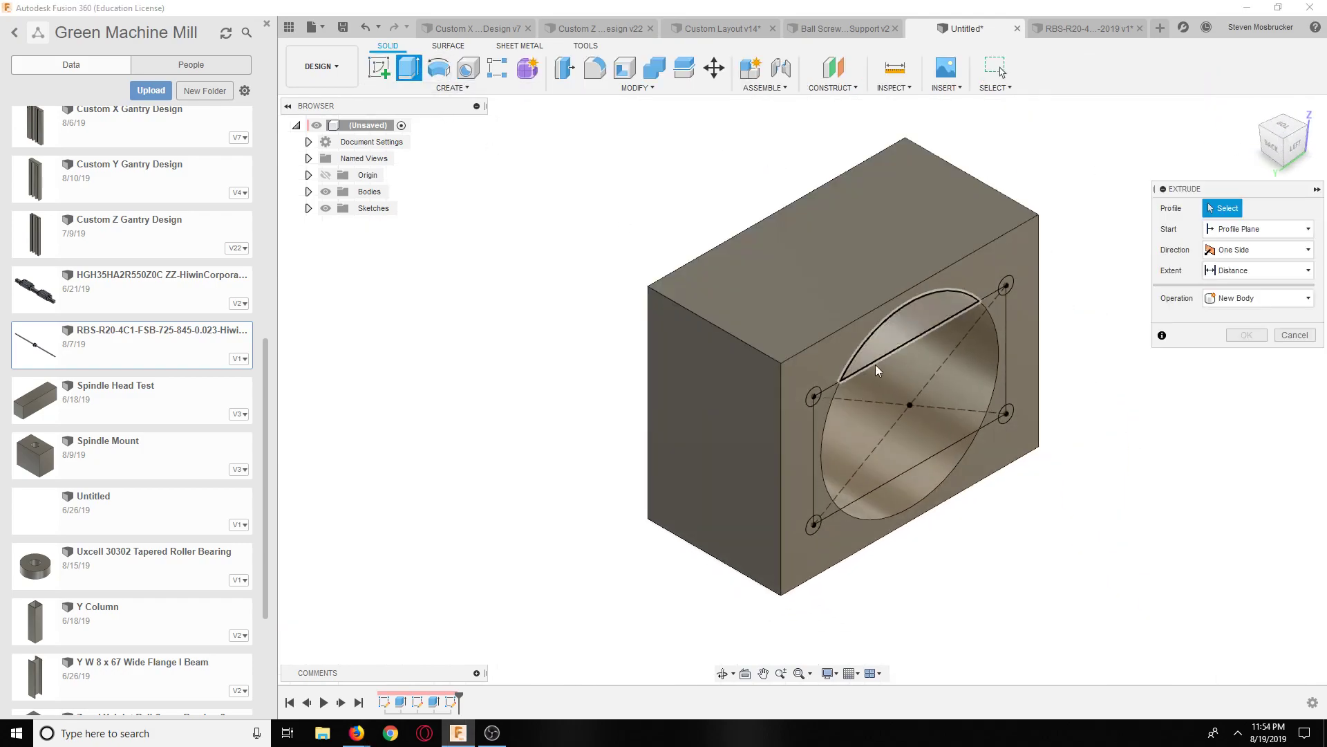
{"action": "scroll", "coordinate": [837, 376], "scroll_direction": "up", "scroll_amount": 3}
{"action": "left_click", "coordinate": [798, 393]}
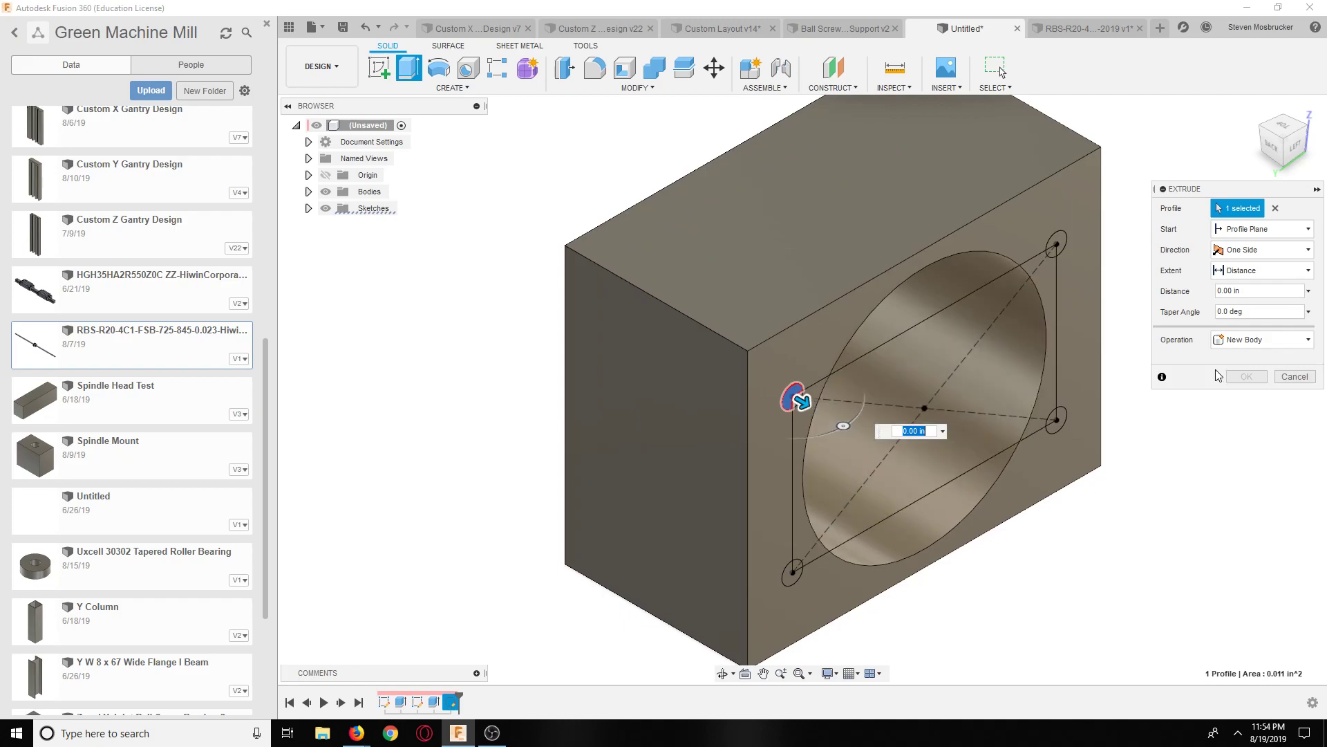
{"action": "left_click", "coordinate": [1295, 376]}
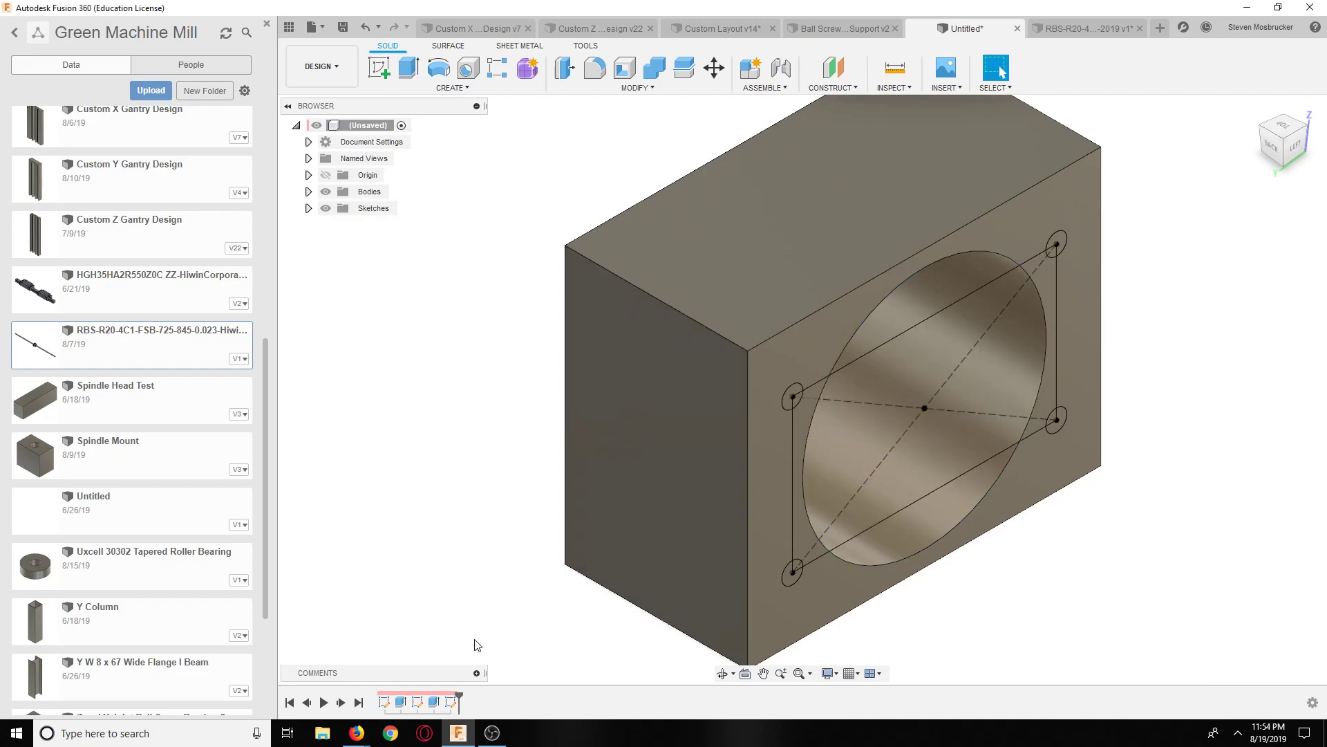
Step: Reopen the bolt-pattern sketch, convert all four sides of the rectangle to construction lines, and finish the sketch
{"action": "right_click", "coordinate": [452, 702]}
{"action": "left_click", "coordinate": [499, 567]}
{"action": "left_click", "coordinate": [848, 409]}
{"action": "left_click", "coordinate": [1271, 229]}
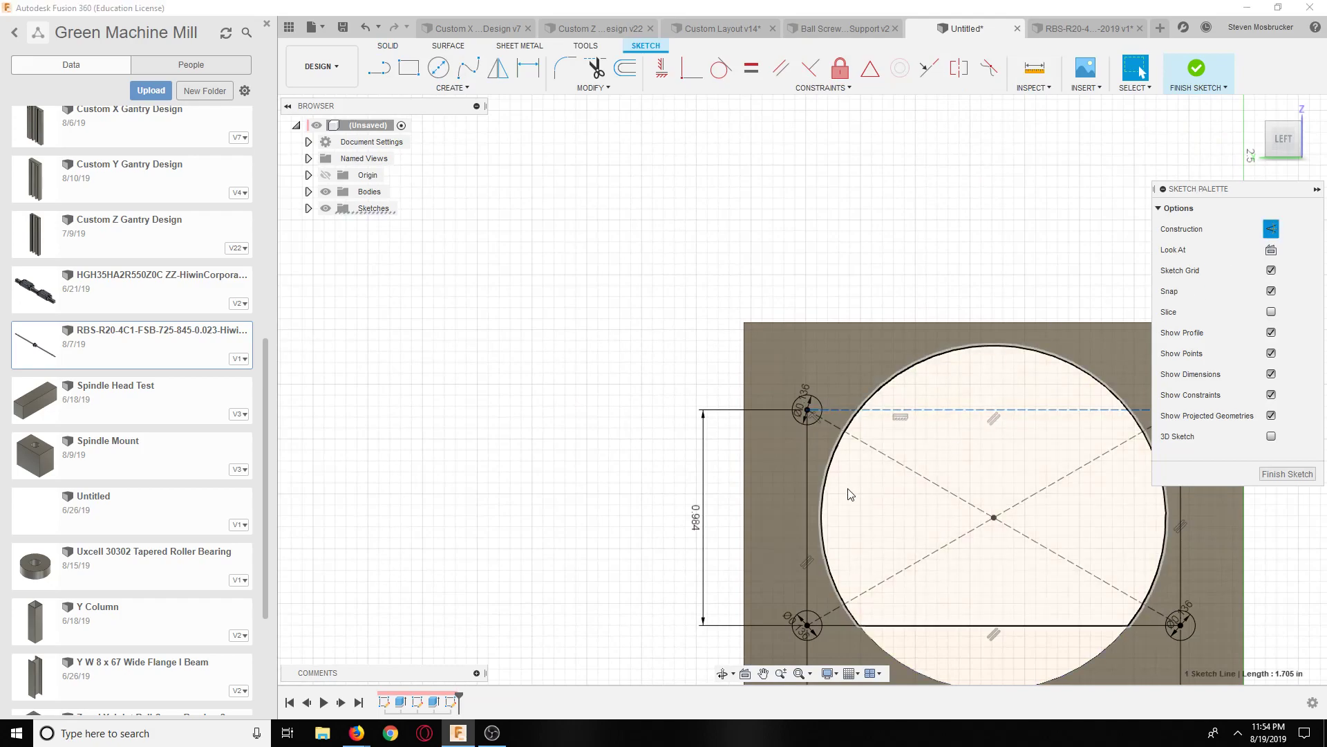
{"action": "left_click", "coordinate": [806, 487]}
{"action": "left_click", "coordinate": [1272, 228]}
{"action": "left_click", "coordinate": [945, 273]}
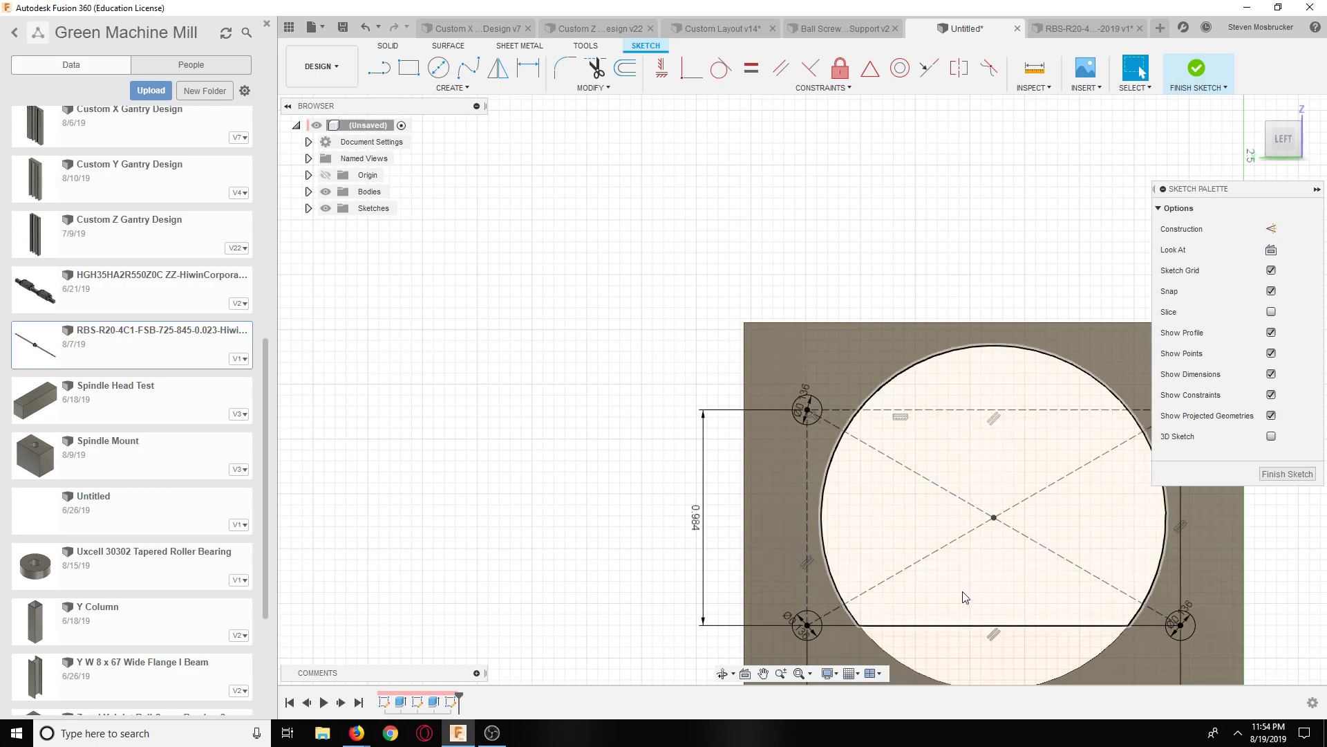
{"action": "left_click", "coordinate": [994, 625]}
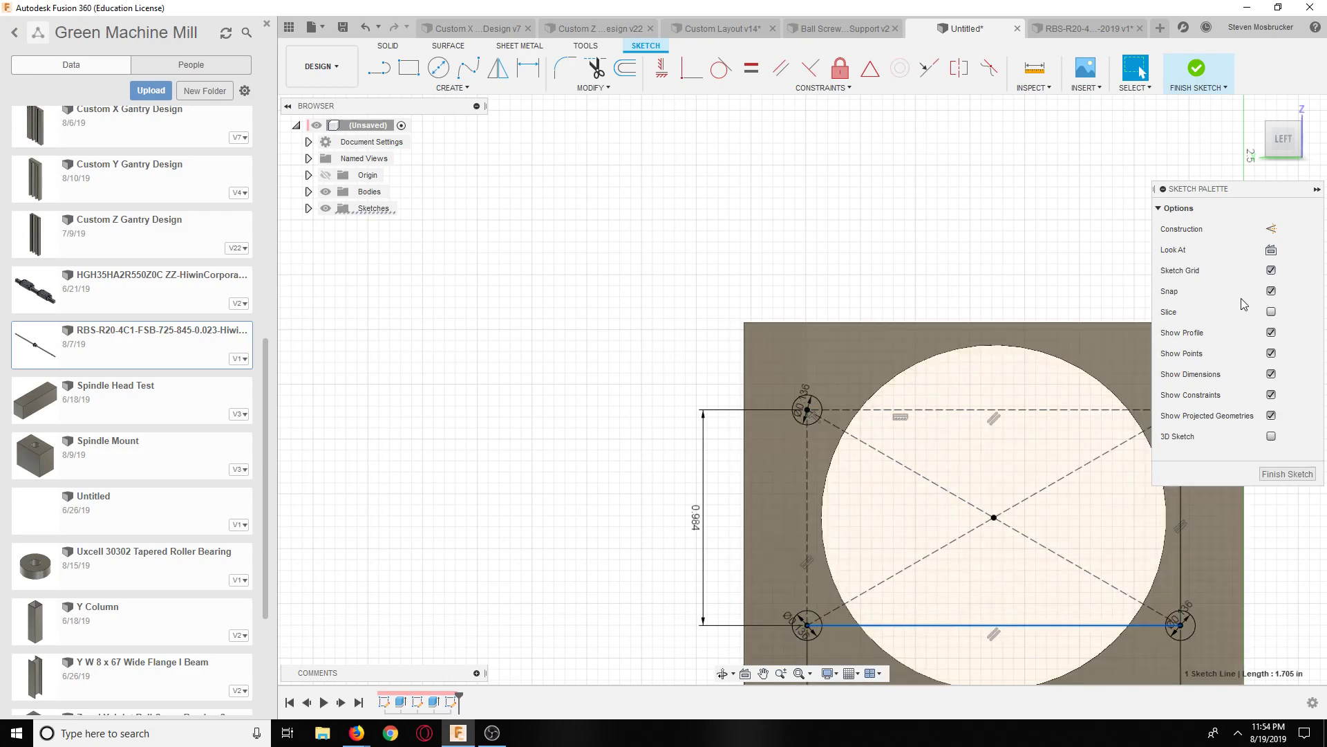
{"action": "left_click", "coordinate": [1271, 229]}
{"action": "left_click", "coordinate": [1271, 229]}
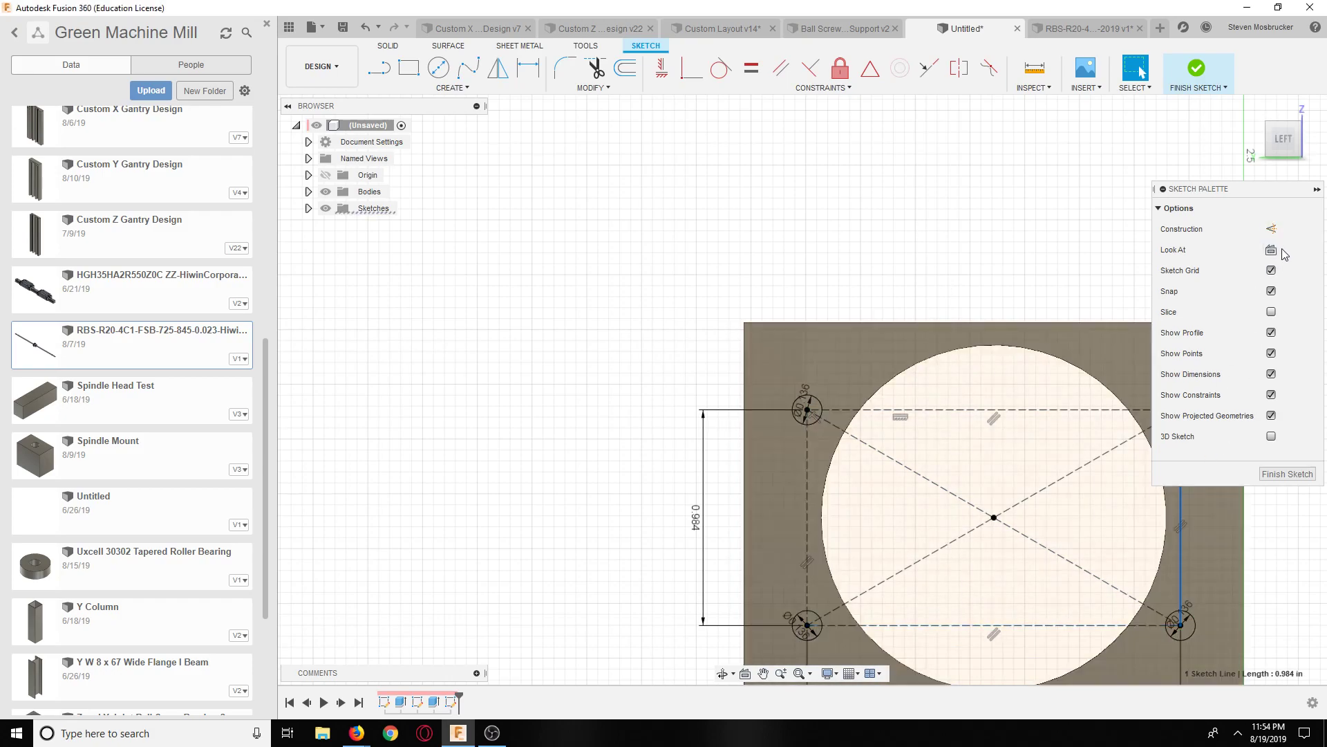
{"action": "left_click", "coordinate": [1196, 72]}
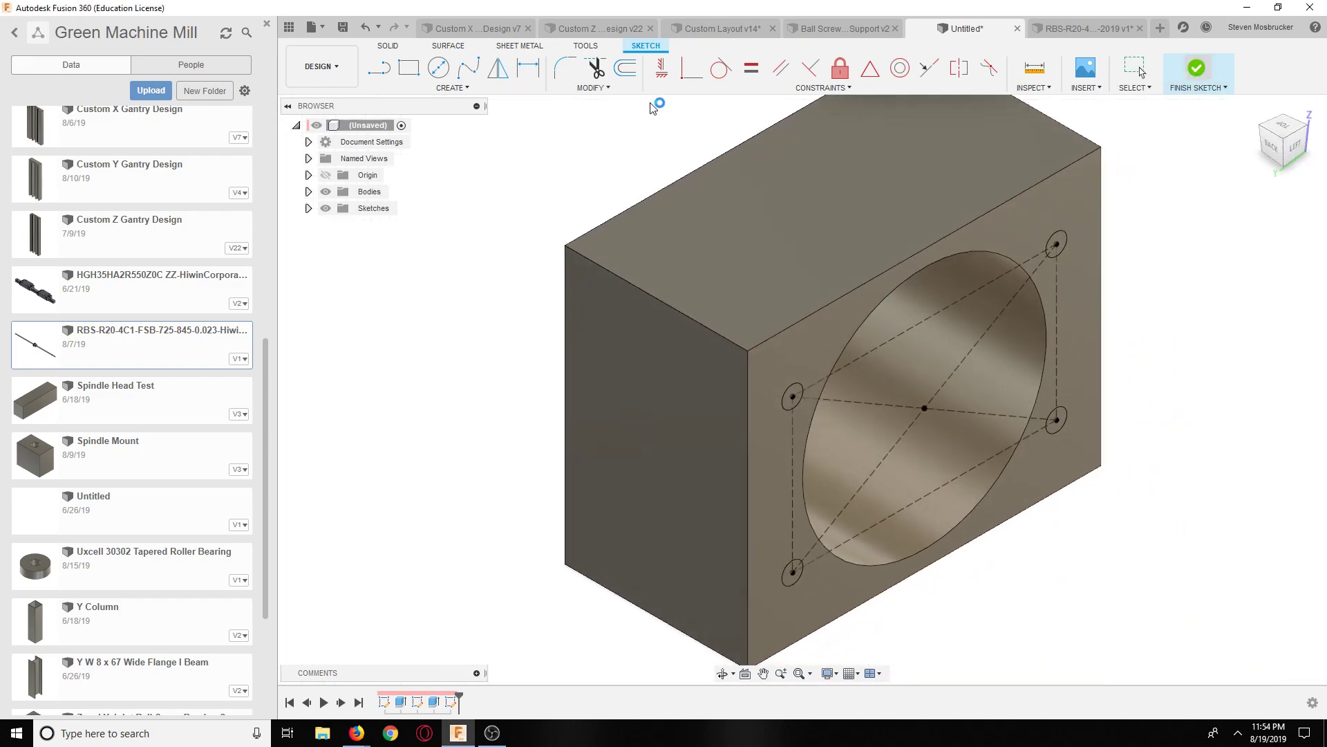
Step: Extrude the four bolt-hole circles as a Cut through the block with the extent set to All
{"action": "left_click", "coordinate": [409, 67]}
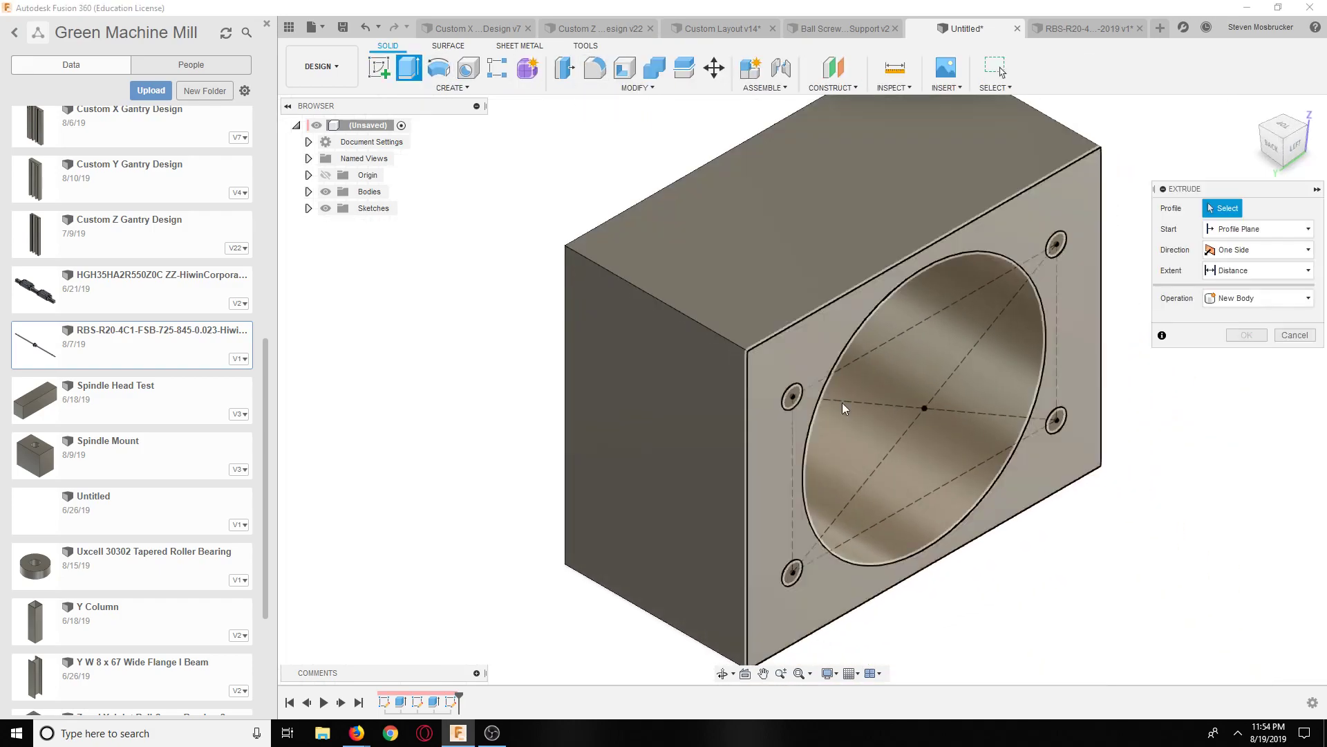
{"action": "left_click", "coordinate": [792, 396]}
{"action": "left_click_drag", "start_coordinate": [794, 395], "coordinate": [520, 241]}
{"action": "left_click", "coordinate": [792, 573]}
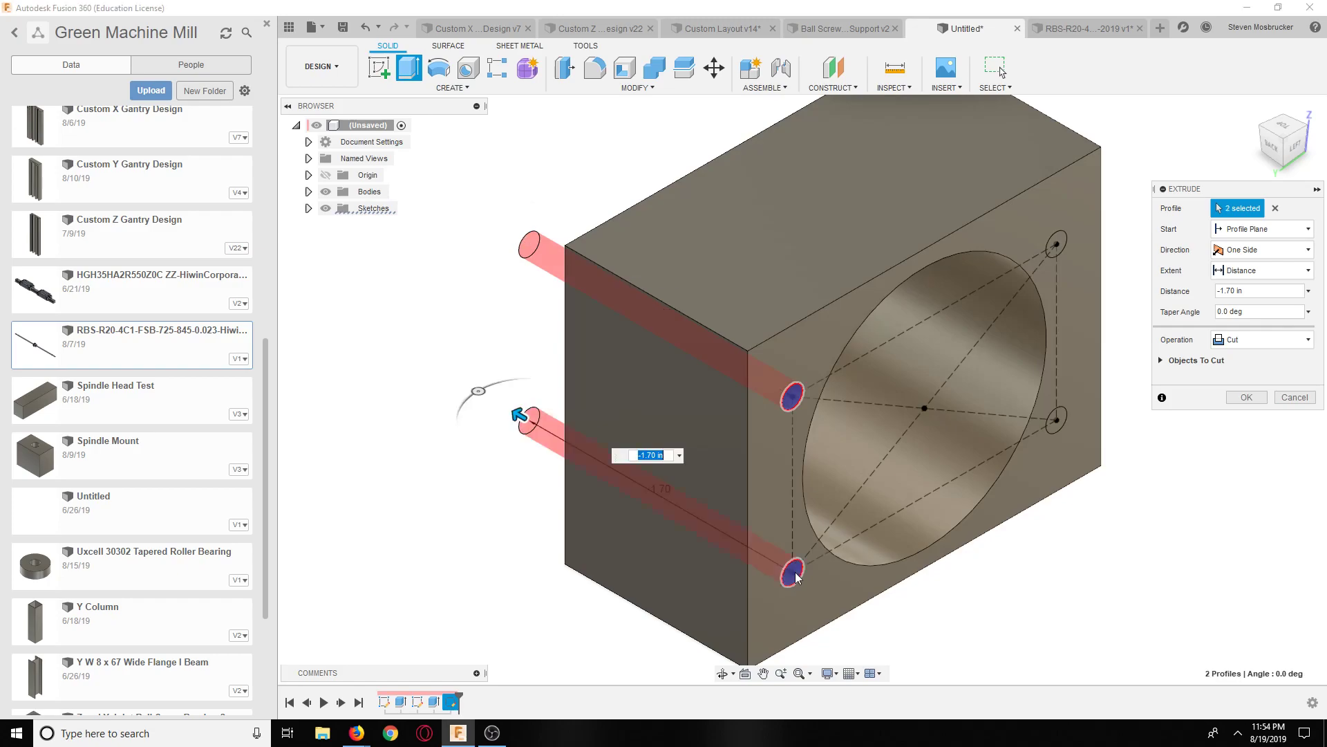
{"action": "left_click", "coordinate": [1056, 419]}
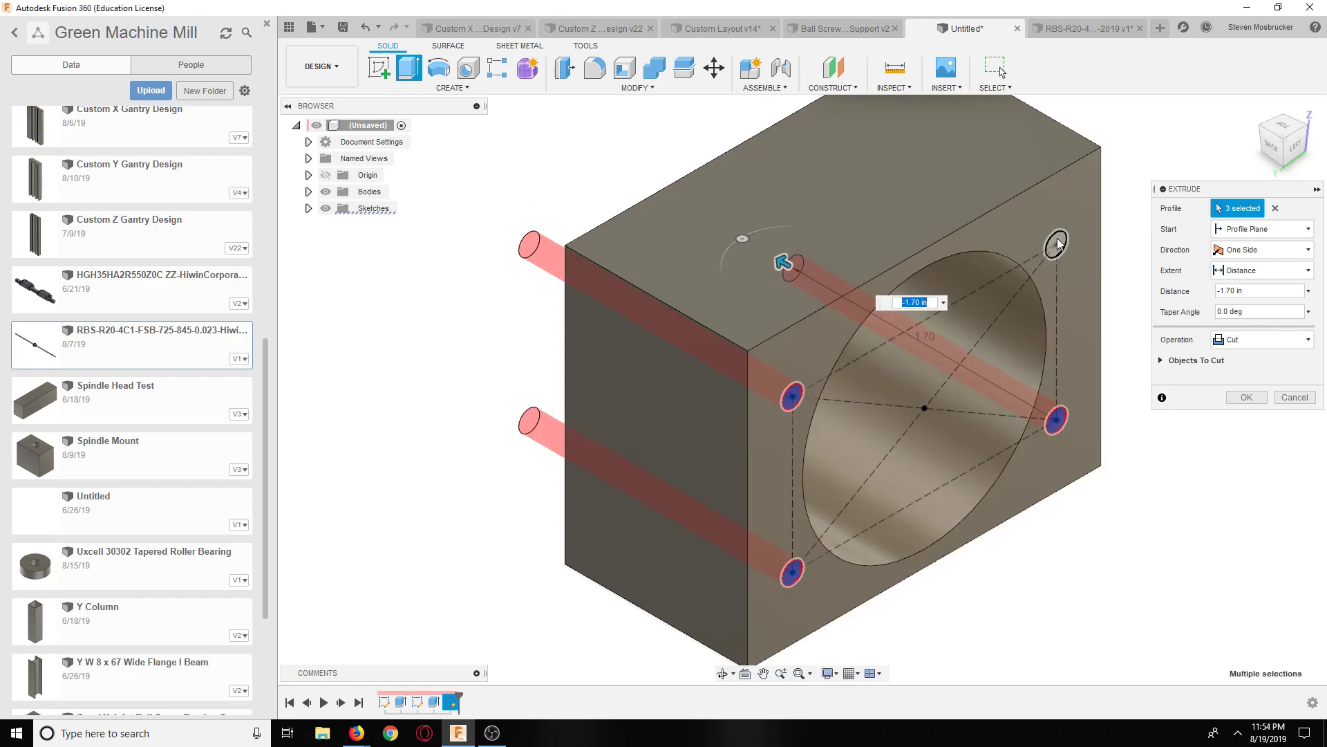
{"action": "left_click", "coordinate": [1056, 242]}
{"action": "left_click", "coordinate": [1238, 339]}
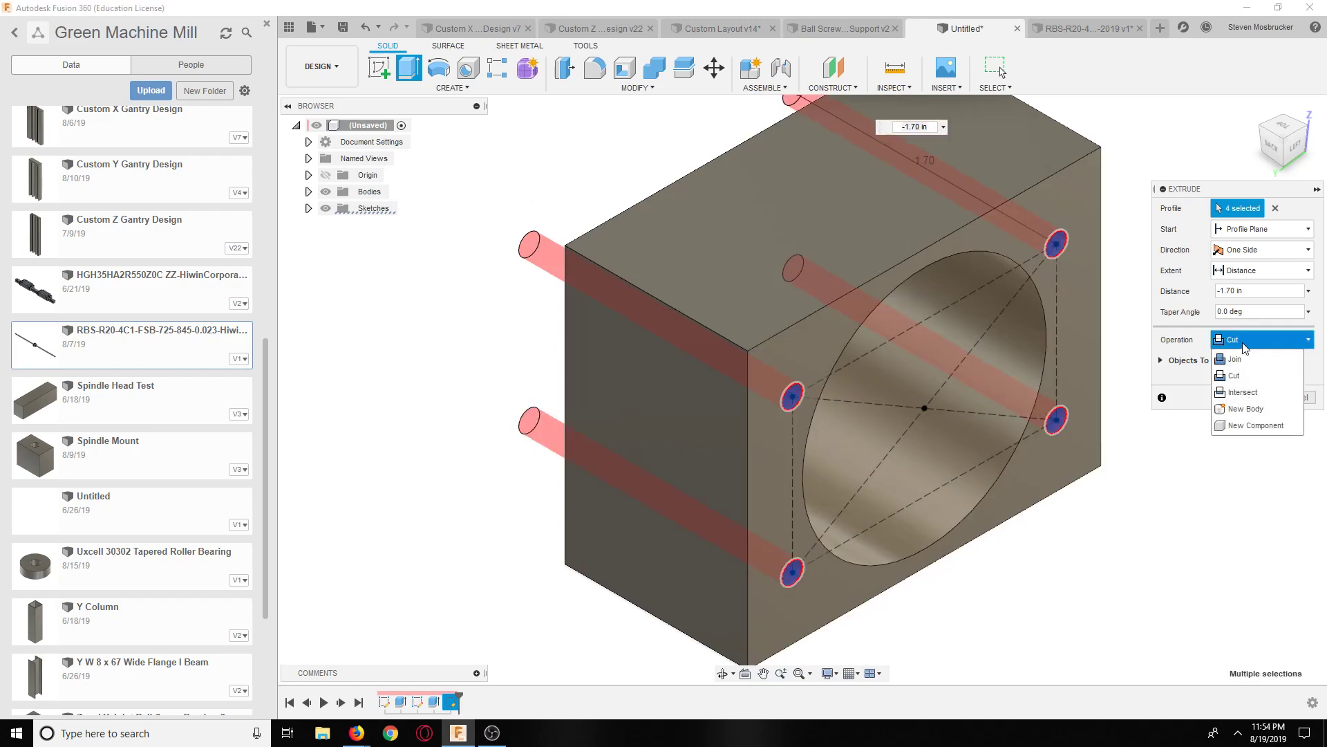
{"action": "left_click", "coordinate": [1239, 376]}
{"action": "left_click", "coordinate": [1251, 277]}
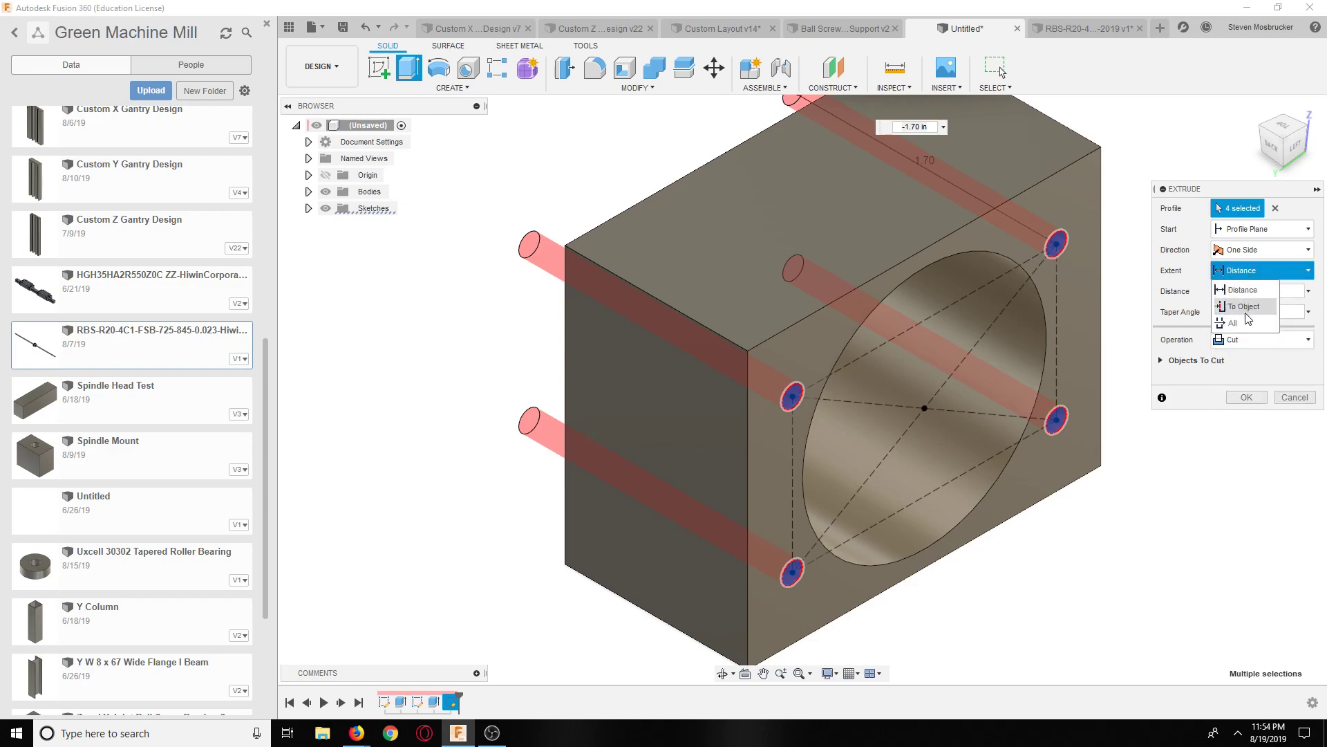
{"action": "left_click", "coordinate": [1244, 325]}
{"action": "left_click", "coordinate": [1248, 397]}
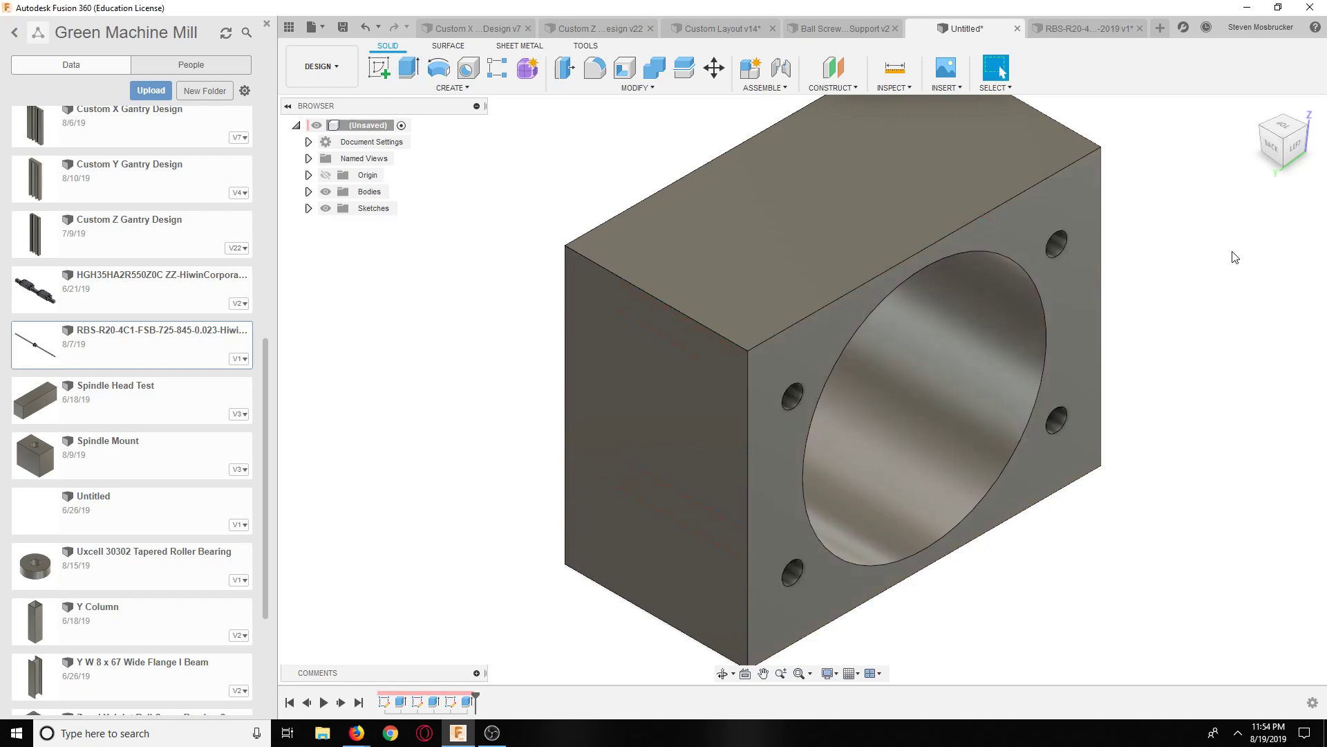
{"action": "left_click", "coordinate": [1293, 151]}
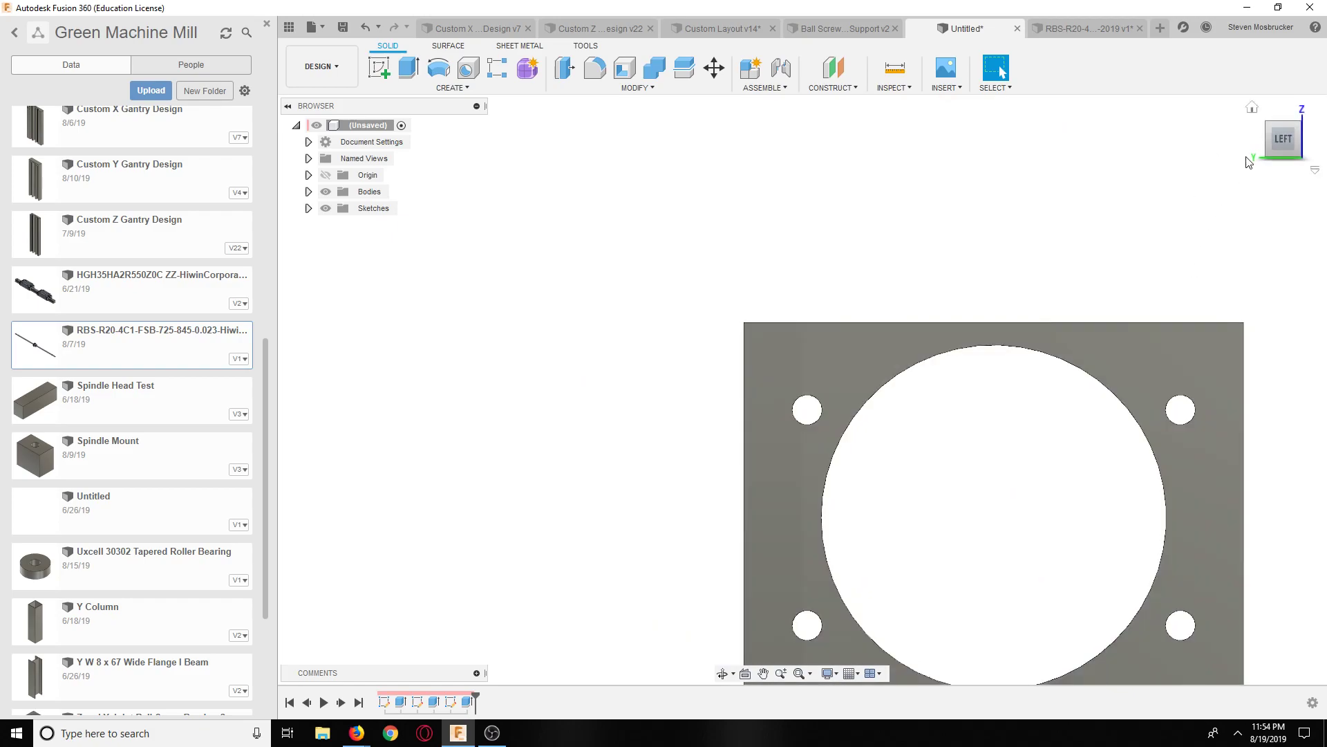
{"action": "left_click", "coordinate": [1271, 161]}
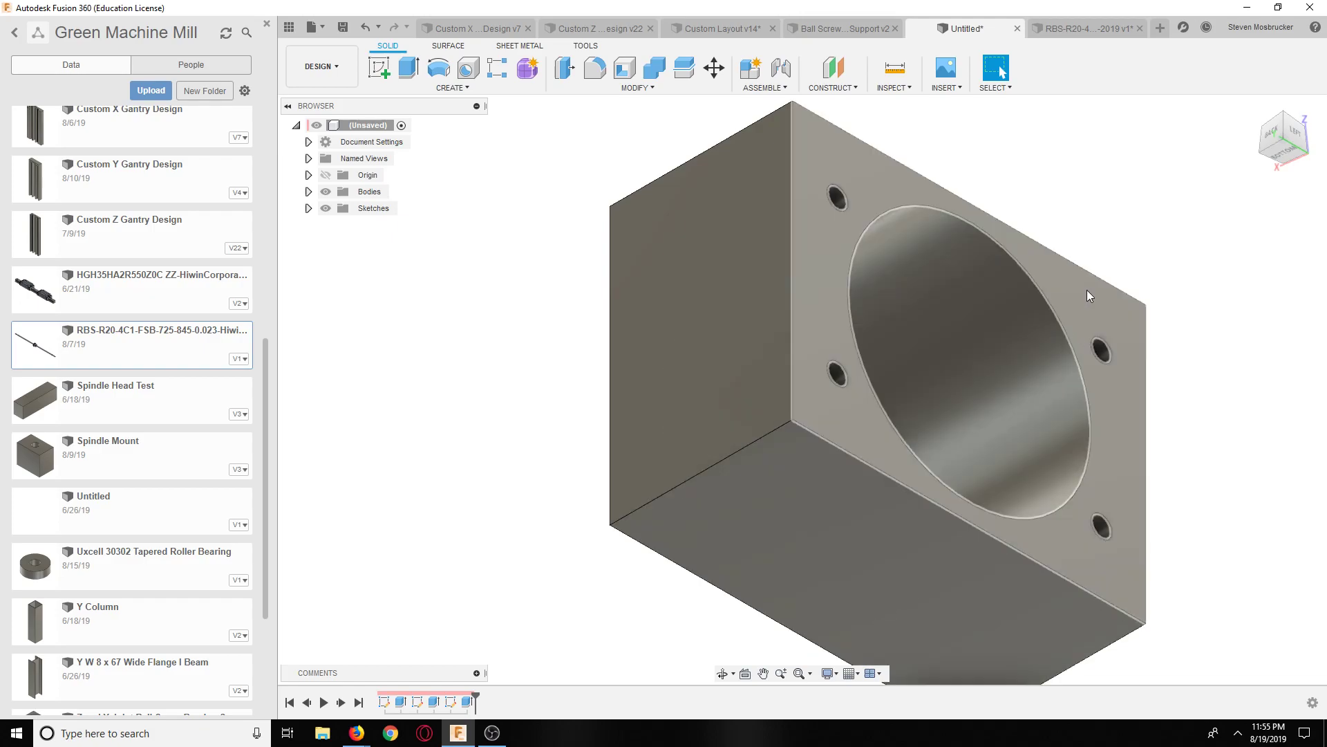
{"action": "left_click", "coordinate": [1281, 165]}
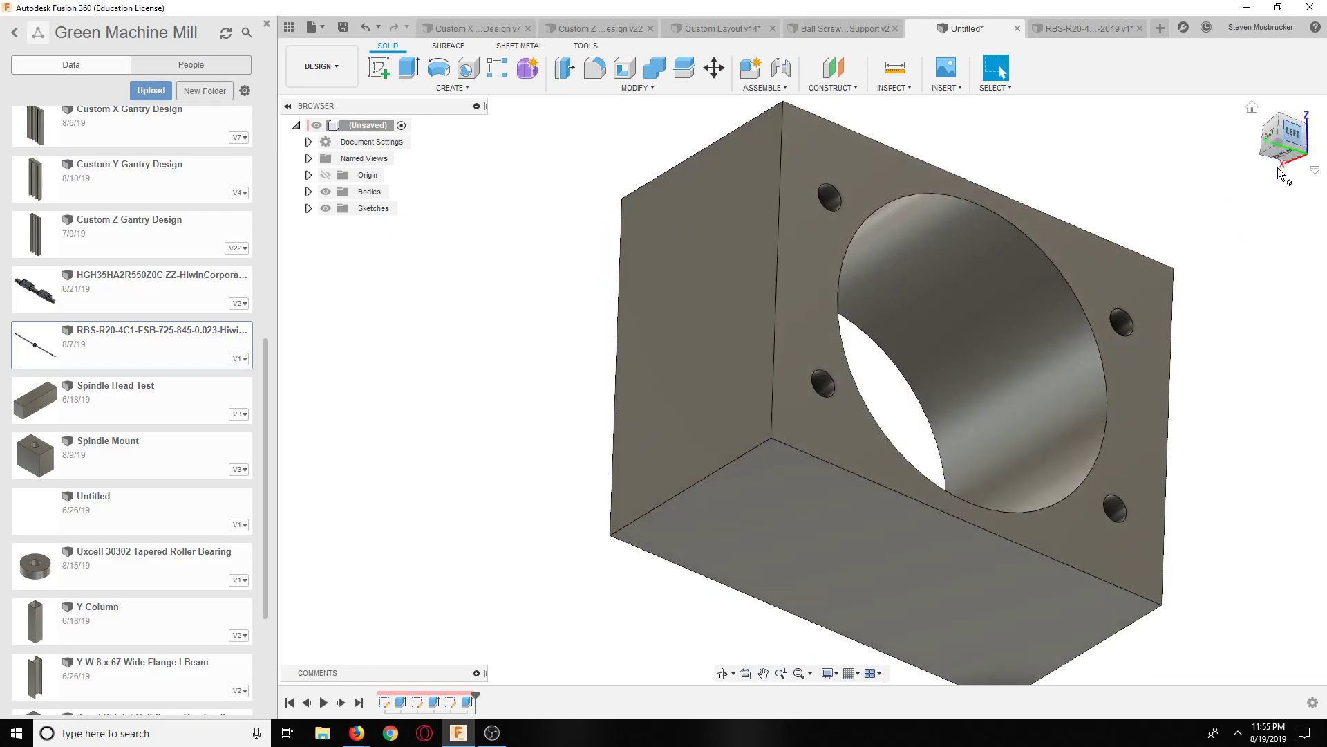
{"action": "scroll", "coordinate": [1135, 245], "scroll_direction": "up", "scroll_amount": 4}
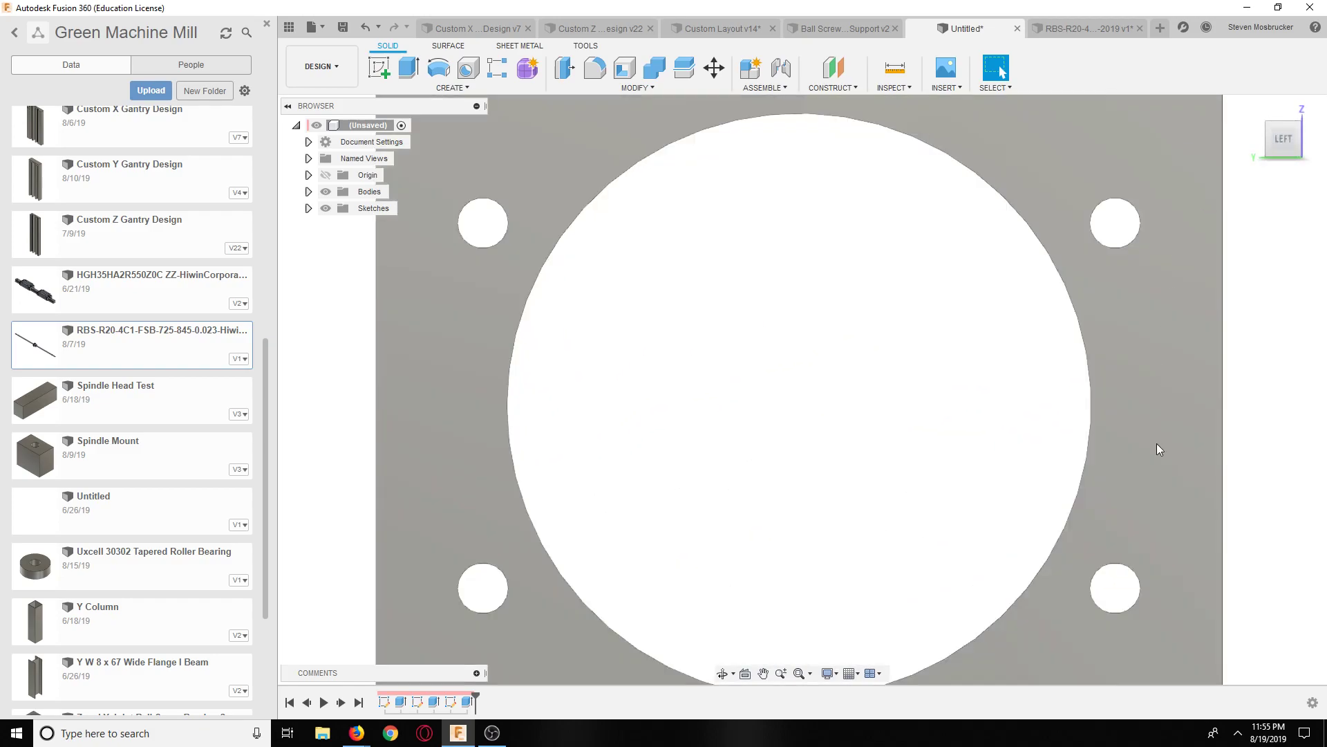
Step: Inspect the underside of the finished block, the ball screw flange model and the Custom X Gantry Design's channels and end bores
{"action": "scroll", "coordinate": [1176, 649], "scroll_direction": "down", "scroll_amount": 2}
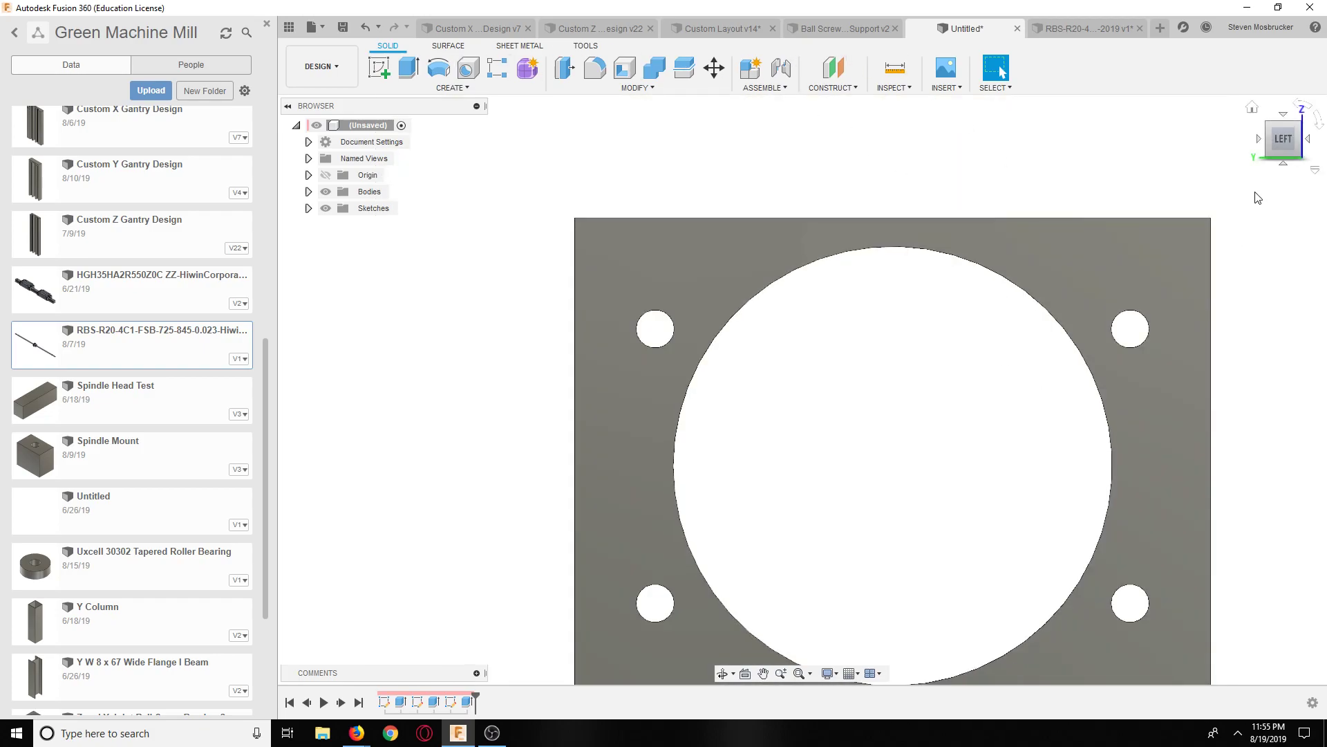
{"action": "left_click", "coordinate": [1269, 159]}
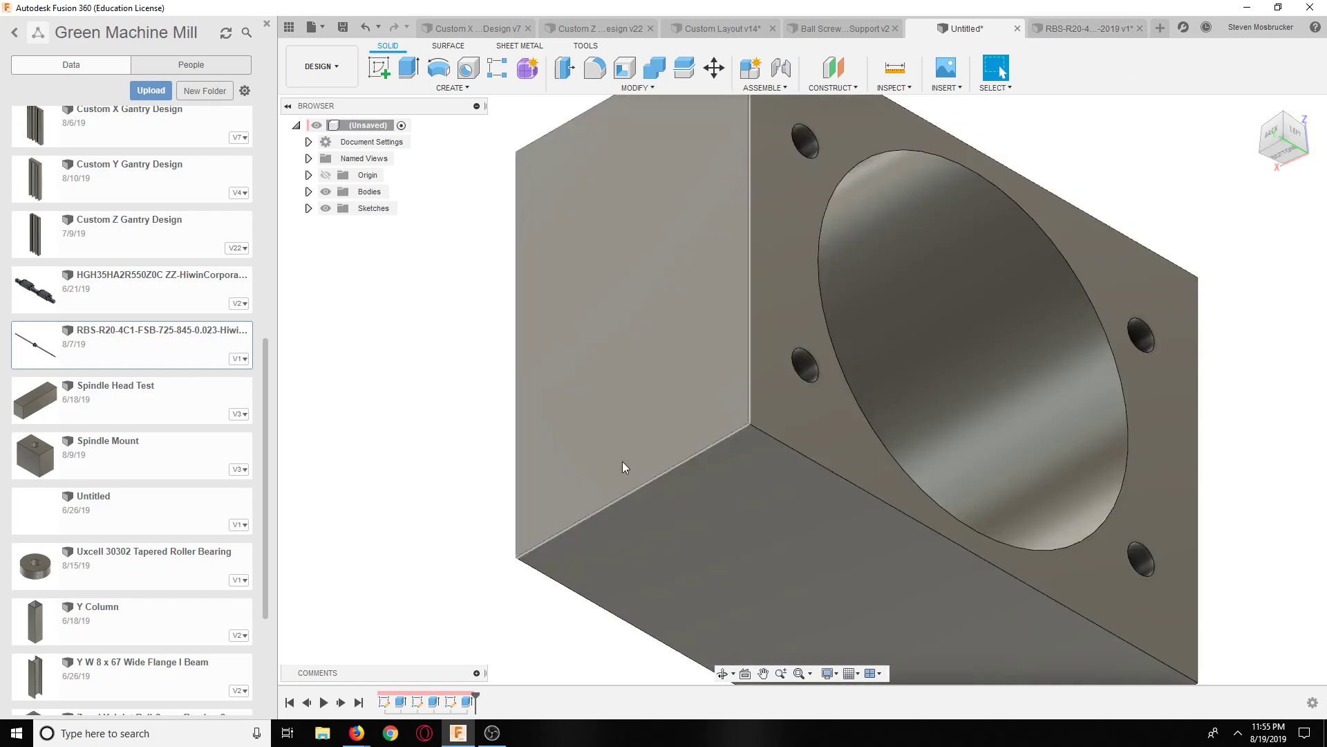
{"action": "middle_click_drag", "start_coordinate": [1101, 628], "coordinate": [1093, 593]}
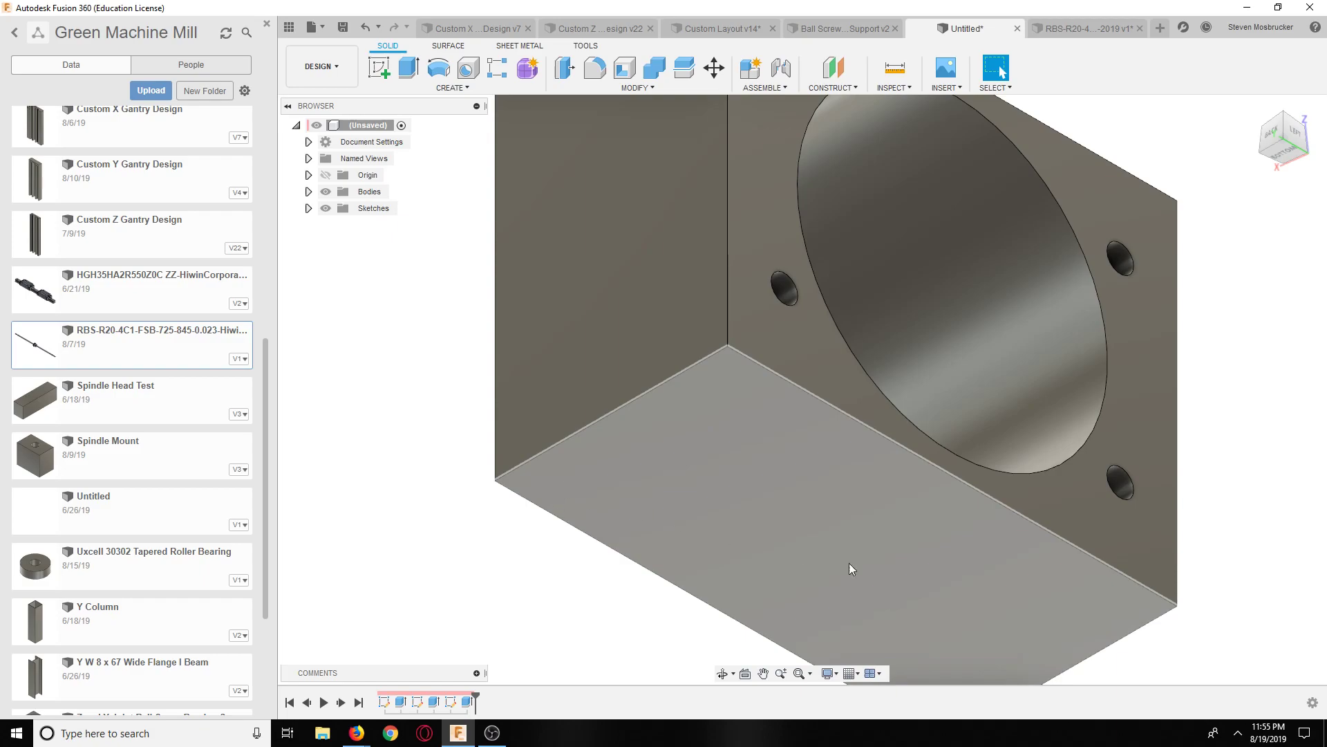
{"action": "middle_click_drag", "start_coordinate": [1014, 639], "coordinate": [1022, 585]}
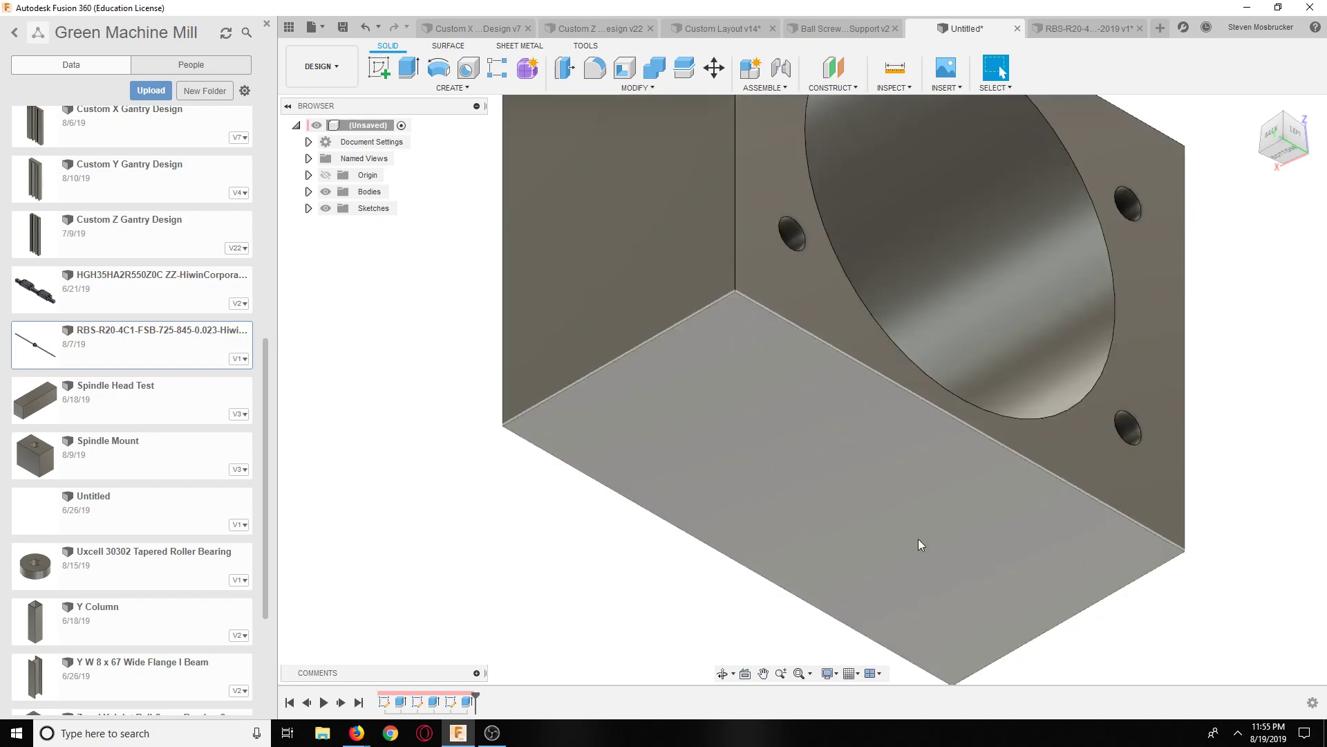
{"action": "left_click", "coordinate": [1071, 31]}
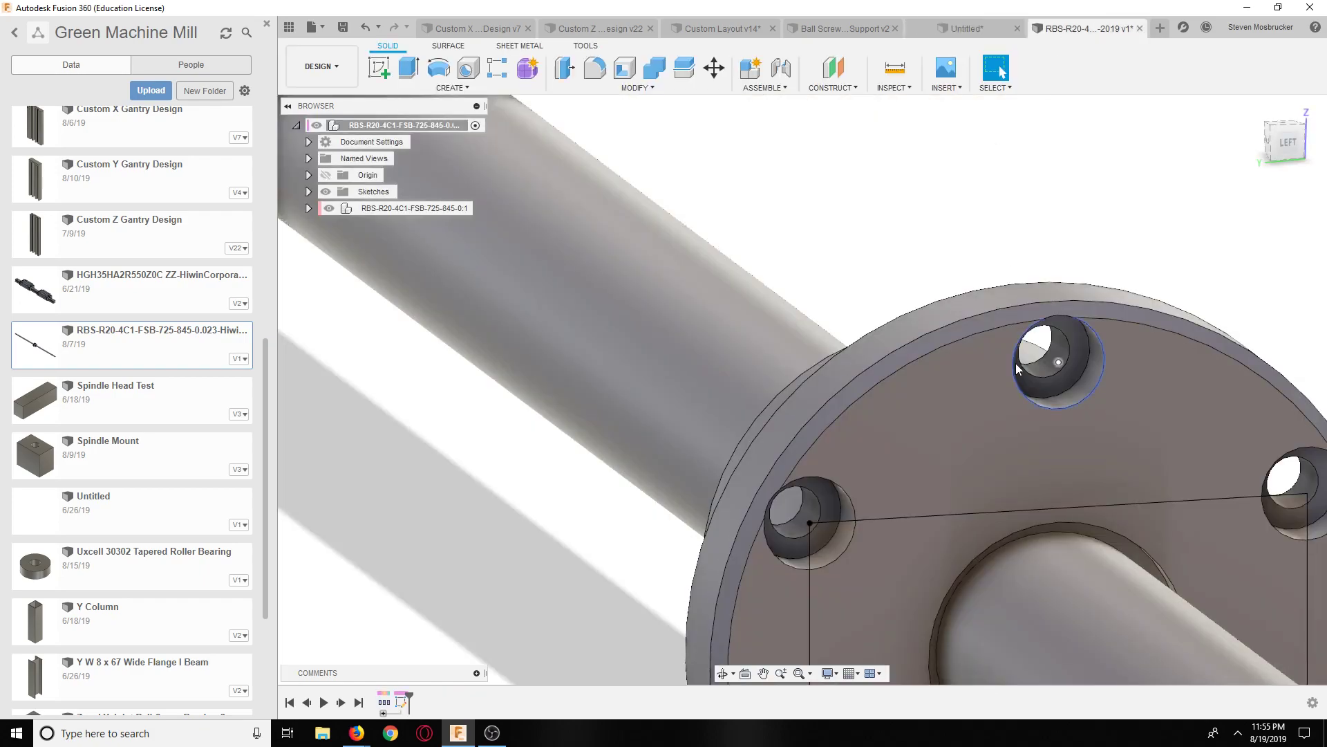
{"action": "scroll", "coordinate": [1017, 367], "scroll_direction": "down", "scroll_amount": 10}
{"action": "key", "text": "ctrl+Tab"}
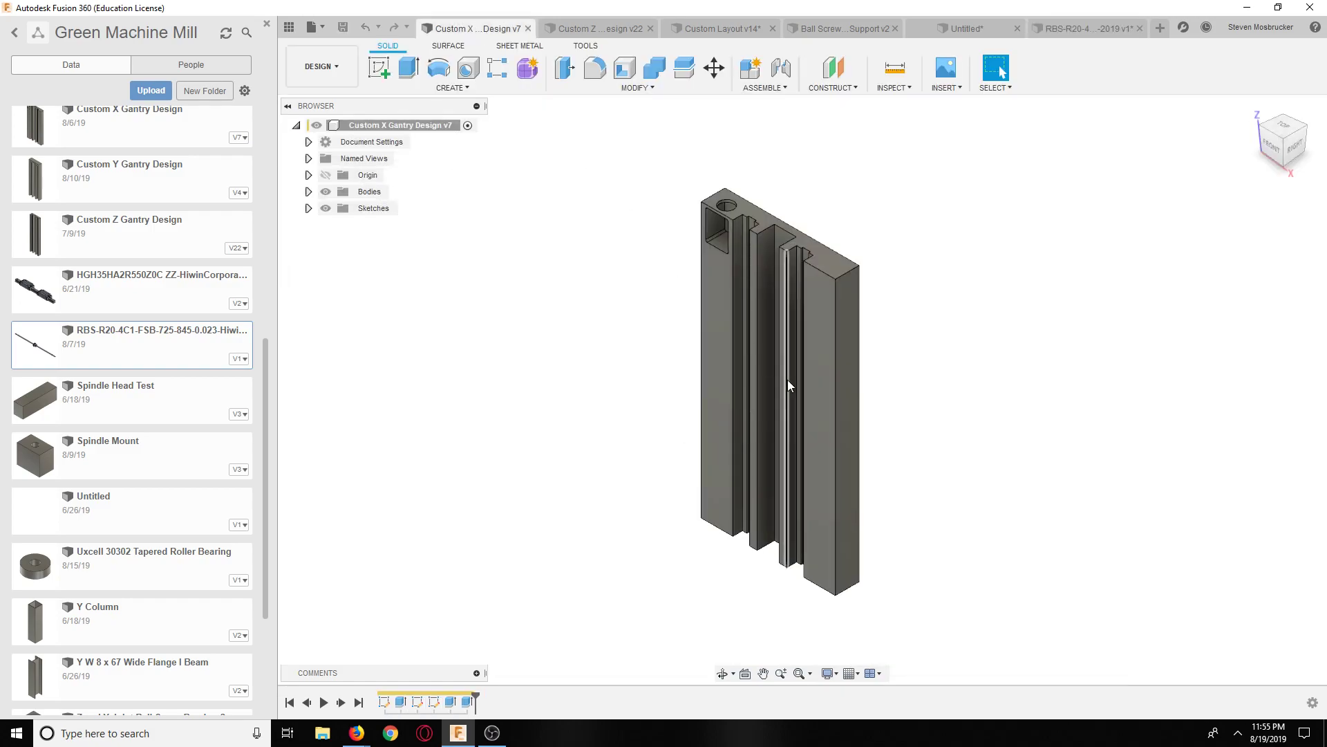
{"action": "scroll", "coordinate": [788, 385], "scroll_direction": "up", "scroll_amount": 2}
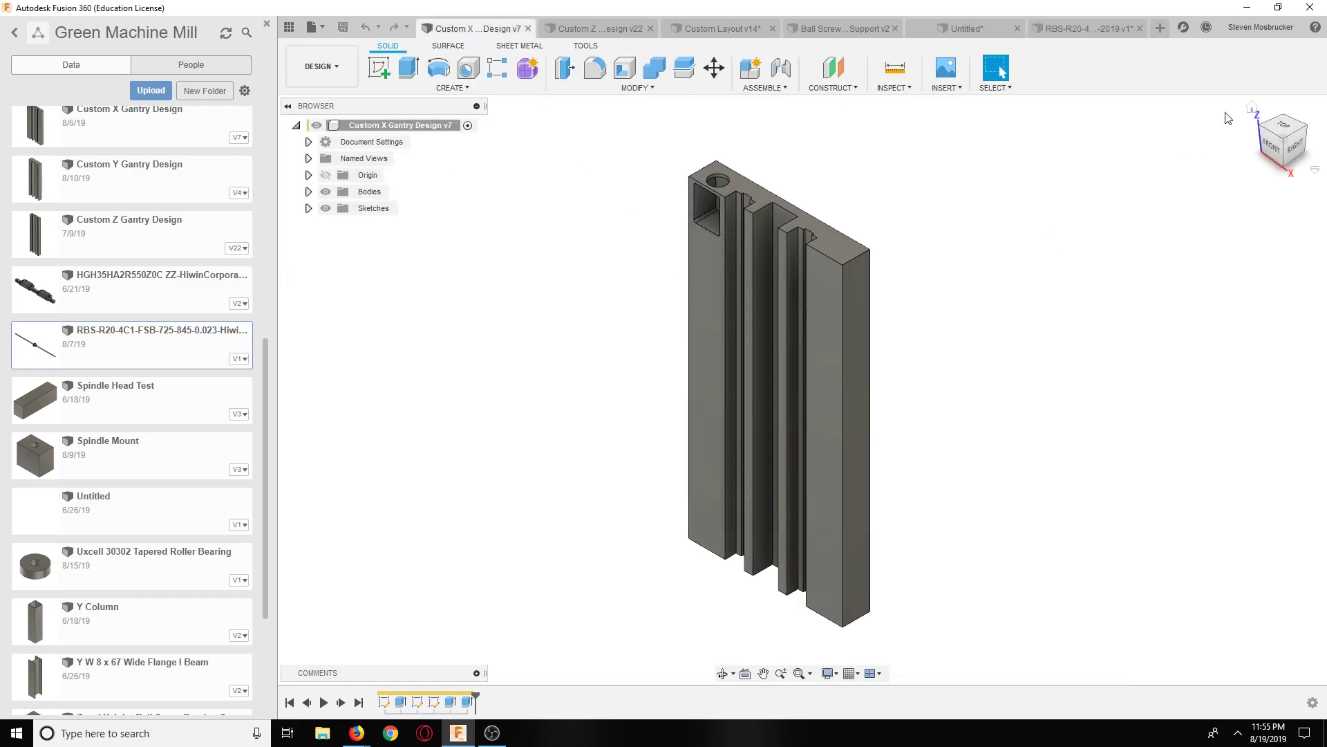
{"action": "left_click", "coordinate": [1278, 125]}
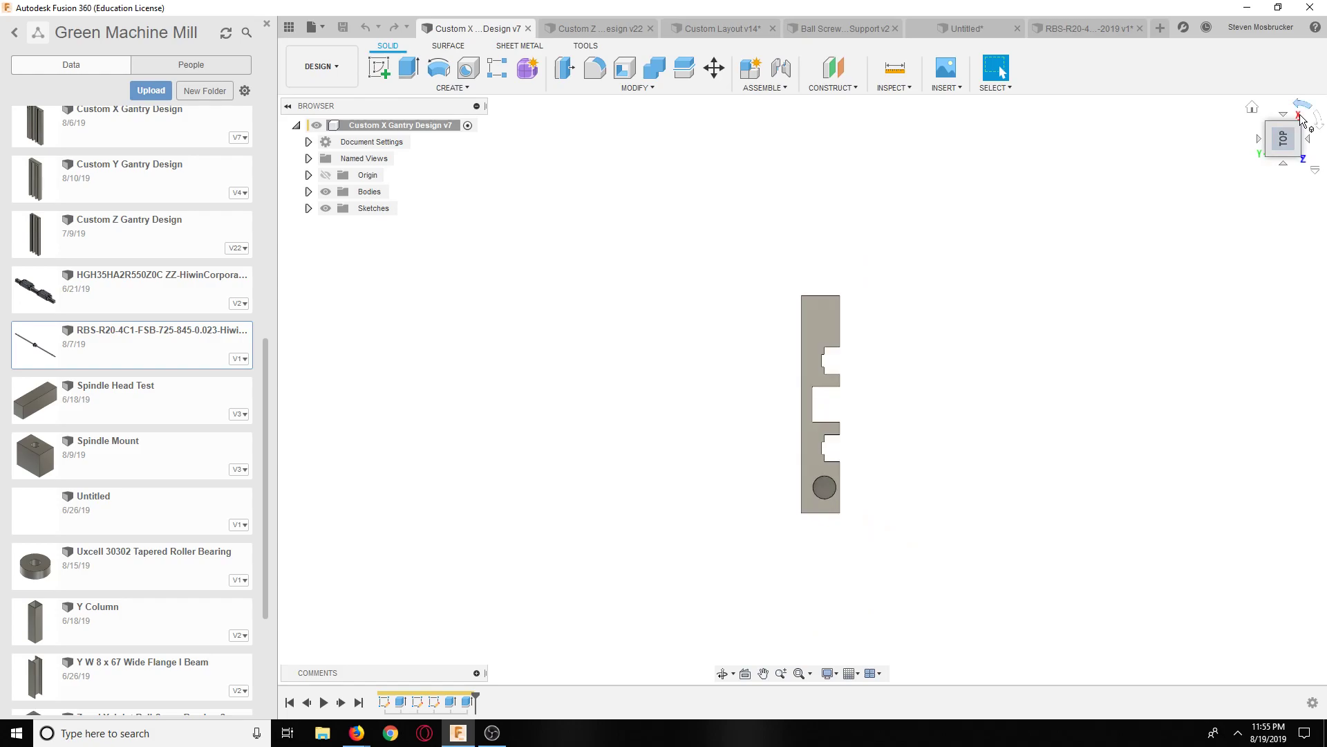
{"action": "left_click", "coordinate": [1301, 119]}
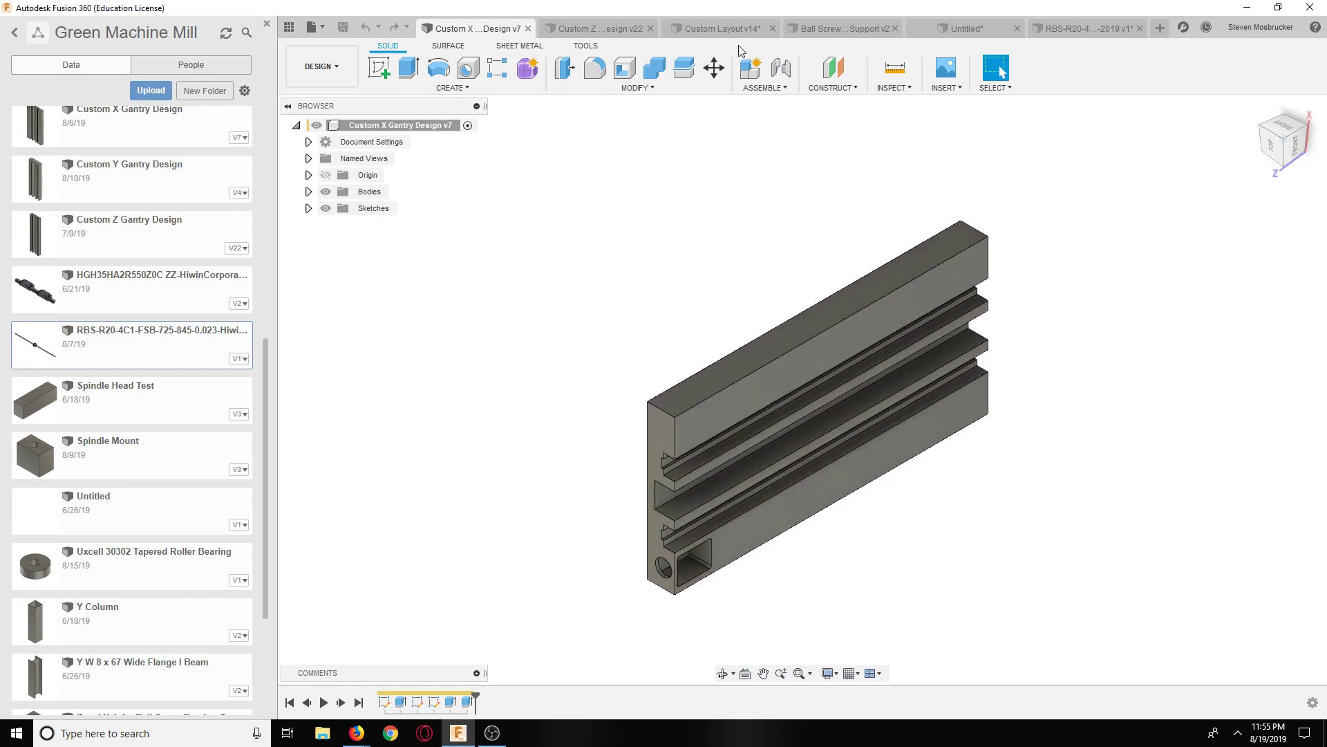
Step: Hide all sketches in the RBS-R20 ball screw model and save the file as a new version
{"action": "left_click", "coordinate": [1052, 28]}
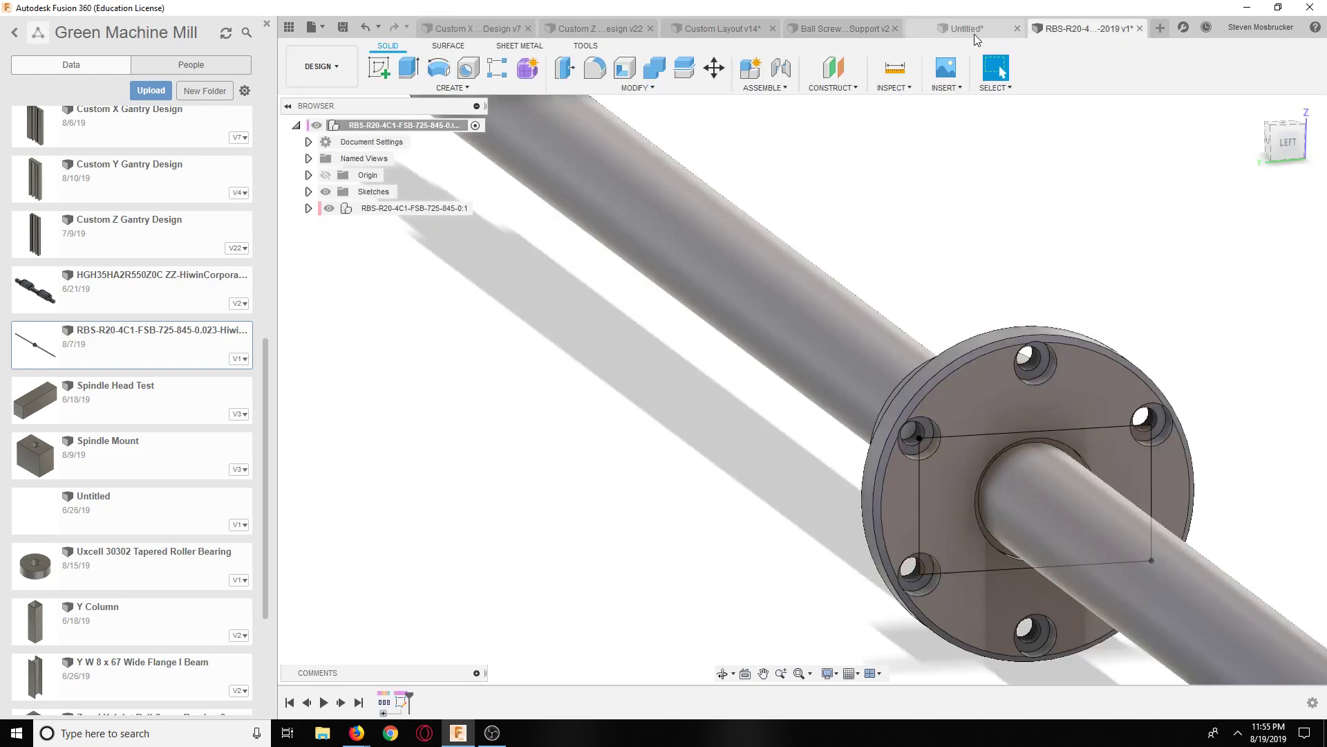
{"action": "left_click", "coordinate": [326, 191]}
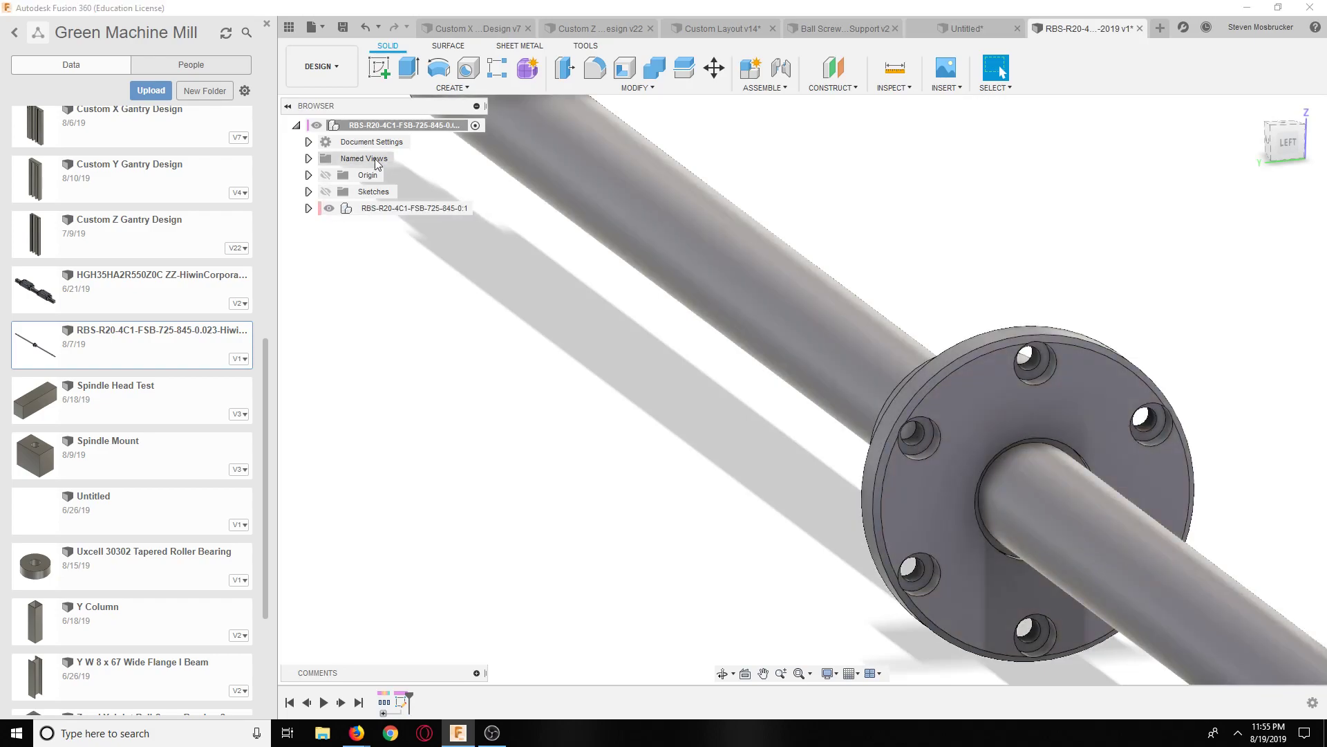
{"action": "left_click", "coordinate": [342, 27]}
{"action": "key", "text": "Return"}
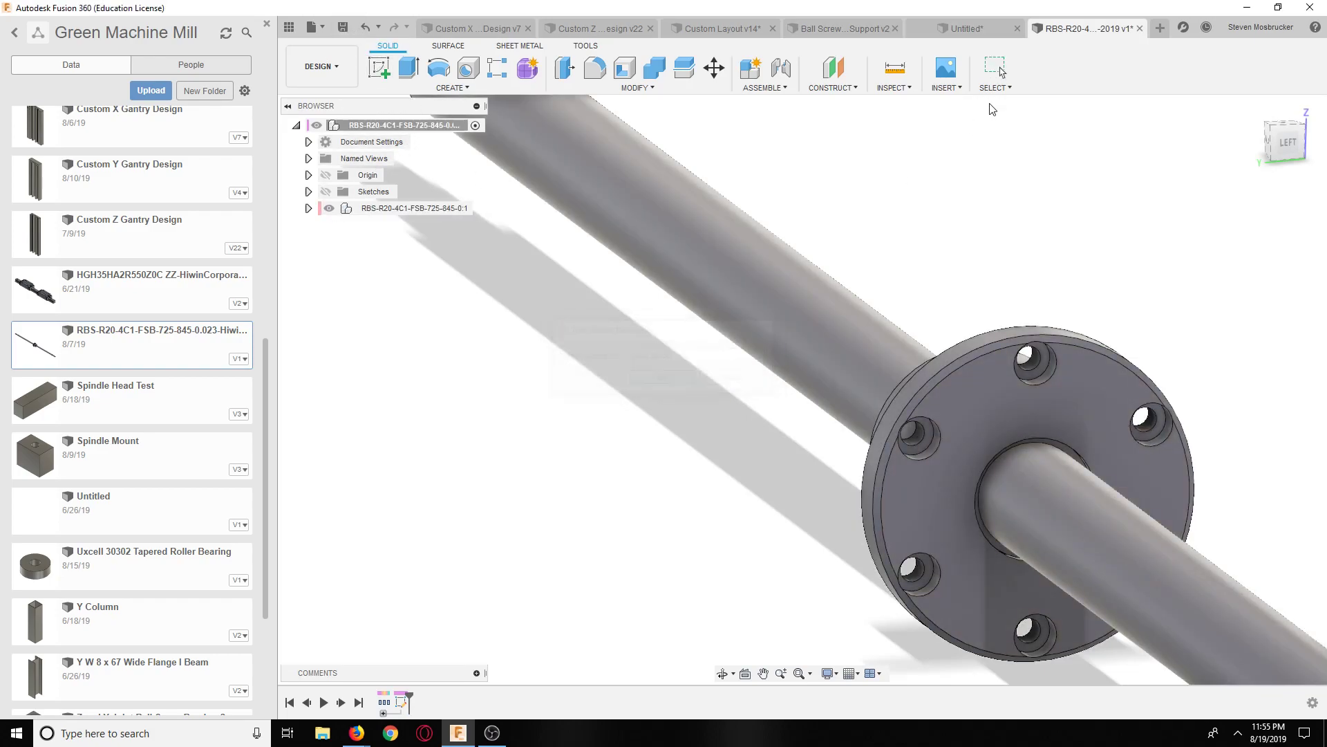
Step: Save the untitled block design as Ball Screw Bracket in the Green Machine Mill project
{"action": "left_click", "coordinate": [966, 29]}
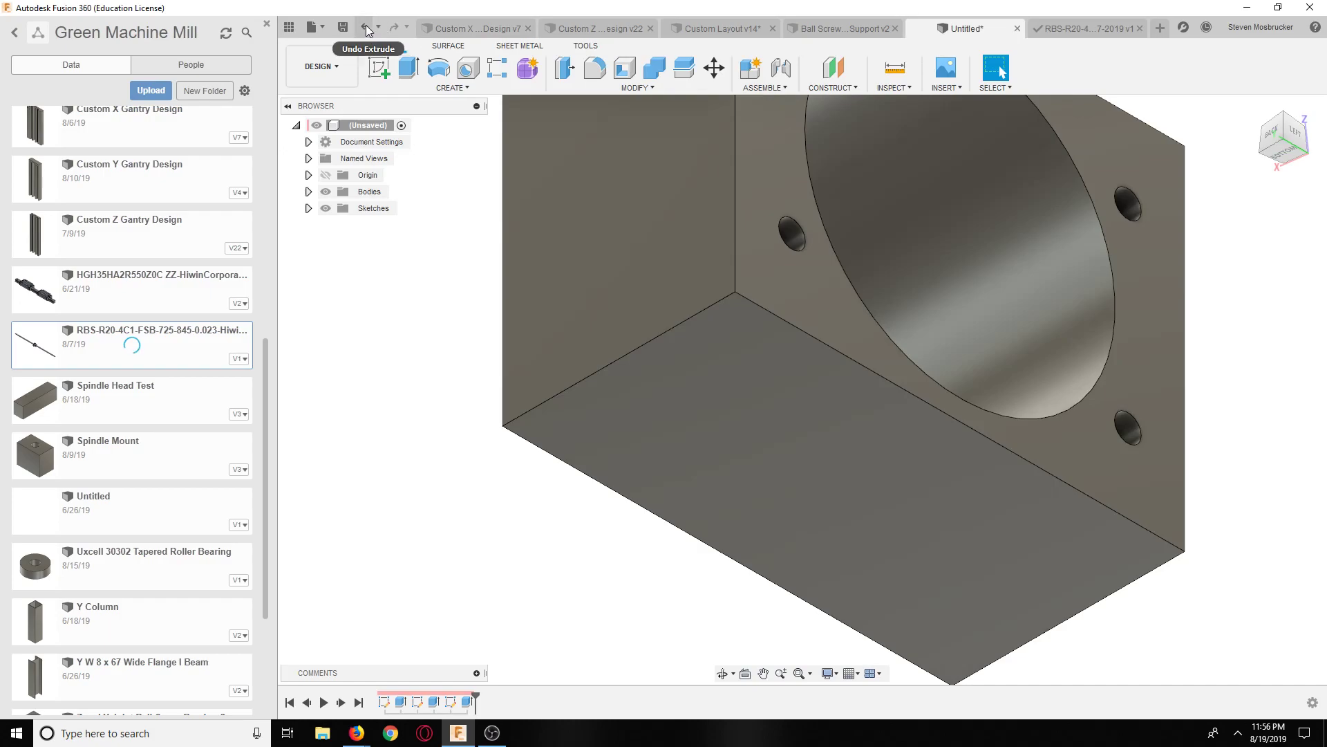
{"action": "left_click", "coordinate": [342, 27]}
{"action": "type", "text": "Ball Sch"}
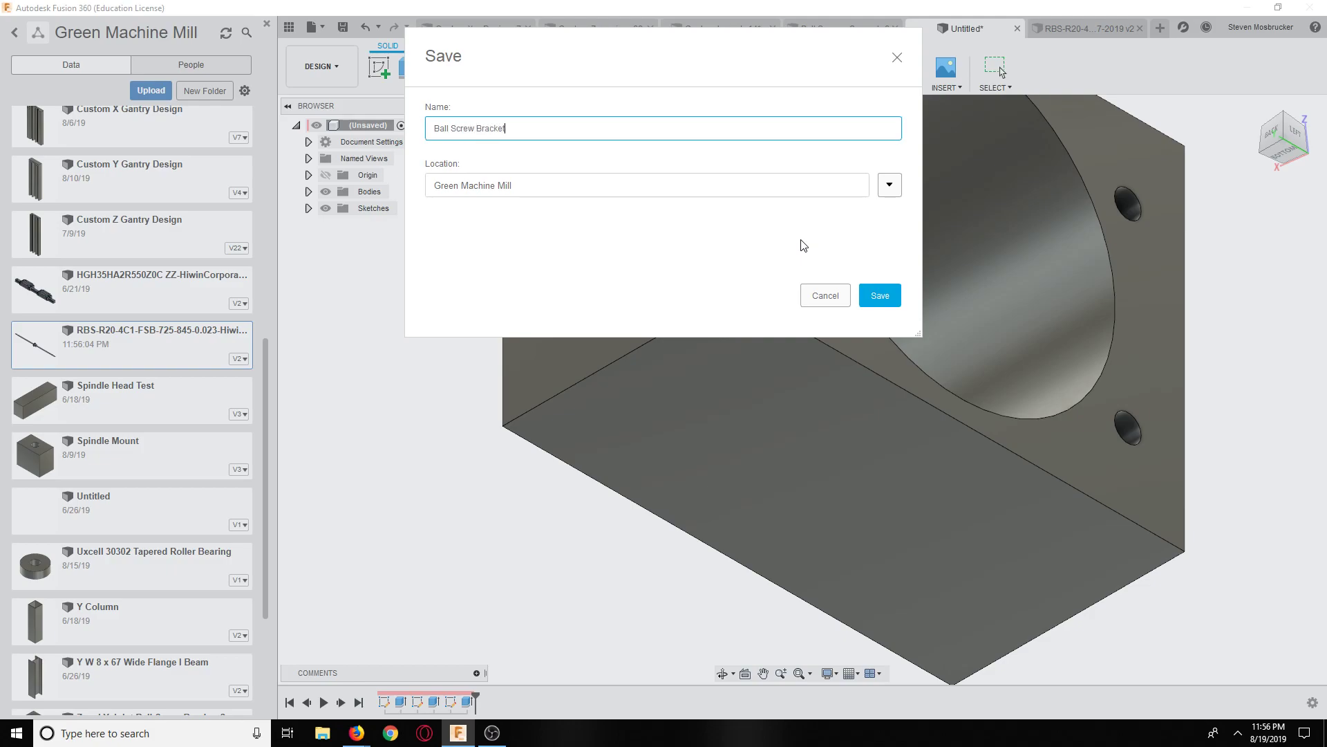
{"action": "type", "text": "ew Bracket"}
{"action": "key", "text": "Return"}
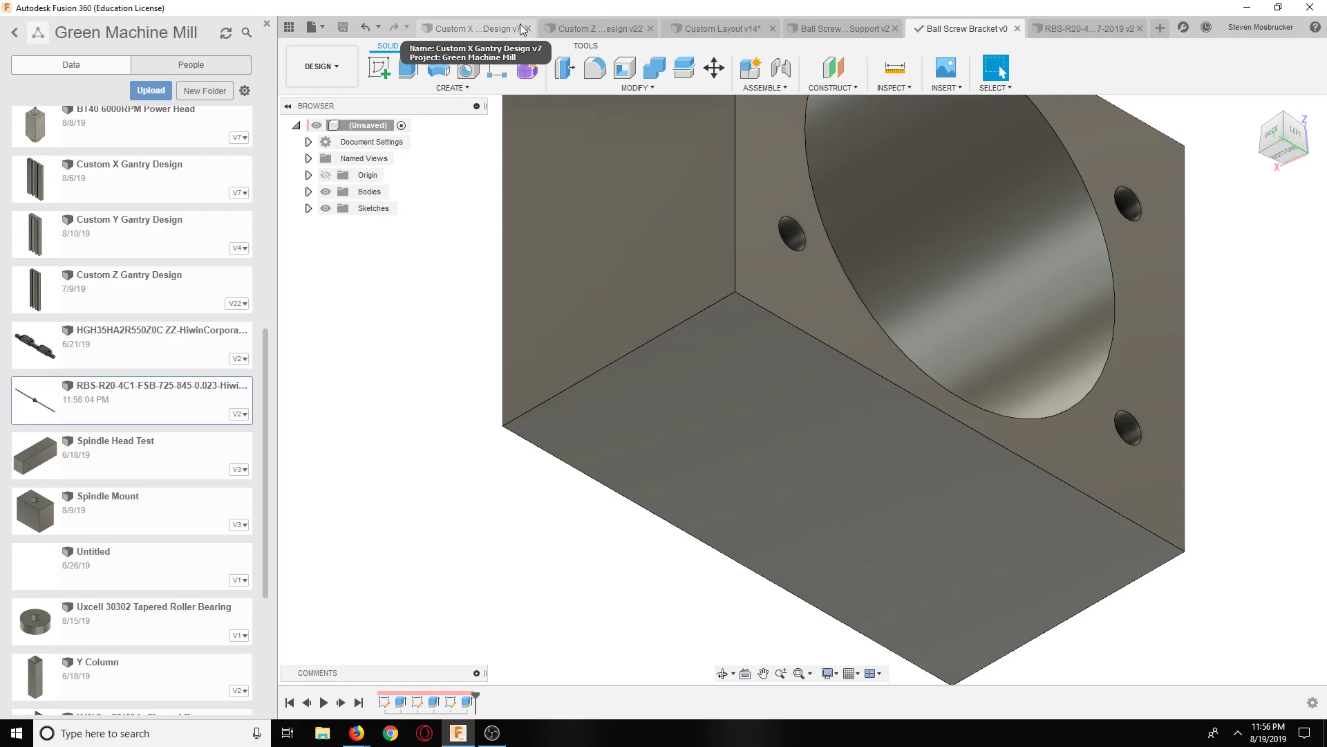
Step: Open the Custom Layout assembly and hide Sketch4
{"action": "left_click", "coordinate": [725, 28]}
{"action": "scroll", "coordinate": [757, 414], "scroll_direction": "down", "scroll_amount": 5}
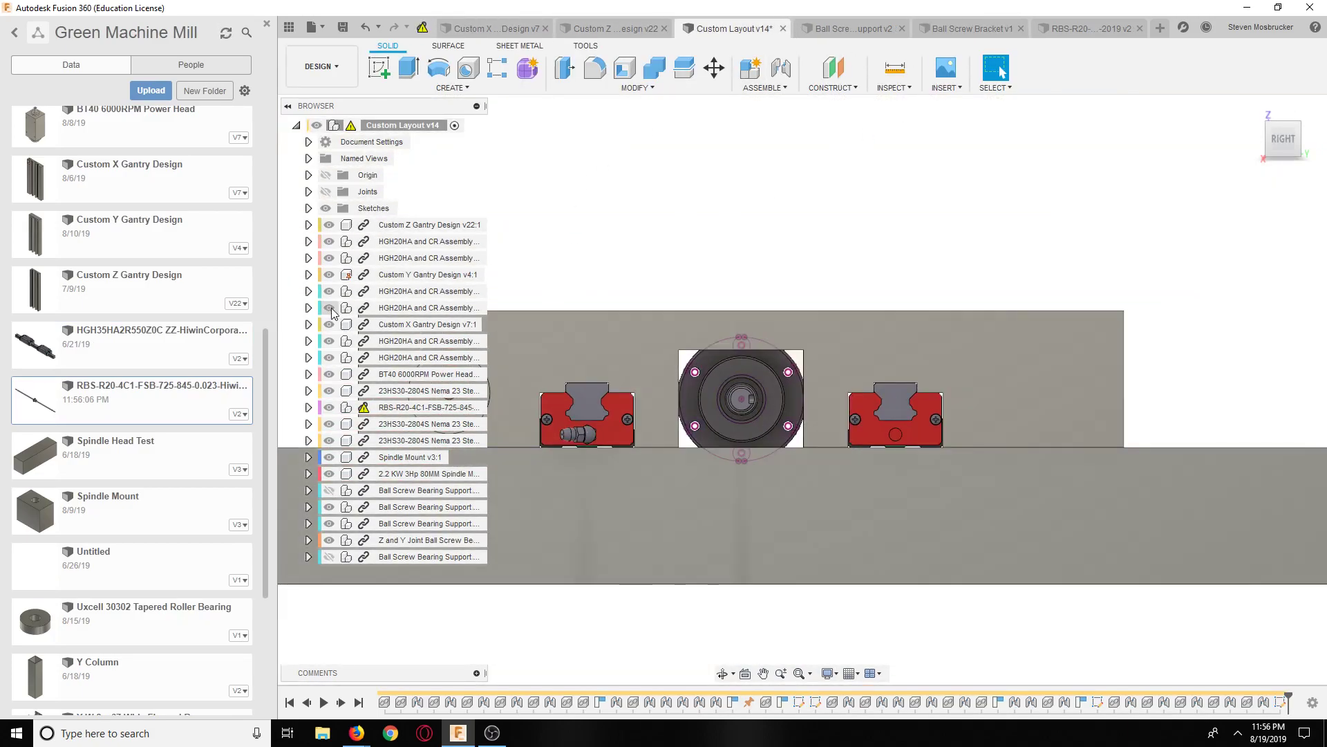
{"action": "left_click", "coordinate": [308, 209]}
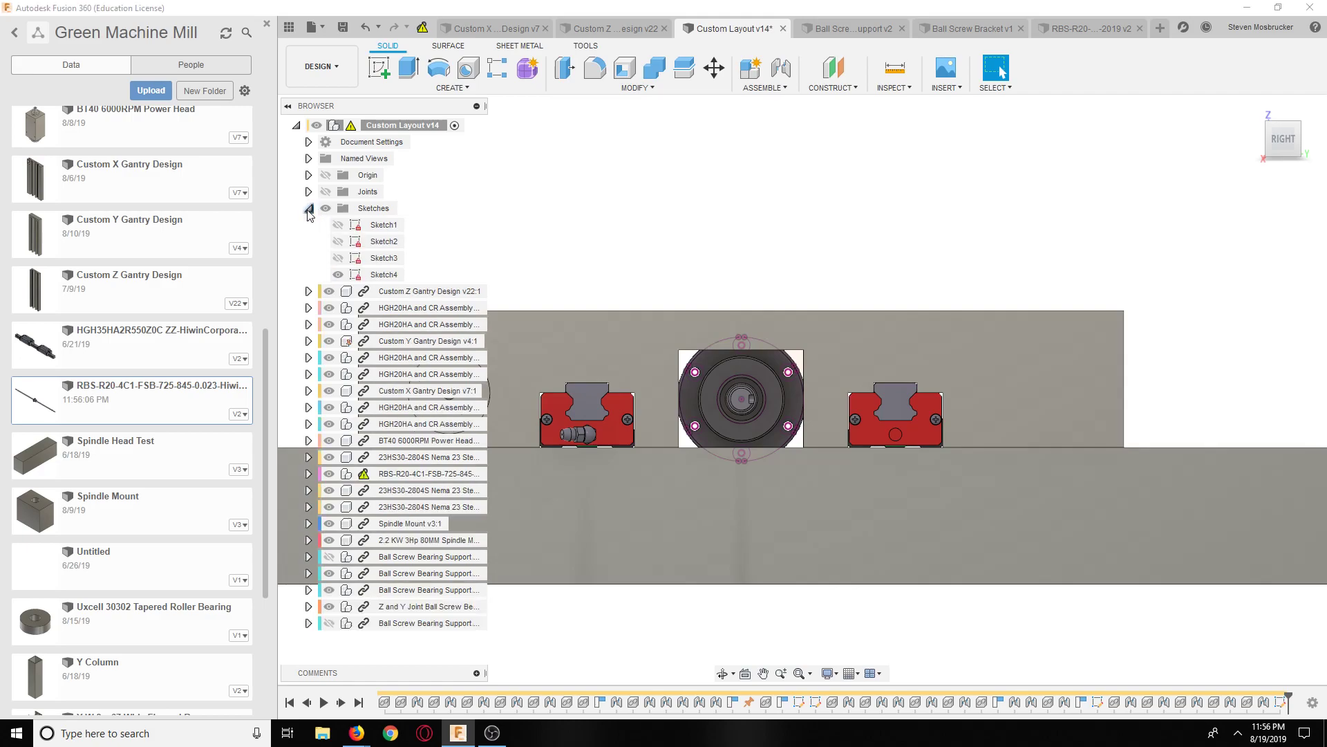
{"action": "scroll", "coordinate": [717, 237], "scroll_direction": "down", "scroll_amount": 3}
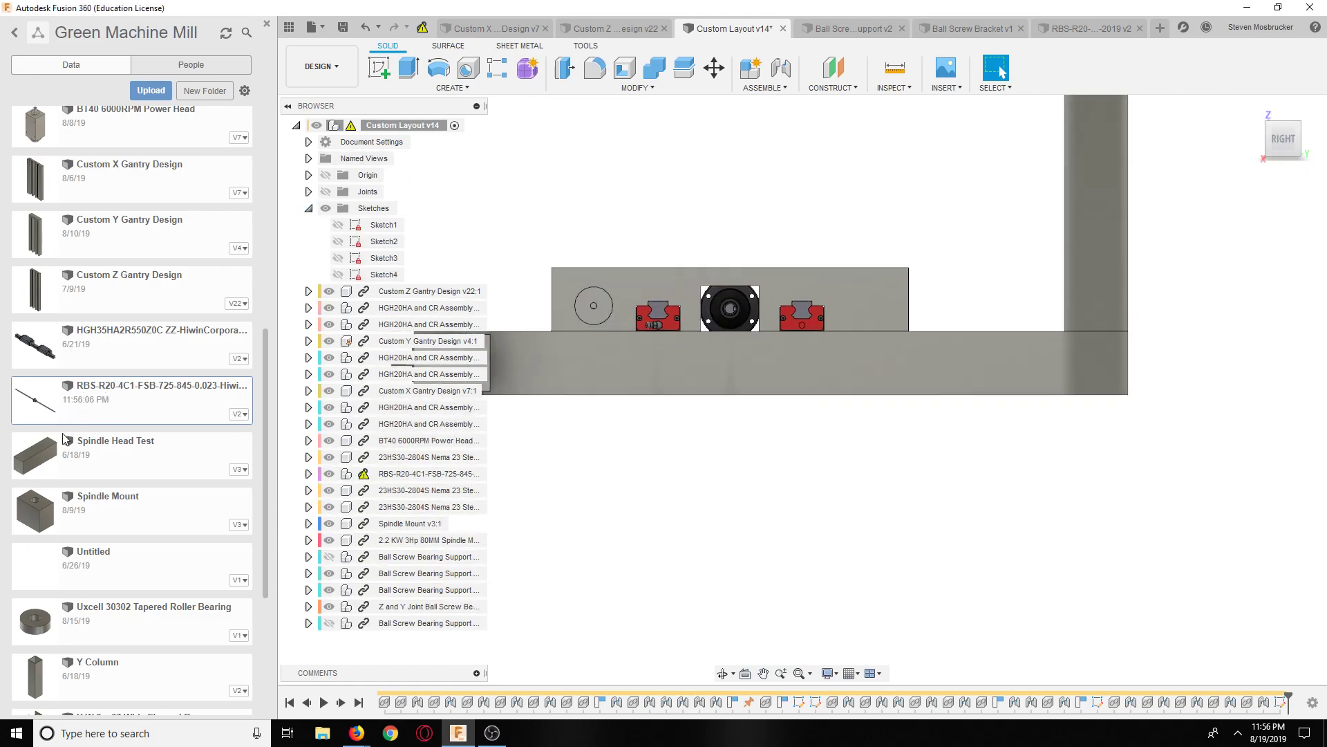
Step: Insert the Ball Screw Bracket into the Custom Layout assembly, accepting its default position
{"action": "scroll", "coordinate": [158, 586], "scroll_direction": "down", "scroll_amount": 5}
{"action": "scroll", "coordinate": [158, 587], "scroll_direction": "up", "scroll_amount": 10}
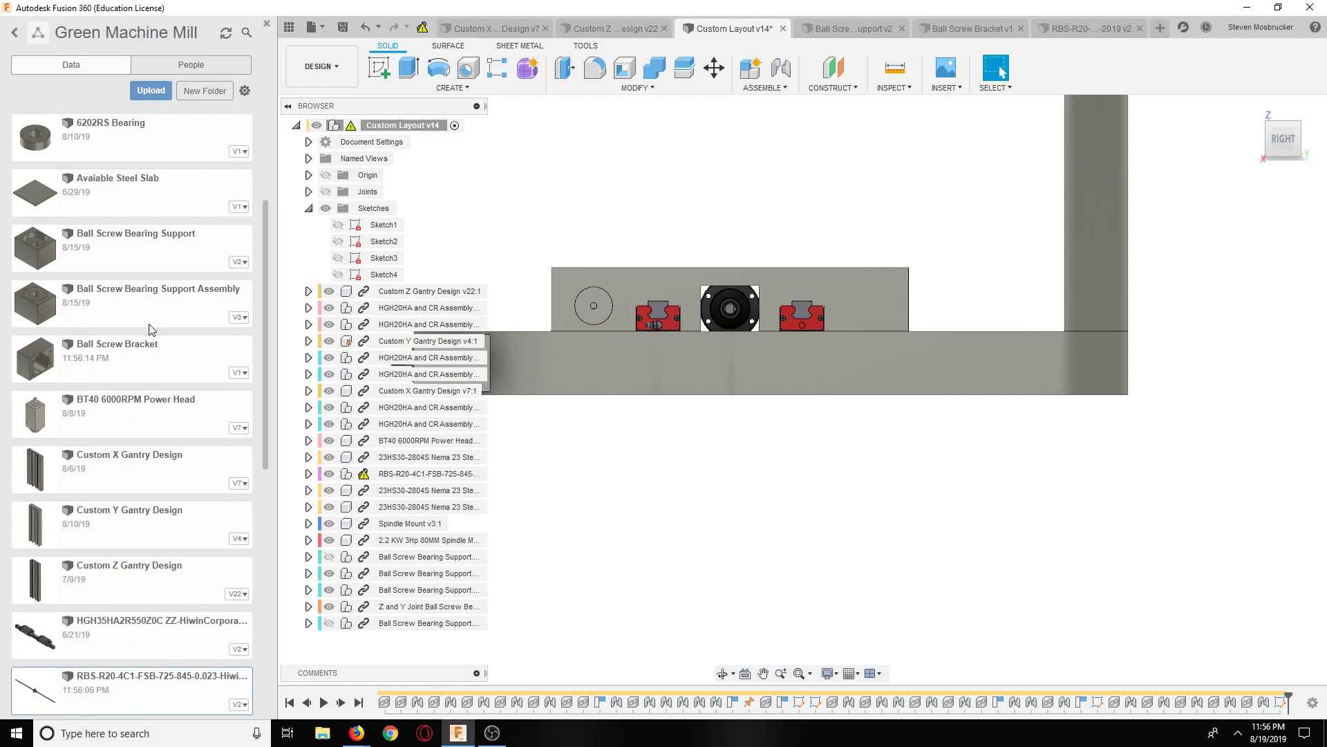
{"action": "left_click_drag", "start_coordinate": [146, 366], "coordinate": [740, 487]}
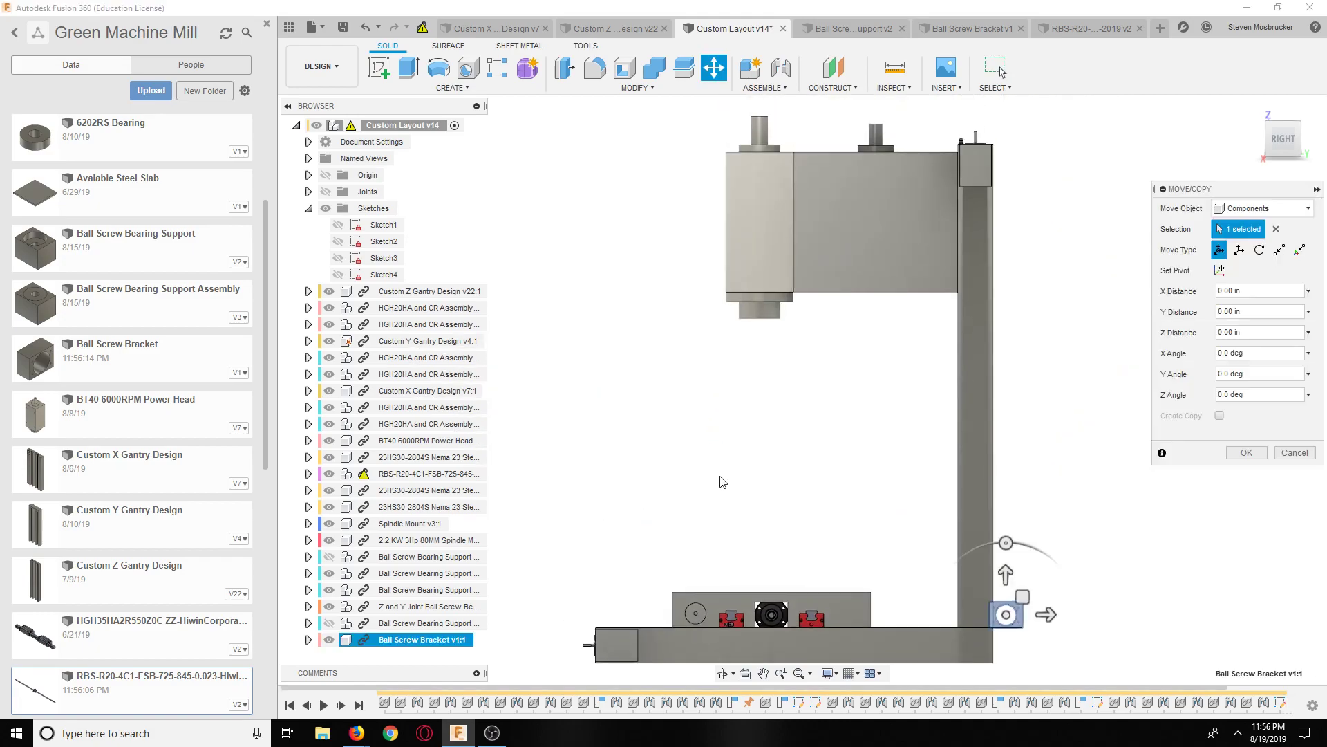
{"action": "scroll", "coordinate": [1007, 610], "scroll_direction": "up", "scroll_amount": 5}
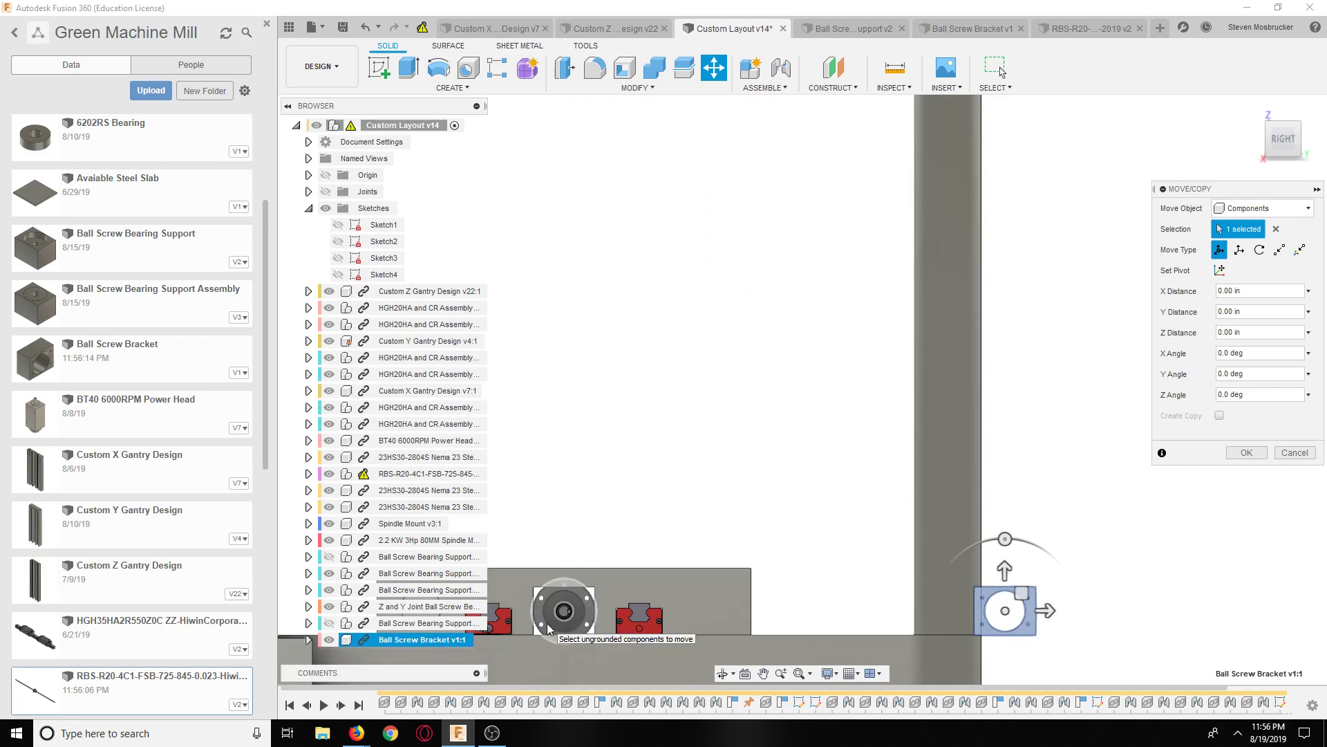
{"action": "scroll", "coordinate": [563, 615], "scroll_direction": "up", "scroll_amount": 1}
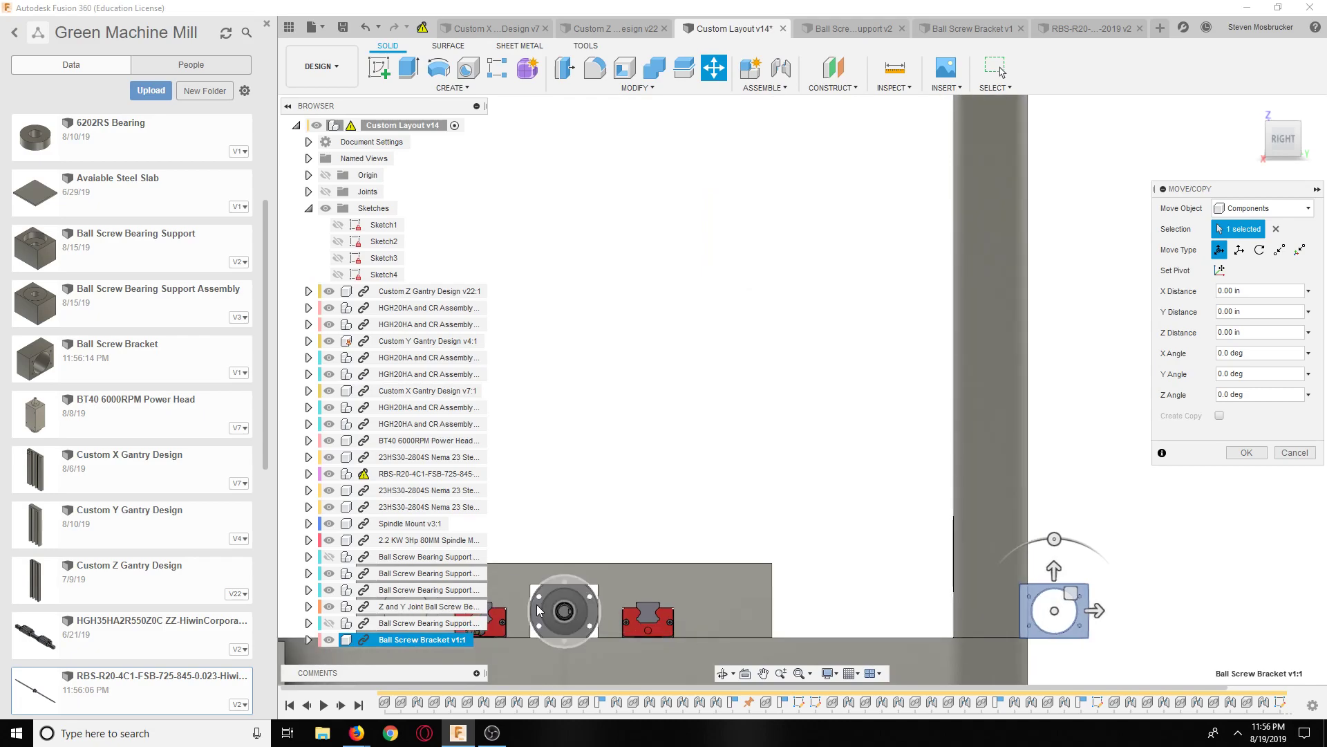
{"action": "left_click", "coordinate": [1247, 453]}
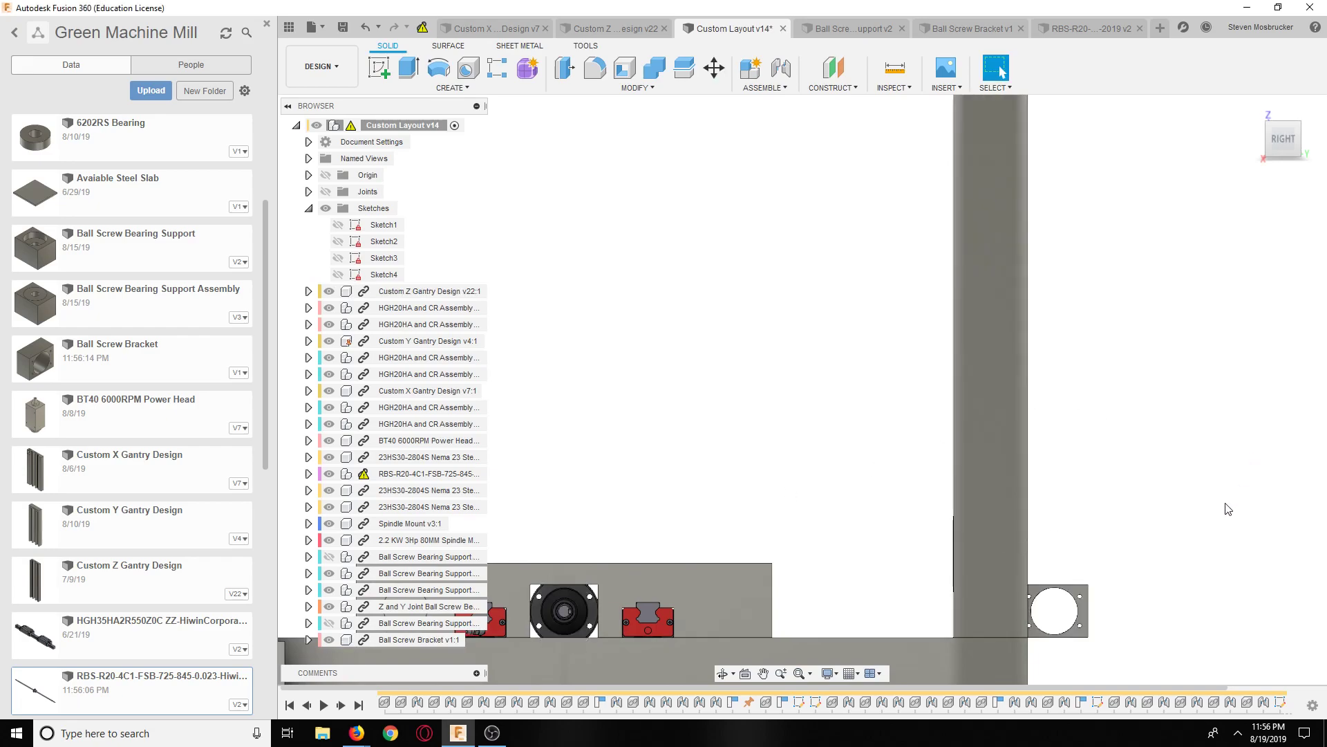
{"action": "scroll", "coordinate": [1162, 498], "scroll_direction": "down", "scroll_amount": 2}
{"action": "scroll", "coordinate": [981, 515], "scroll_direction": "up", "scroll_amount": 2}
{"action": "middle_click_drag", "start_coordinate": [866, 517], "coordinate": [978, 444]}
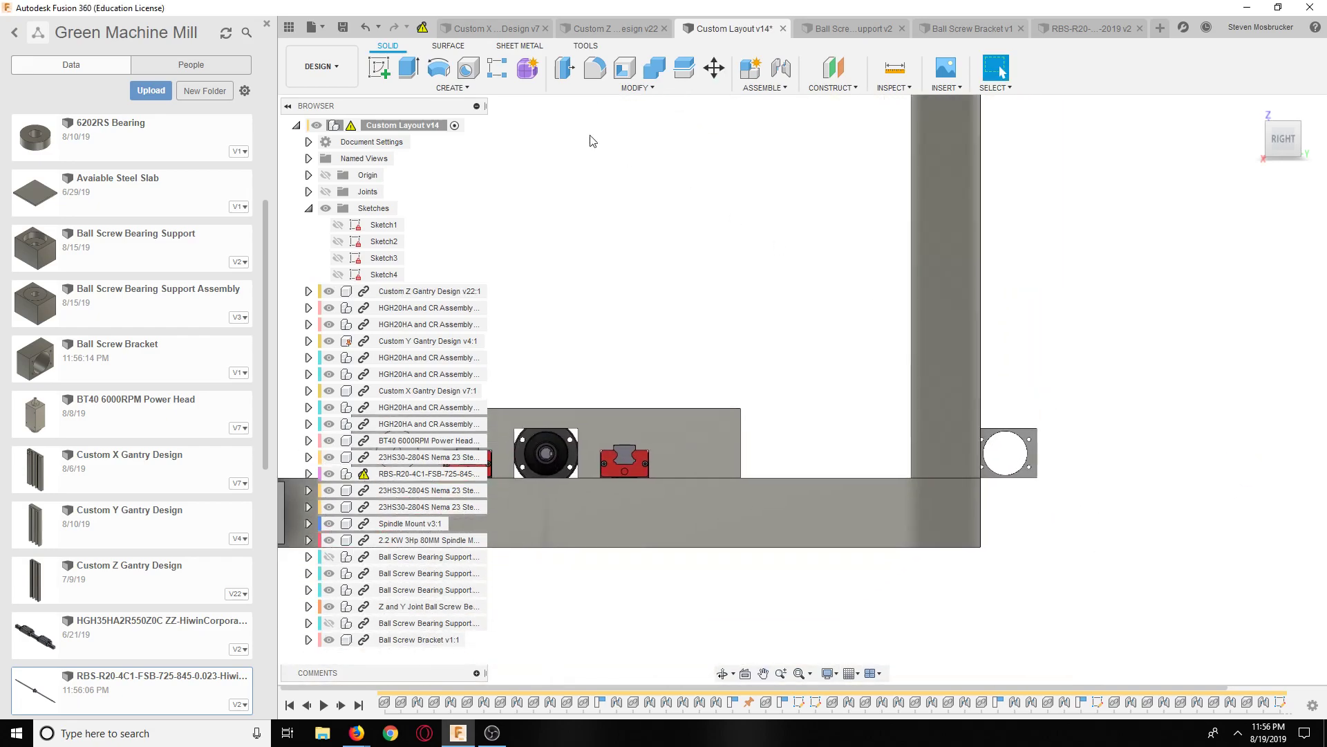
Step: Start a rigid joint with the centre of the Ball Screw Bracket's top face as the first component's location
{"action": "left_click", "coordinate": [267, 24]}
{"action": "left_click", "coordinate": [503, 67]}
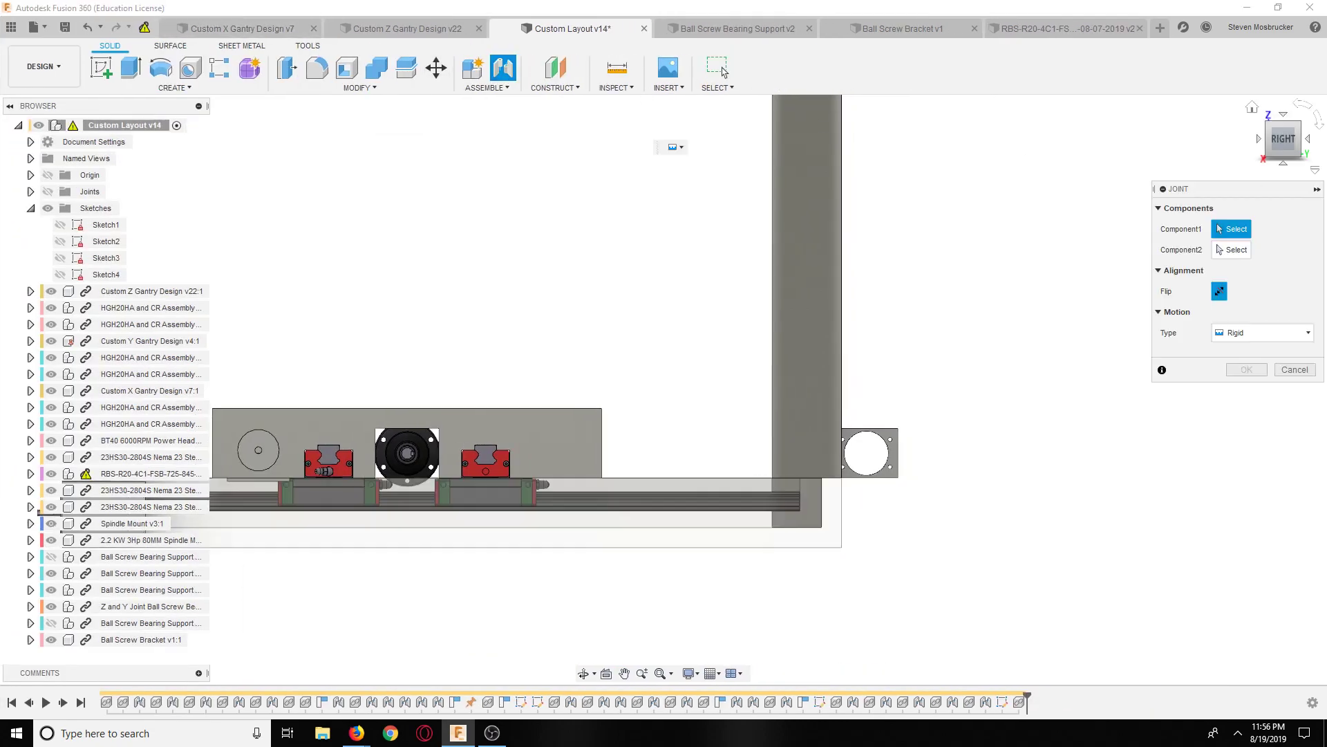
{"action": "left_click", "coordinate": [1301, 123]}
{"action": "scroll", "coordinate": [772, 532], "scroll_direction": "up", "scroll_amount": 10}
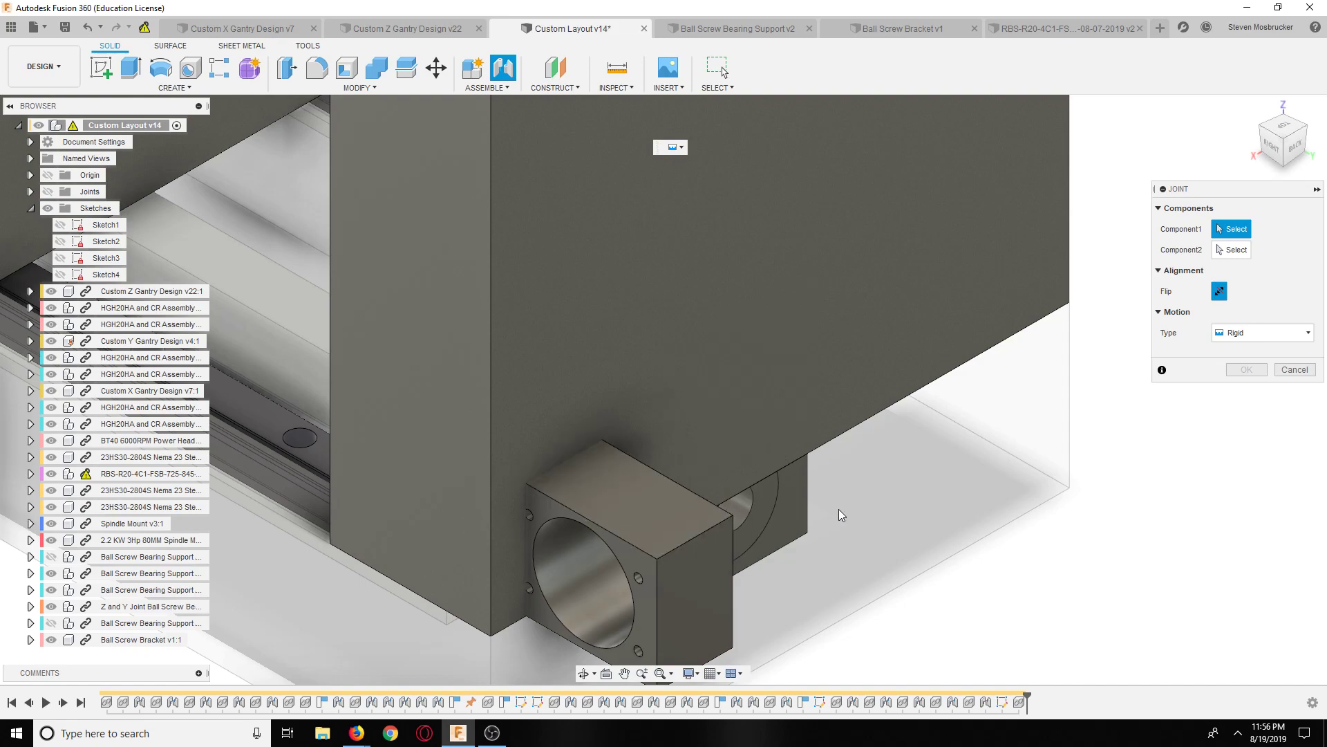
{"action": "middle_click_drag", "start_coordinate": [608, 534], "coordinate": [709, 499]}
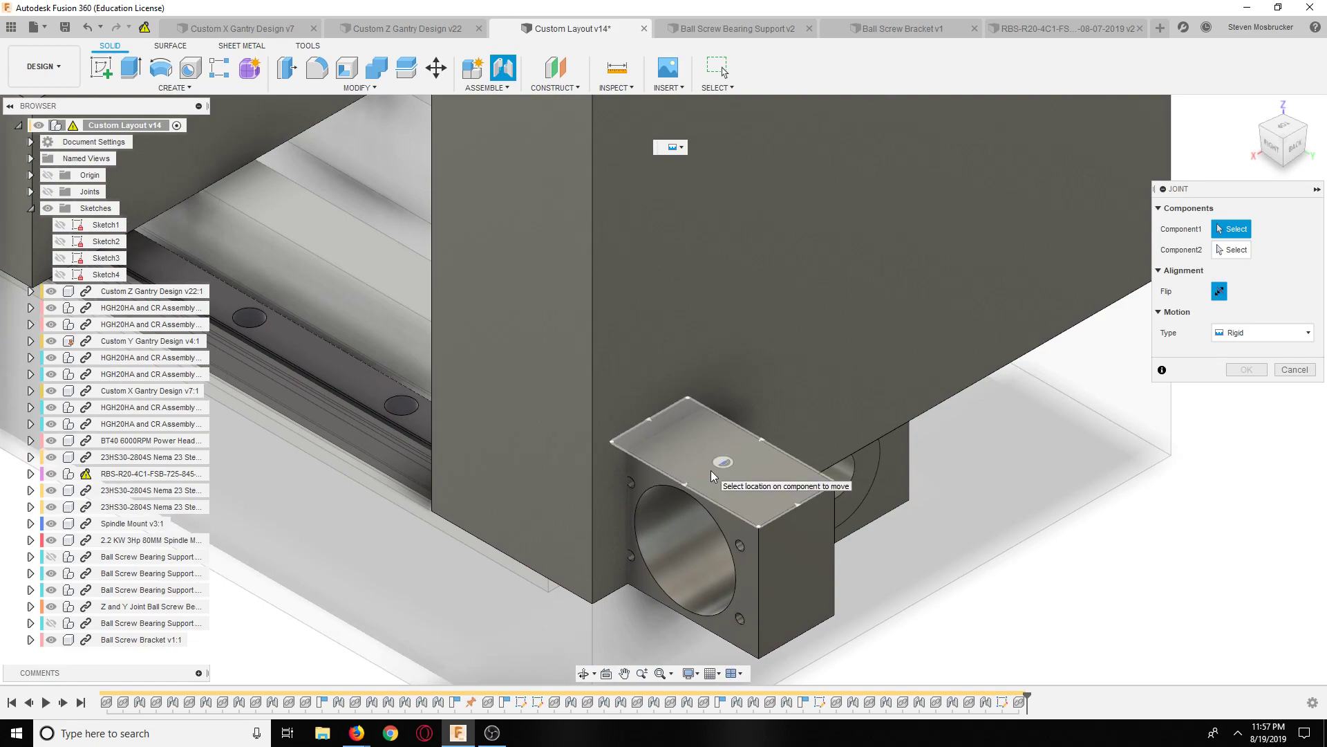
{"action": "left_click", "coordinate": [711, 475]}
Step: Hide the Custom Y Gantry Design to expose the ball screw channel on the underside of the Custom X gantry
{"action": "middle_click_drag", "start_coordinate": [710, 475], "coordinate": [948, 551]}
{"action": "scroll", "coordinate": [948, 551], "scroll_direction": "down", "scroll_amount": 5}
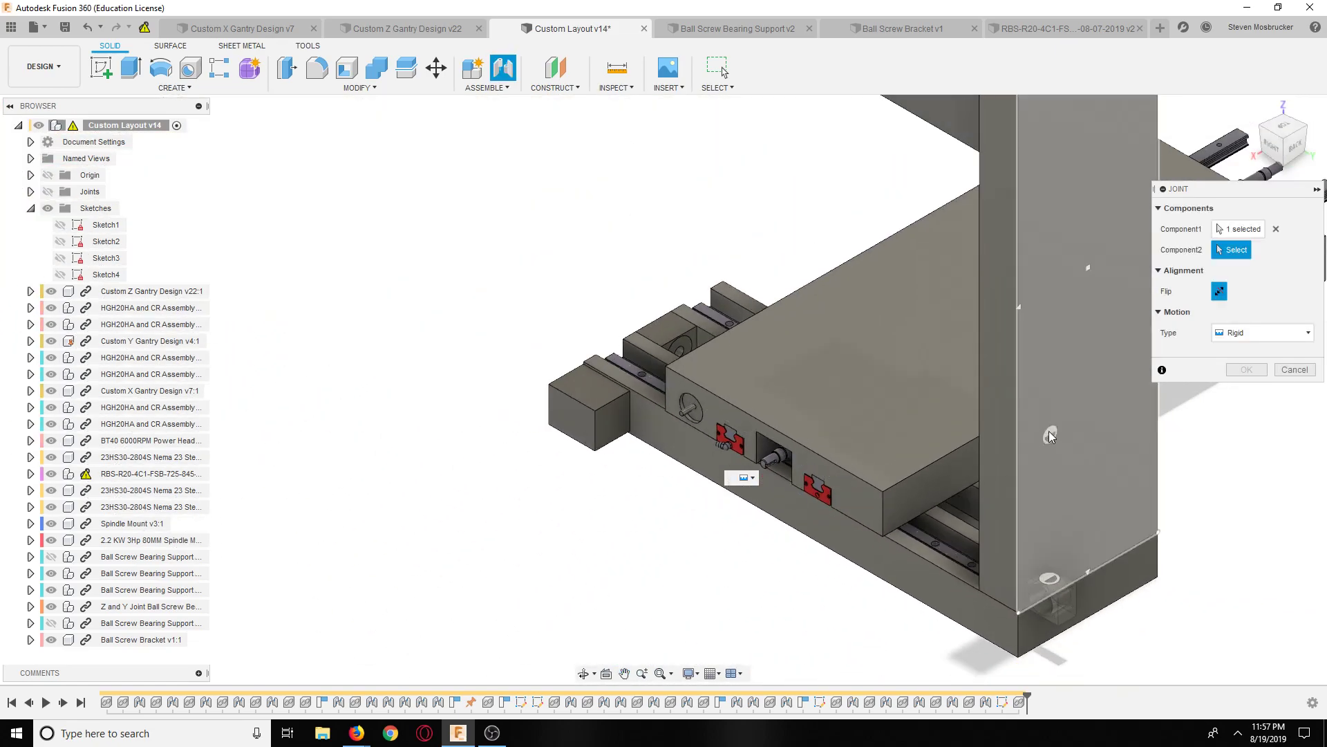
{"action": "left_click", "coordinate": [1291, 166]}
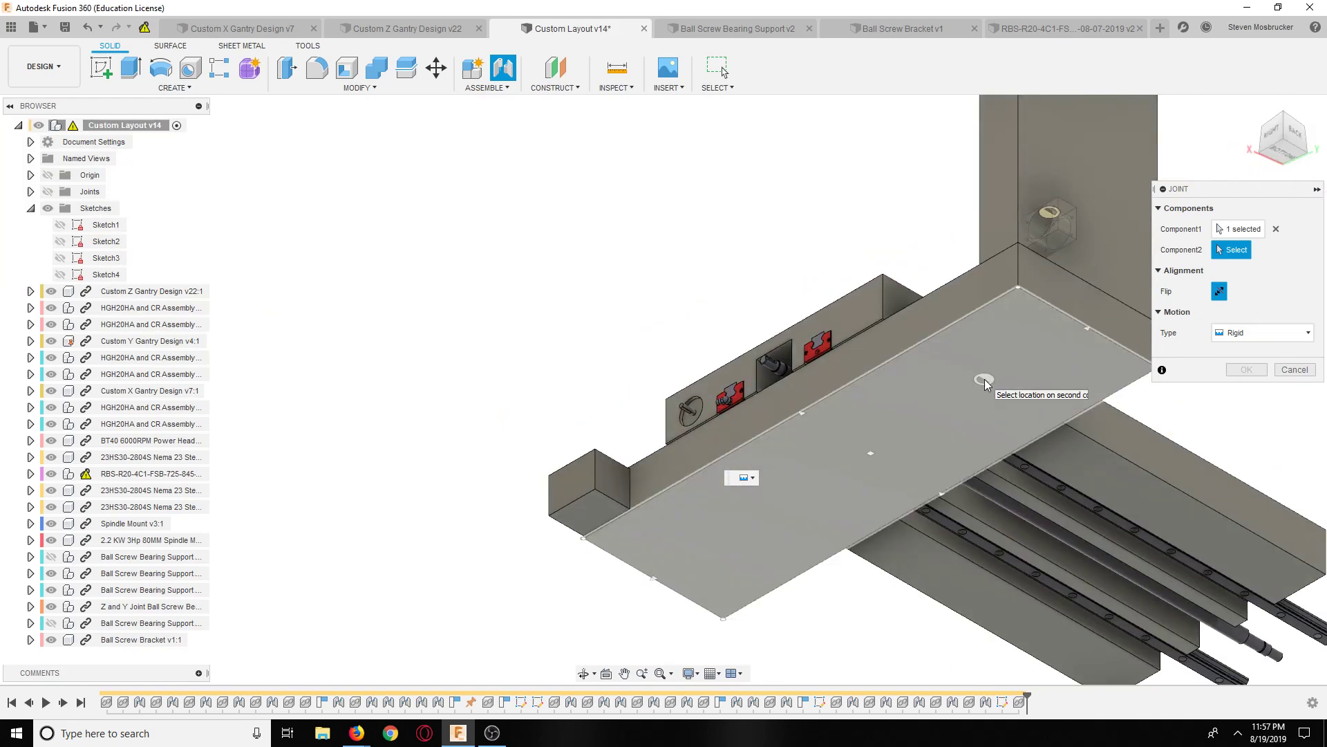
{"action": "left_click", "coordinate": [52, 341]}
{"action": "scroll", "coordinate": [861, 465], "scroll_direction": "up", "scroll_amount": 5}
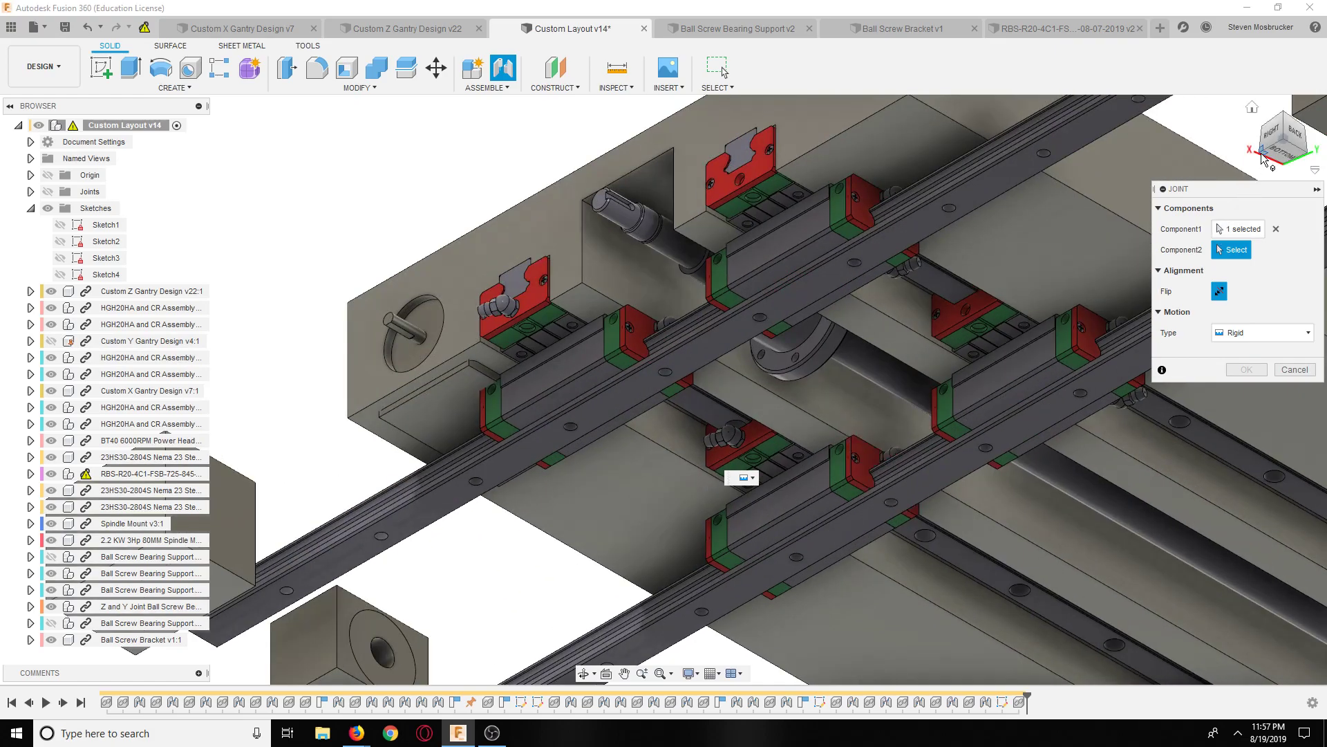
Step: Set the joint's second location to the centre of the Custom X gantry's ball screw channel face, with the angle at 90 degrees
{"action": "left_click", "coordinate": [1282, 149]}
{"action": "scroll", "coordinate": [987, 422], "scroll_direction": "down", "scroll_amount": 2}
{"action": "middle_click_drag", "start_coordinate": [987, 422], "coordinate": [580, 536]}
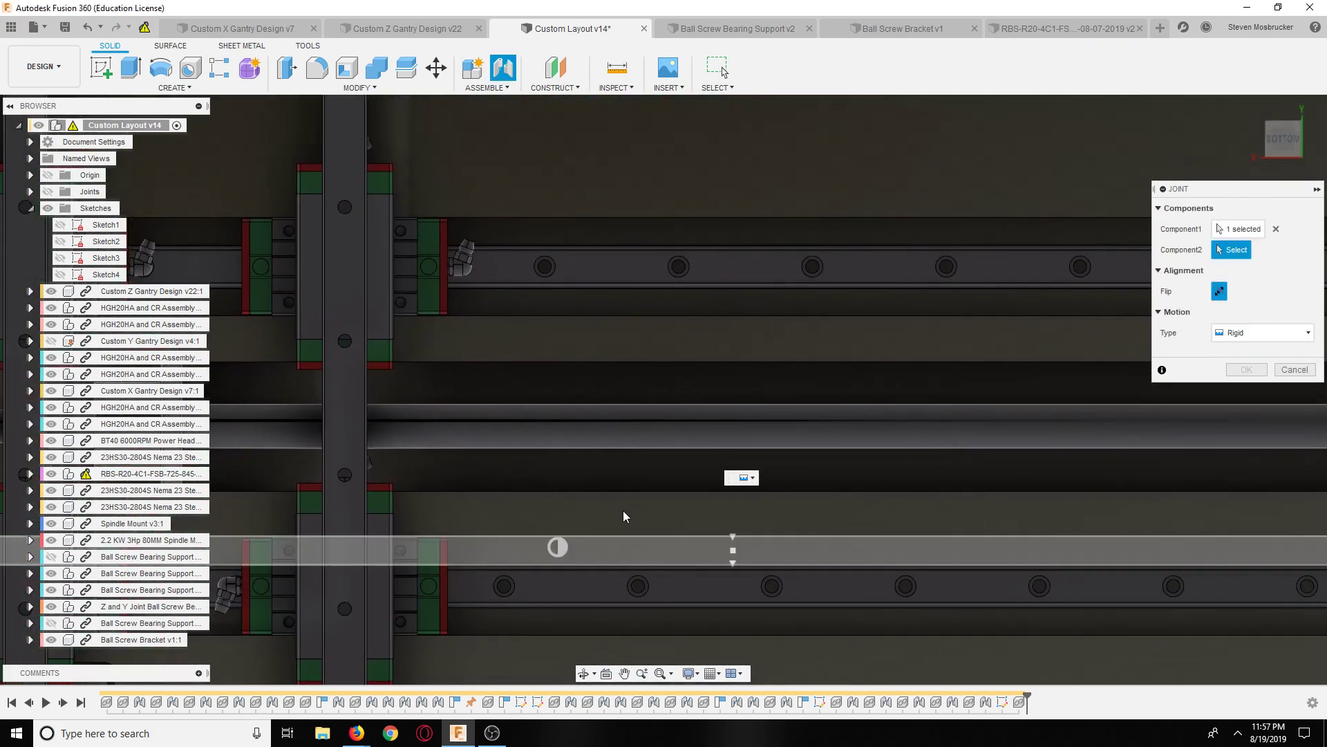
{"action": "scroll", "coordinate": [881, 475], "scroll_direction": "down", "scroll_amount": 3}
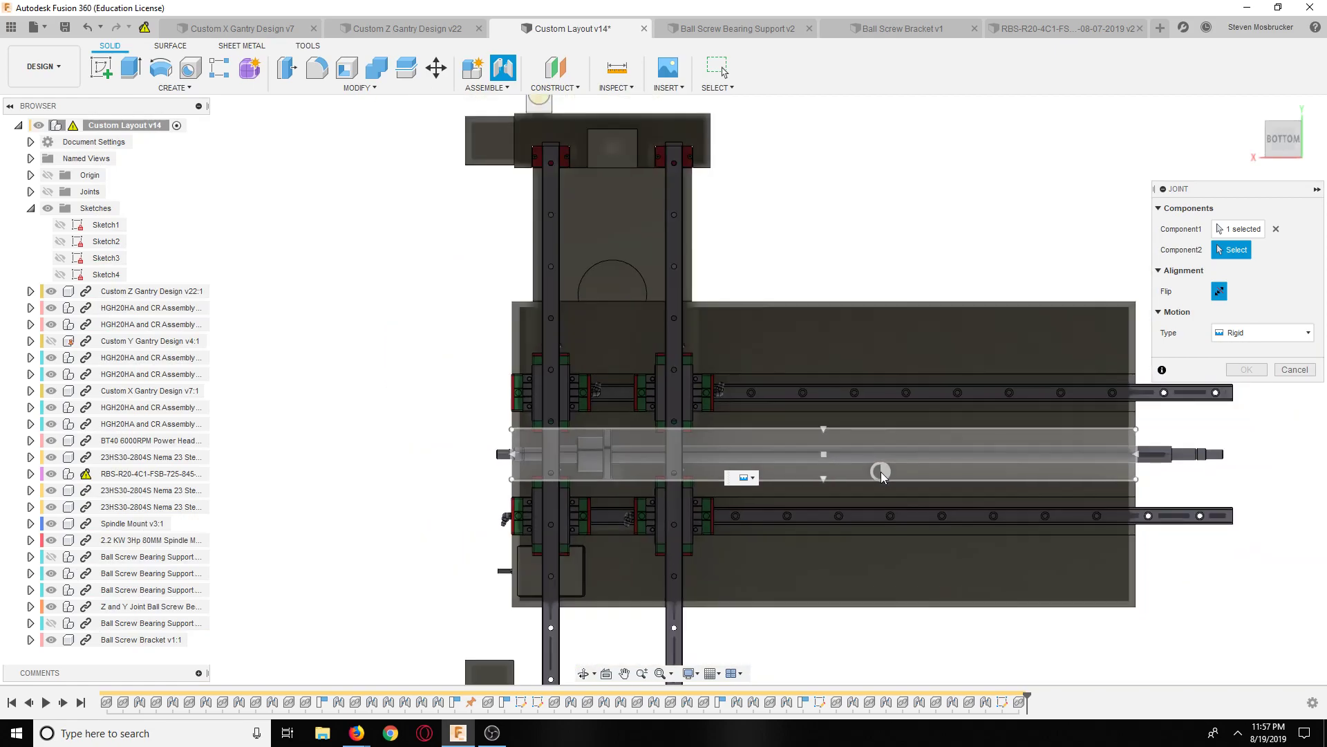
{"action": "scroll", "coordinate": [878, 477], "scroll_direction": "up", "scroll_amount": 4}
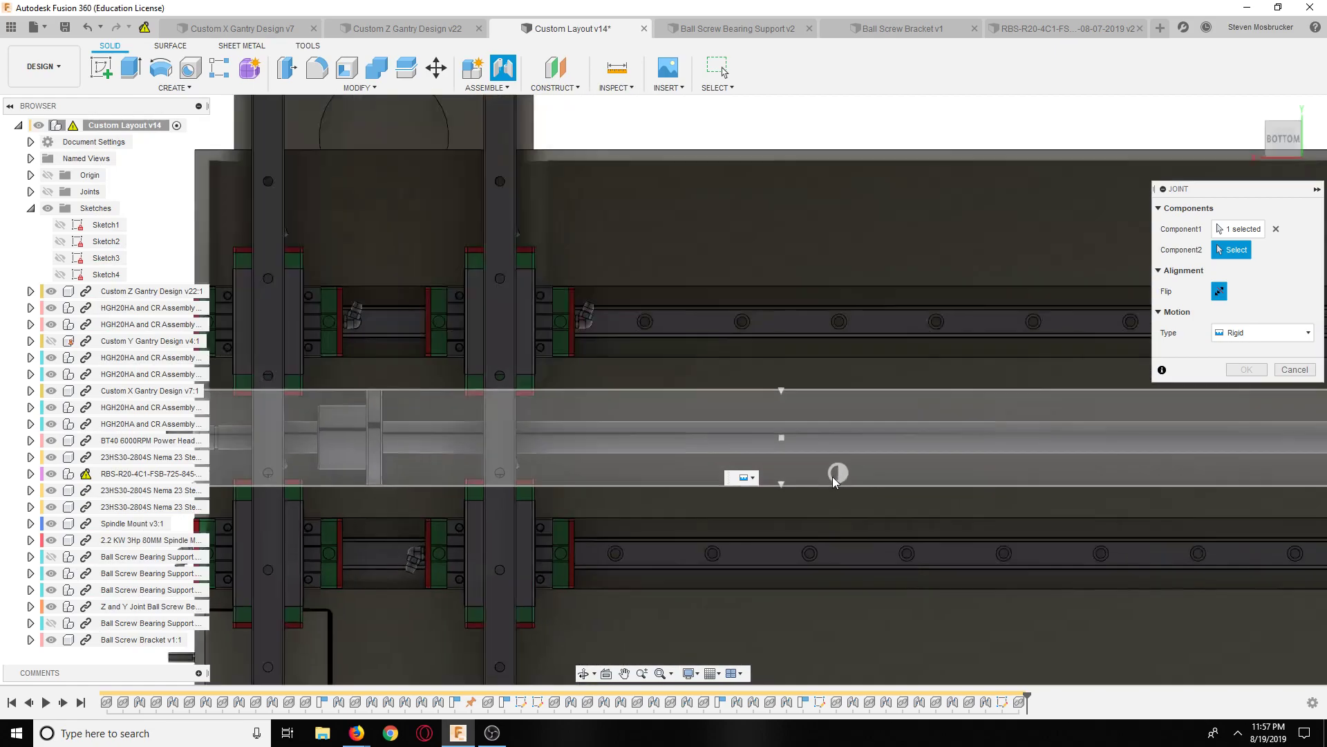
{"action": "left_click", "coordinate": [789, 460]}
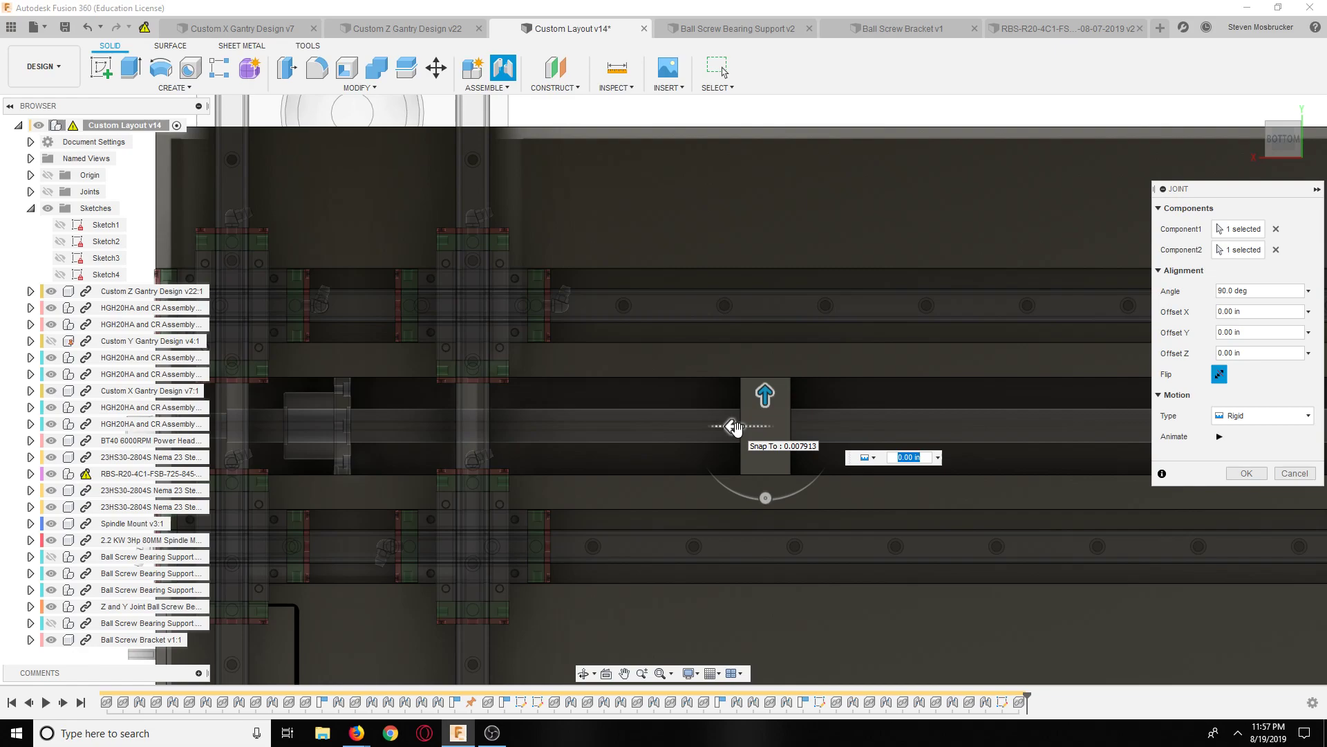
Step: Slide the bracket along the channel up to the ball nut flange, with an Offset Y of 10.70 in
{"action": "left_click_drag", "start_coordinate": [736, 428], "coordinate": [286, 428]}
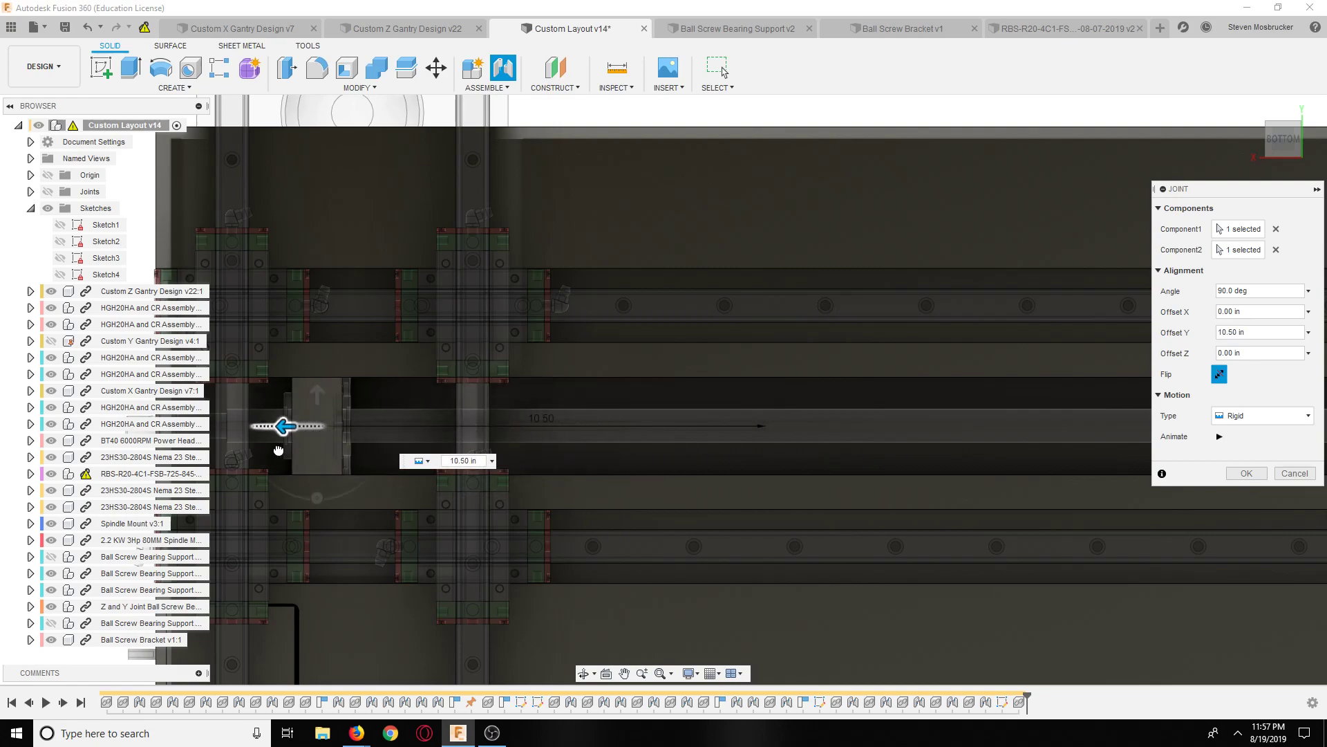
{"action": "scroll", "coordinate": [283, 446], "scroll_direction": "up", "scroll_amount": 5}
{"action": "left_click_drag", "start_coordinate": [373, 383], "coordinate": [349, 385]}
{"action": "scroll", "coordinate": [591, 482], "scroll_direction": "down", "scroll_amount": 4}
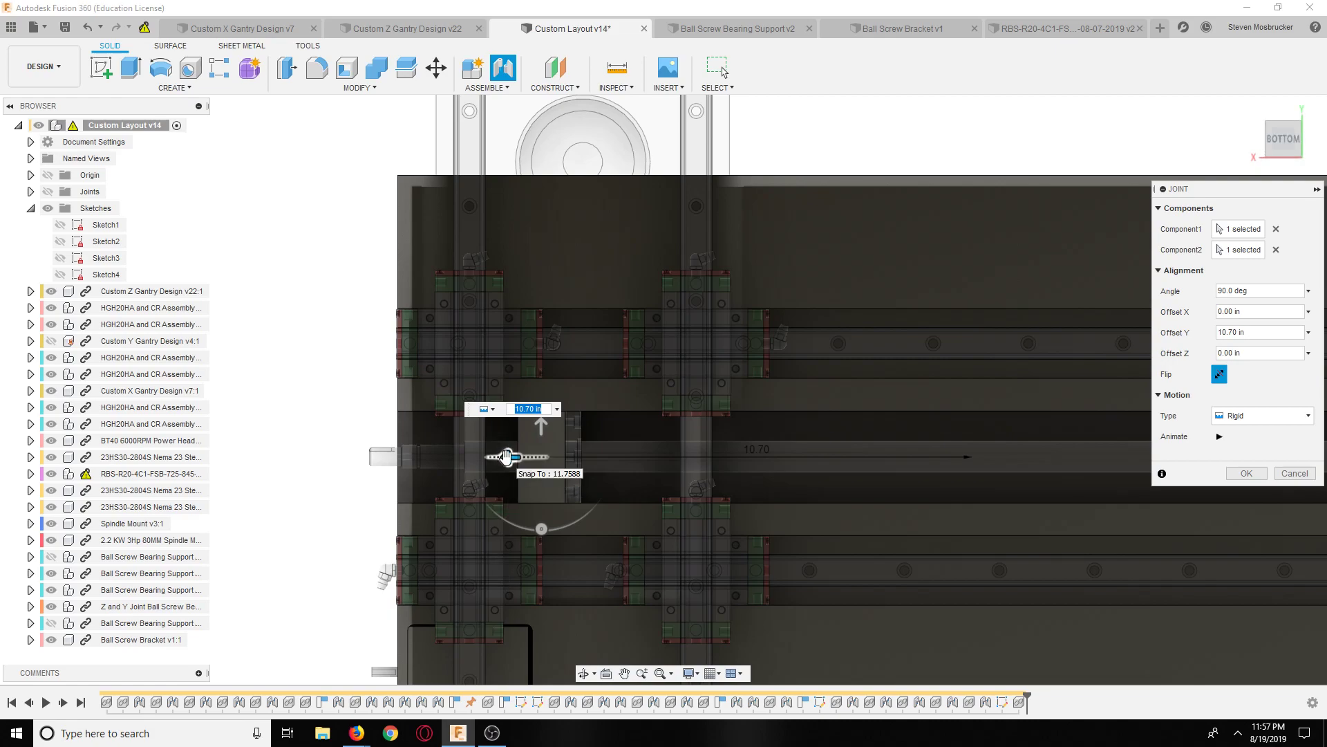
Step: Move the bracket back near the middle of the channel with an Offset Y of 0.50 in, and open that offset for editing
{"action": "left_click_drag", "start_coordinate": [507, 456], "coordinate": [651, 456]}
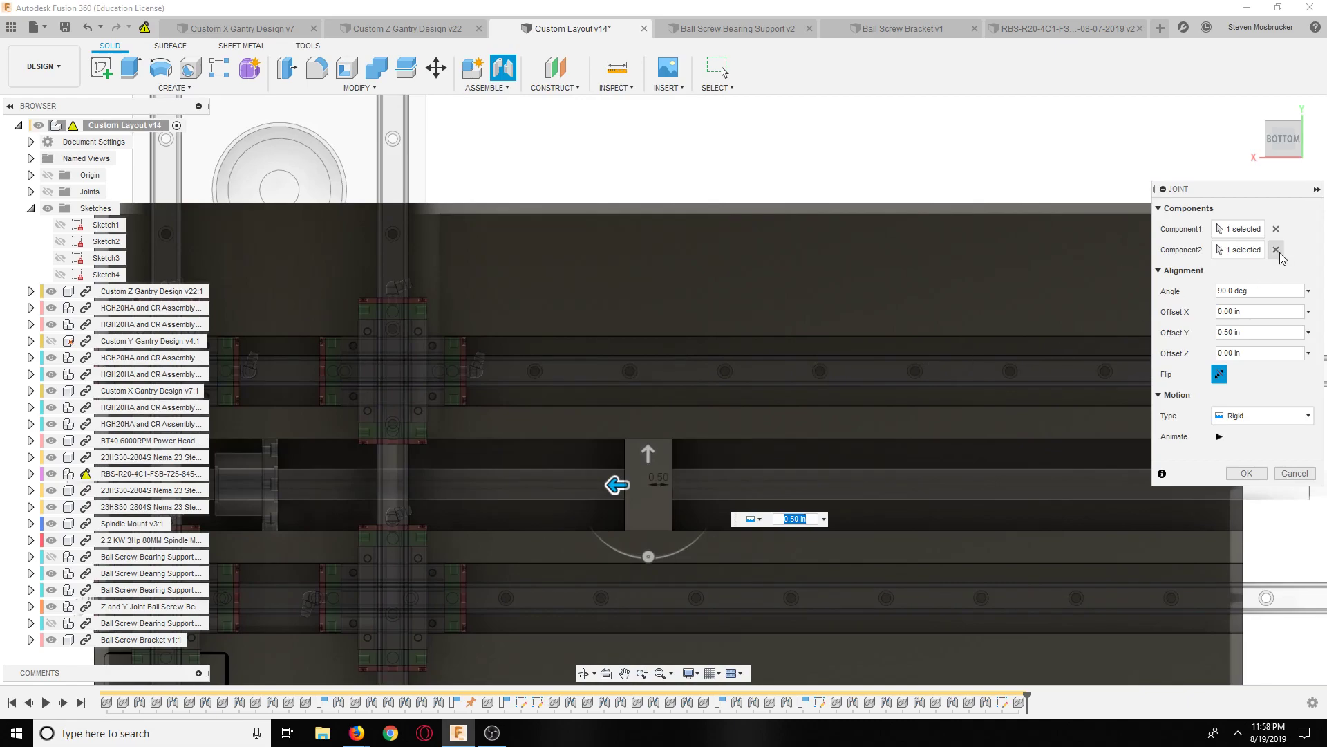
{"action": "left_click", "coordinate": [1262, 332]}
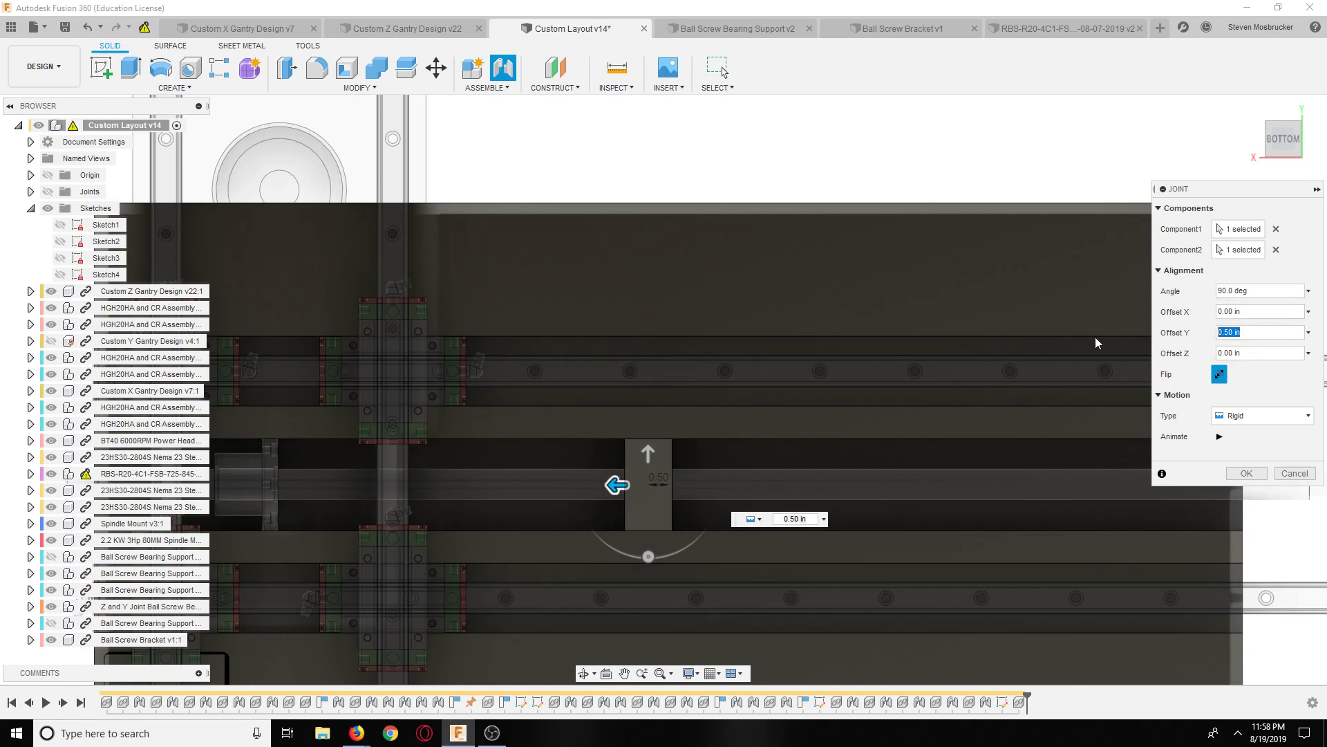